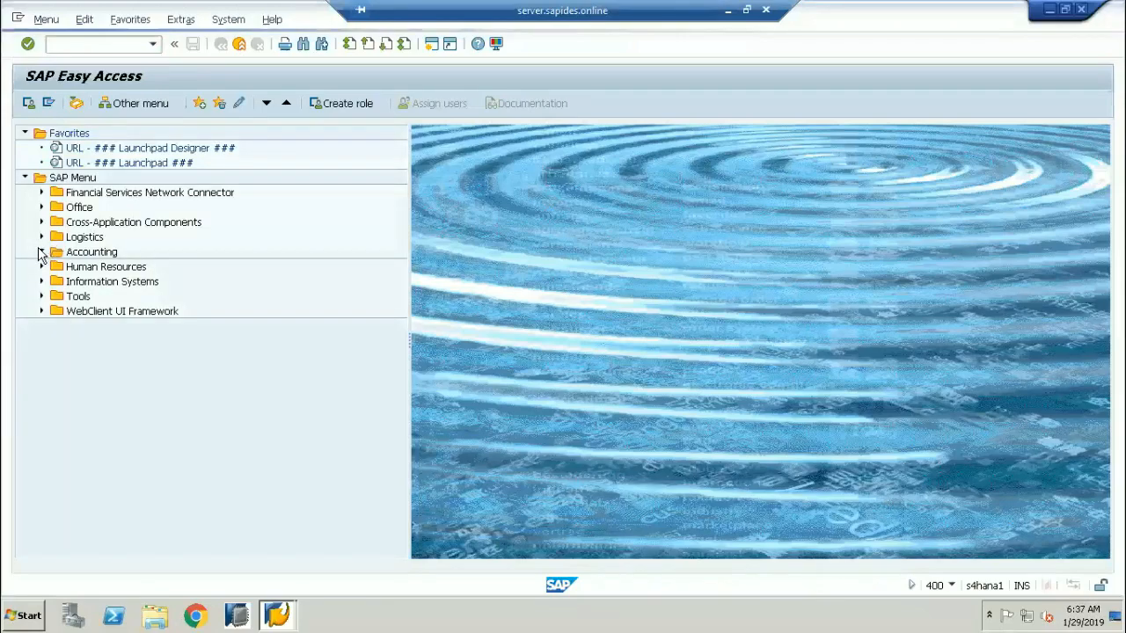
# Open the FSP0 - In Chart of Accounts transaction under General Ledger master records, G/L Accounts, Individual Processing.
pyautogui.click(42, 252)
pyautogui.click(58, 266)
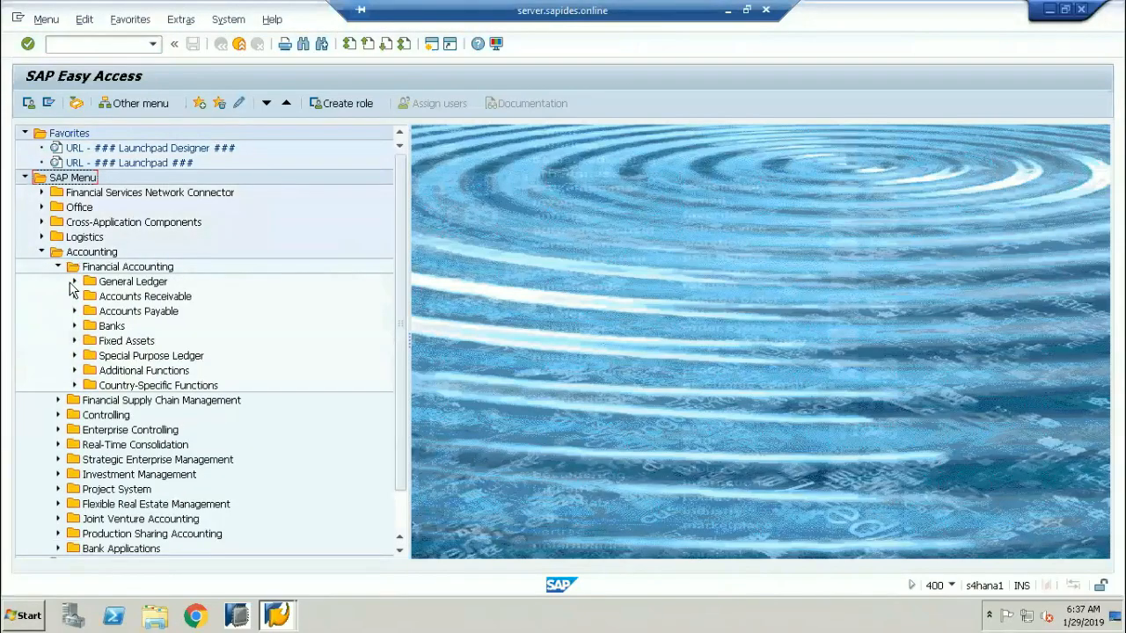
pyautogui.click(75, 282)
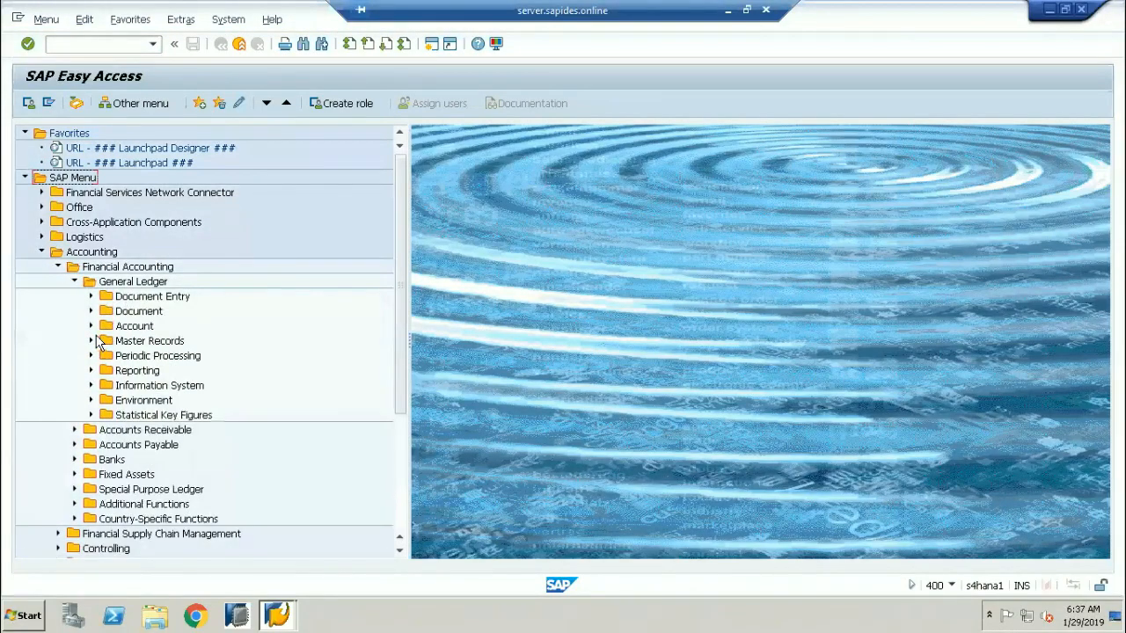
pyautogui.click(89, 341)
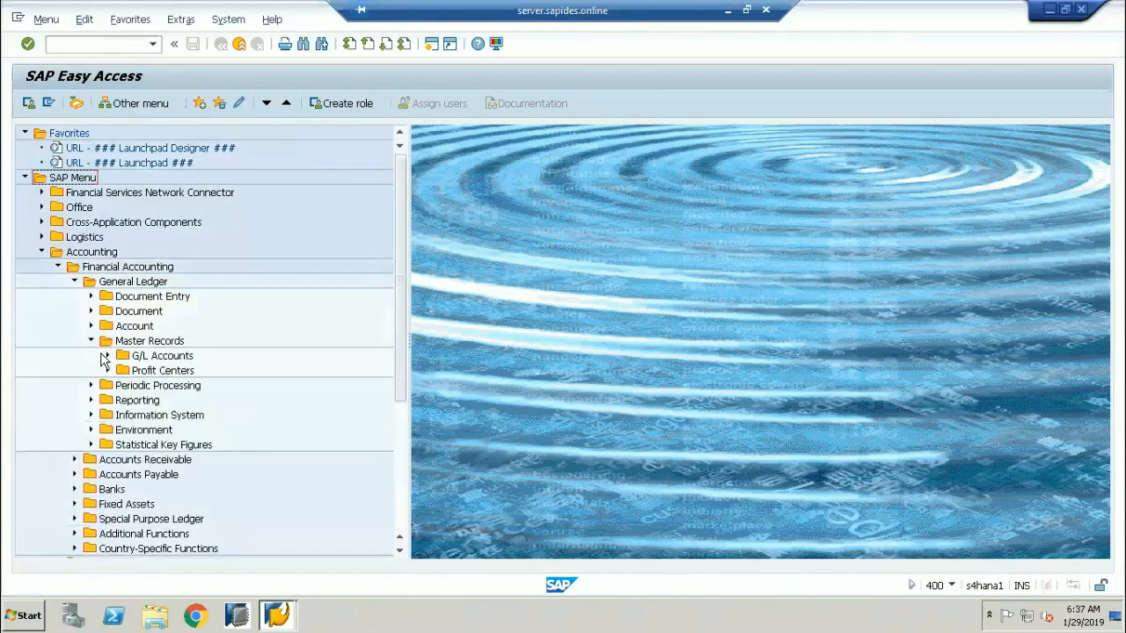
pyautogui.click(106, 355)
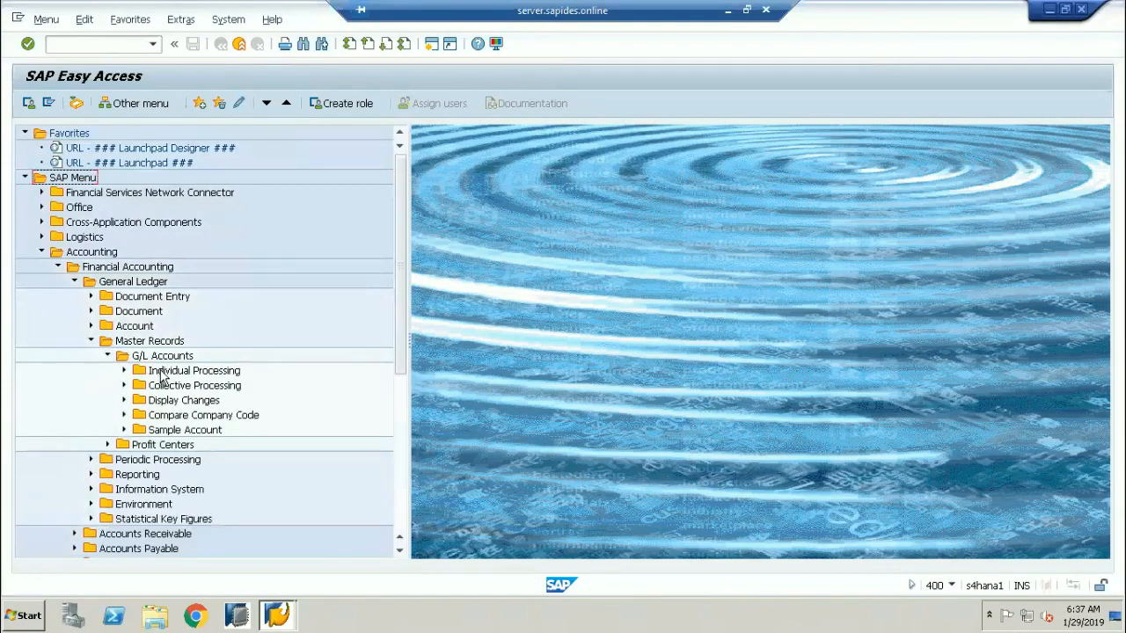
pyautogui.click(139, 371)
pyautogui.click(123, 372)
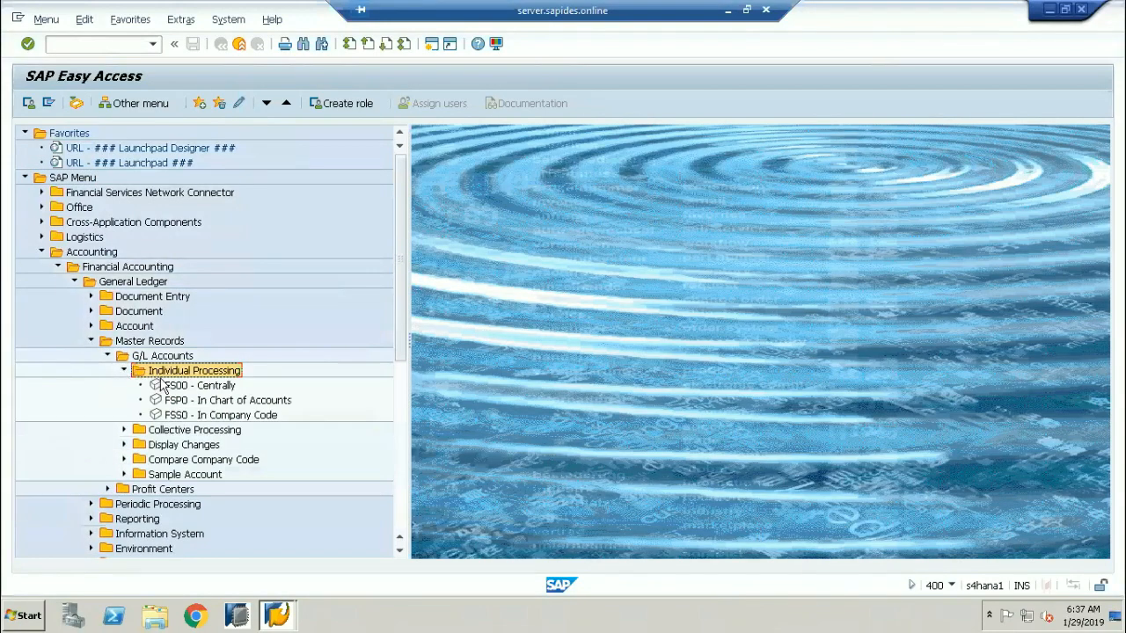
pyautogui.doubleClick(208, 401)
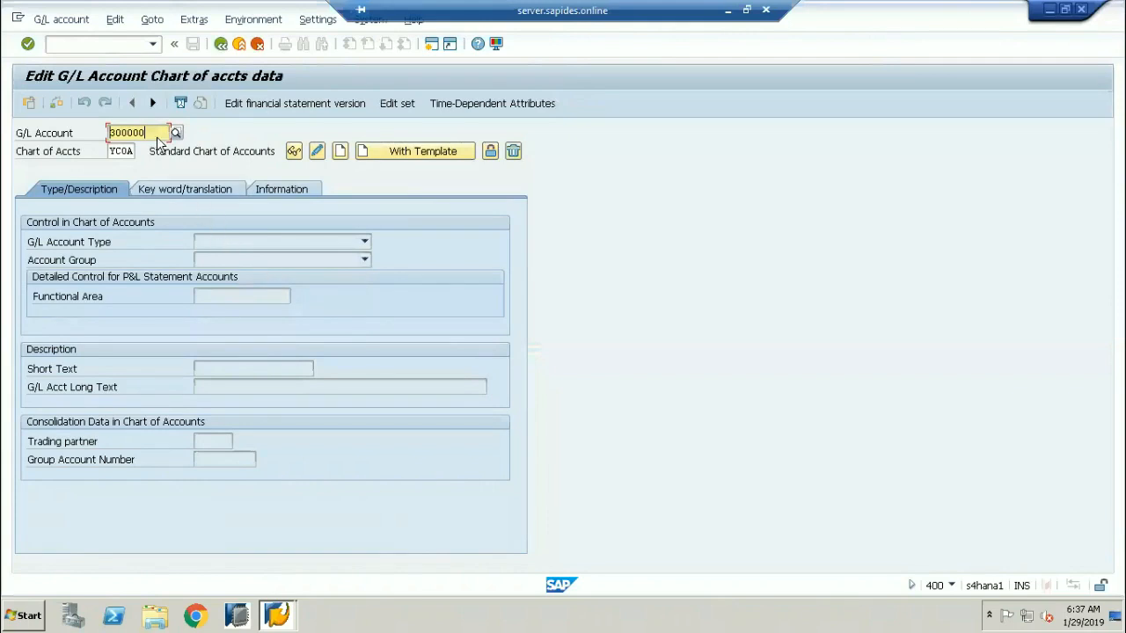
# Enter G/L account 61103005 in chart of accounts YCOA and start creating it without a template.
pyautogui.press('Return')
pyautogui.write('m')
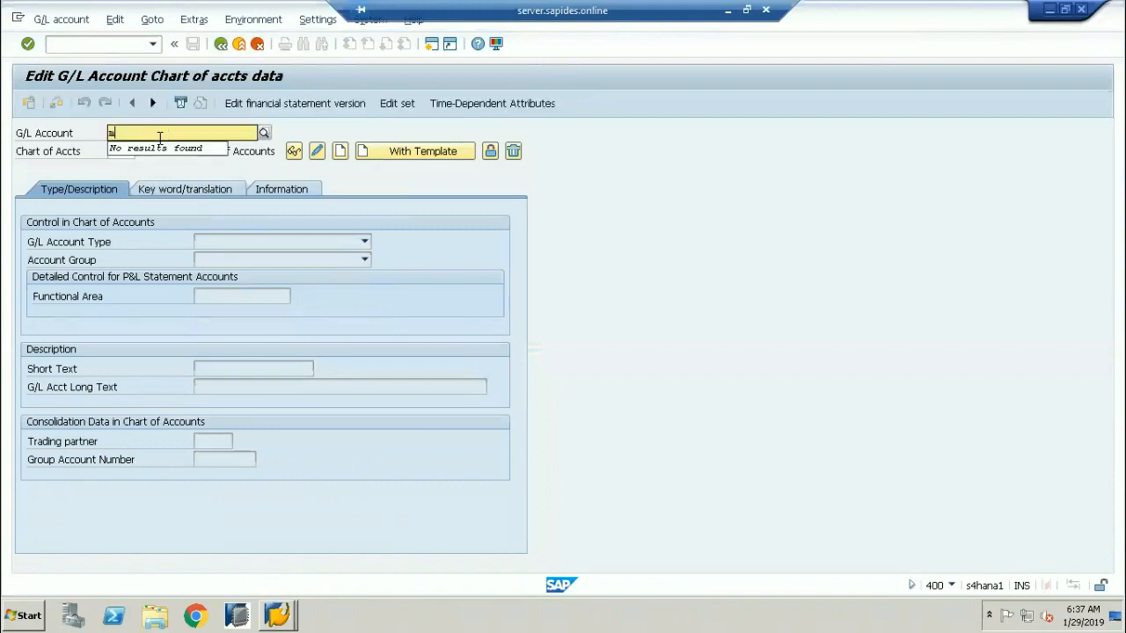
pyautogui.press('BackSpace')
pyautogui.click(160, 137)
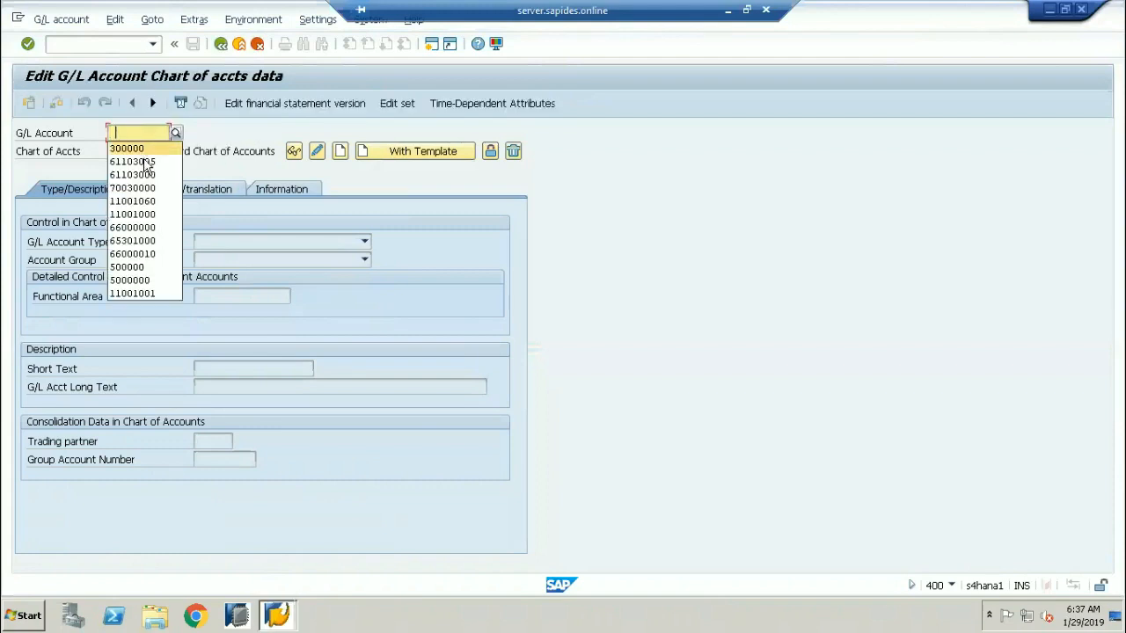
pyautogui.click(146, 166)
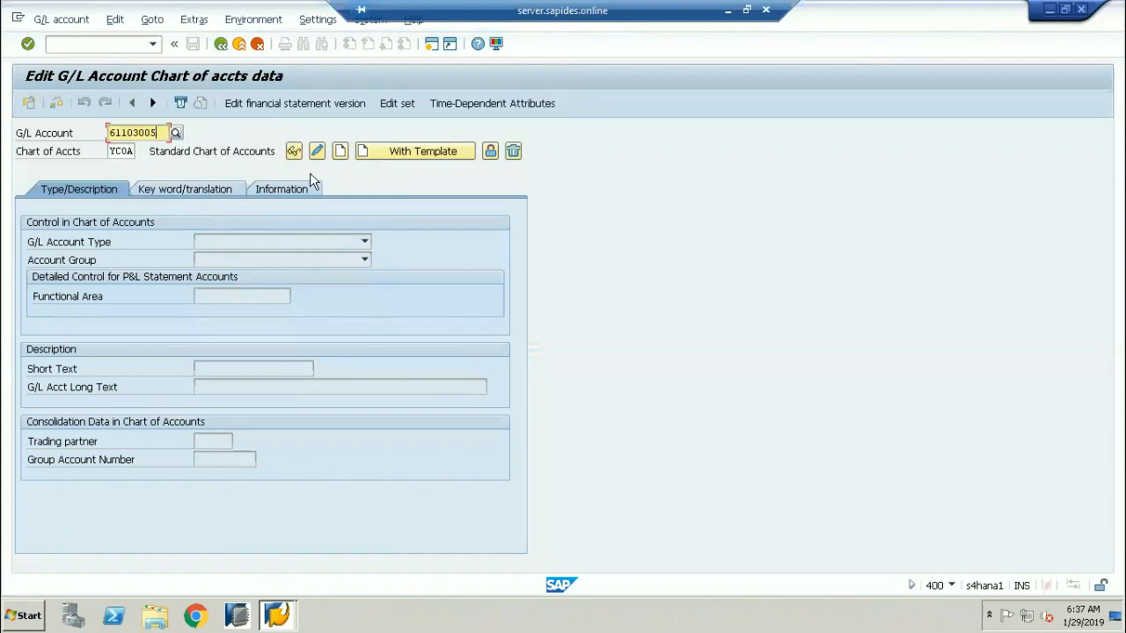
pyautogui.click(339, 152)
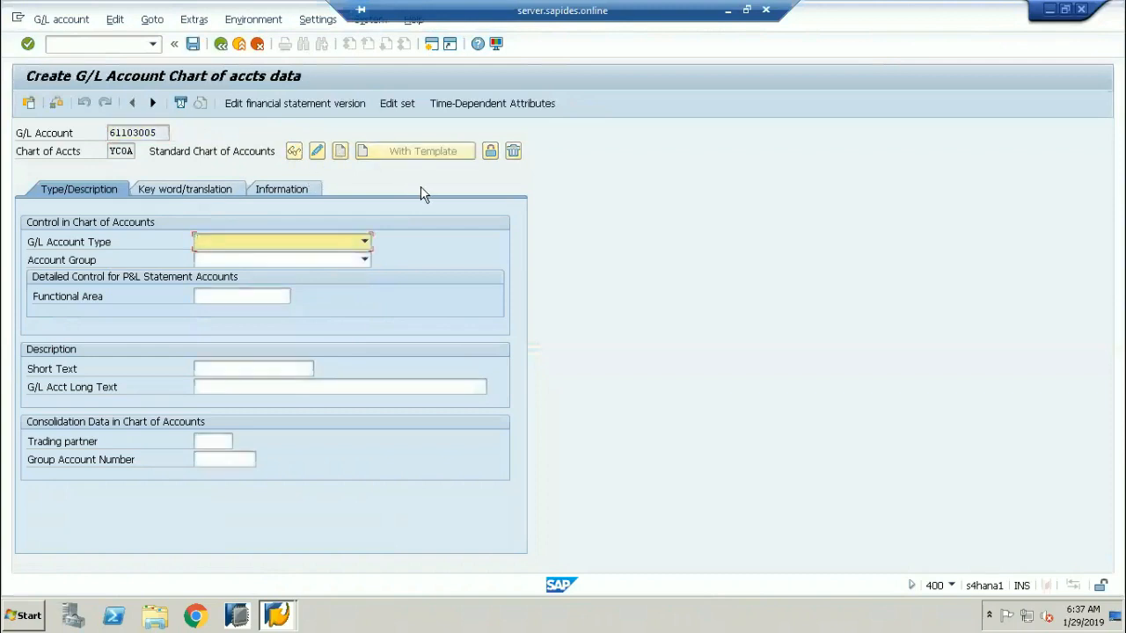
# Set the G/L account type to Primary Costs or Revenue and the account group to G/L accounts (general).
pyautogui.click(100, 244)
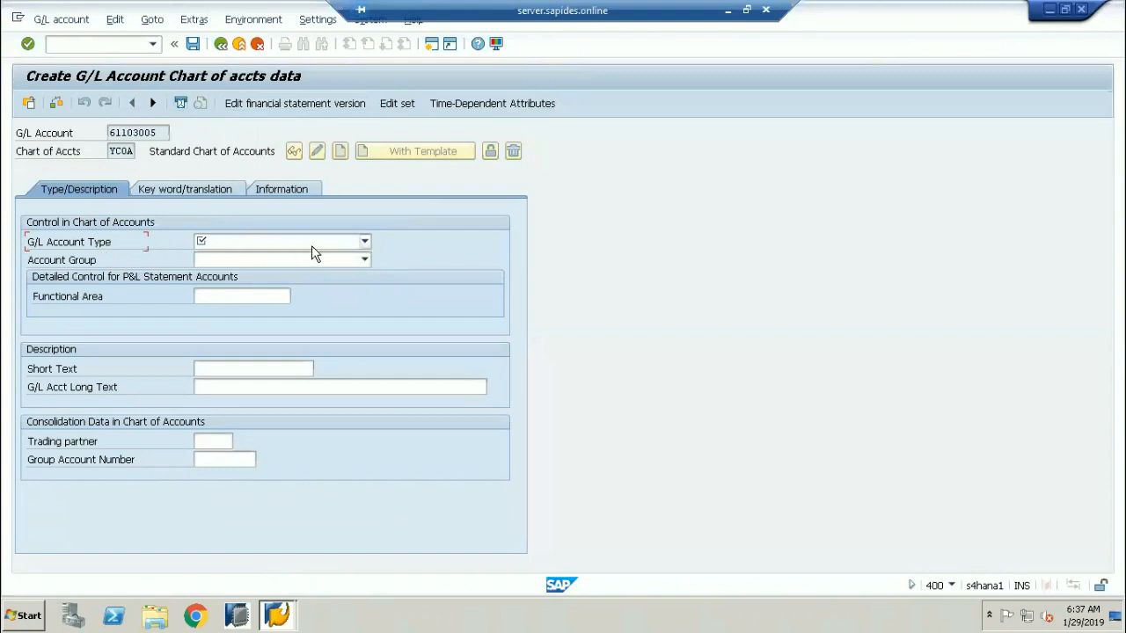
pyautogui.click(365, 243)
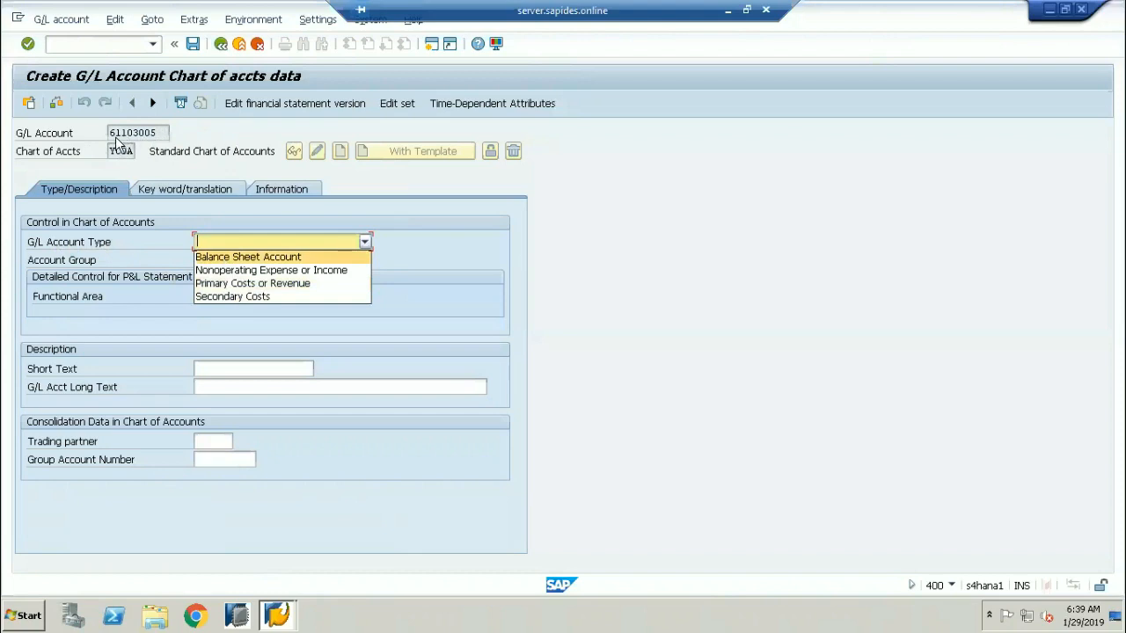
pyautogui.click(226, 289)
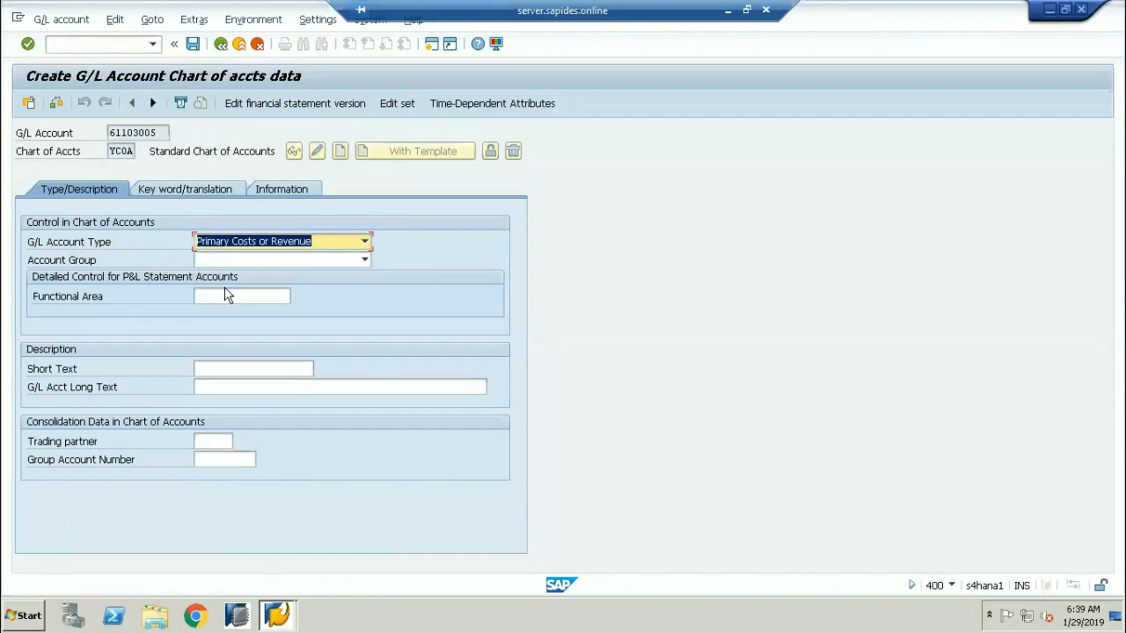
pyautogui.click(88, 264)
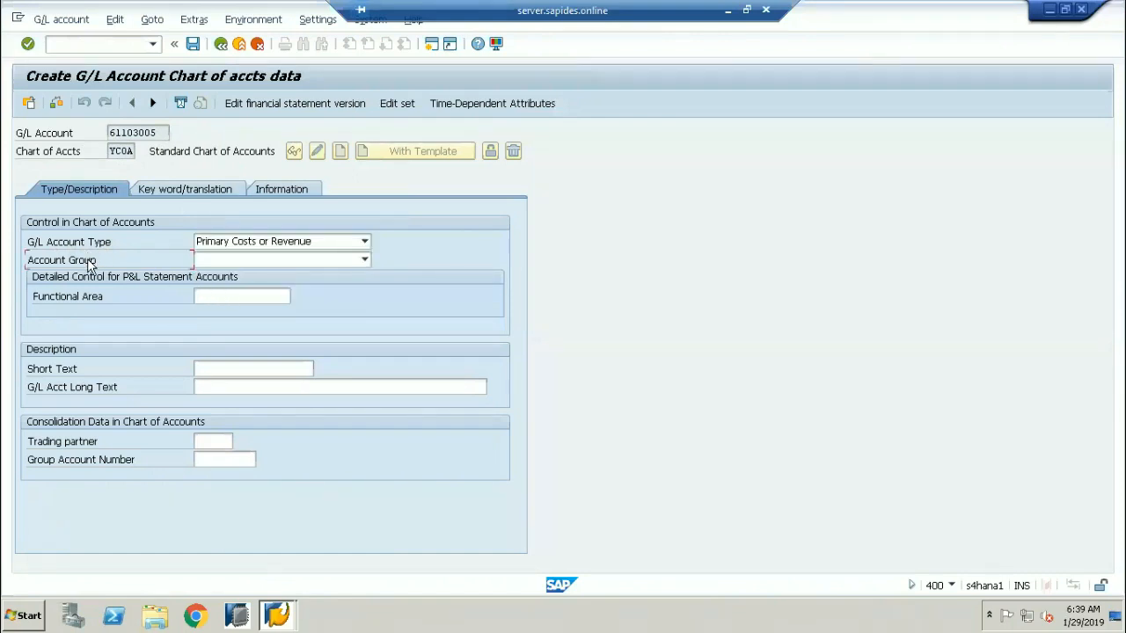
pyautogui.click(364, 261)
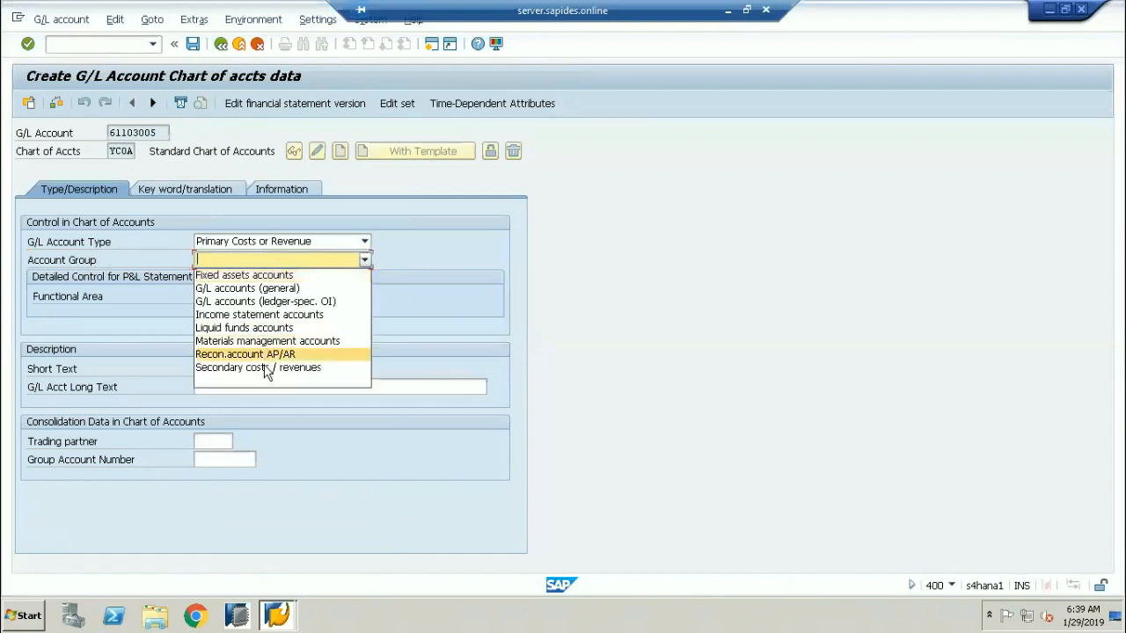
pyautogui.click(229, 290)
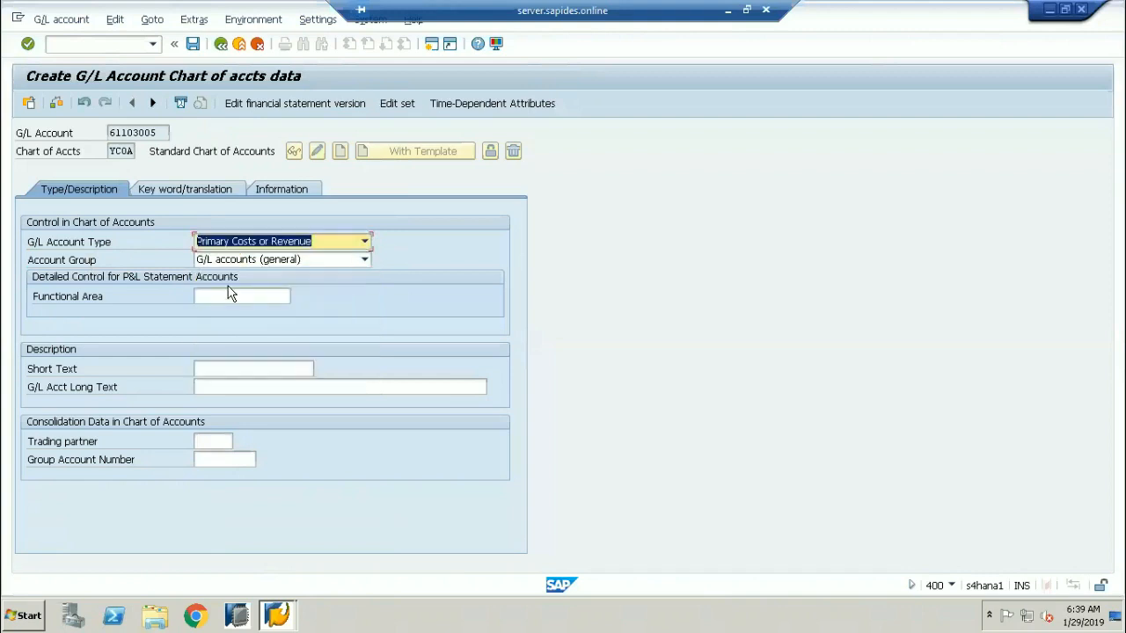
# Enter the short text "Travel Exp. a/'c" and the G/L account long text "Travel Exp. for Dom. A/c".
pyautogui.click(237, 367)
pyautogui.write('Trave')
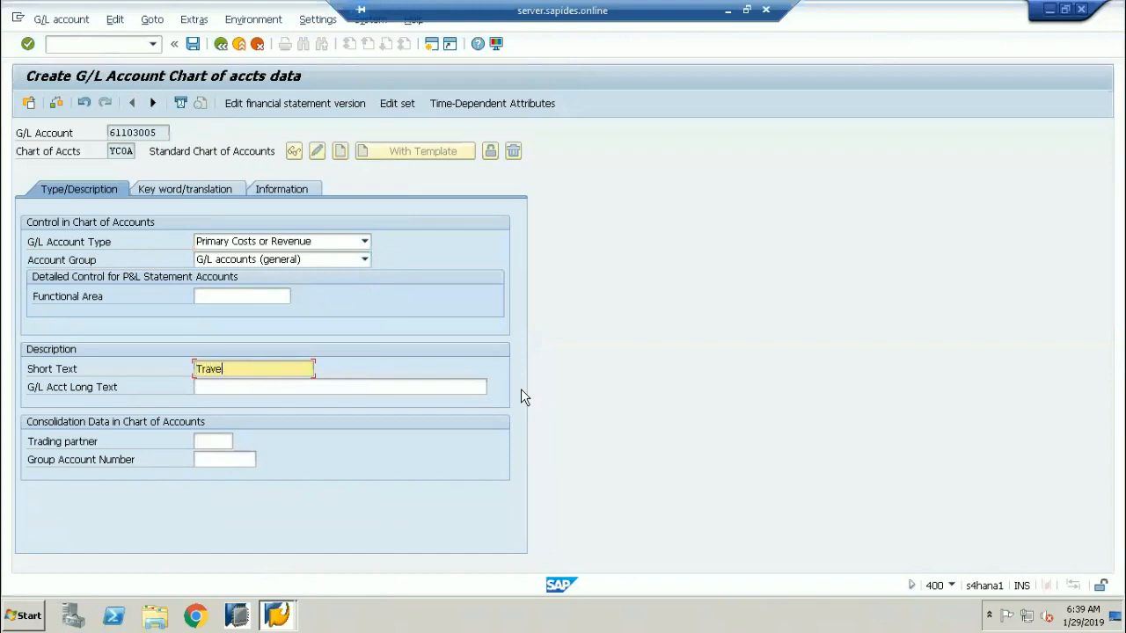
pyautogui.write('l Exp. a/c')
pyautogui.press('Tab')
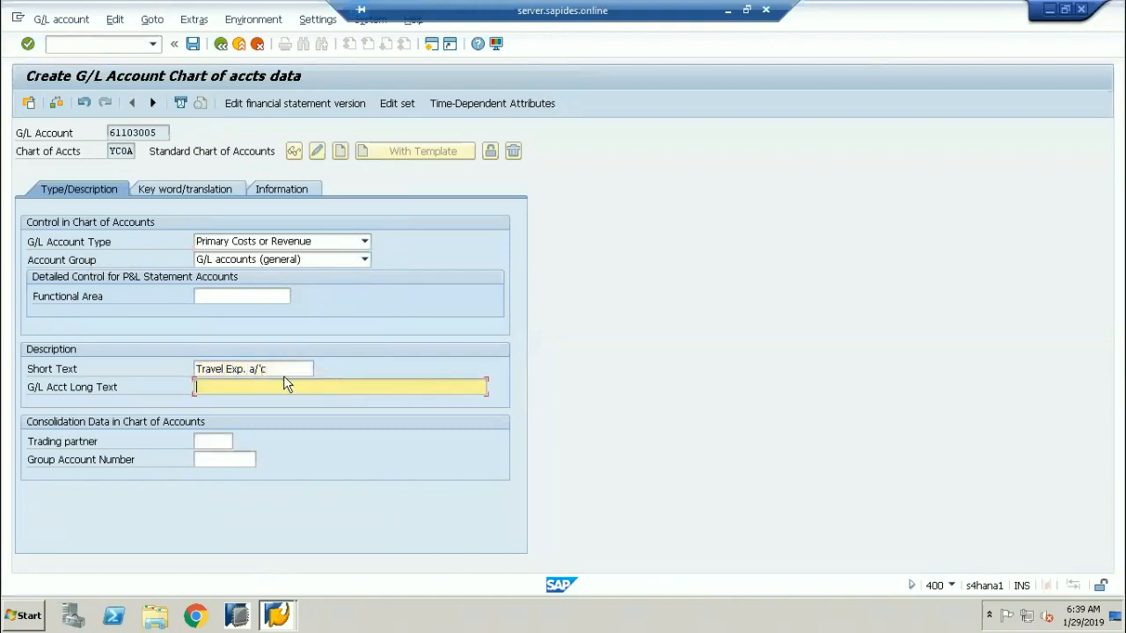
pyautogui.write('Travel Exp. for Dom. A/c')
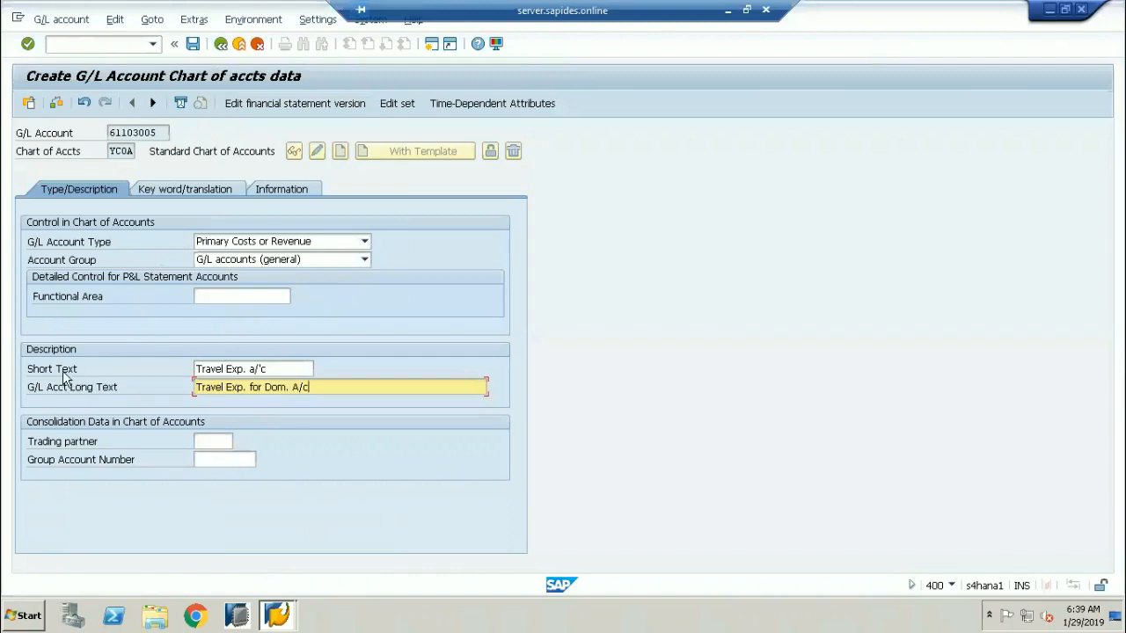
# Examine the account's short text, long text and G/L account number to compare how they describe the account.
pyautogui.click(251, 369)
pyautogui.moveTo(268, 369); pyautogui.dragTo(187, 369)
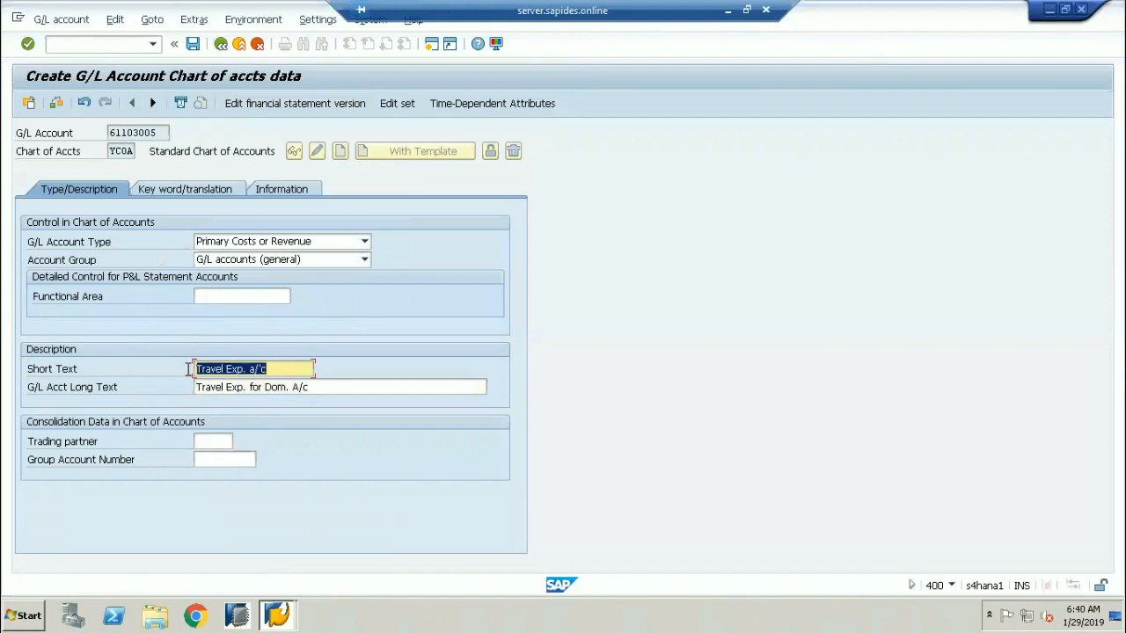
pyautogui.click(136, 393)
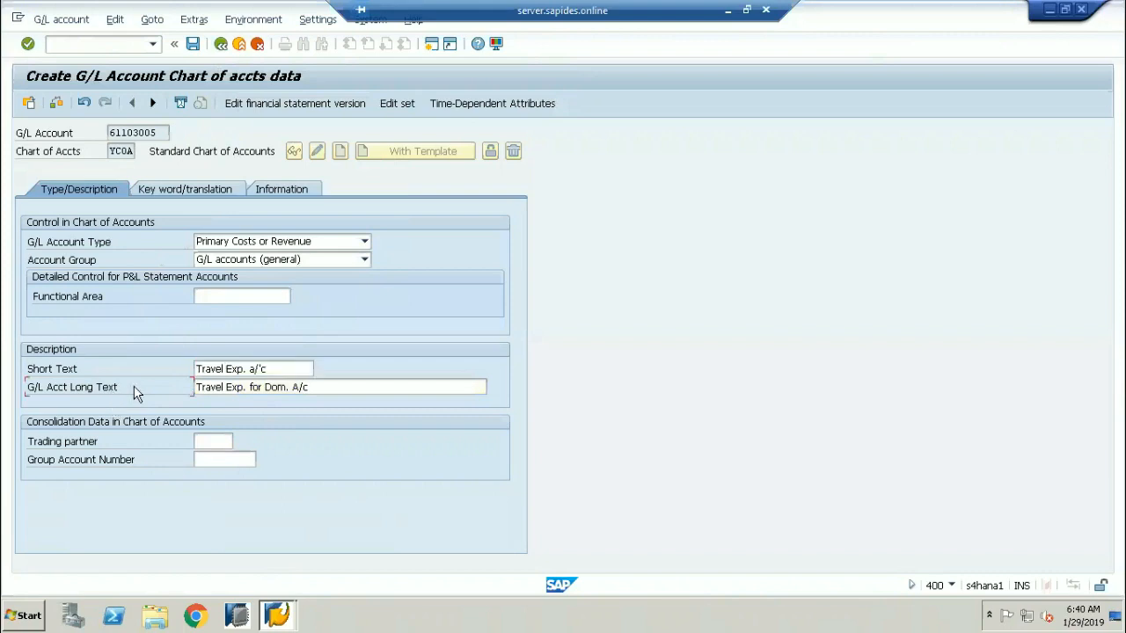
pyautogui.moveTo(310, 387); pyautogui.dragTo(174, 384)
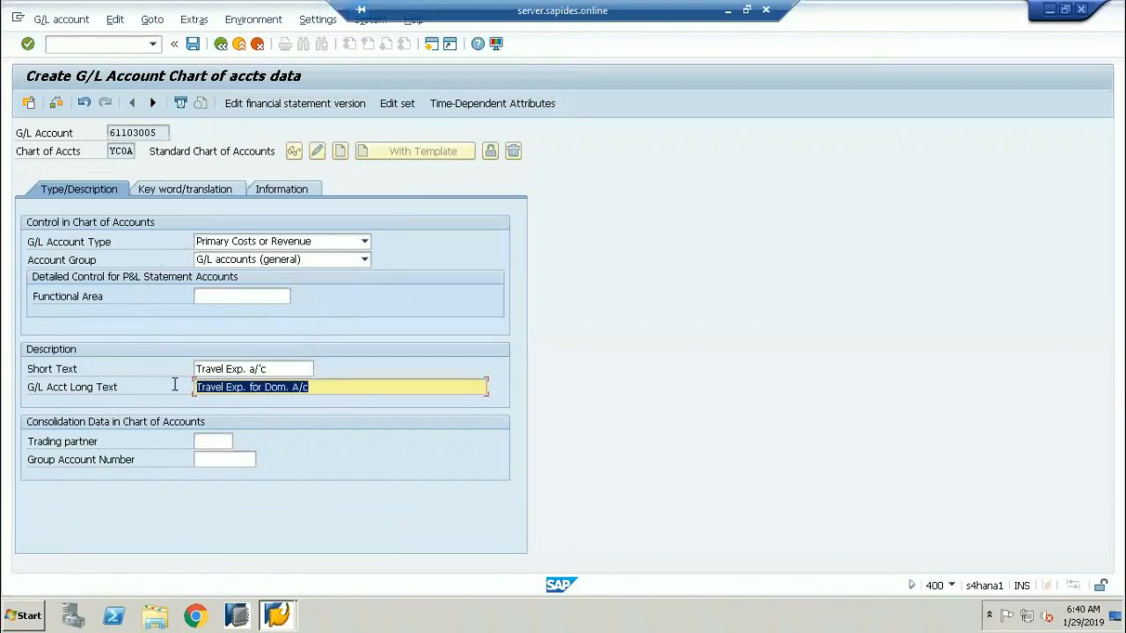
pyautogui.click(112, 131)
pyautogui.doubleClick(112, 130)
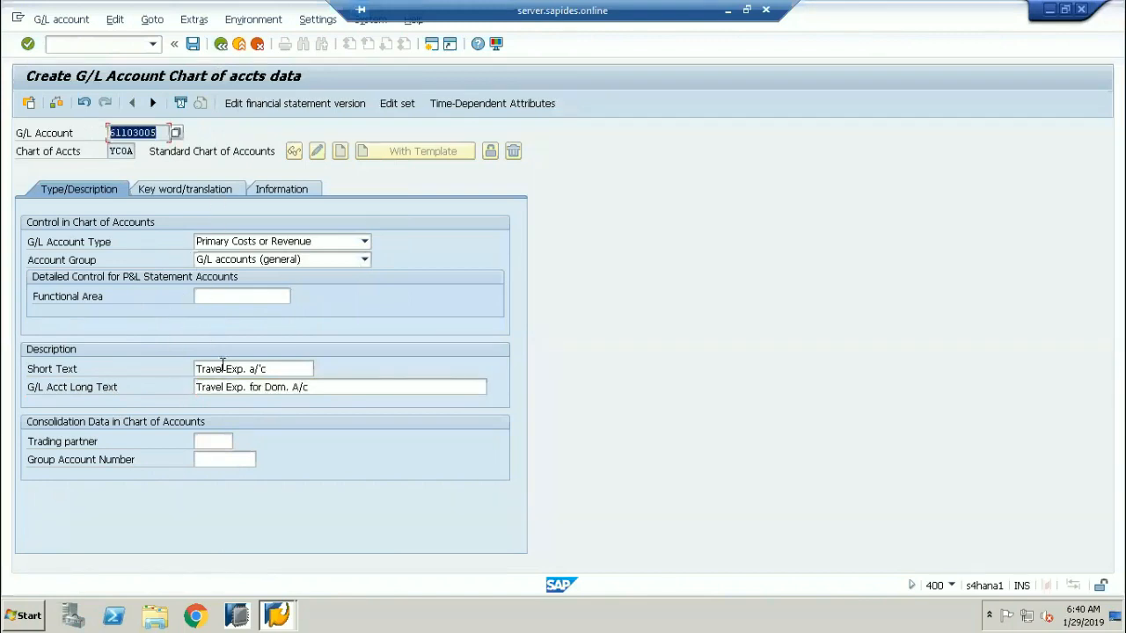
pyautogui.moveTo(316, 387); pyautogui.dragTo(170, 379)
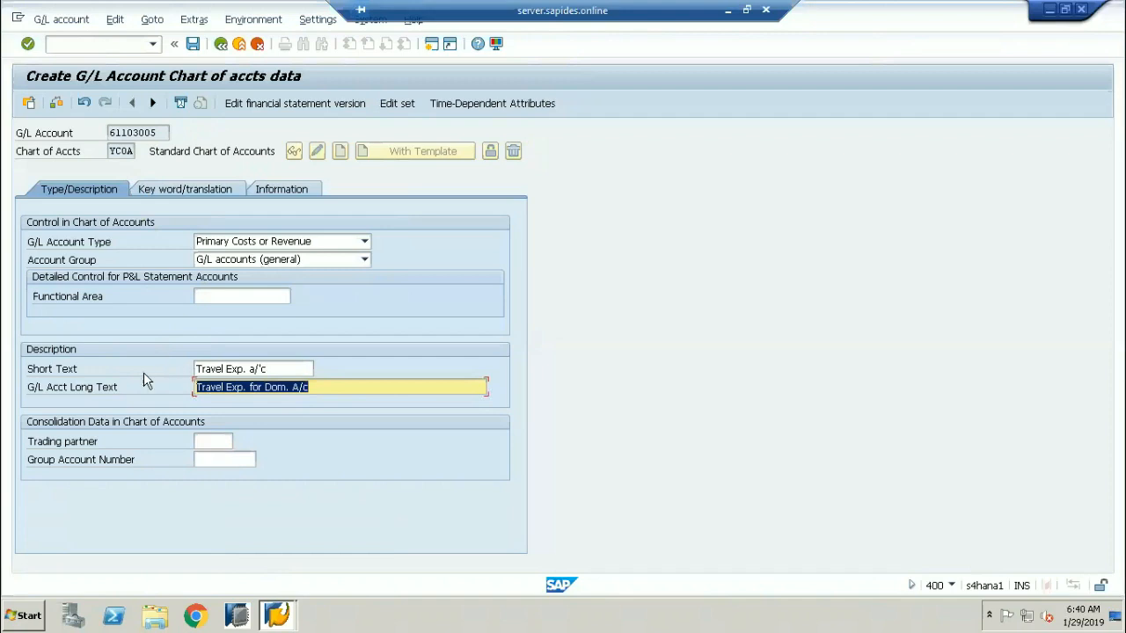
pyautogui.click(60, 370)
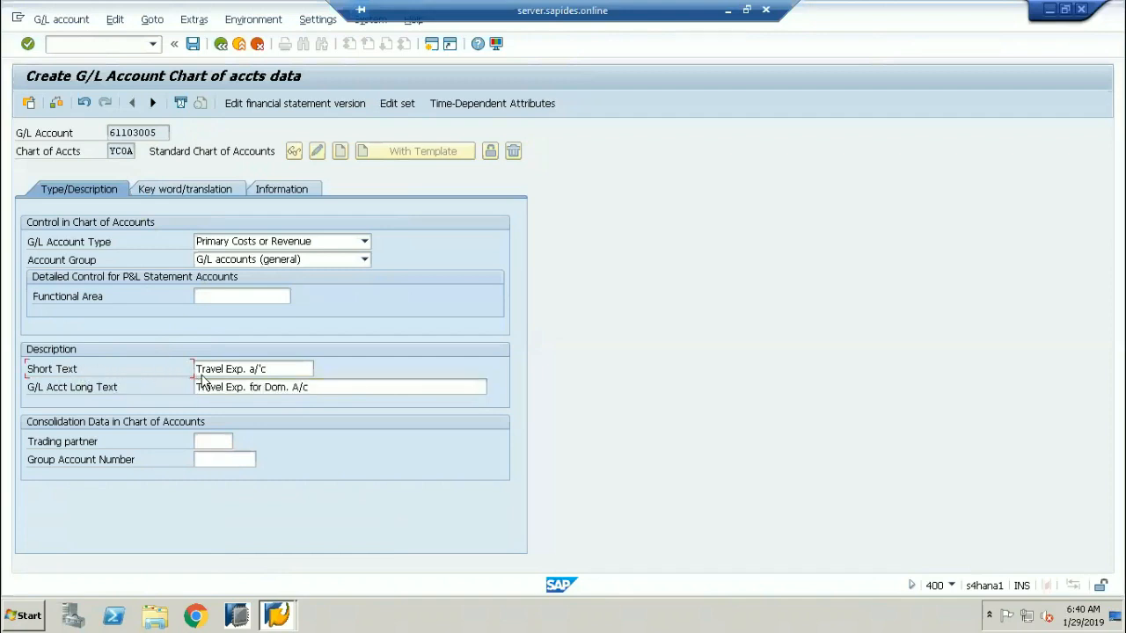
pyautogui.moveTo(278, 370); pyautogui.dragTo(170, 366)
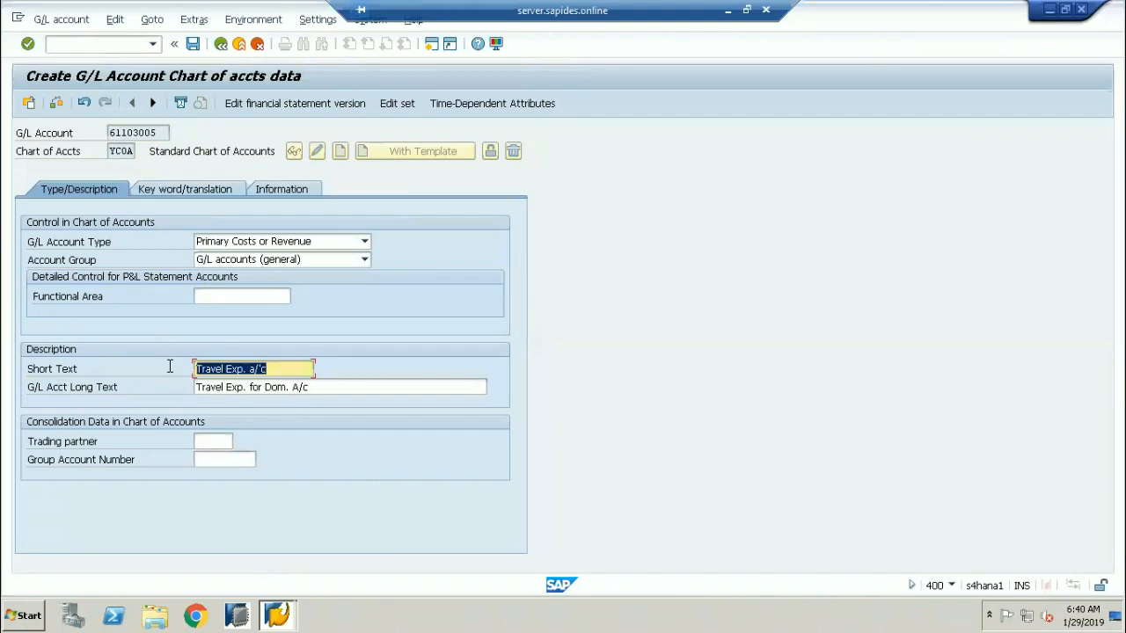
pyautogui.click(67, 368)
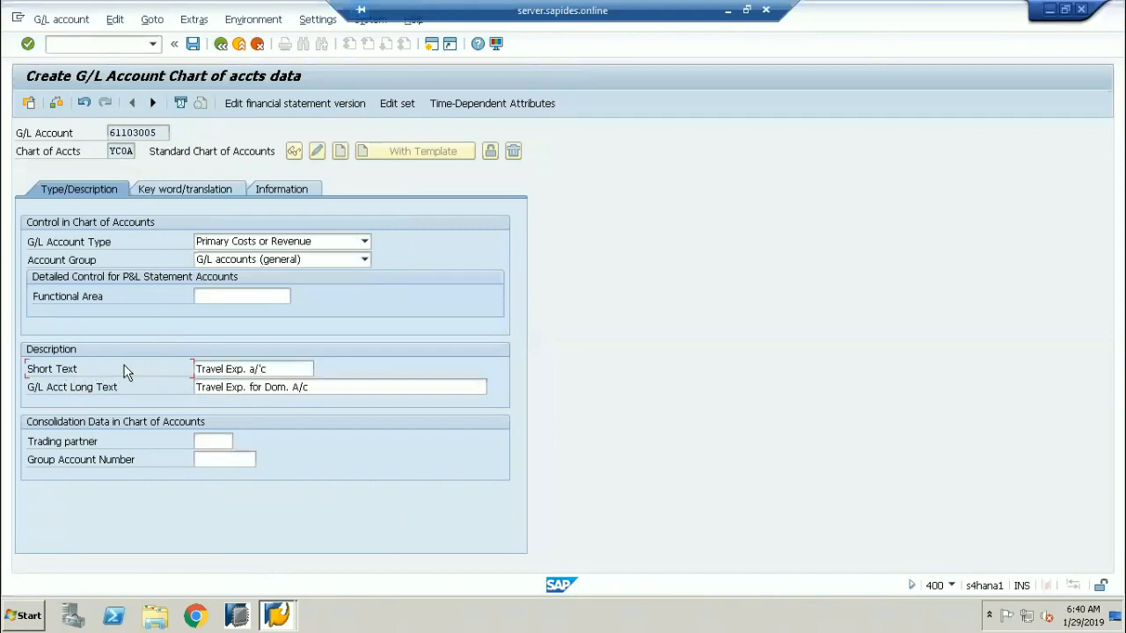
pyautogui.moveTo(269, 370); pyautogui.dragTo(101, 379)
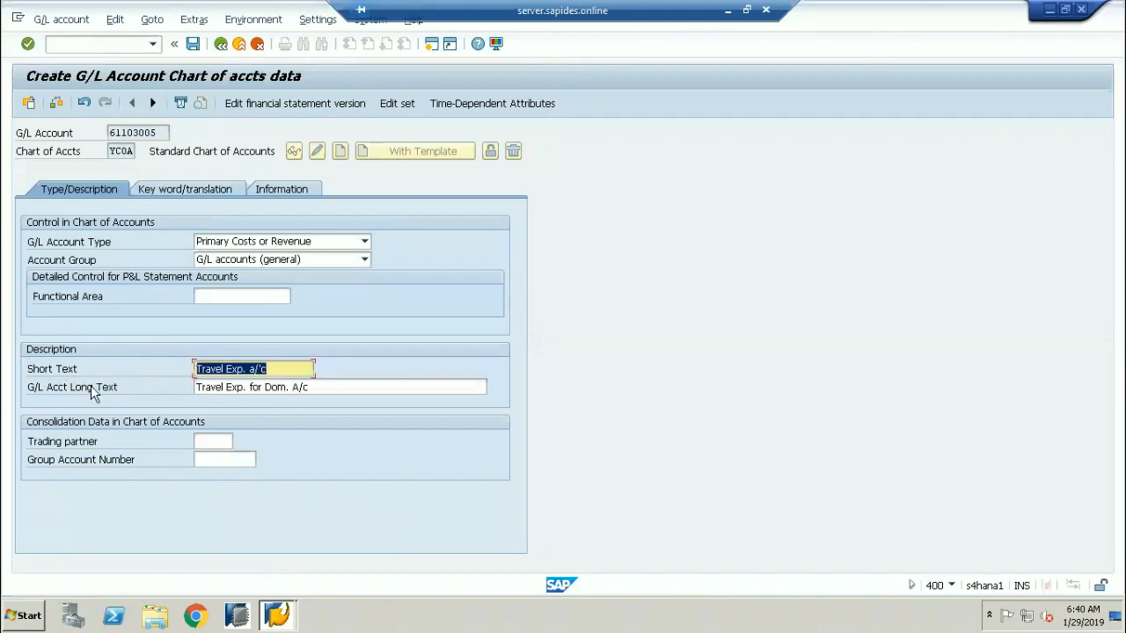
pyautogui.click(91, 388)
pyautogui.moveTo(328, 391); pyautogui.dragTo(163, 381)
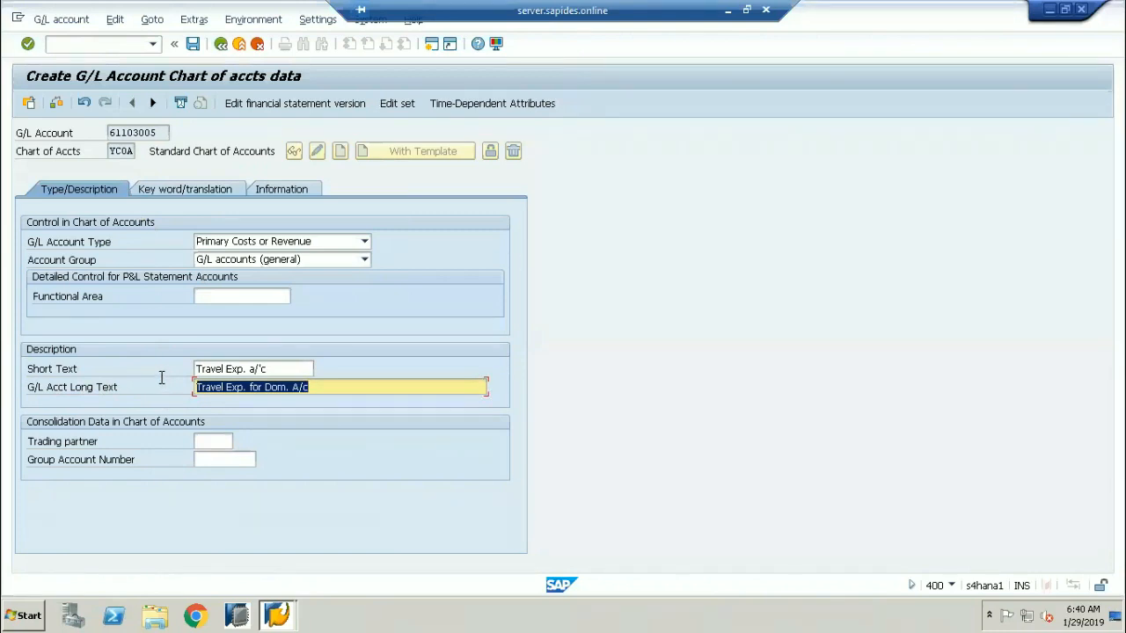
# Leave the account creation and open the G/L account posting transaction with the command /nf-02.
pyautogui.click(85, 45)
pyautogui.write('/nfs00')
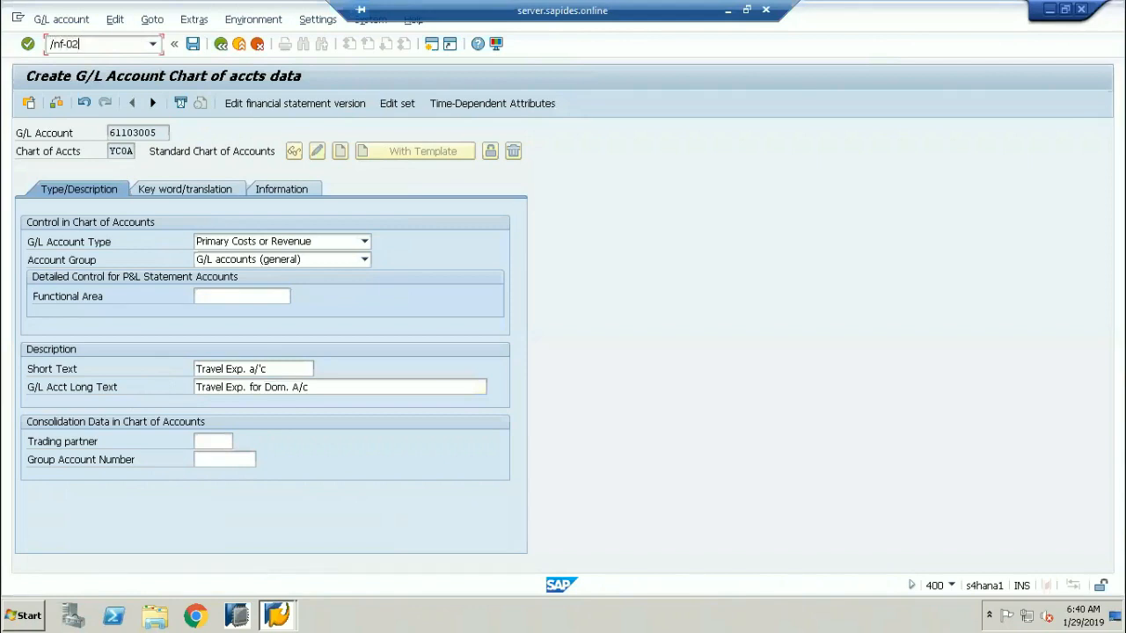
pyautogui.press('Return')
# Set the posting header's document date to 26.01.2019, company code to 1710 and currency to USD.
pyautogui.write('2')
pyautogui.click(141, 148)
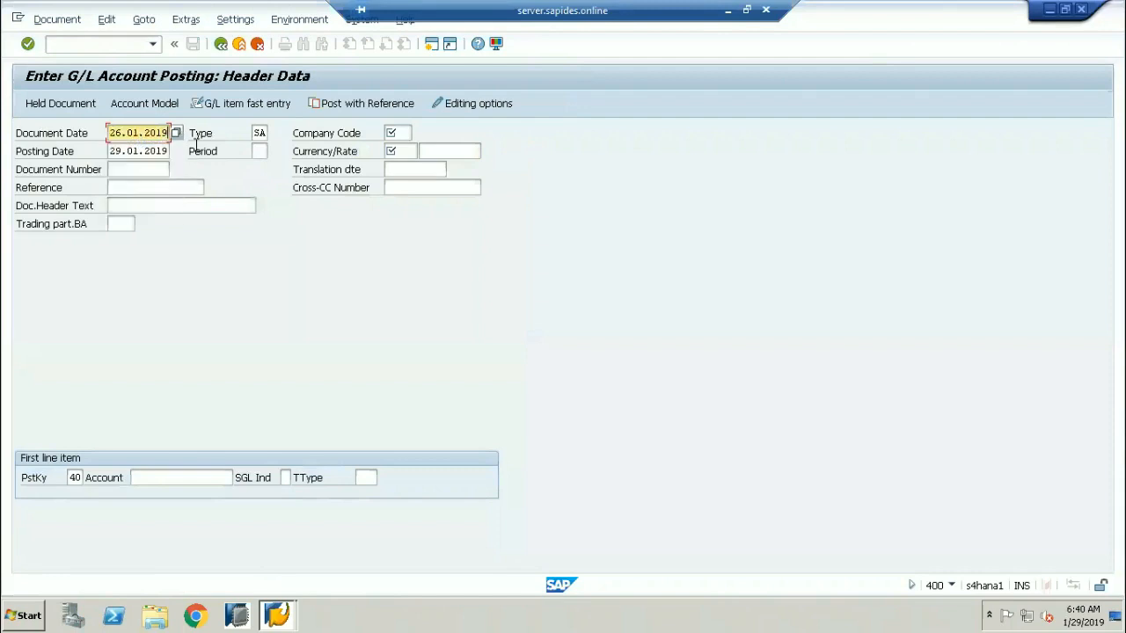
pyautogui.click(396, 134)
pyautogui.click(399, 152)
pyautogui.click(400, 151)
pyautogui.click(401, 165)
# Set the posting's reference to TEST and its document header text to "Travel EXP. FOR JAN".
pyautogui.click(149, 185)
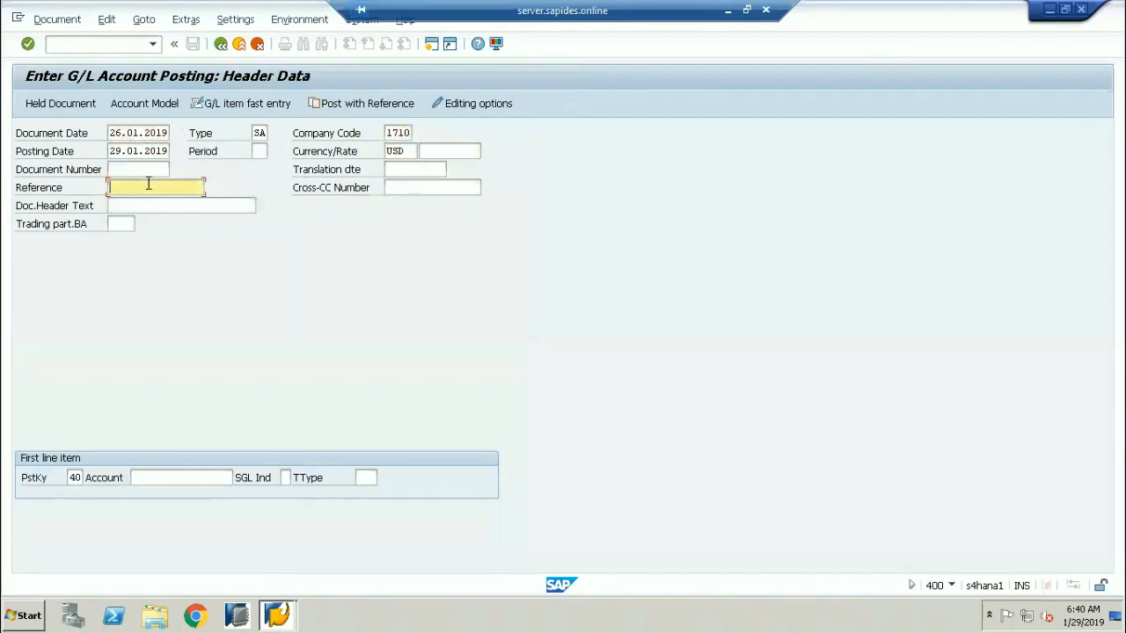
pyautogui.click(148, 202)
pyautogui.click(148, 208)
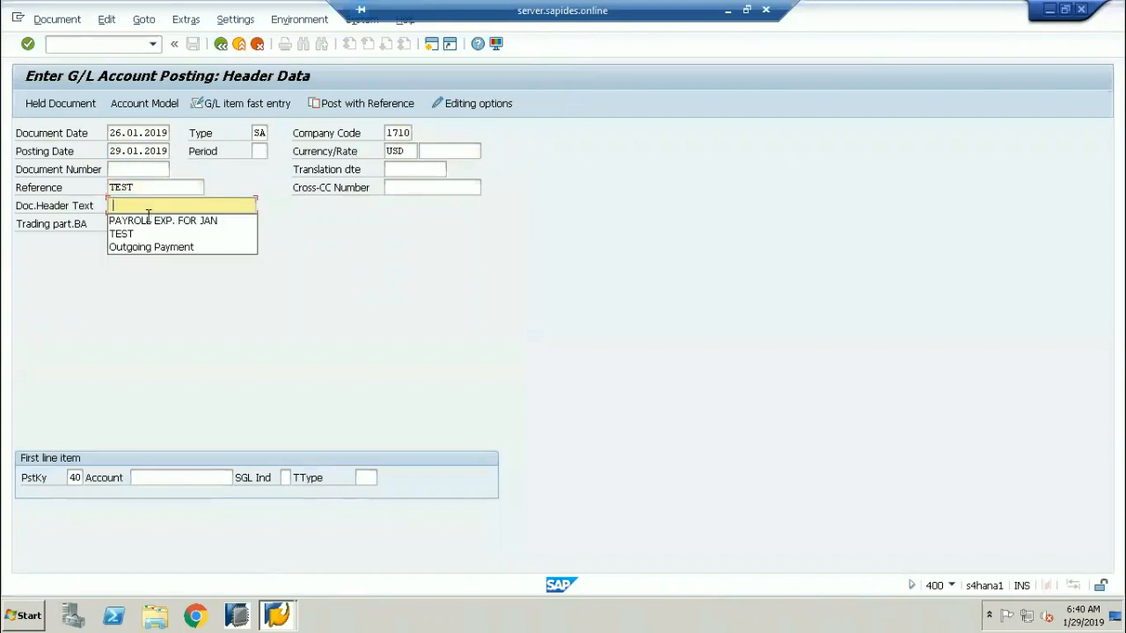
pyautogui.click(149, 221)
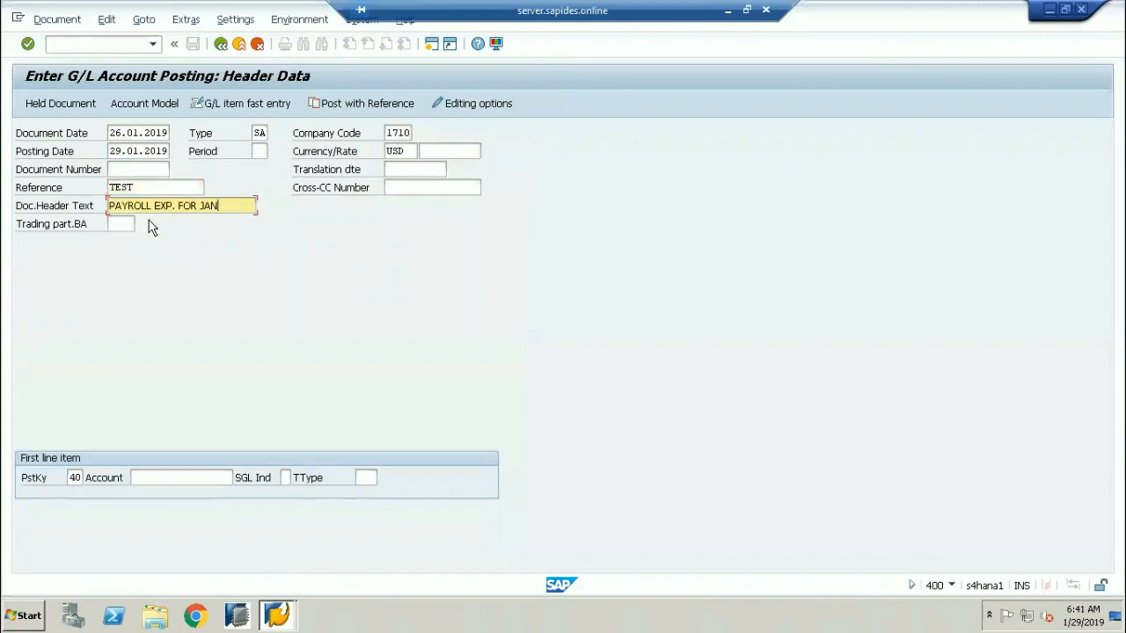
pyautogui.click(151, 208)
pyautogui.press('BackSpace')
pyautogui.press('BackSpace')
pyautogui.press('BackSpace')
pyautogui.press('BackSpace')
pyautogui.press('BackSpace')
pyautogui.press('BackSpace')
pyautogui.press('BackSpace')
pyautogui.press('BackSpace')
pyautogui.write('Travel')
# Search the G/L accounts of company code 1710 for the first line item without a limit on hits.
pyautogui.click(164, 477)
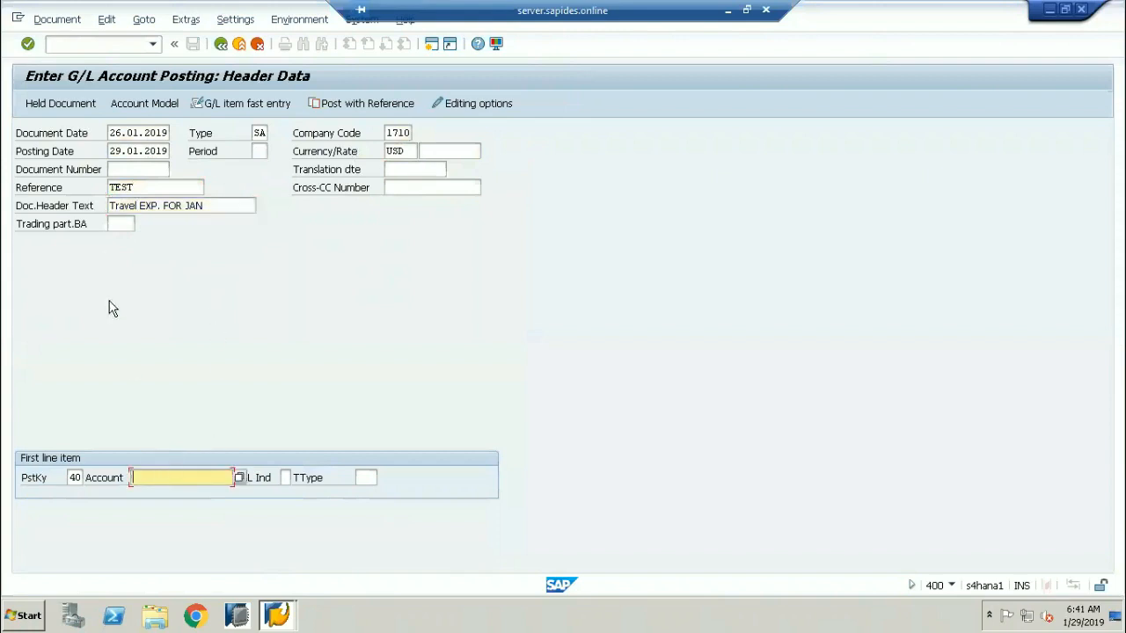
pyautogui.click(237, 477)
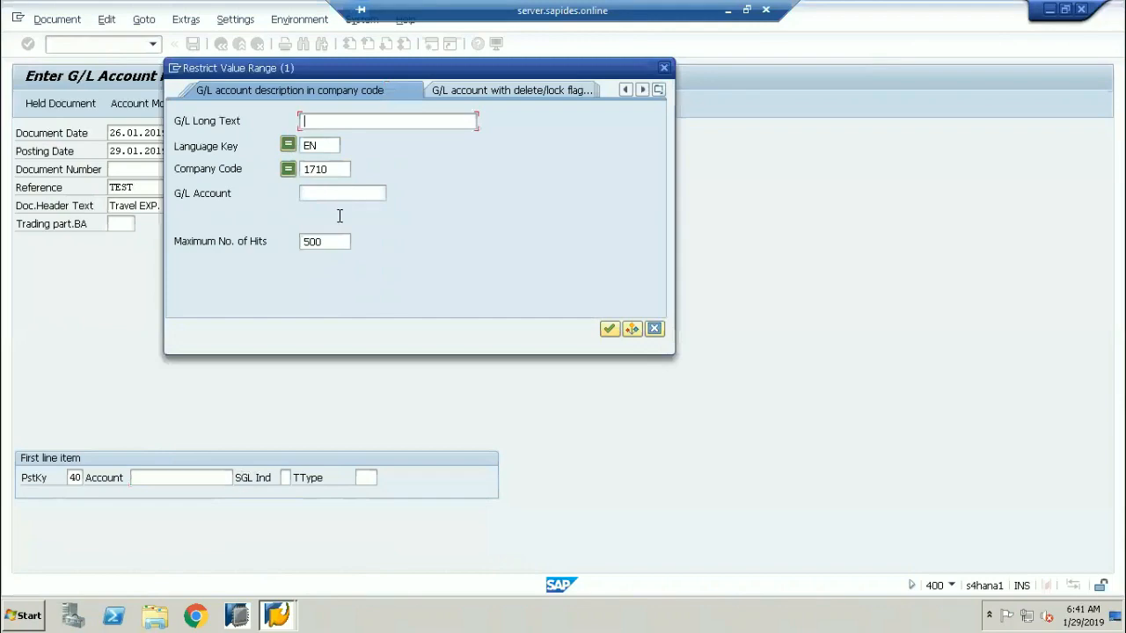
pyautogui.click(338, 242)
pyautogui.press('BackSpace')
pyautogui.press('BackSpace')
pyautogui.press('BackSpace')
pyautogui.press('Return')
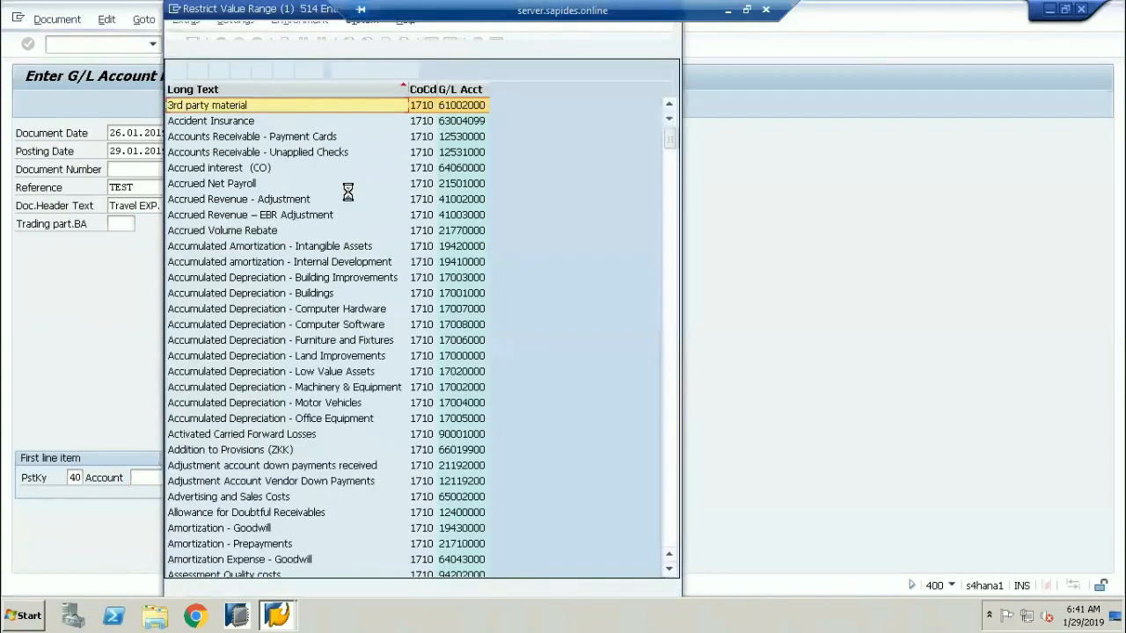
# Sort the account list by long text in descending and then ascending order, and close it without choosing an account.
pyautogui.click(204, 89)
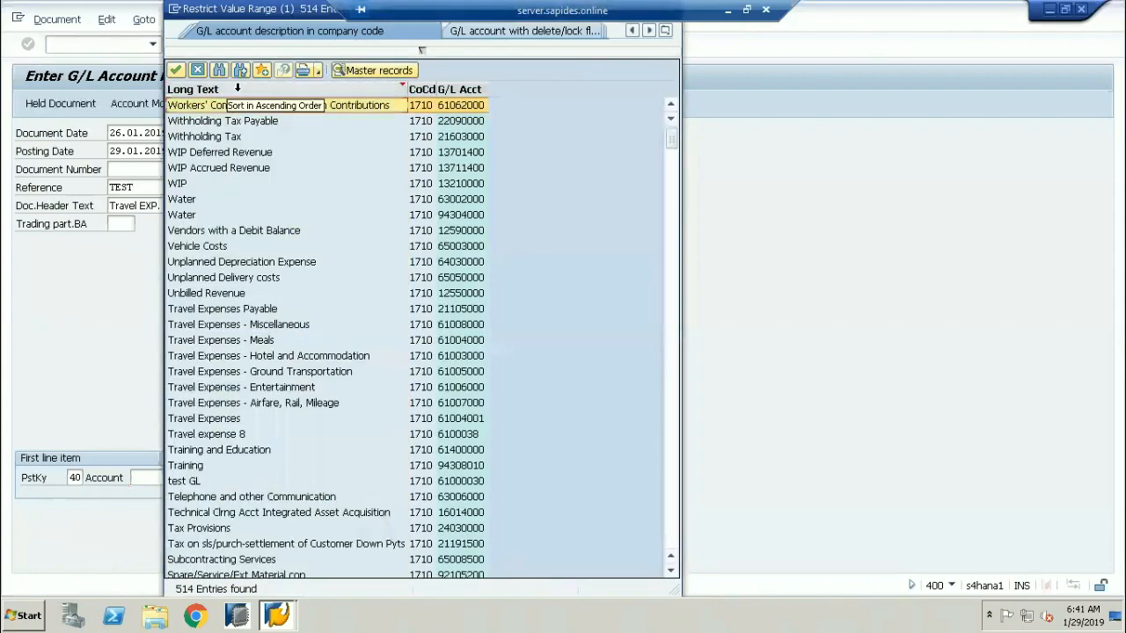
pyautogui.click(254, 88)
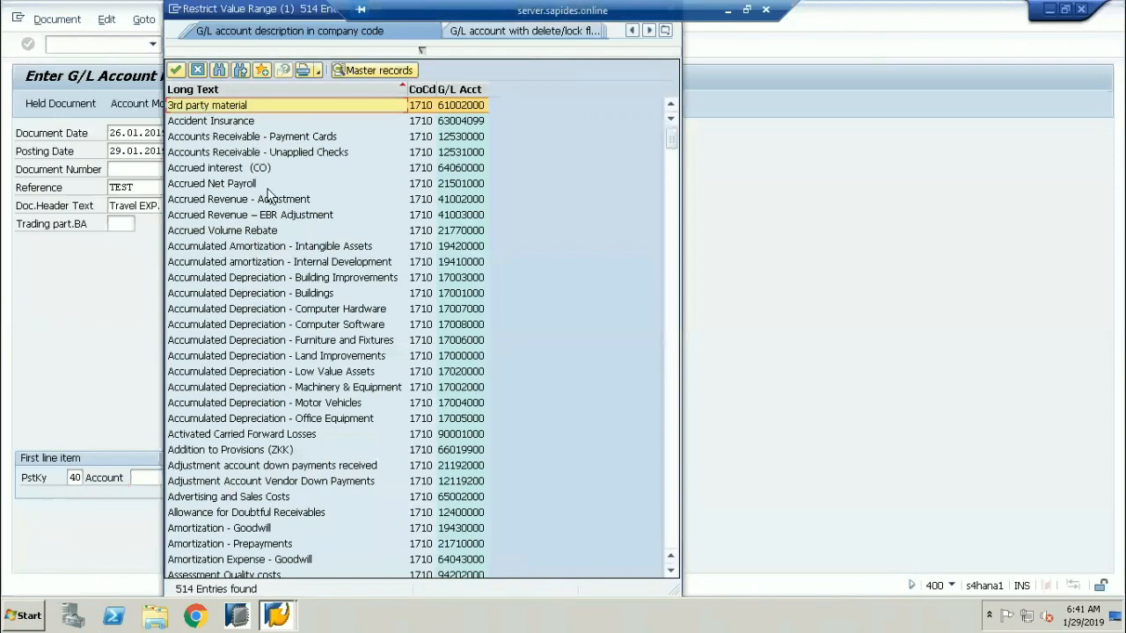
pyautogui.click(288, 616)
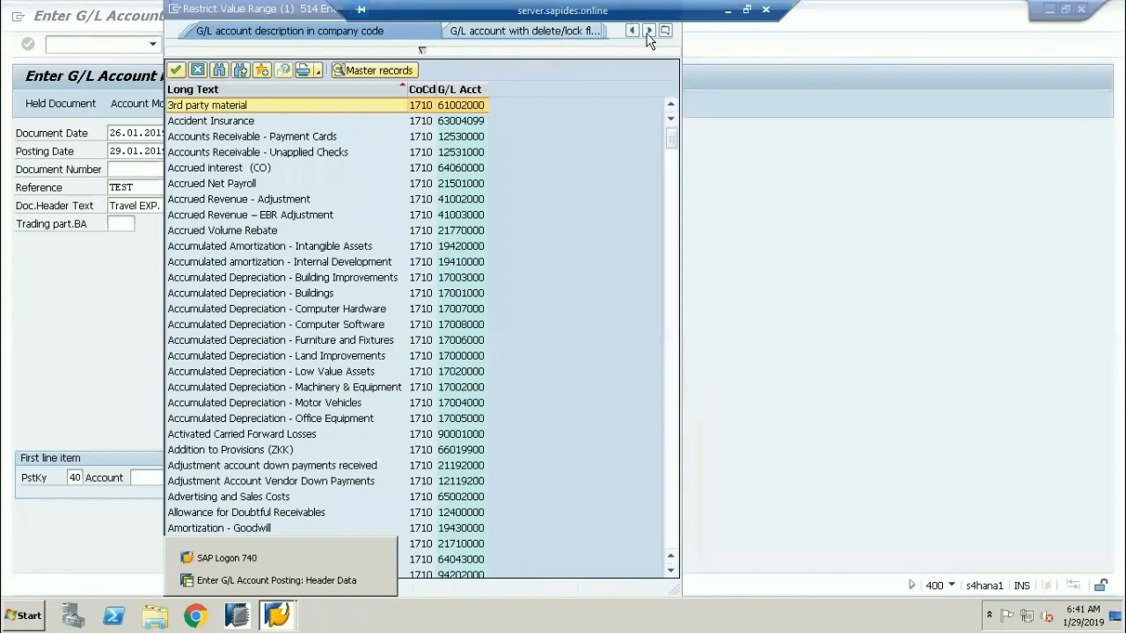
pyautogui.moveTo(227, 8); pyautogui.dragTo(275, 109)
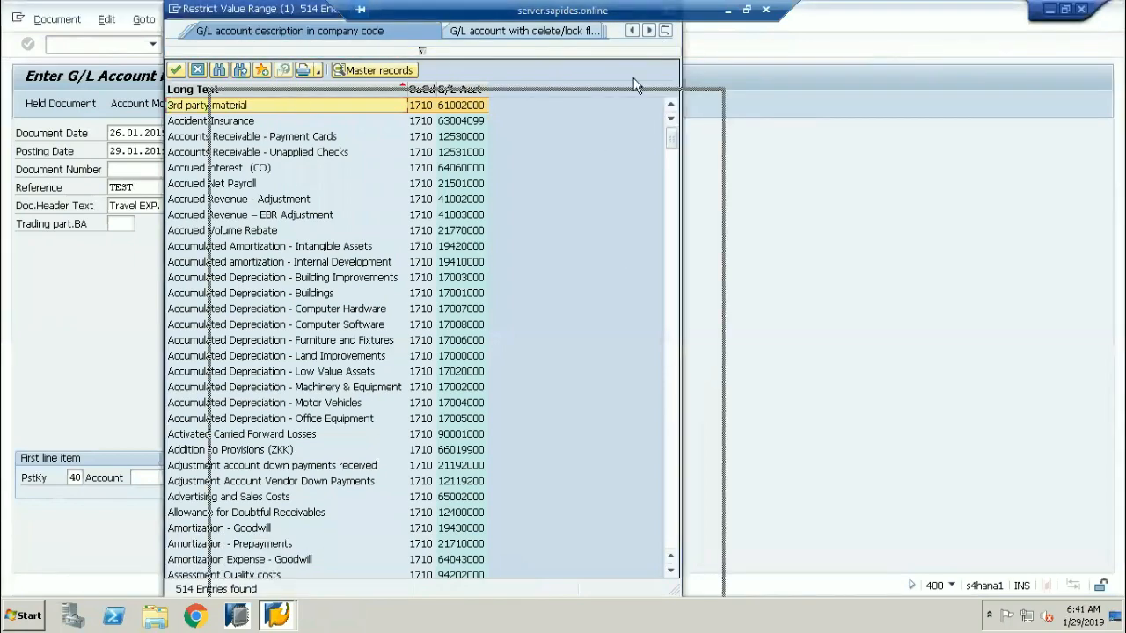
pyautogui.click(720, 110)
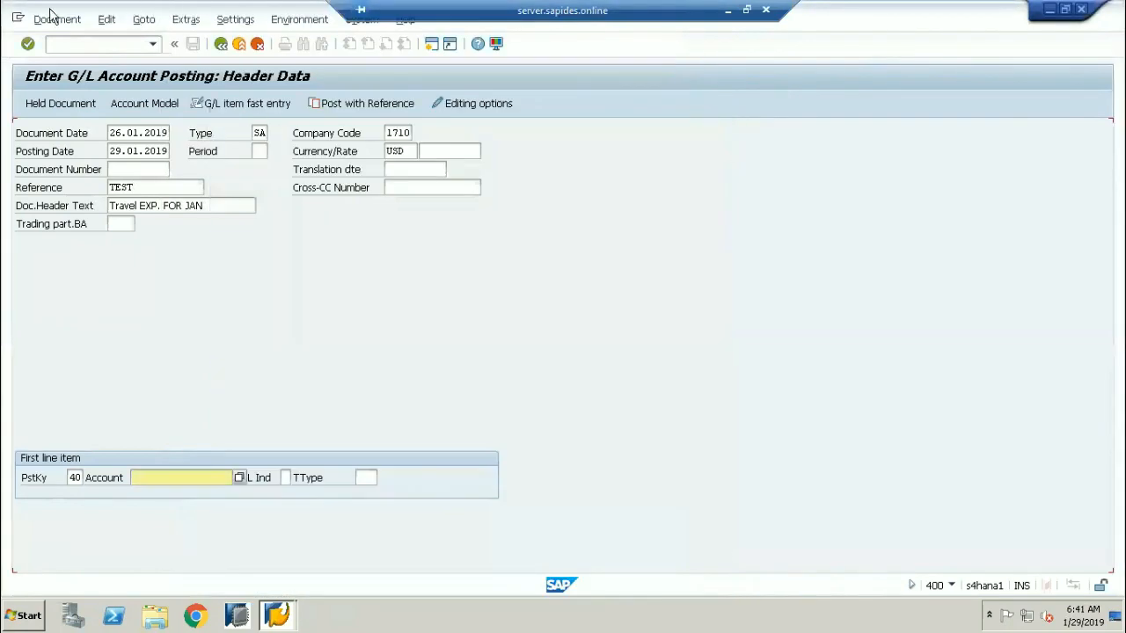
# Leave the G/L posting and open transaction FSP0 for G/L accounts in the chart of accounts.
pyautogui.click(111, 43)
pyautogui.write('/n')
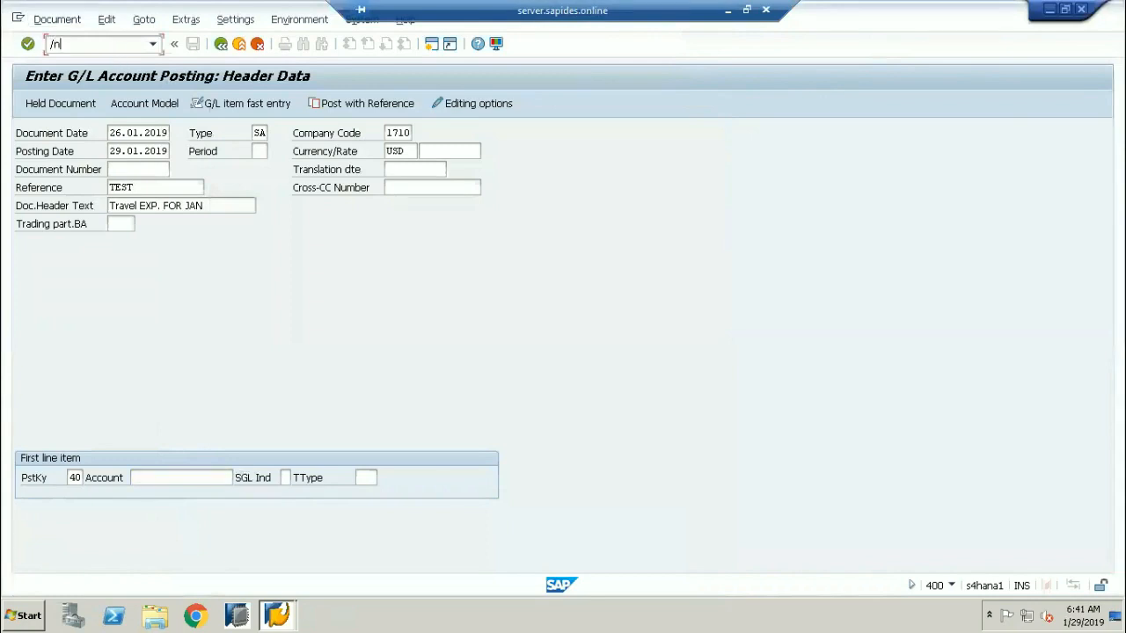
pyautogui.write('fspo')
pyautogui.press('Return')
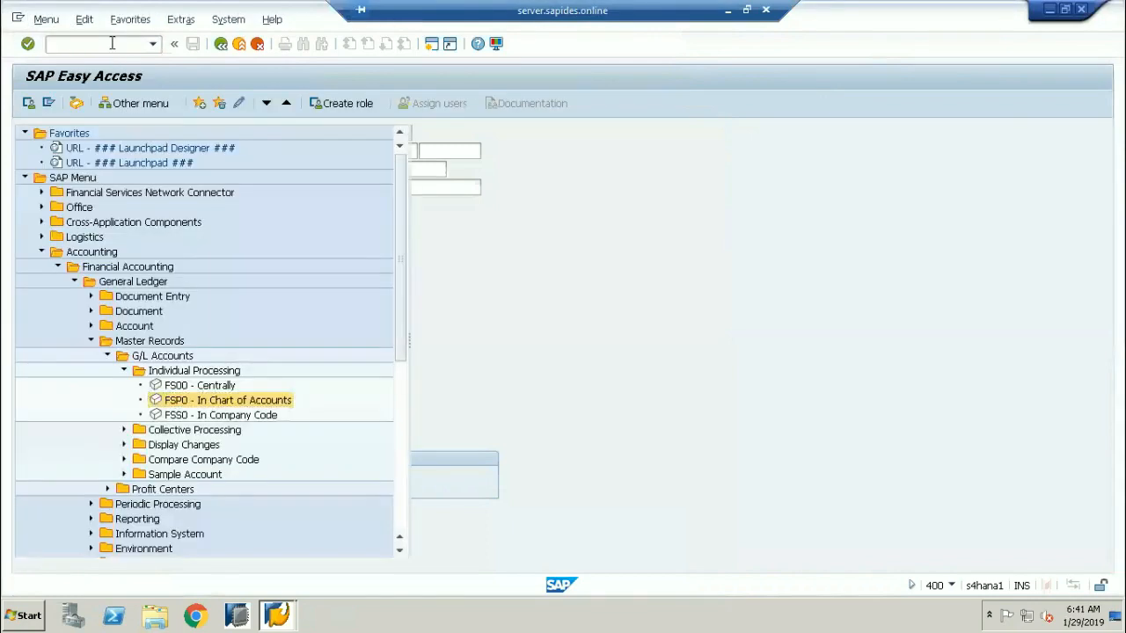
pyautogui.doubleClick(286, 403)
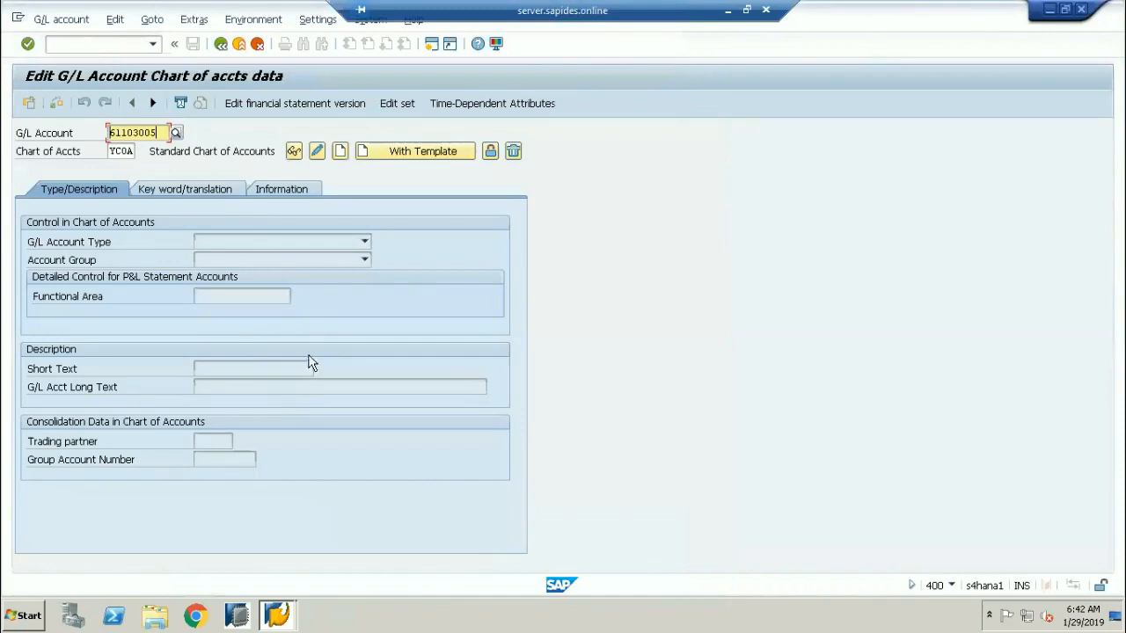
# Start creating the G/L account with account type Primary Costs or Revenue and account group G/L accounts (general).
pyautogui.click(341, 151)
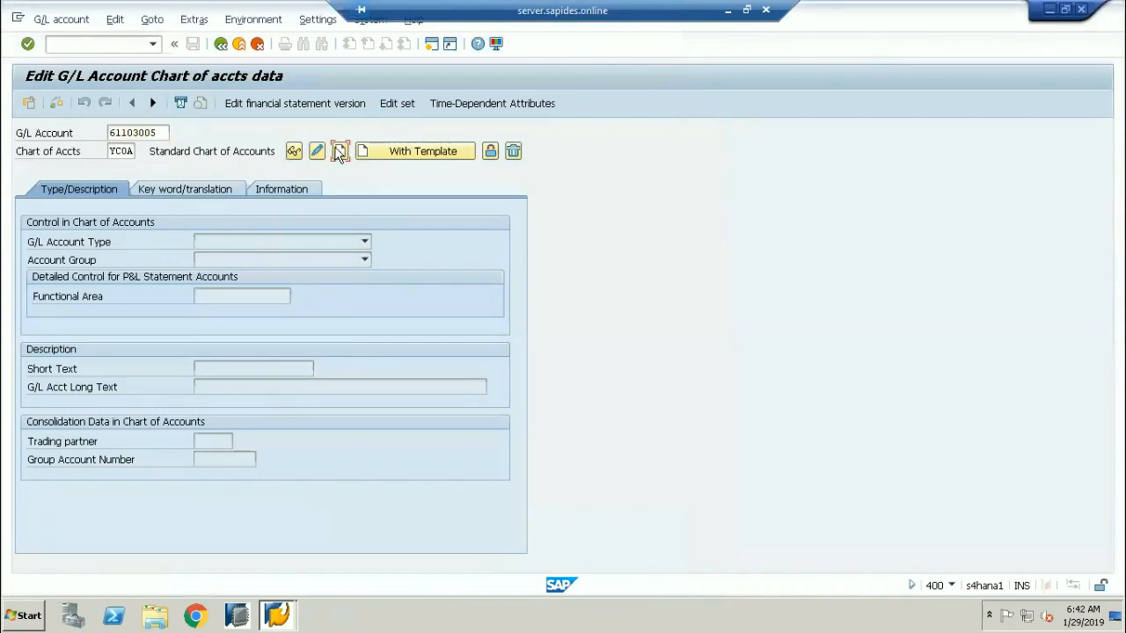
pyautogui.click(339, 152)
pyautogui.click(259, 241)
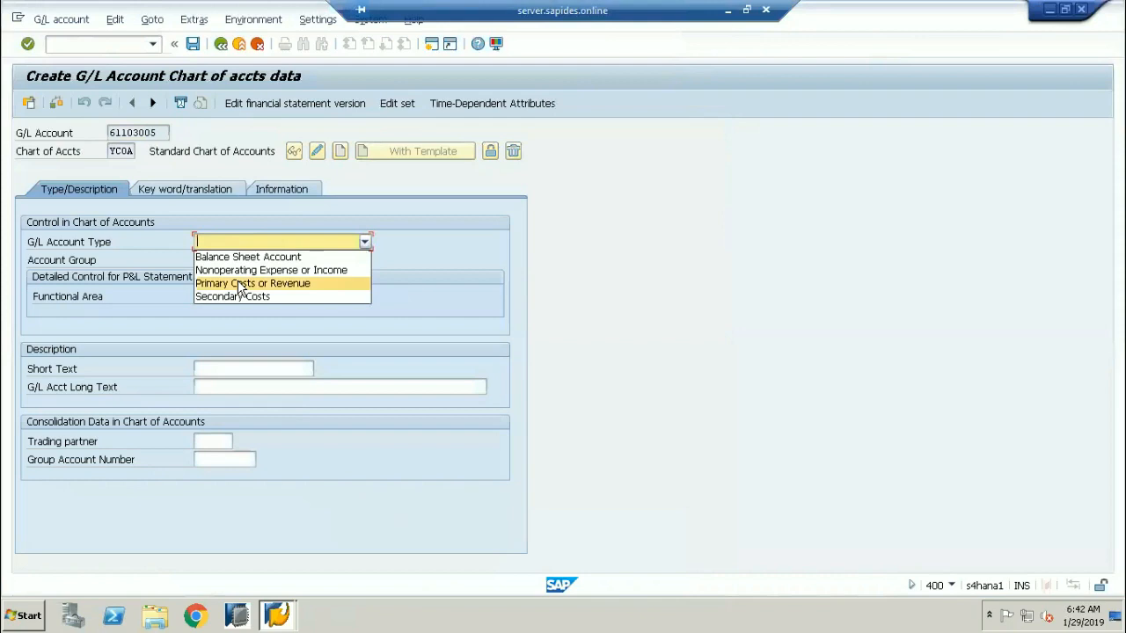
pyautogui.click(241, 283)
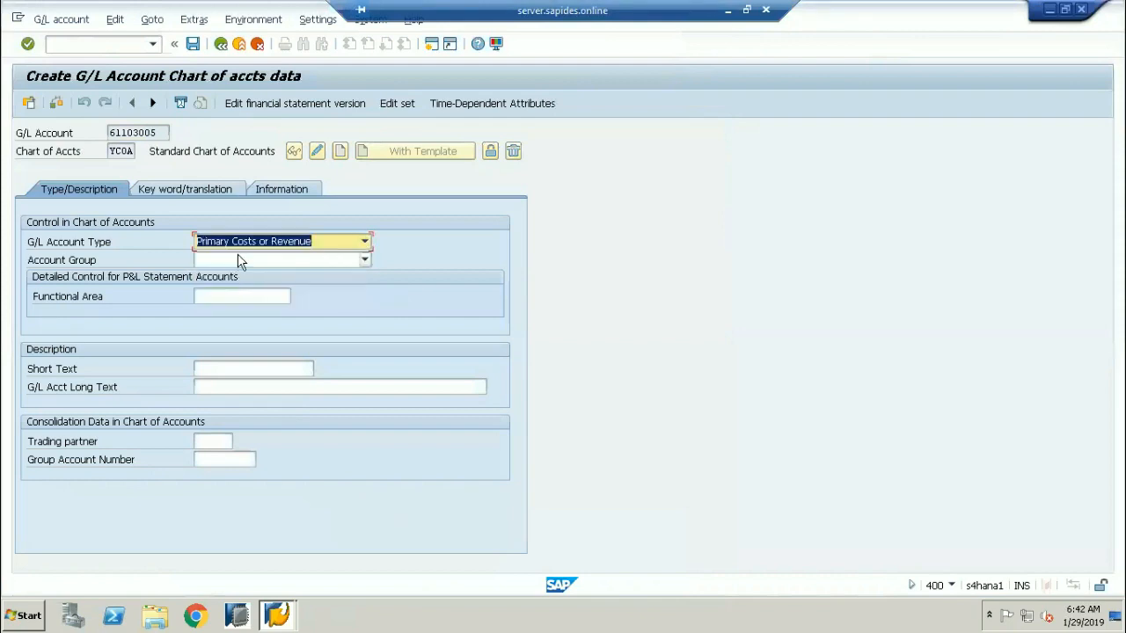
pyautogui.click(241, 260)
pyautogui.click(238, 288)
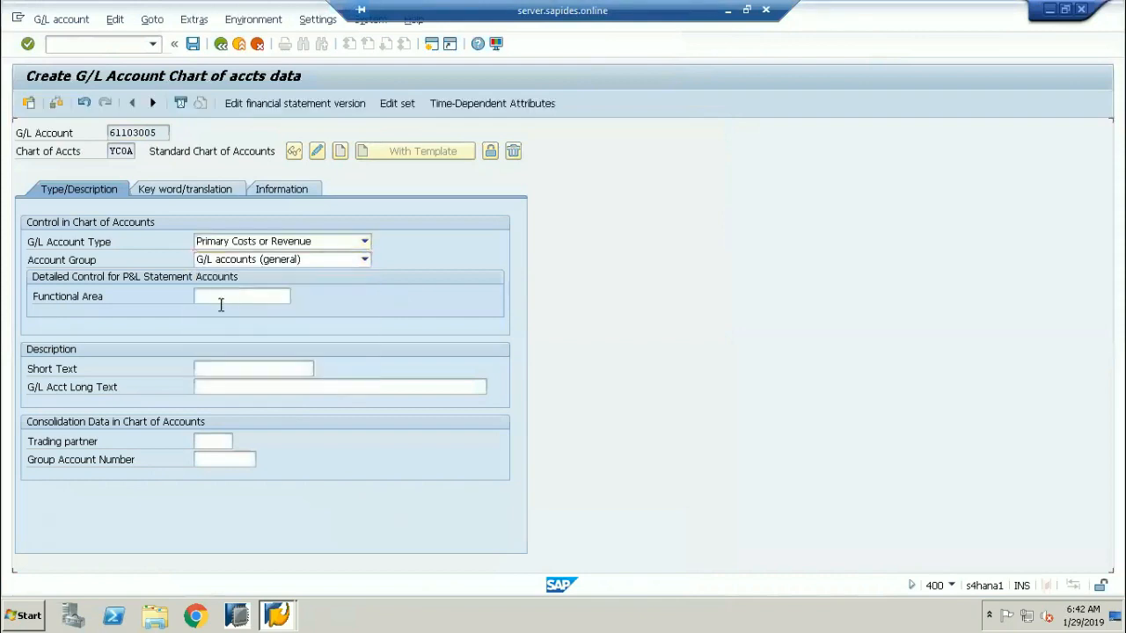
# Set the account's short text to "Travel Exp. a/'c" and its long text to "Travel Exp. for Dom. A/c".
pyautogui.click(217, 369)
pyautogui.click(217, 383)
pyautogui.click(220, 387)
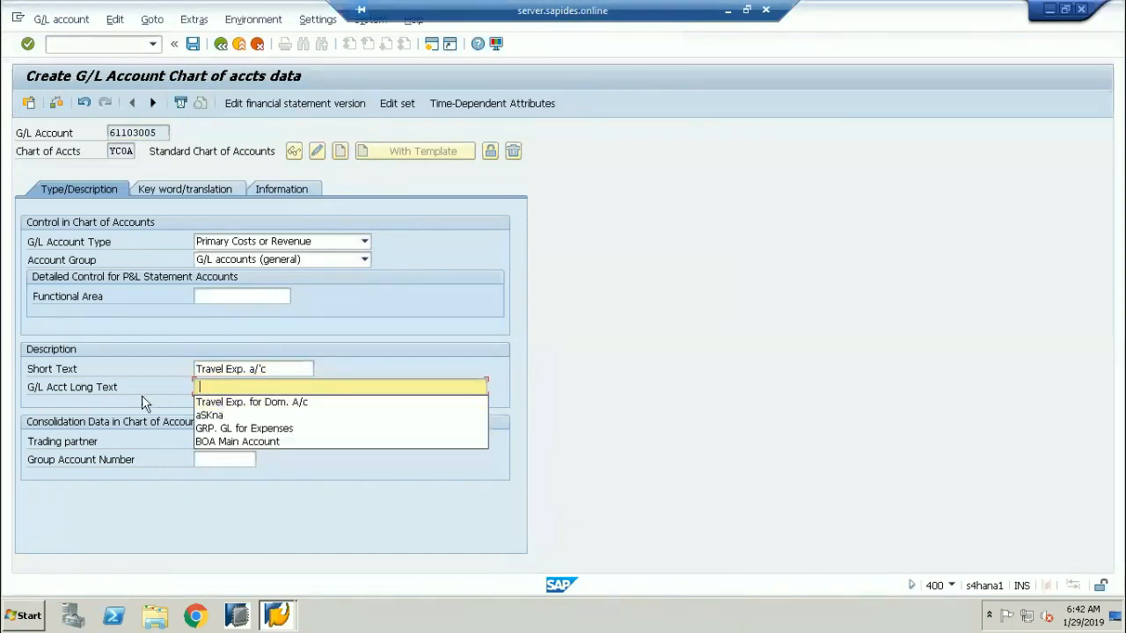
pyautogui.click(220, 402)
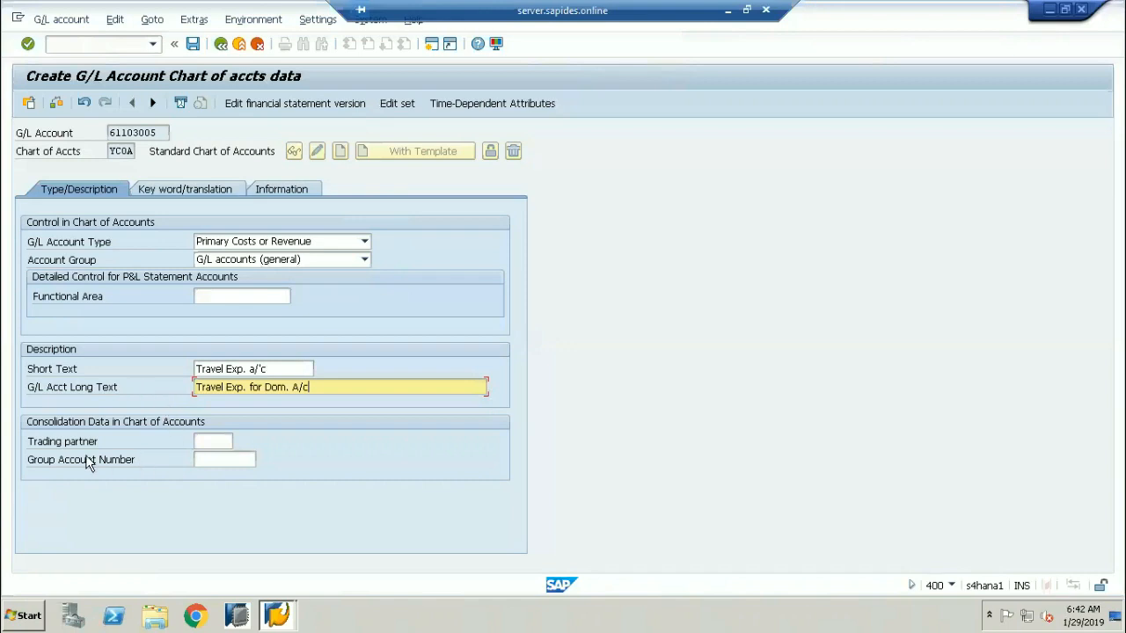
pyautogui.press('Tab')
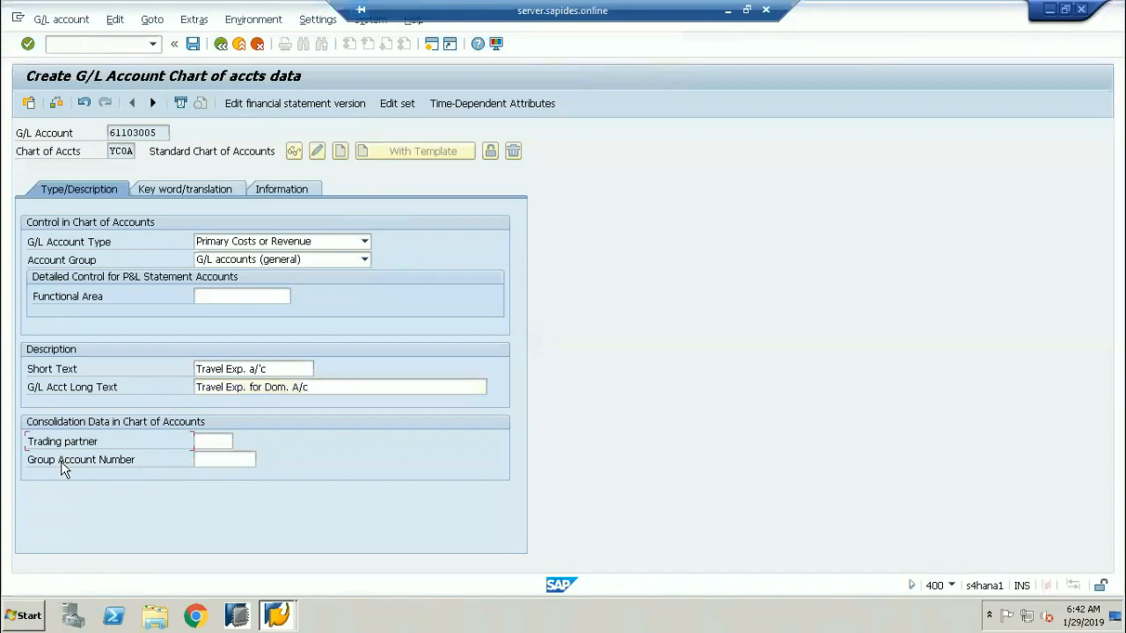
# Review the companies available as trading partner, widening the company ID column, and close the list without a selection.
pyautogui.click(211, 439)
pyautogui.click(211, 439)
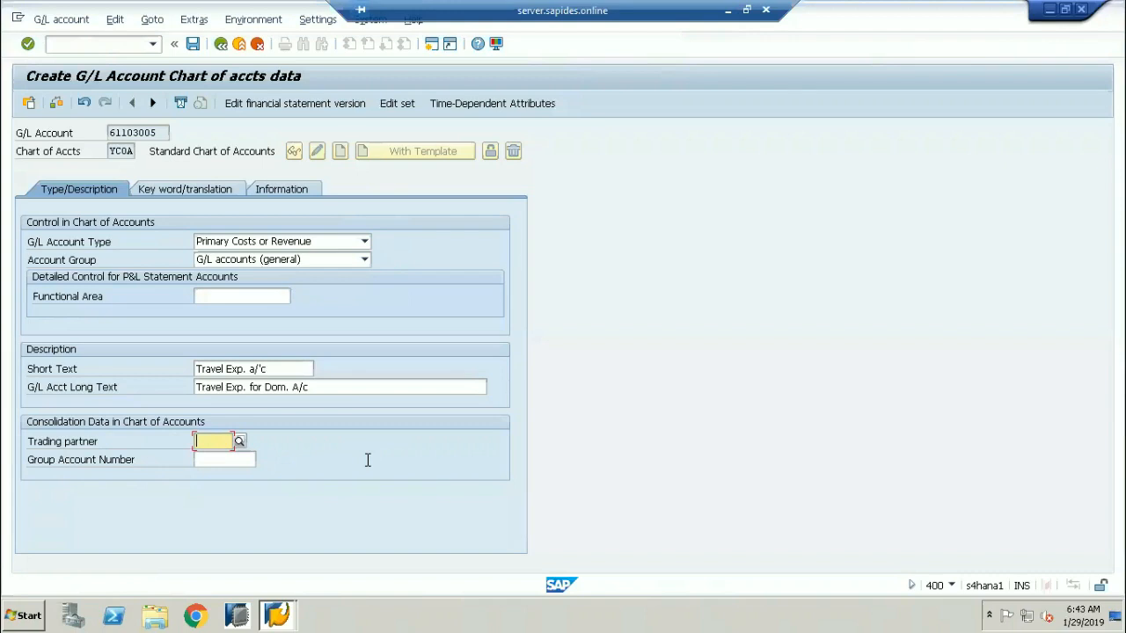
pyautogui.click(239, 441)
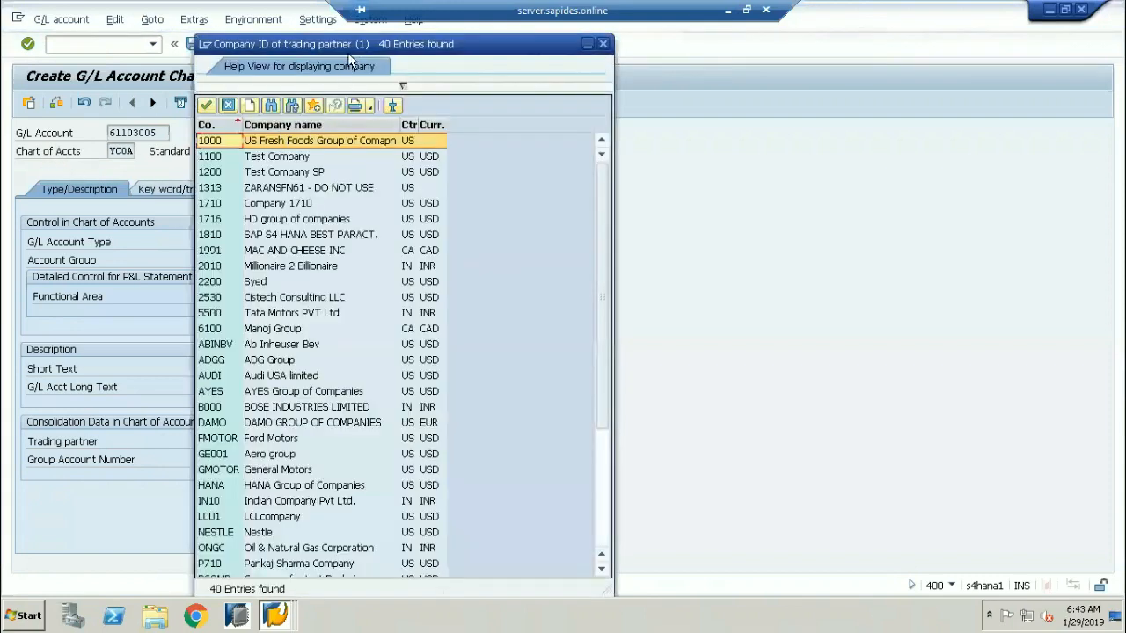
pyautogui.moveTo(354, 44); pyautogui.dragTo(569, 46)
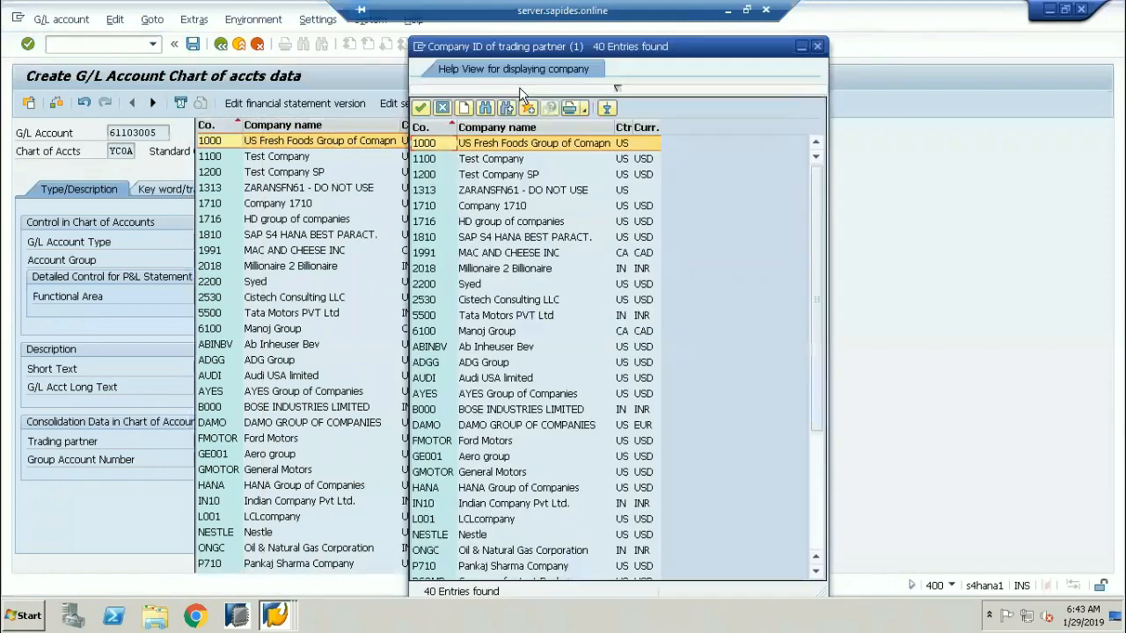
pyautogui.moveTo(471, 124); pyautogui.dragTo(488, 124)
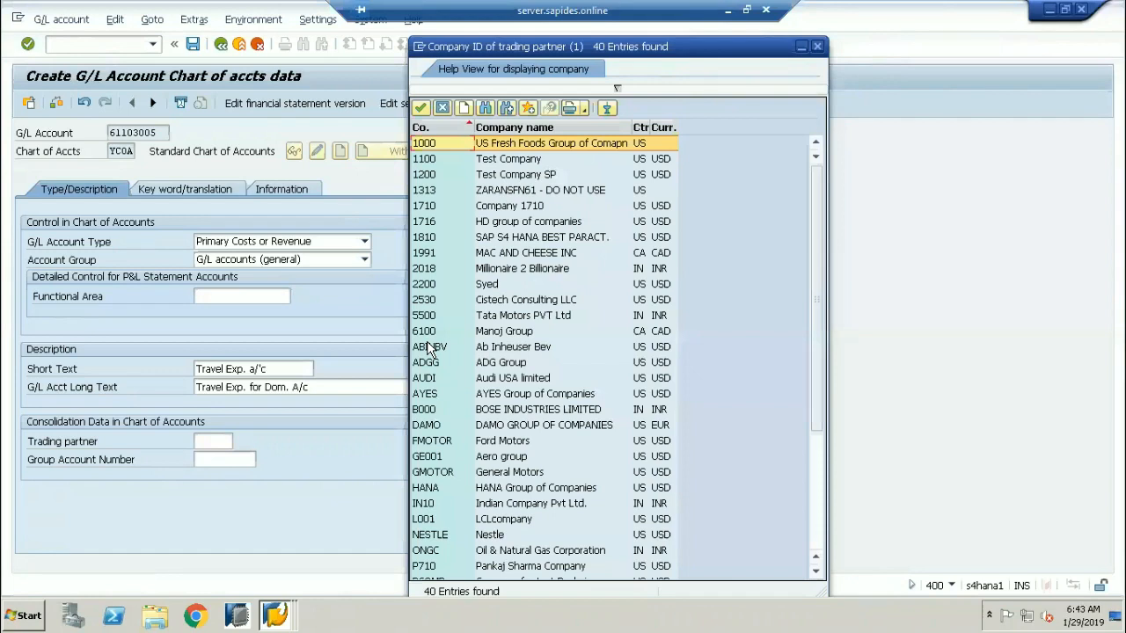
pyautogui.click(443, 108)
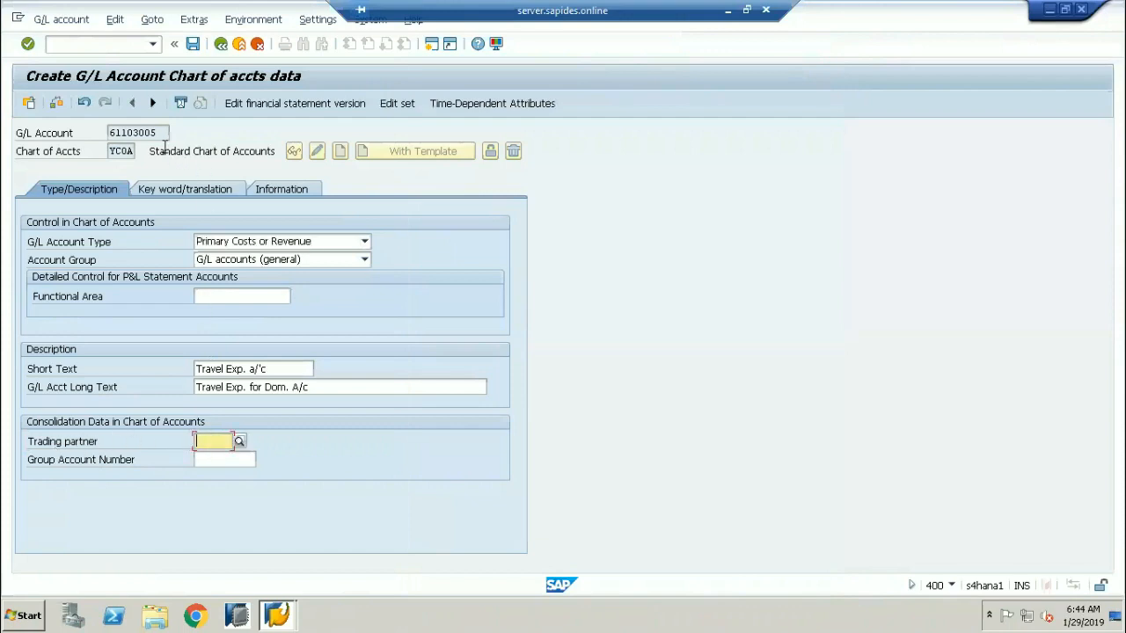
# Examine the G/L account number alongside the trading partner and group account number fields in the consolidation data.
pyautogui.click(118, 134)
pyautogui.doubleClick(118, 135)
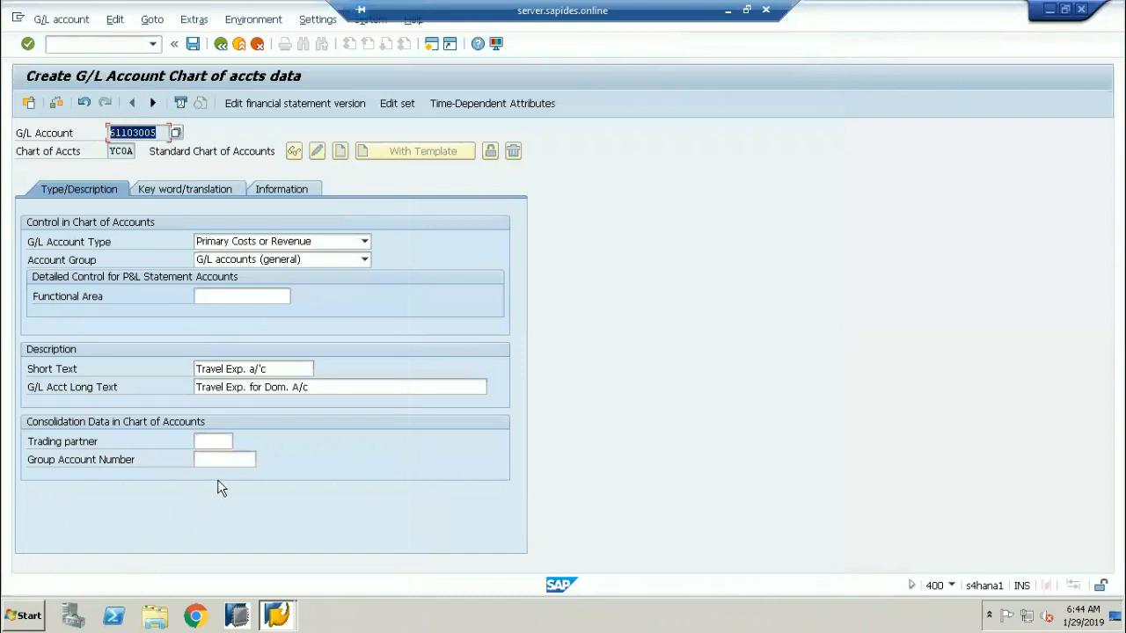
pyautogui.click(212, 438)
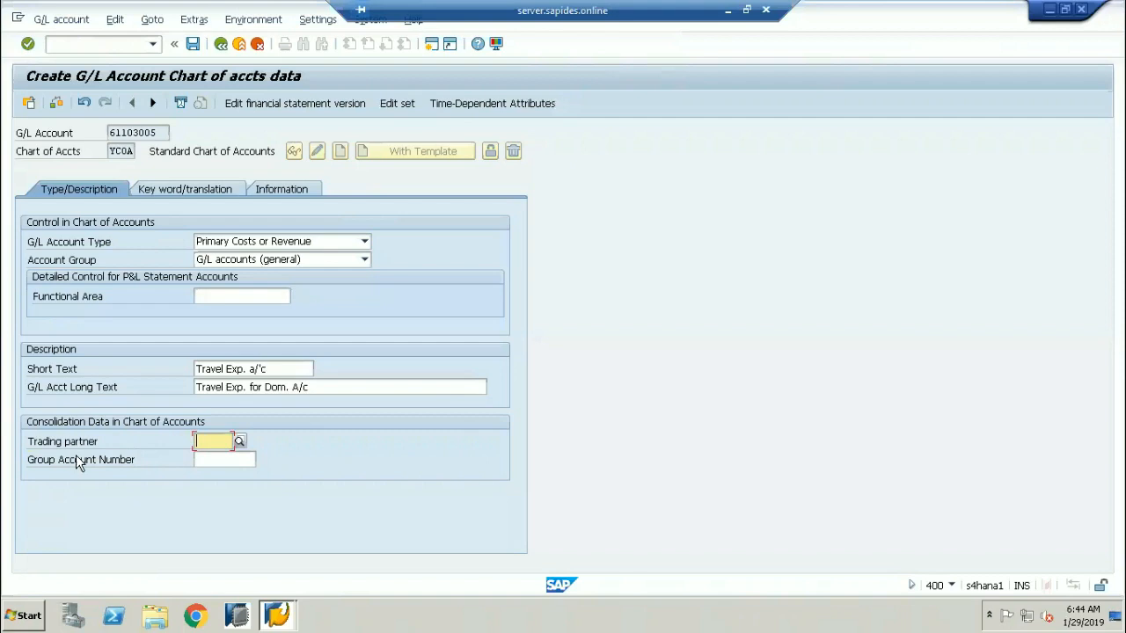
pyautogui.click(227, 457)
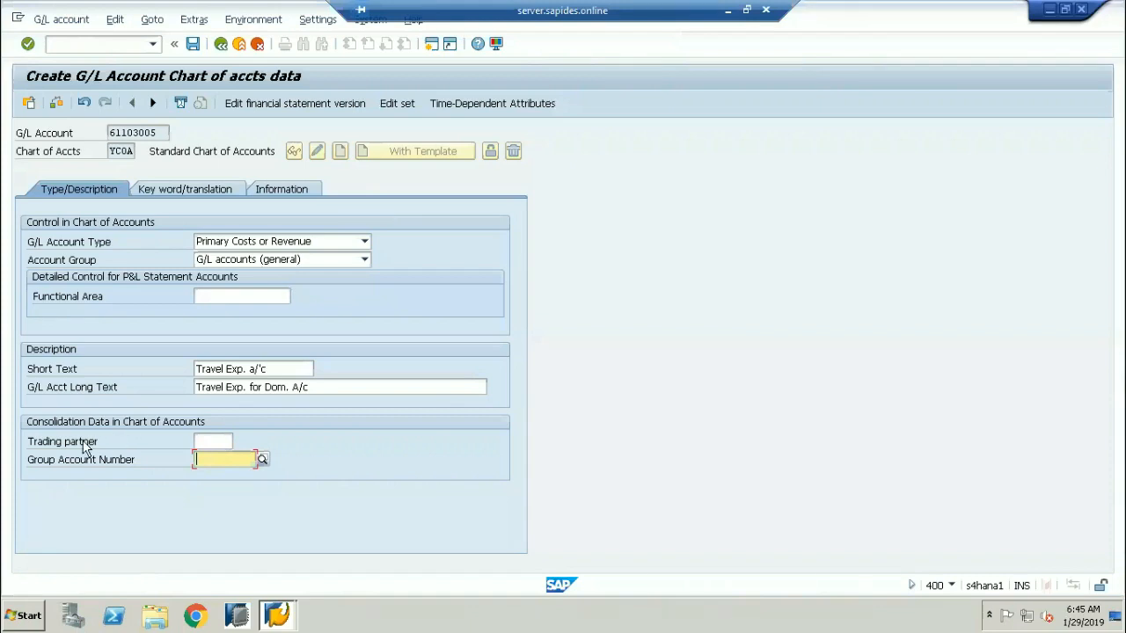
# Review trading partner entries ABINBV, FMOTOR and GMOTOR in the company list, and close it without a selection.
pyautogui.click(211, 442)
pyautogui.click(214, 443)
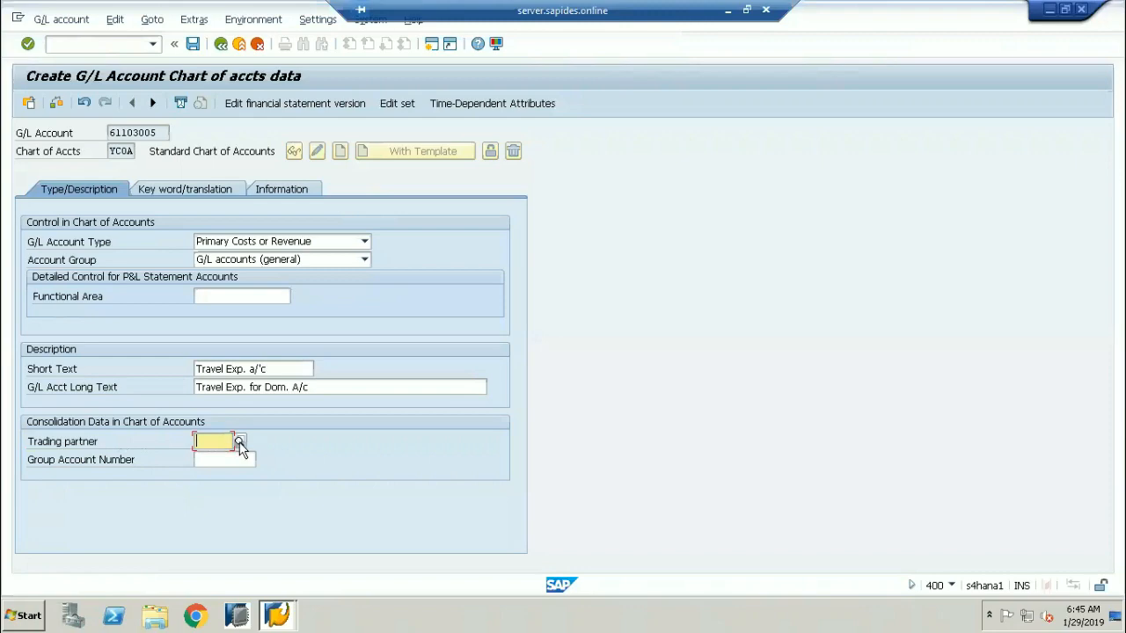
pyautogui.click(238, 442)
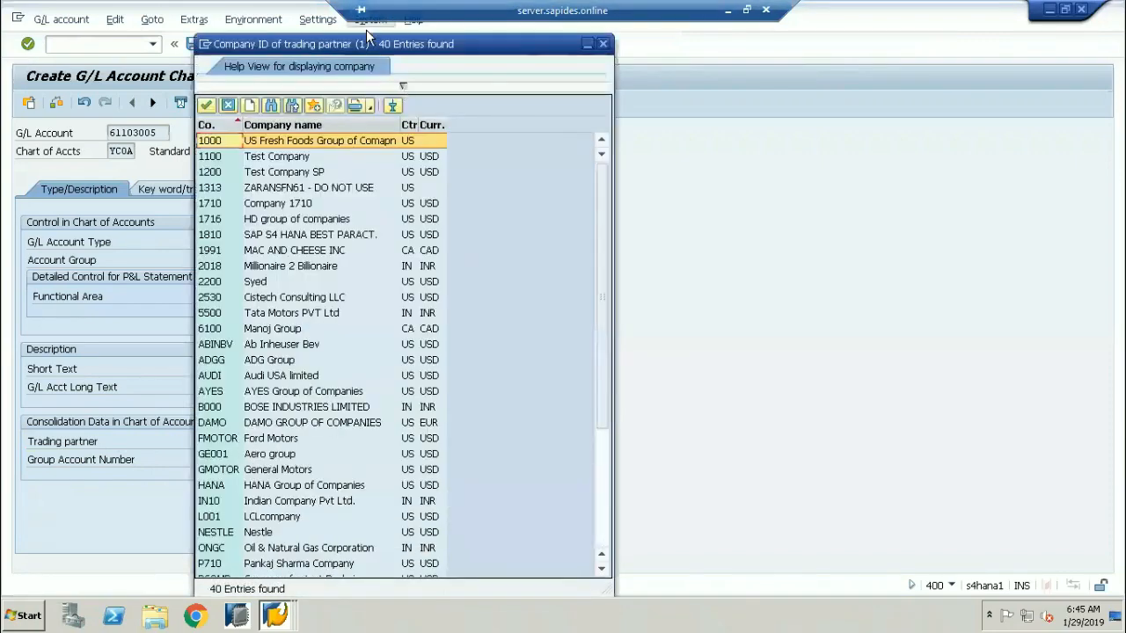
pyautogui.moveTo(366, 41); pyautogui.dragTo(700, 51)
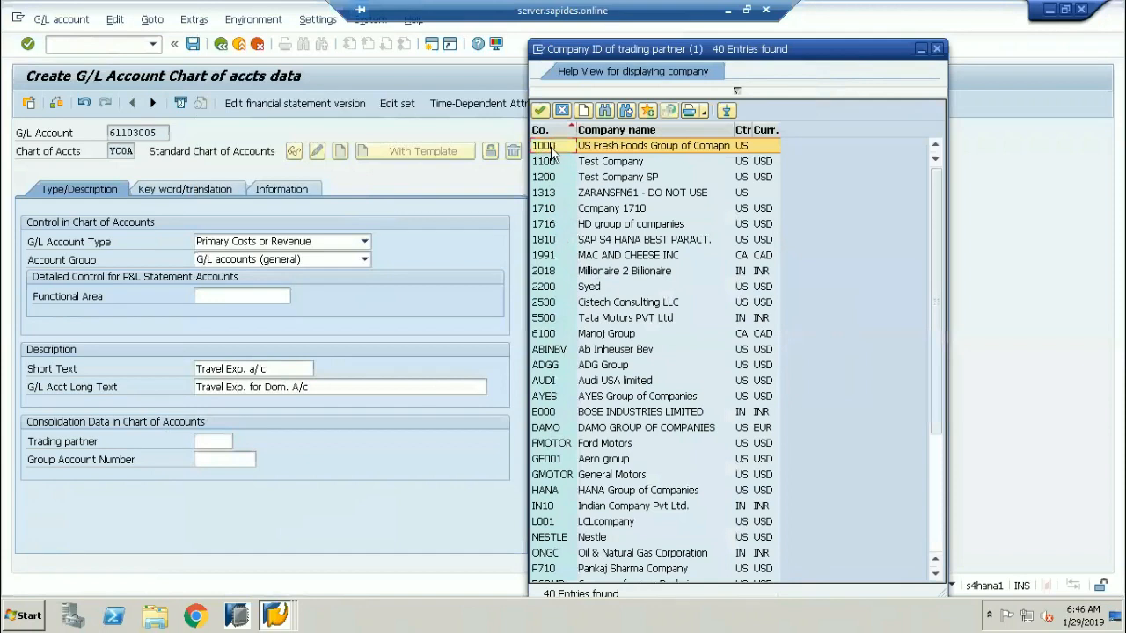
pyautogui.click(546, 350)
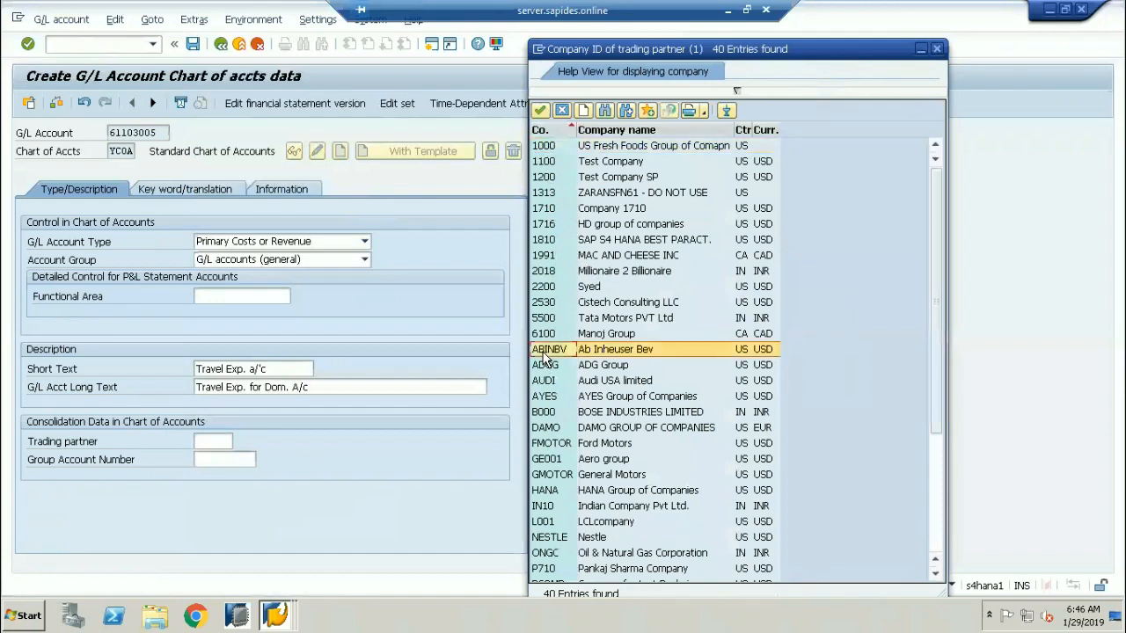
pyautogui.click(559, 447)
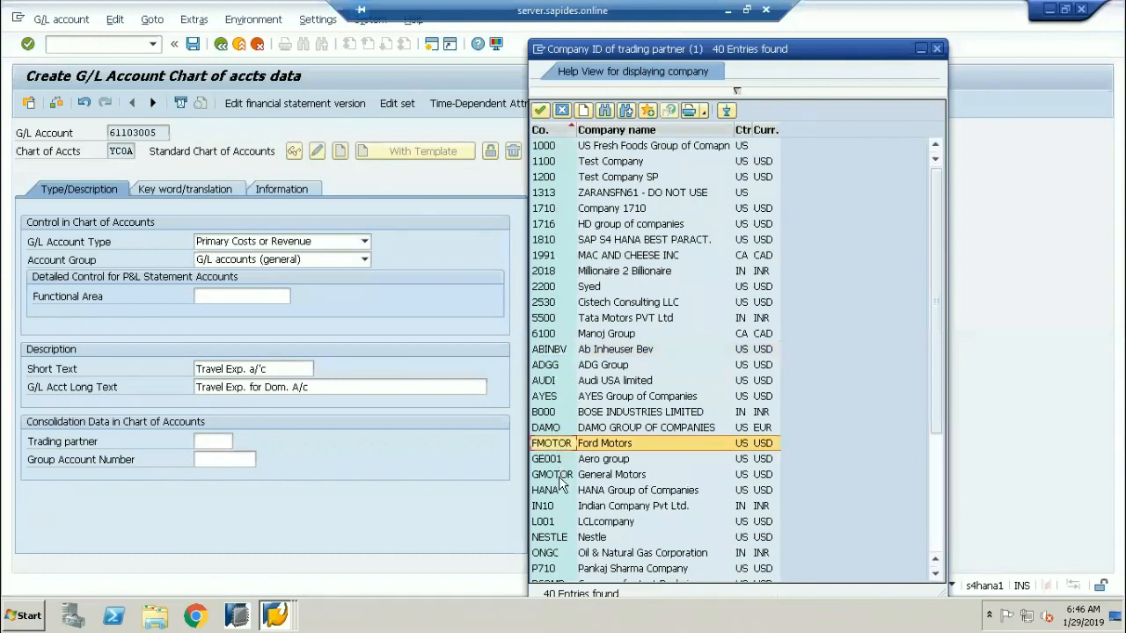
pyautogui.click(559, 480)
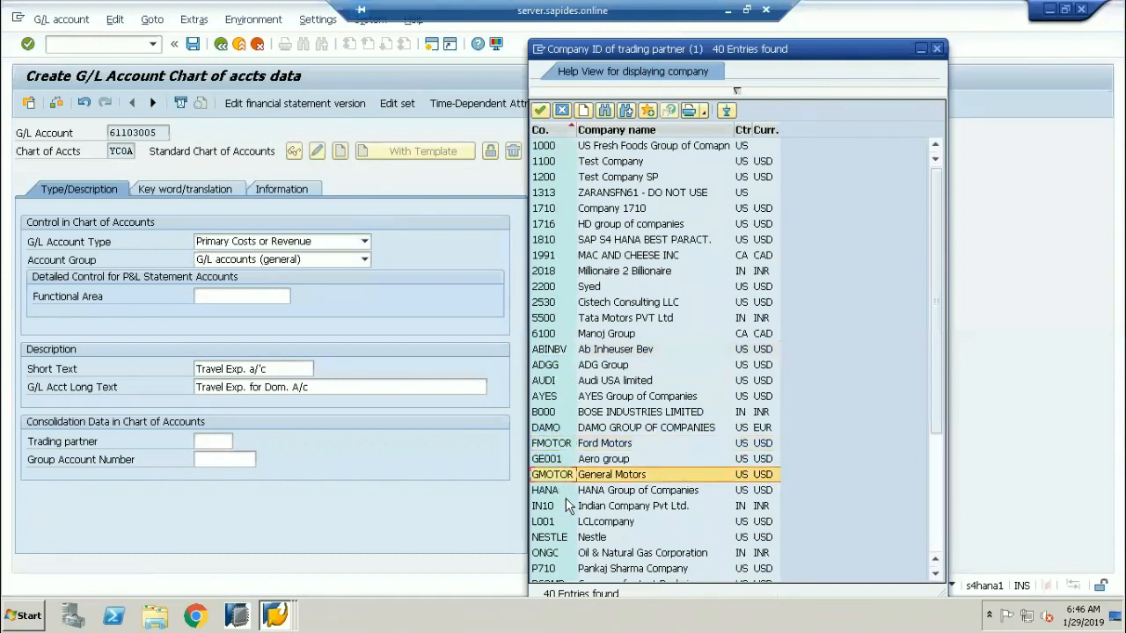
pyautogui.click(562, 110)
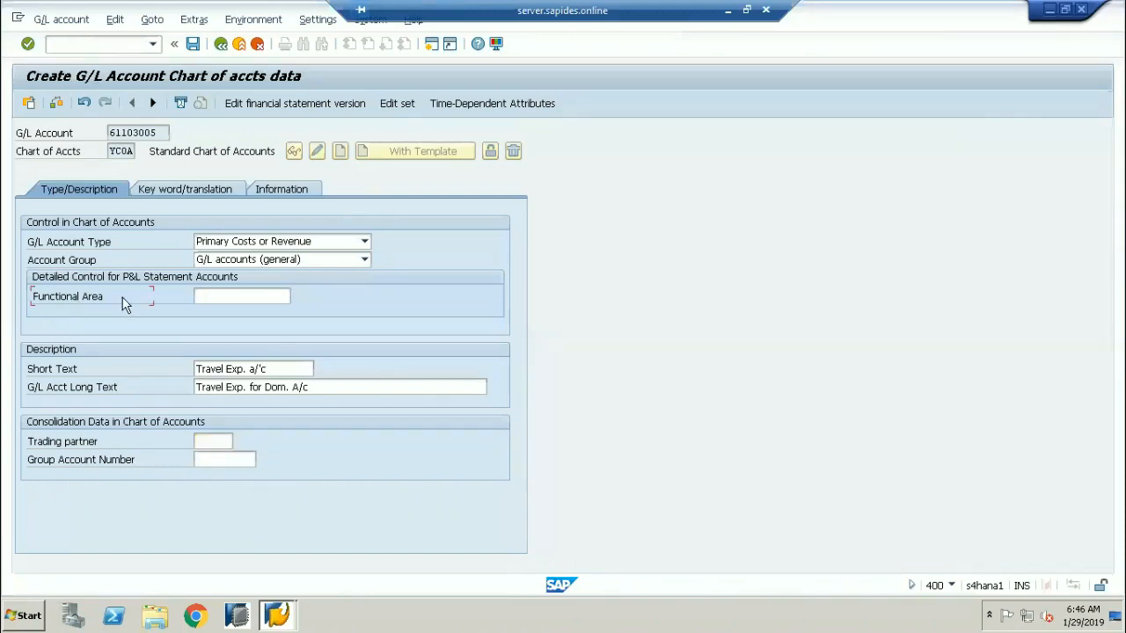
# Examine the functional area and group account number fields alongside the G/L account number.
pyautogui.click(232, 297)
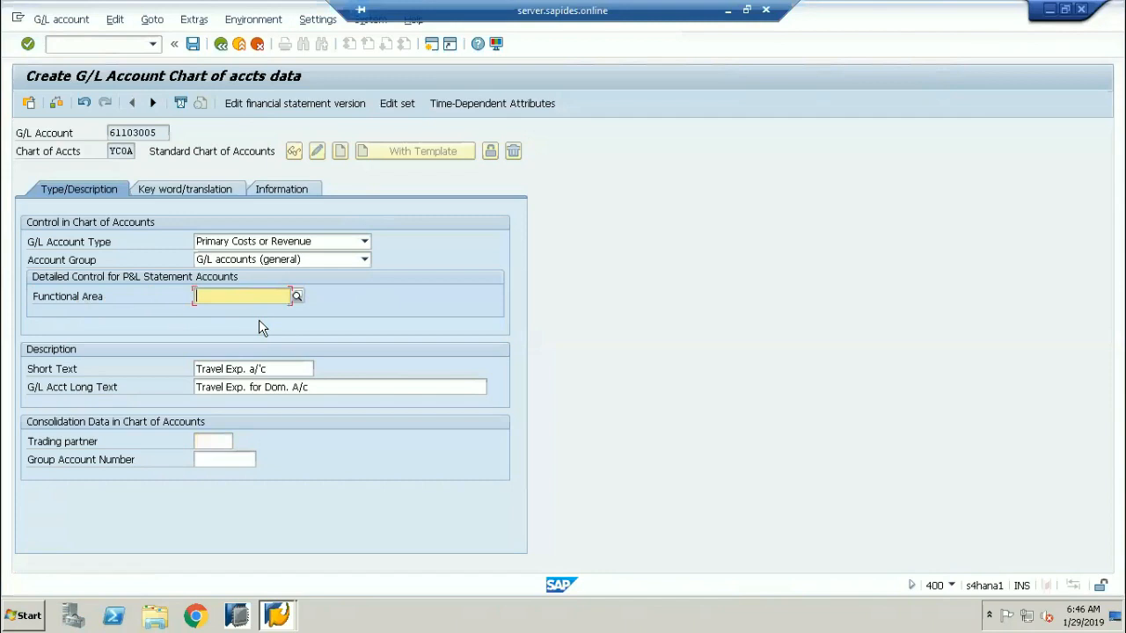
pyautogui.click(63, 296)
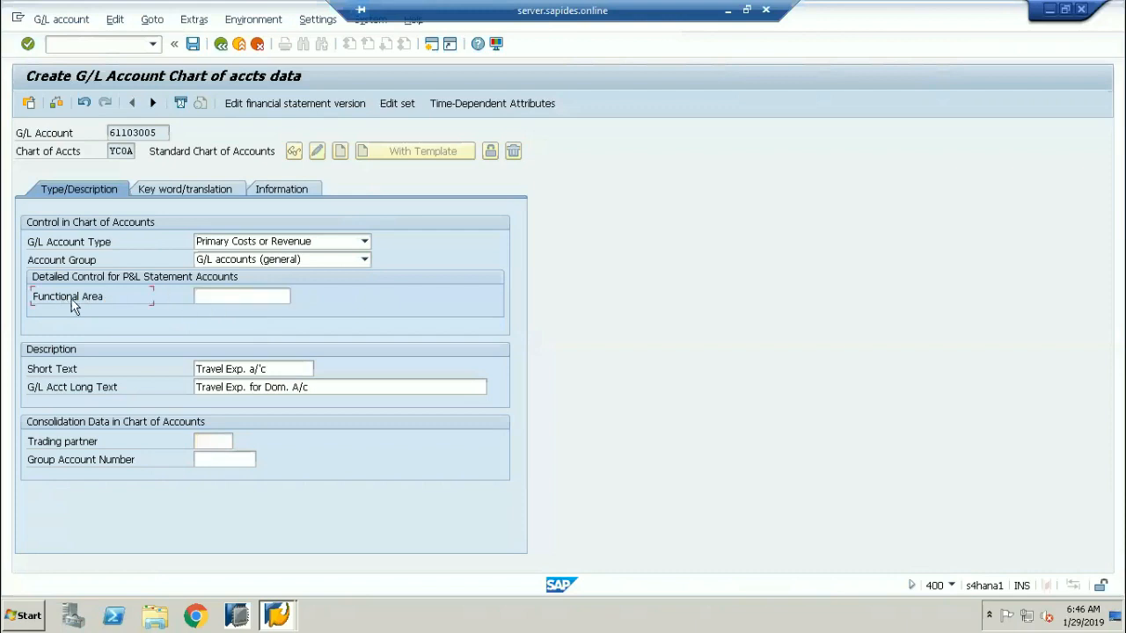
pyautogui.click(223, 294)
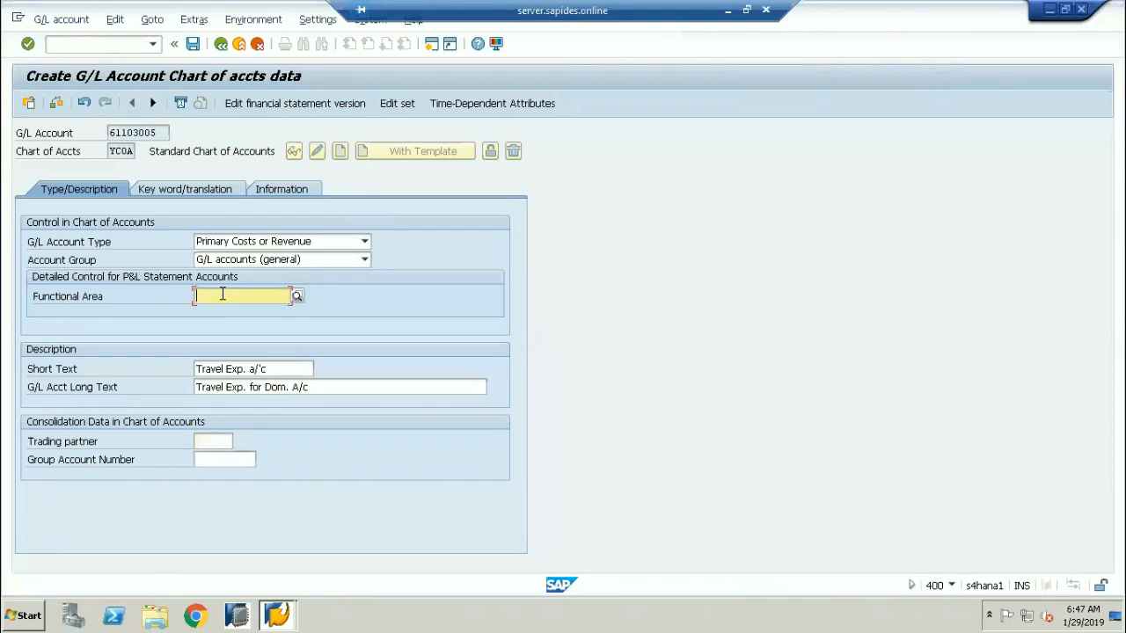
pyautogui.click(84, 466)
pyautogui.click(218, 459)
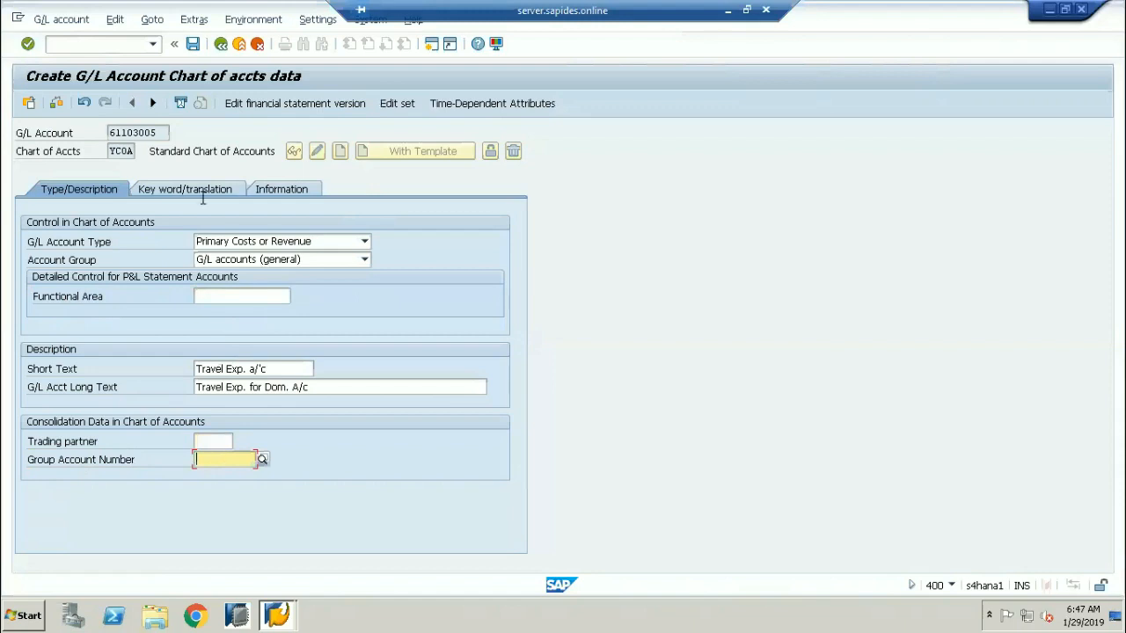
pyautogui.click(160, 131)
pyautogui.doubleClick(114, 130)
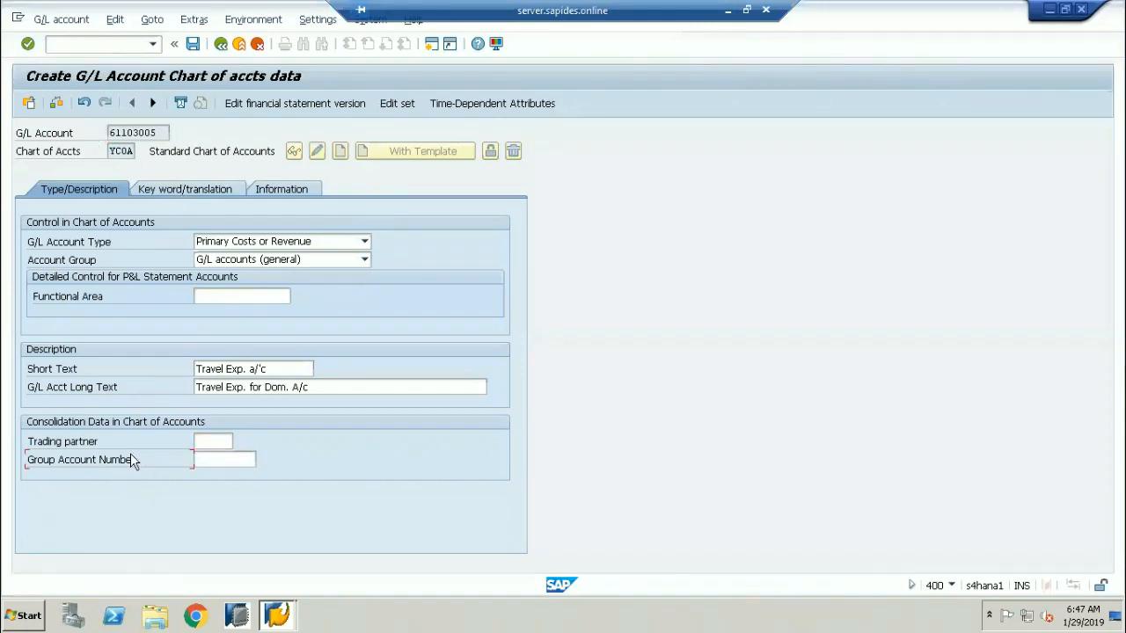
# Enter a sample group account number in the account's consolidation data.
pyautogui.click(206, 460)
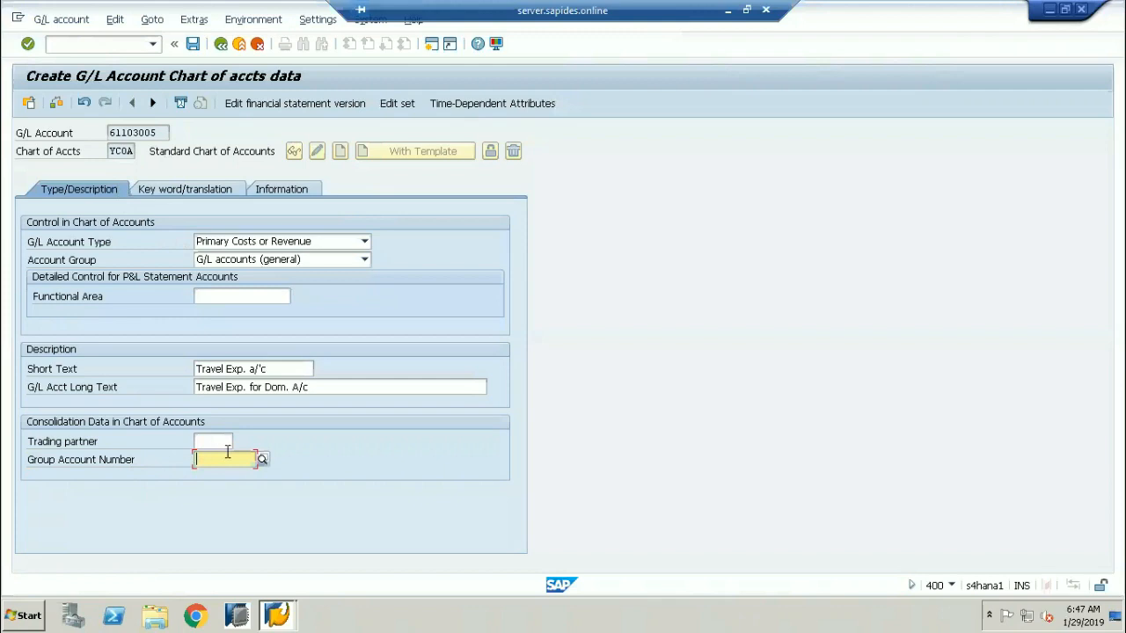
pyautogui.write('6000000')
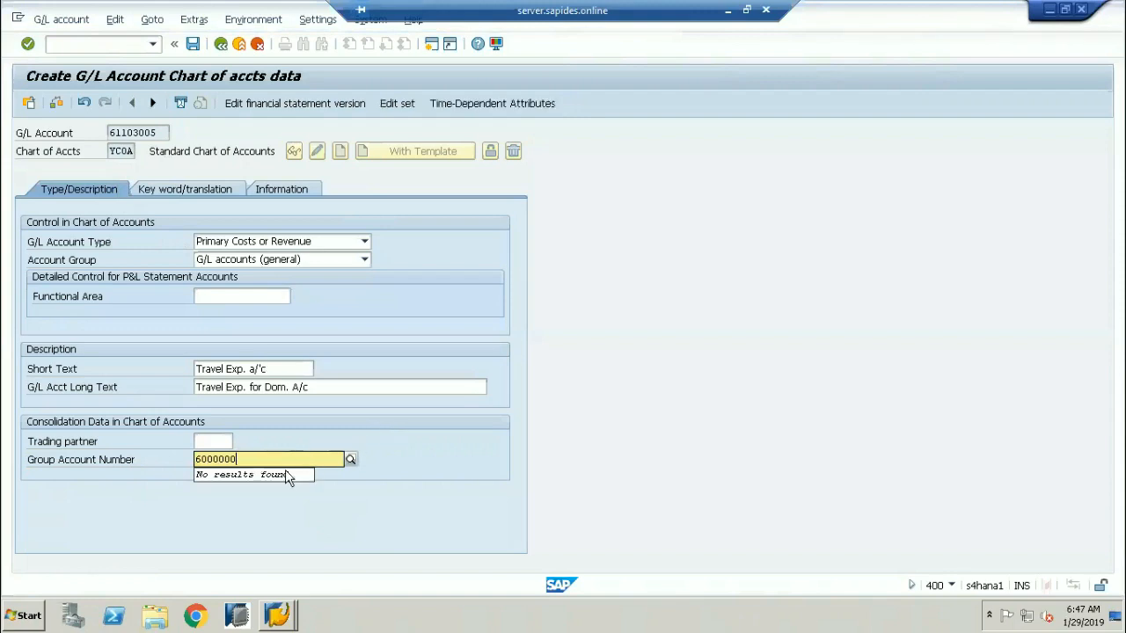
pyautogui.doubleClick(241, 459)
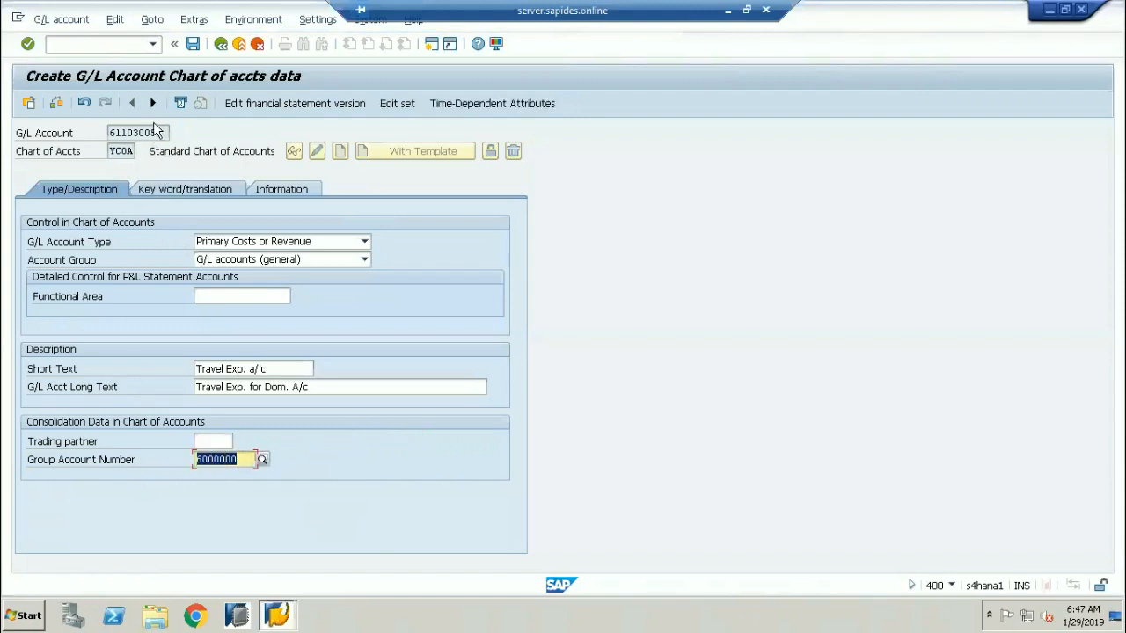
# Compare the G/L account number with the group account number entered in the consolidation data.
pyautogui.moveTo(160, 132); pyautogui.dragTo(87, 133)
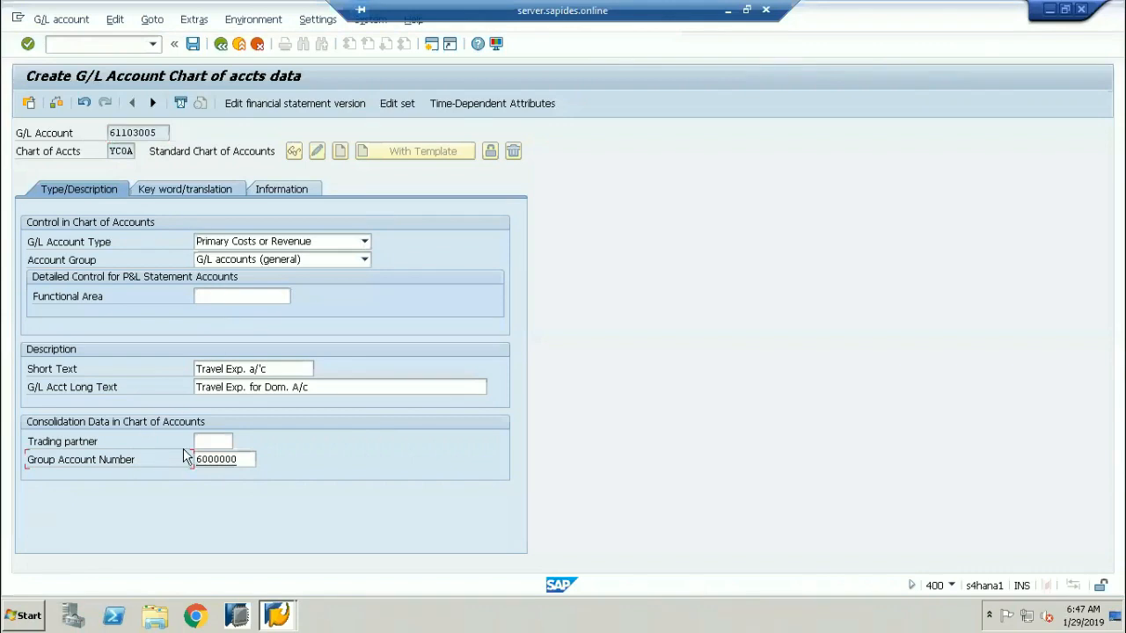
pyautogui.moveTo(239, 458); pyautogui.dragTo(174, 455)
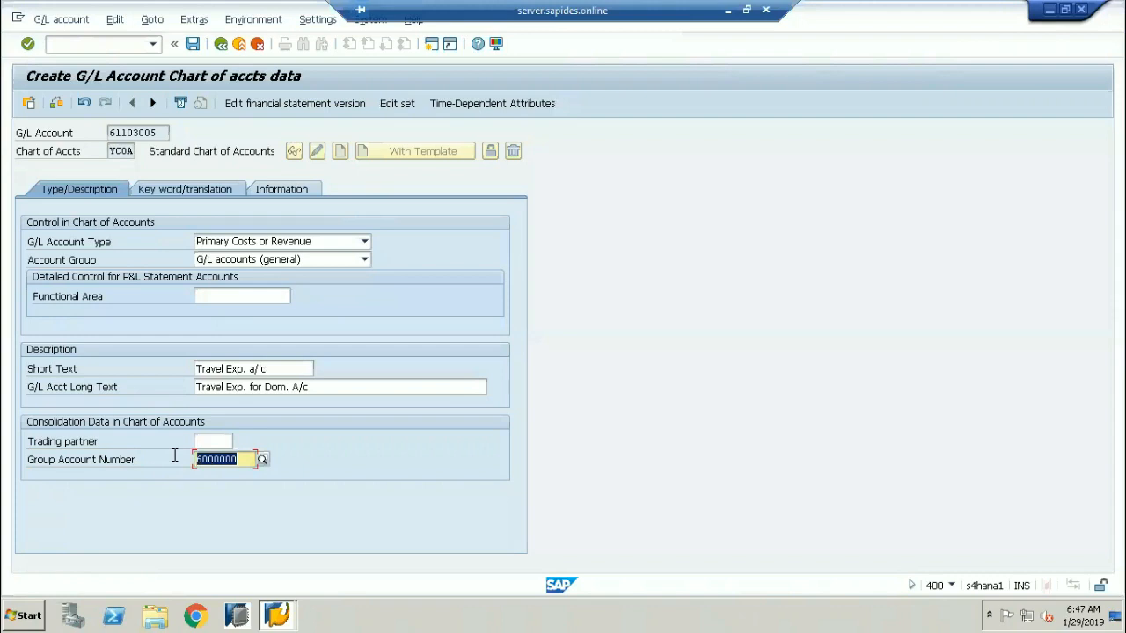
pyautogui.click(242, 462)
pyautogui.moveTo(241, 461); pyautogui.dragTo(182, 464)
pyautogui.moveTo(242, 464); pyautogui.dragTo(188, 461)
pyautogui.moveTo(167, 130); pyautogui.dragTo(101, 132)
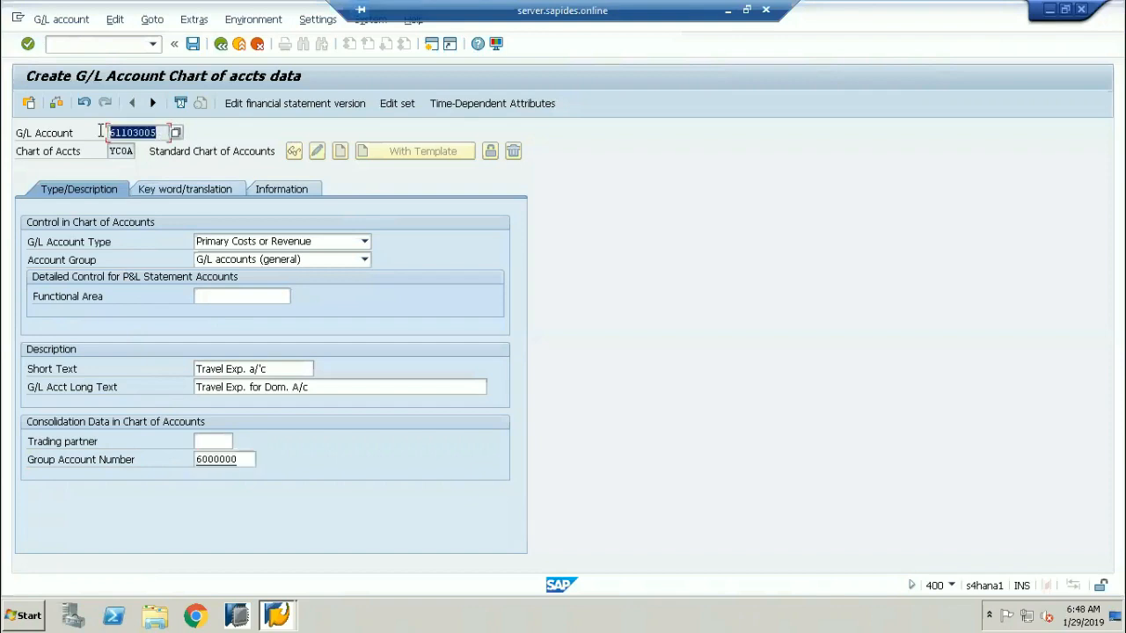
pyautogui.moveTo(247, 460); pyautogui.dragTo(169, 460)
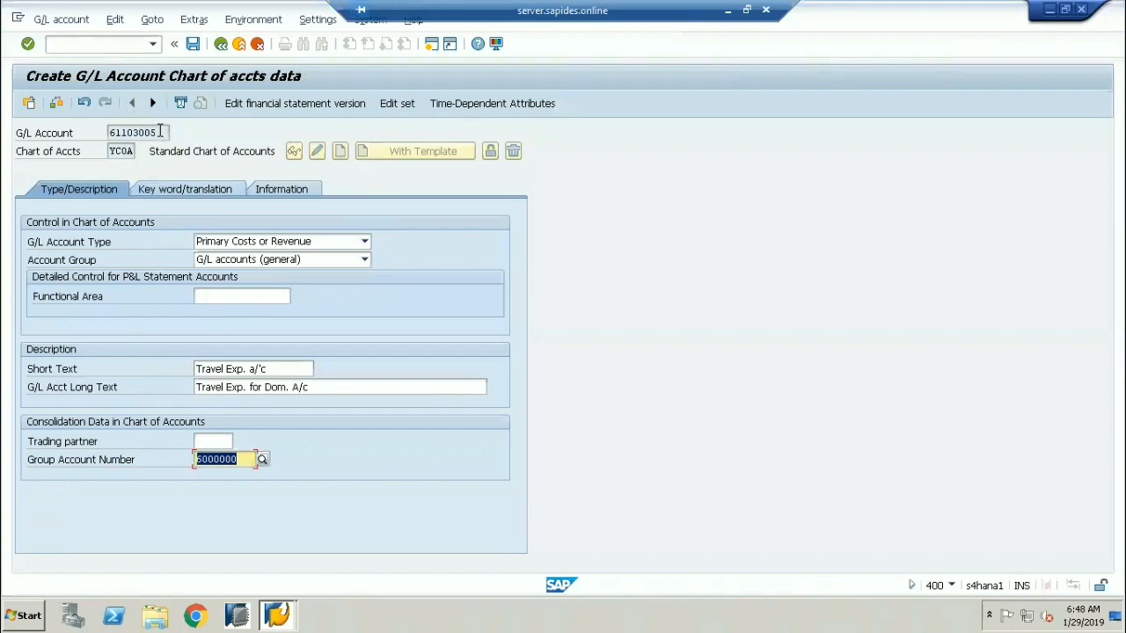
pyautogui.moveTo(161, 132); pyautogui.dragTo(95, 128)
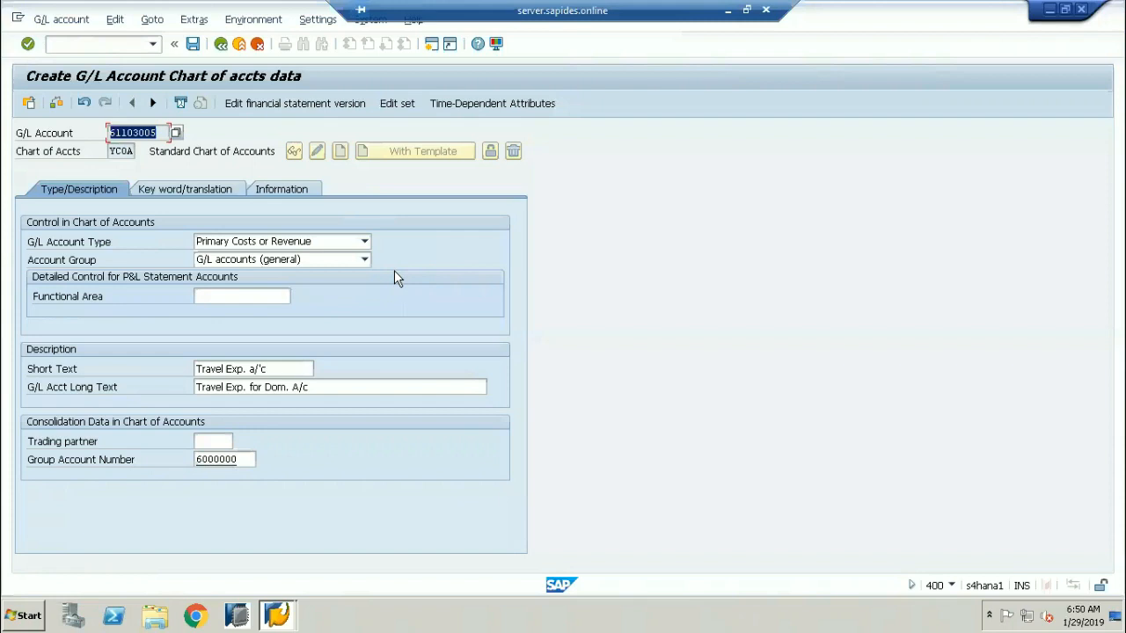
# Clear the group account number from the consolidation data.
pyautogui.click(238, 459)
pyautogui.press('BackSpace')
pyautogui.press('BackSpace')
pyautogui.press('BackSpace')
pyautogui.press('BackSpace')
pyautogui.press('BackSpace')
pyautogui.press('BackSpace')
pyautogui.press('BackSpace')
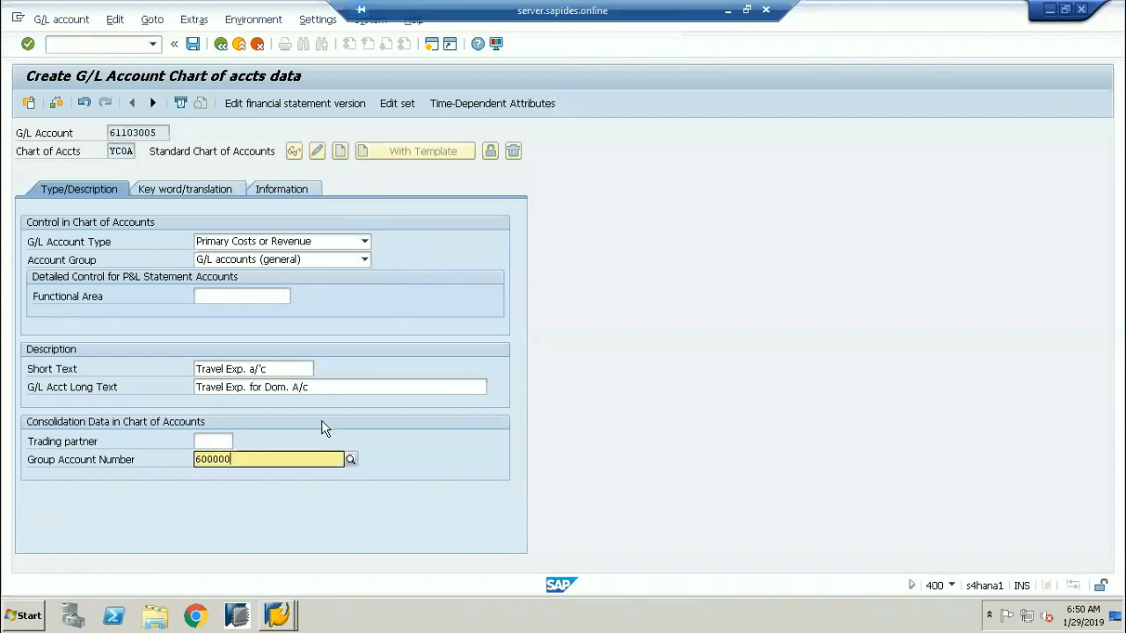
pyautogui.click(322, 428)
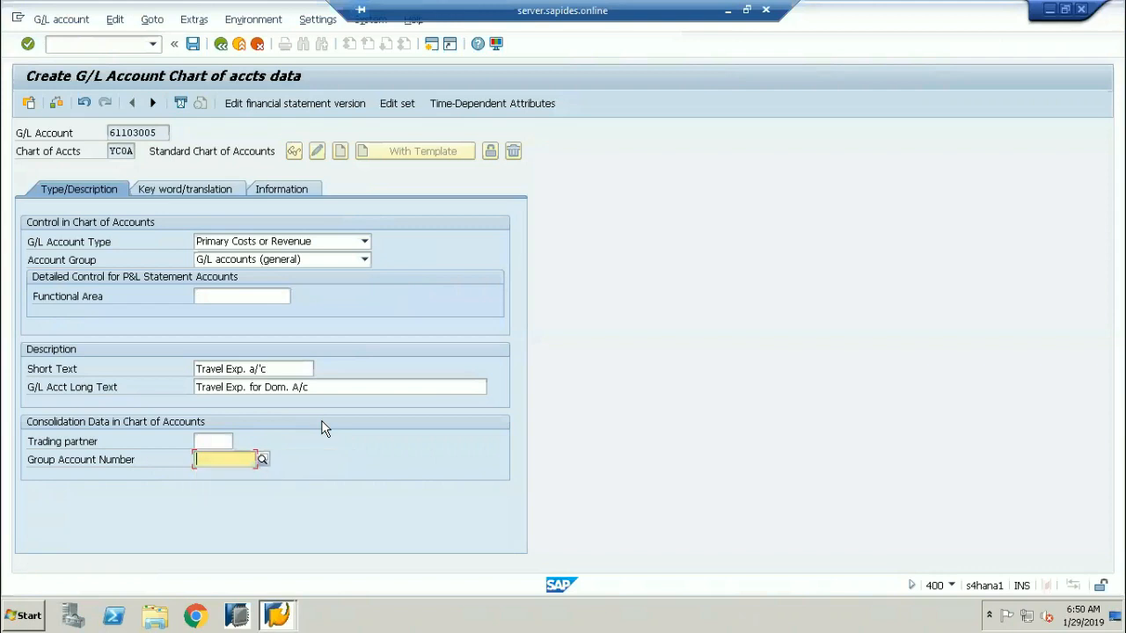
# Set the language of the first keyword entry for the account to English.
pyautogui.click(175, 188)
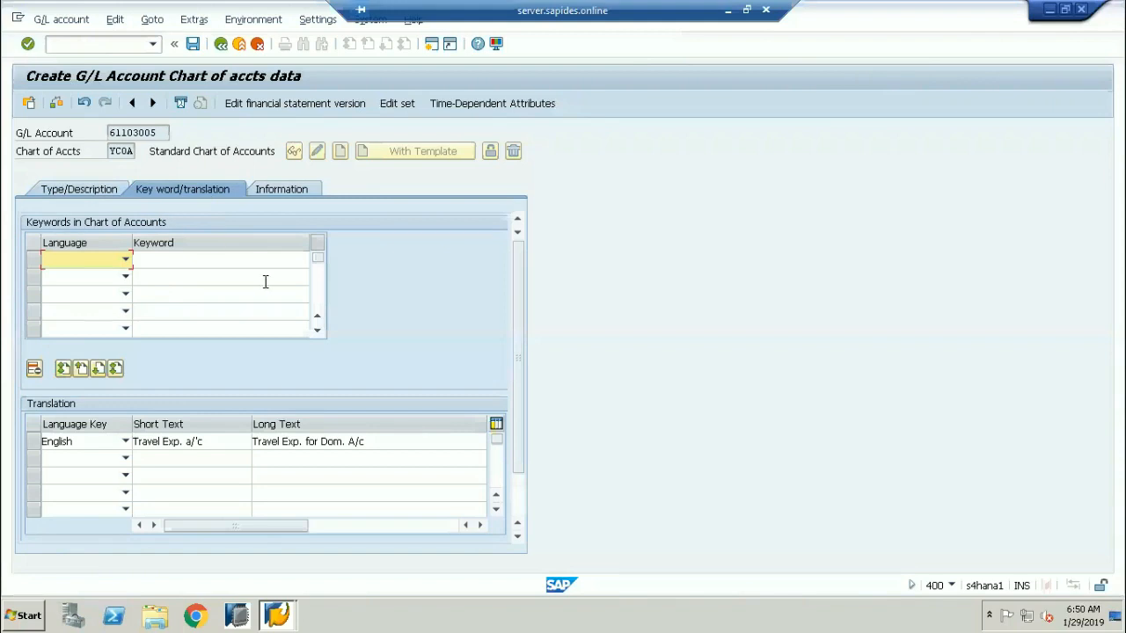
pyautogui.click(126, 262)
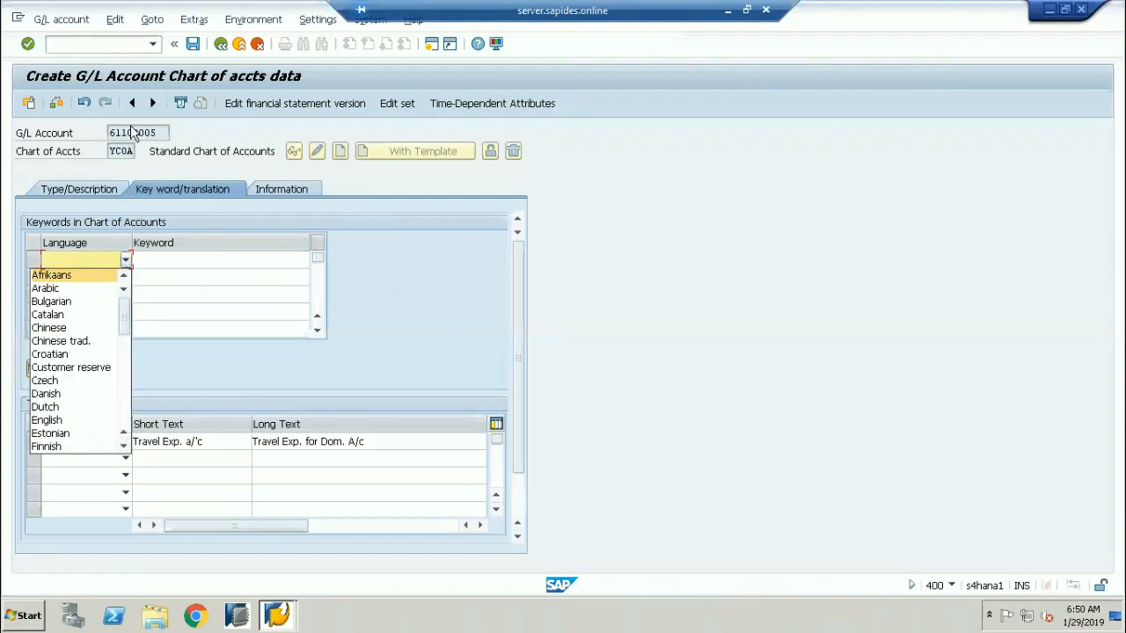
pyautogui.click(67, 420)
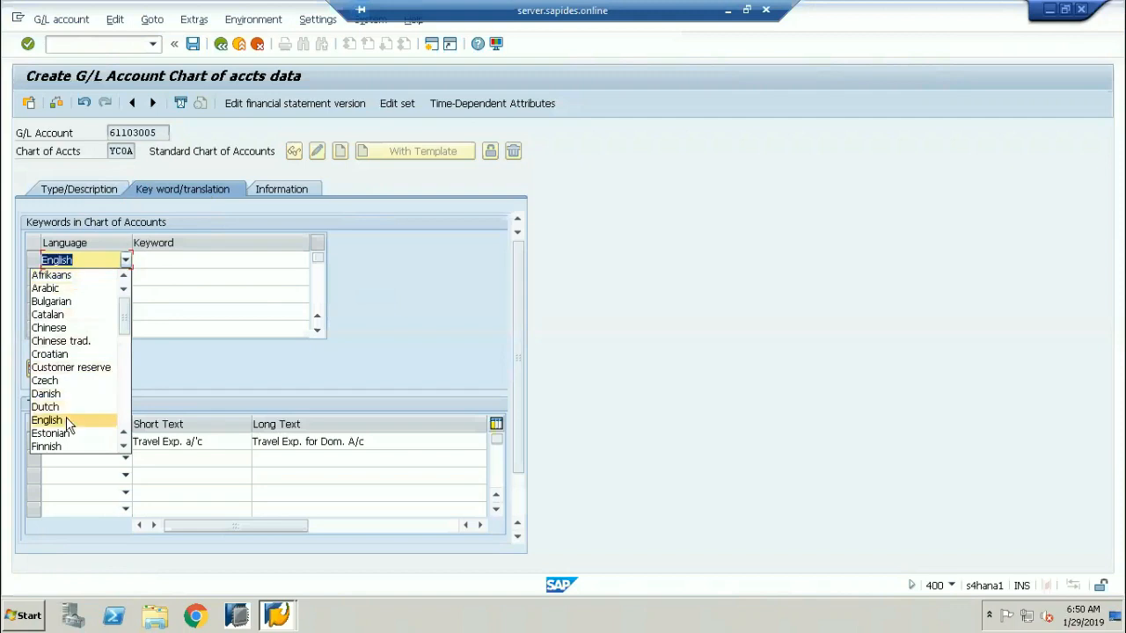
# Copy the English short text into the first keyword entry and remove its apostrophe to read "Travel Exp. a/c".
pyautogui.click(173, 260)
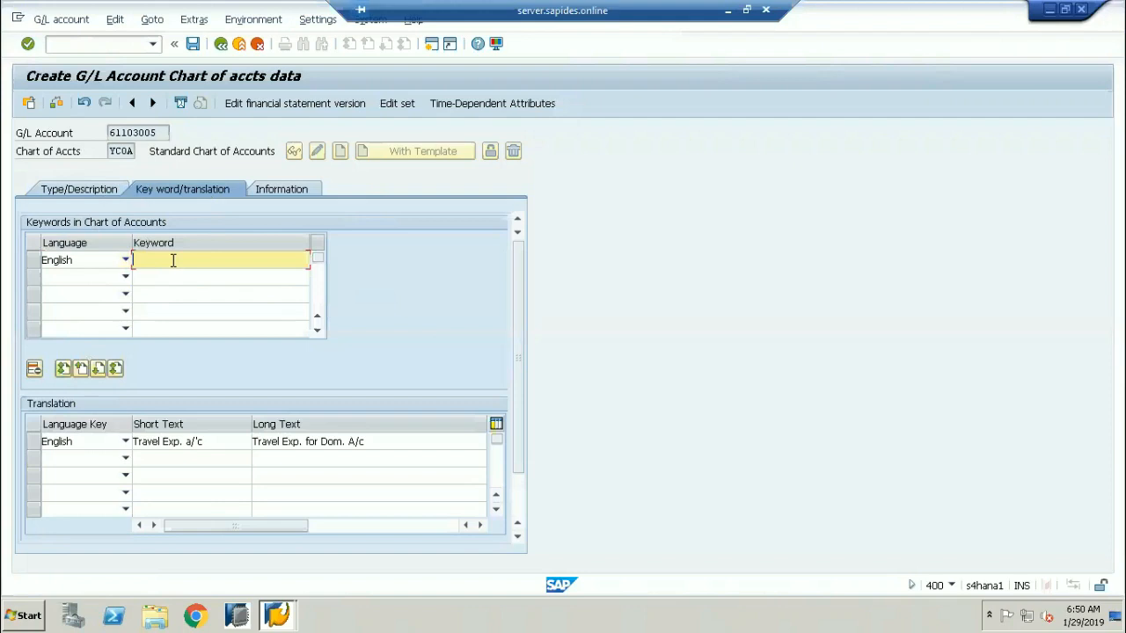
pyautogui.moveTo(221, 442); pyautogui.dragTo(122, 451)
pyautogui.hotkey('ctrl', 'c')
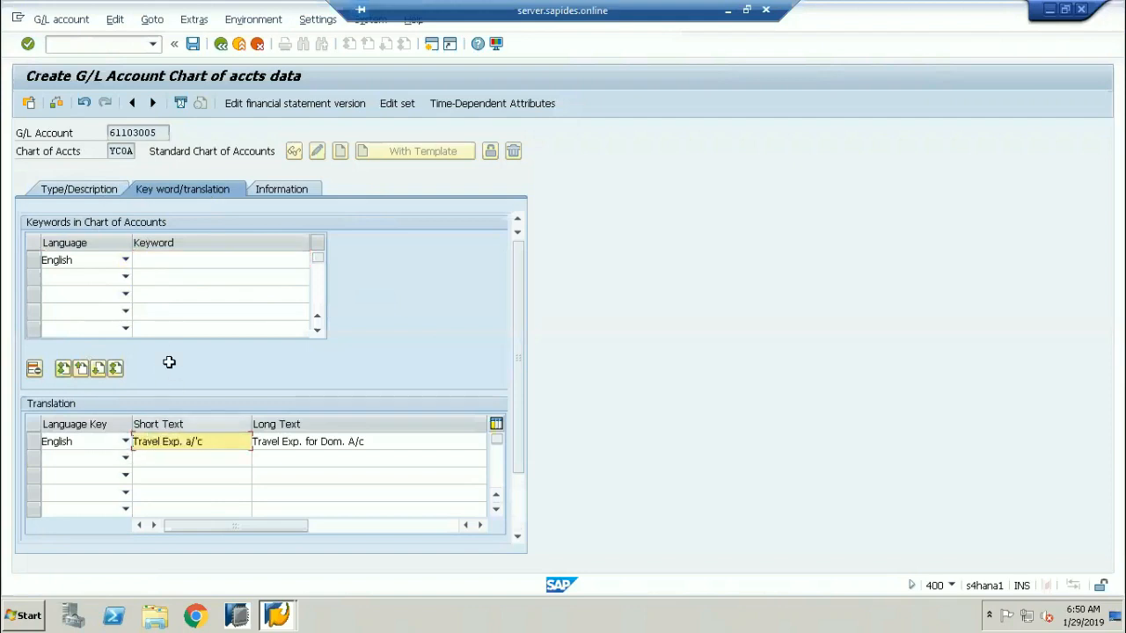
pyautogui.click(161, 260)
pyautogui.hotkey('ctrl', 'v')
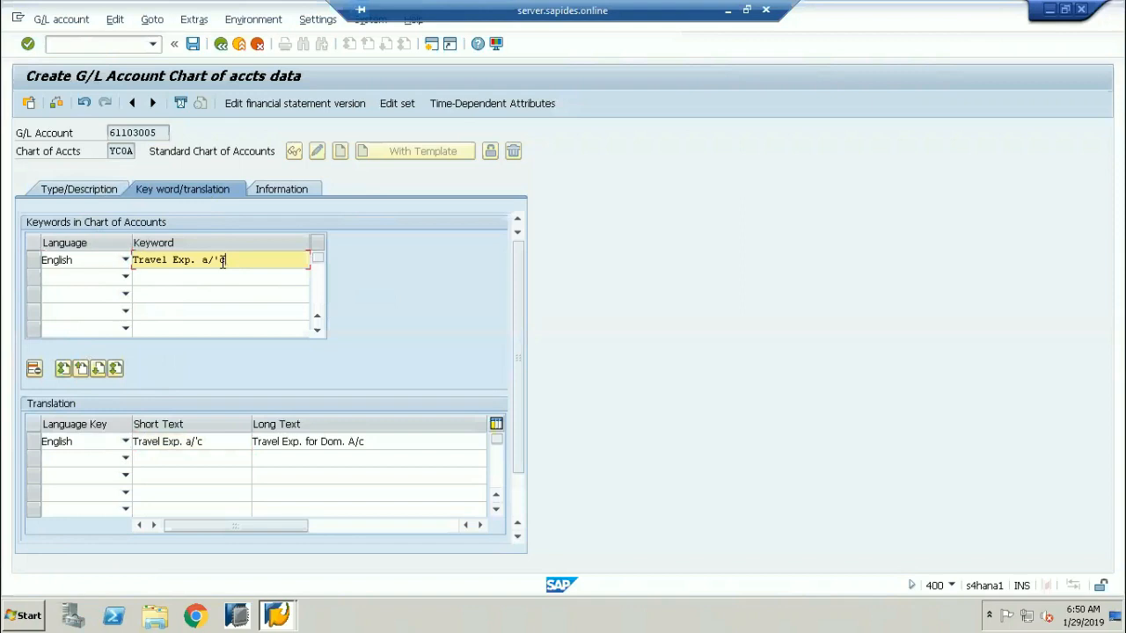
pyautogui.press('BackSpace')
pyautogui.moveTo(234, 258); pyautogui.dragTo(133, 259)
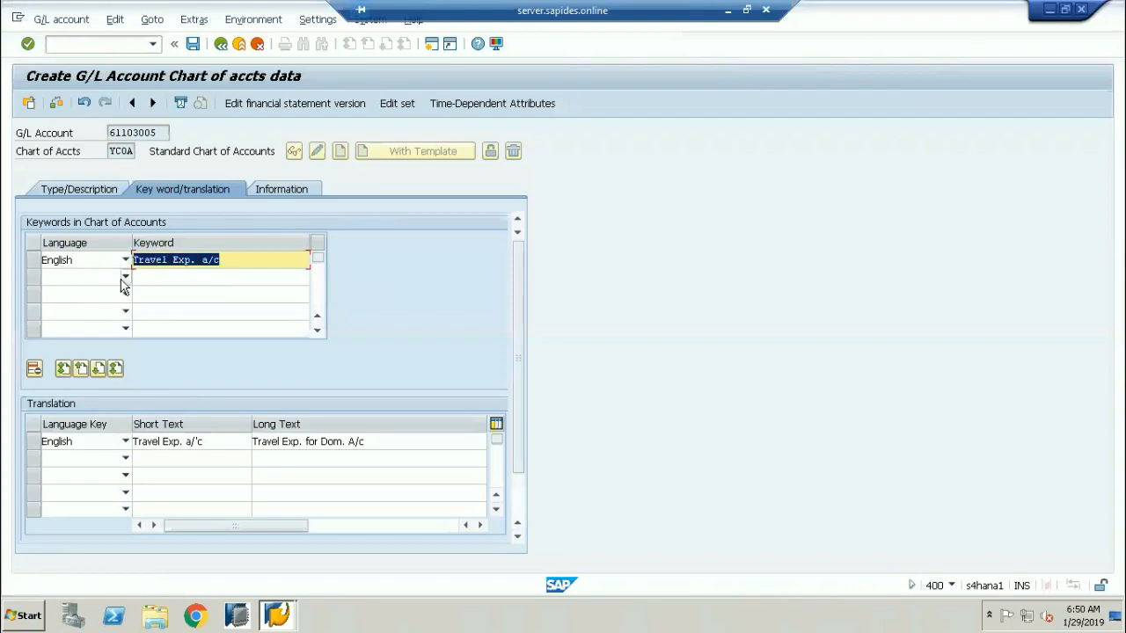
# Choose Italian as the language of the second keyword entry.
pyautogui.click(124, 278)
pyautogui.moveTo(123, 360); pyautogui.dragTo(123, 413)
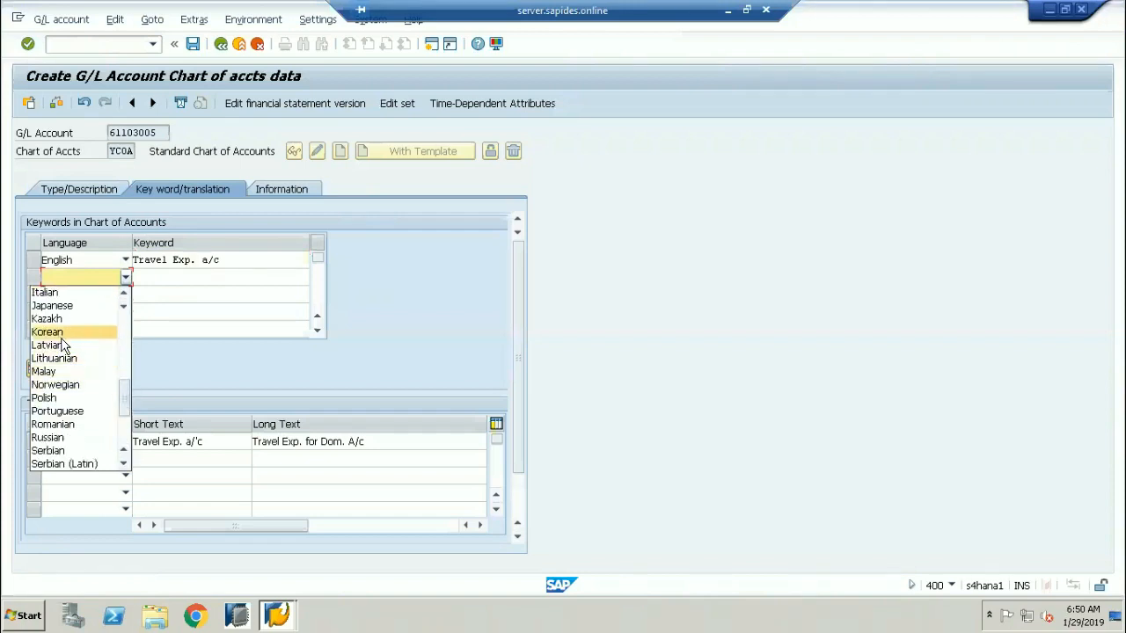
pyautogui.click(126, 333)
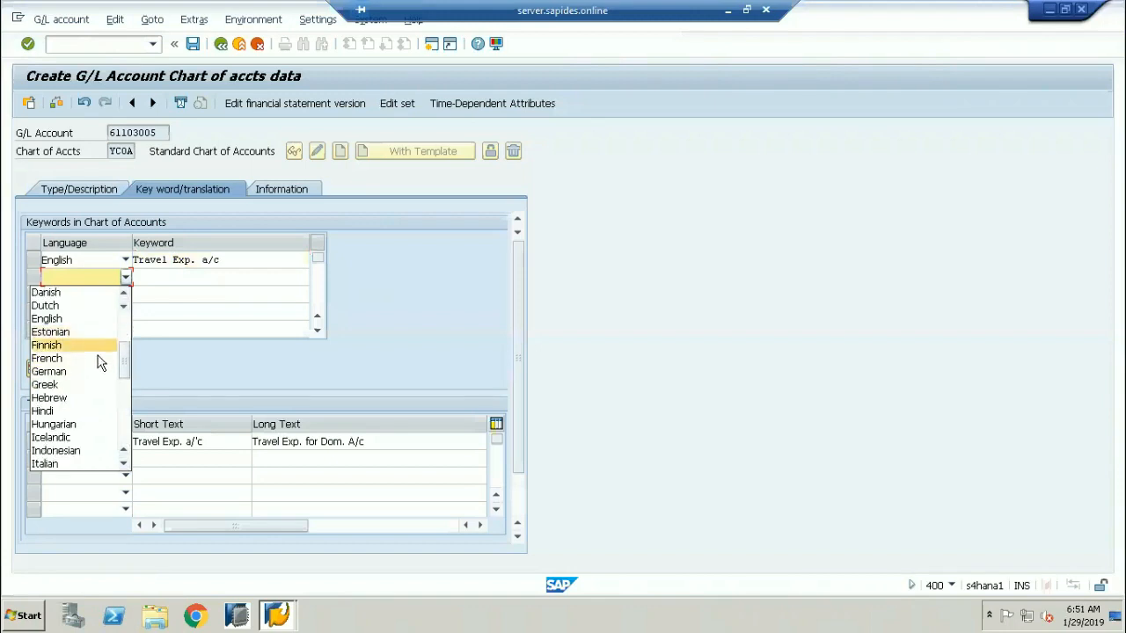
pyautogui.click(83, 464)
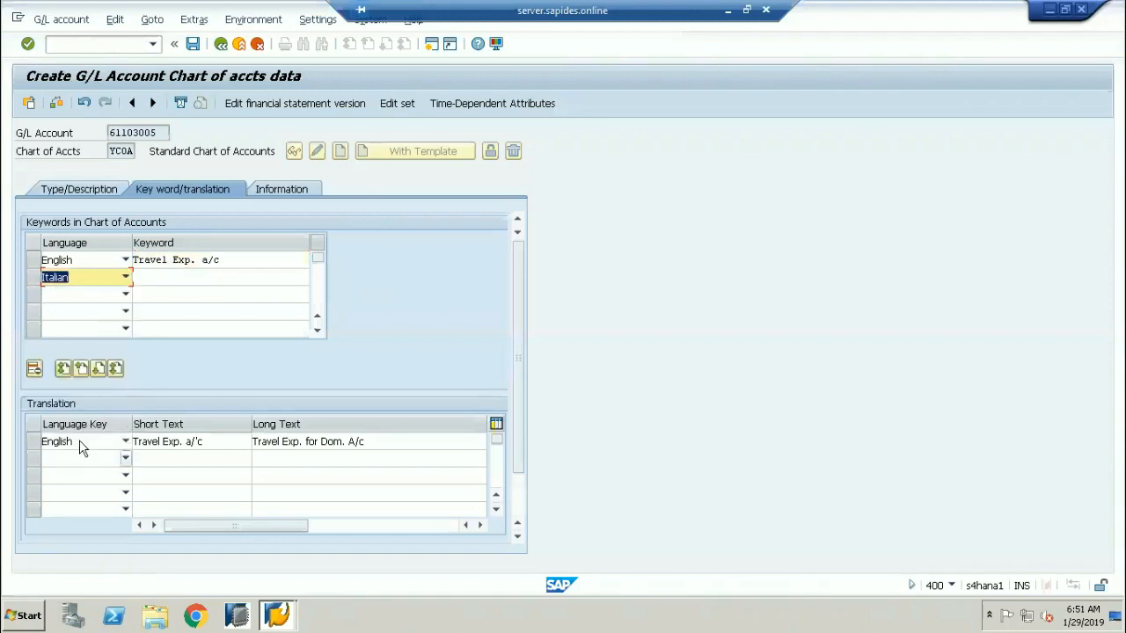
pyautogui.click(166, 278)
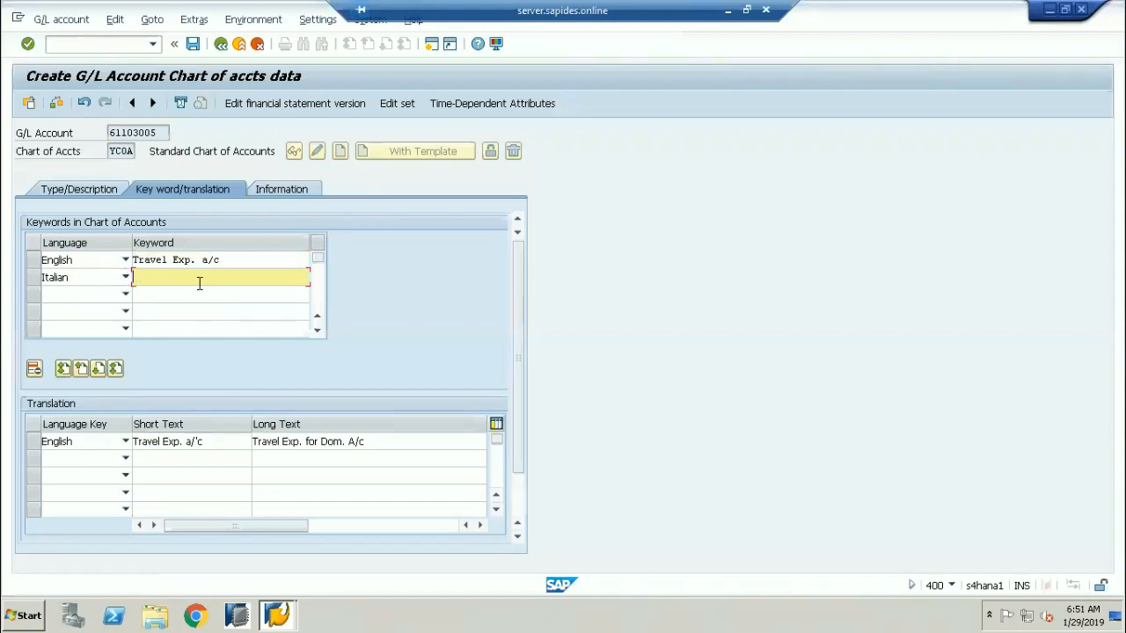
# Reset the second keyword entry's language to the blank option.
pyautogui.click(126, 277)
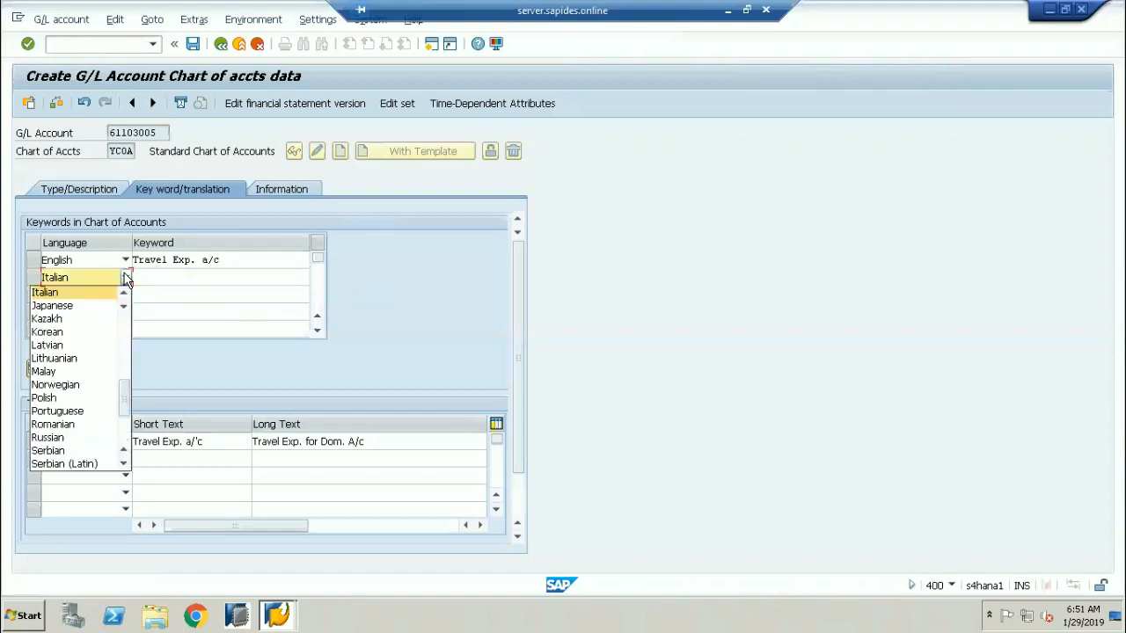
pyautogui.click(122, 315)
pyautogui.click(122, 316)
pyautogui.moveTo(123, 323); pyautogui.dragTo(123, 460)
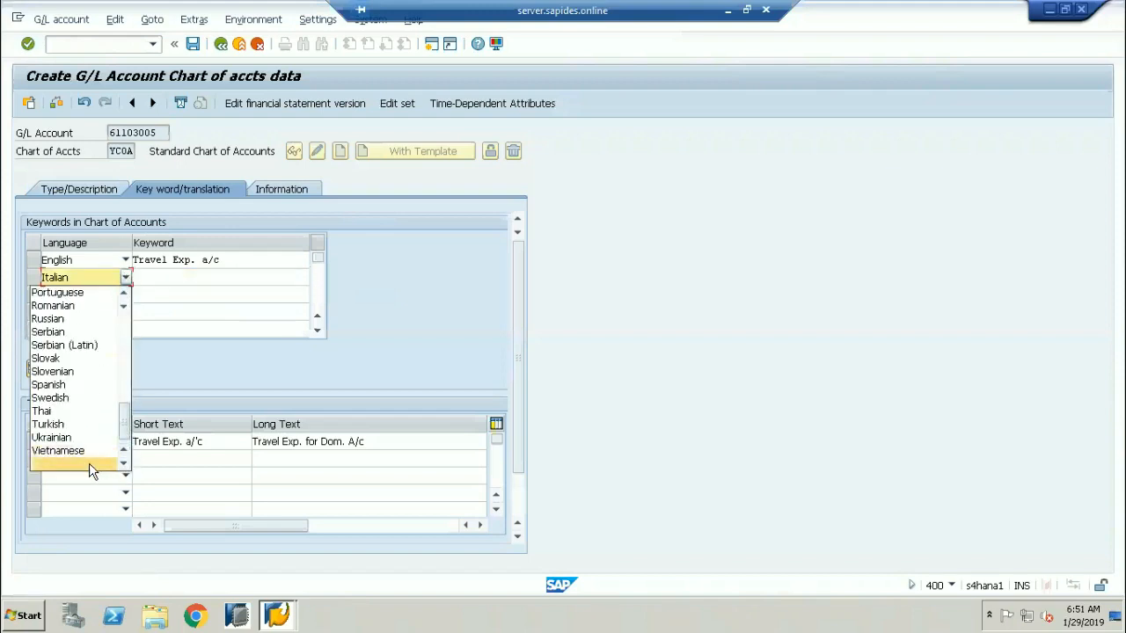
pyautogui.click(89, 469)
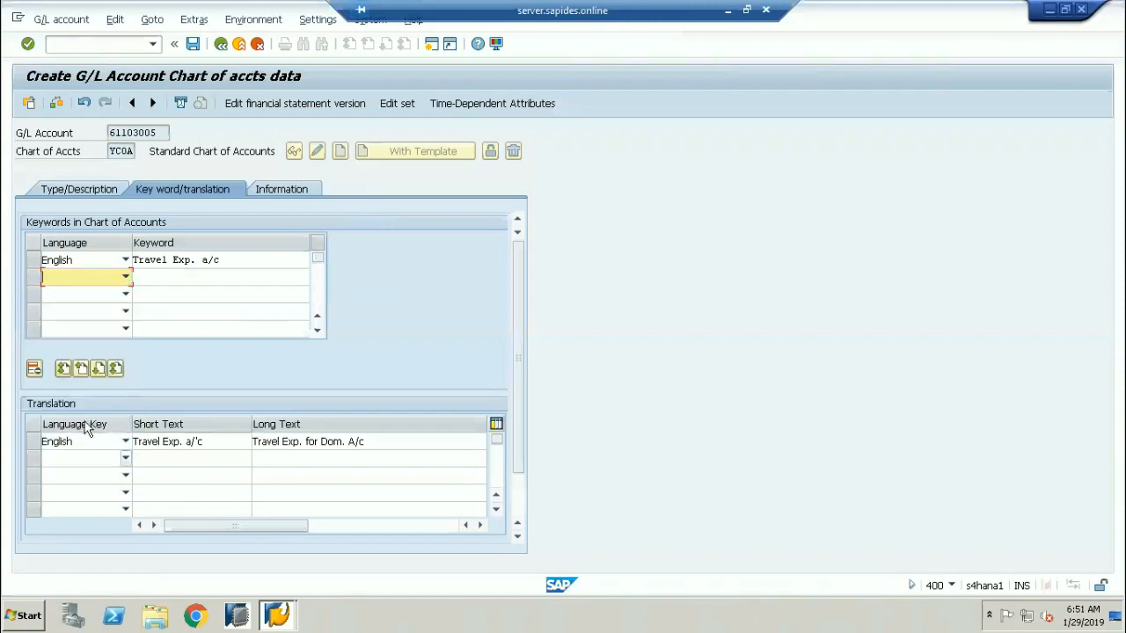
pyautogui.click(250, 266)
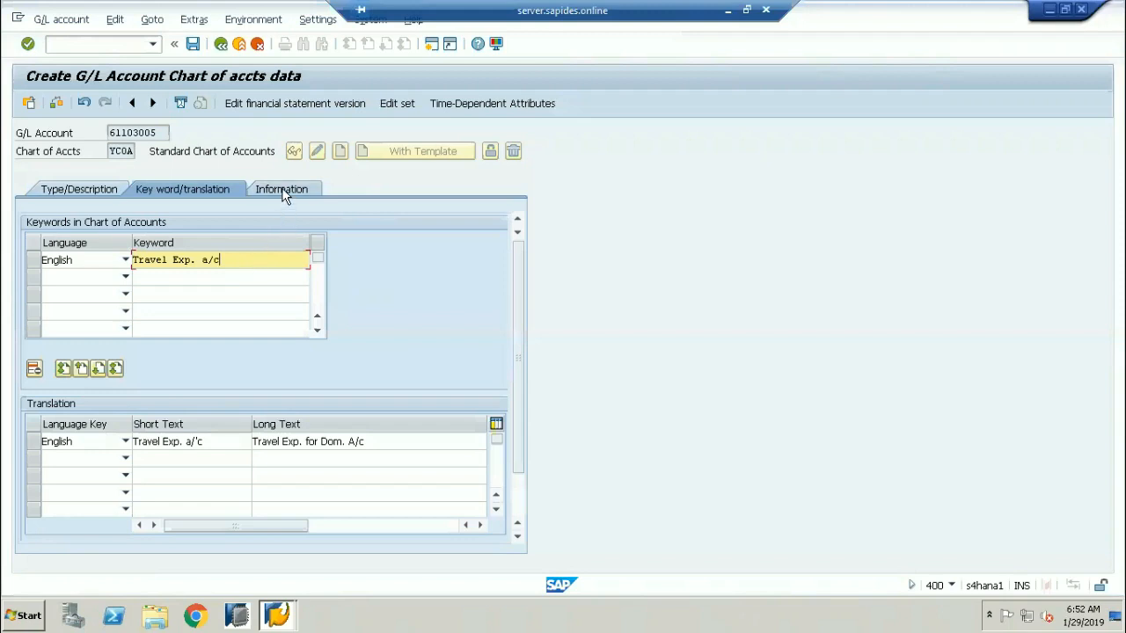
# Revisit the keyword data, and compare the group chart of accounts in the account's information with its chart of accounts.
pyautogui.click(88, 190)
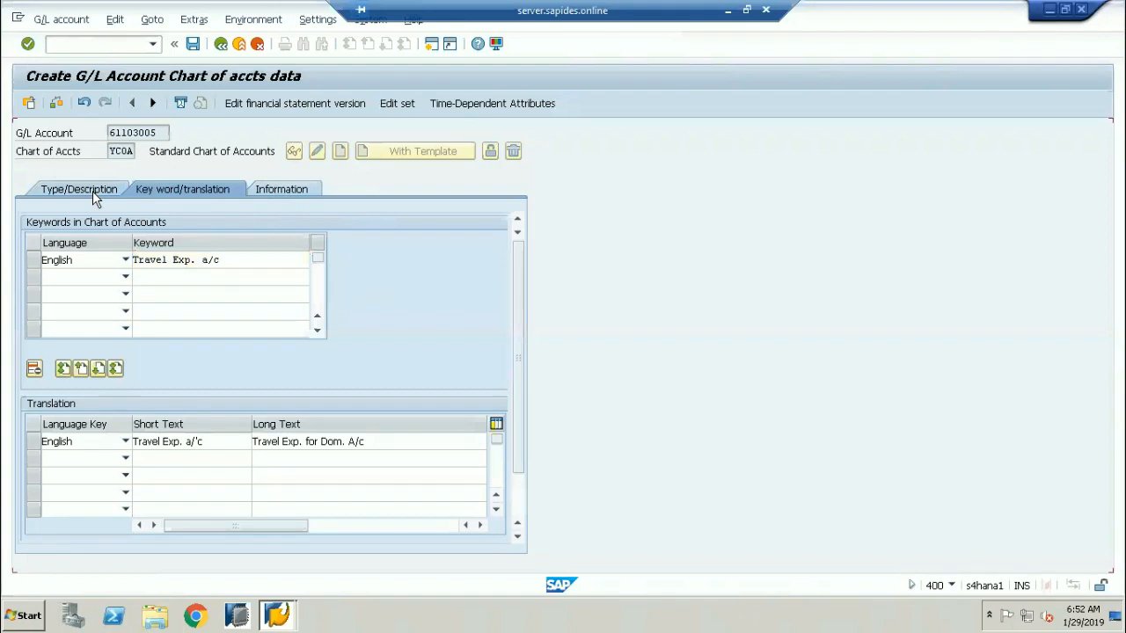
pyautogui.click(180, 191)
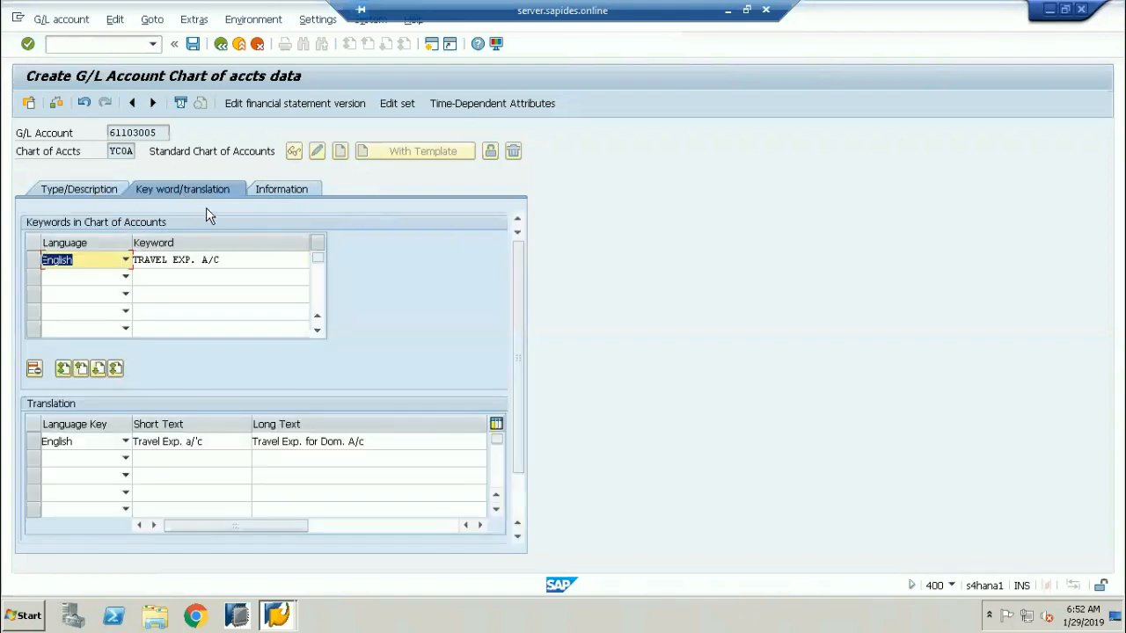
pyautogui.click(282, 191)
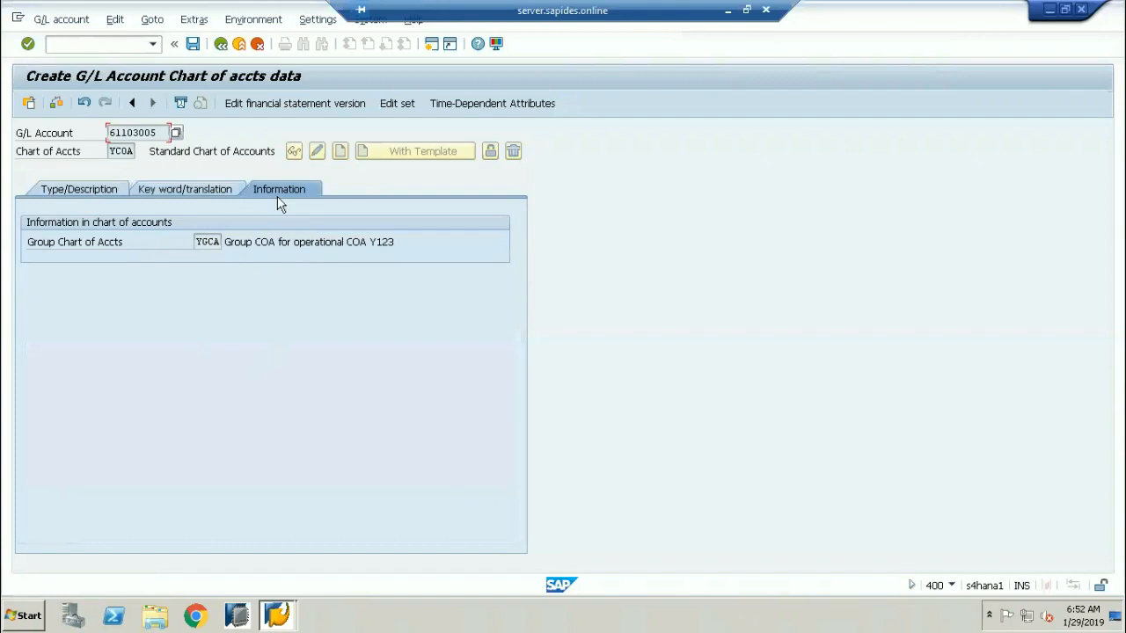
pyautogui.doubleClick(202, 241)
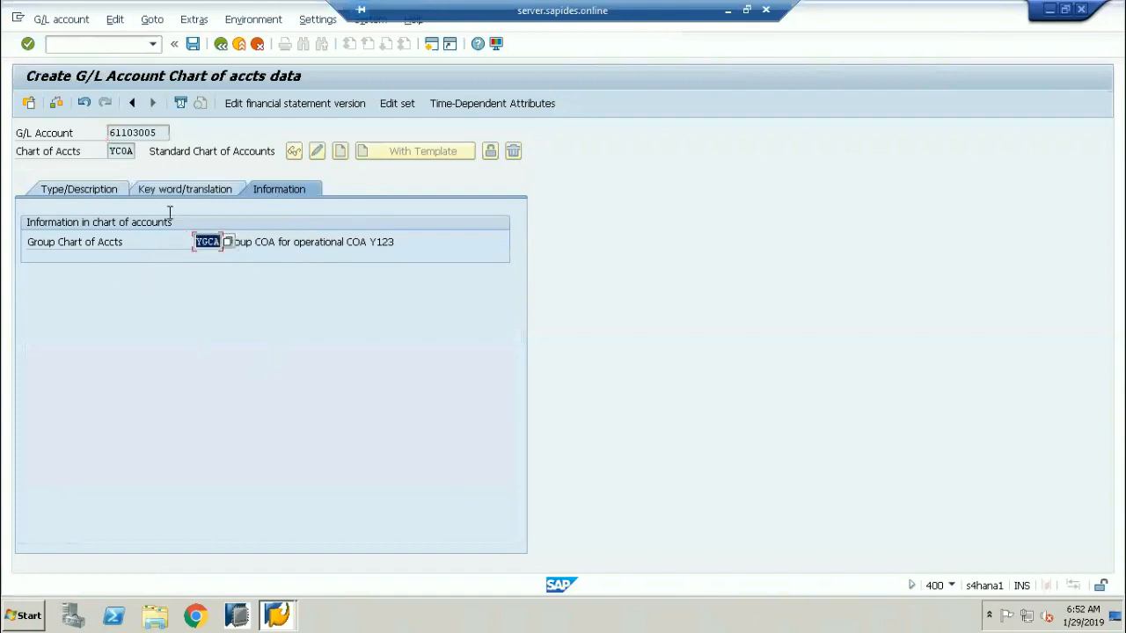
pyautogui.doubleClick(121, 151)
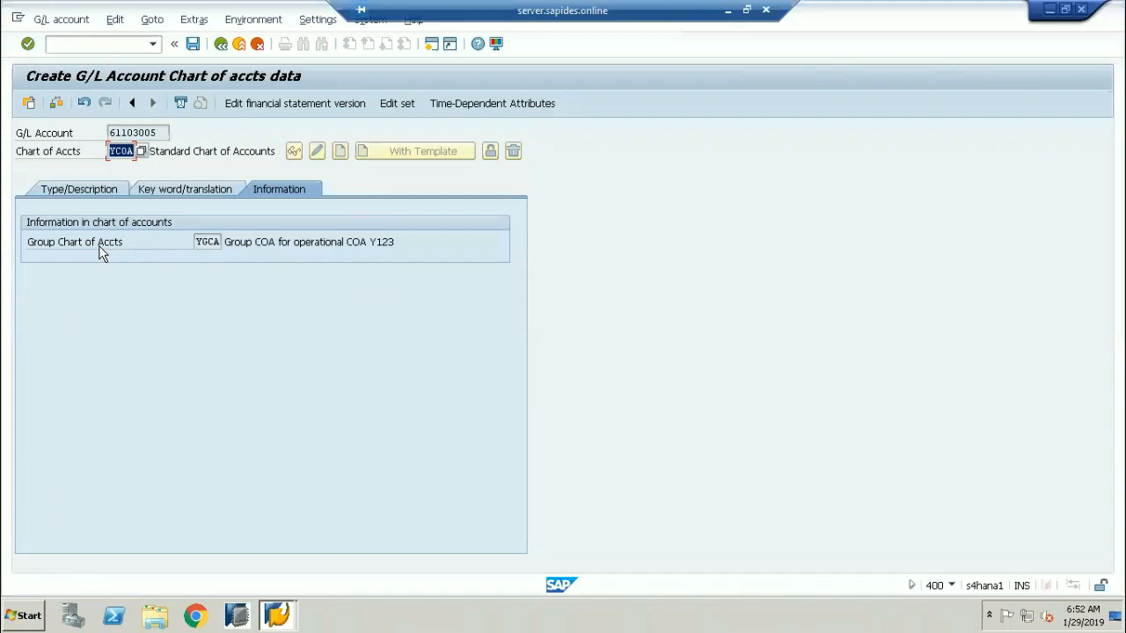
# Compare the group chart of accounts shown in the account's information with the chart of accounts it belongs to.
pyautogui.moveTo(193, 241); pyautogui.dragTo(234, 241)
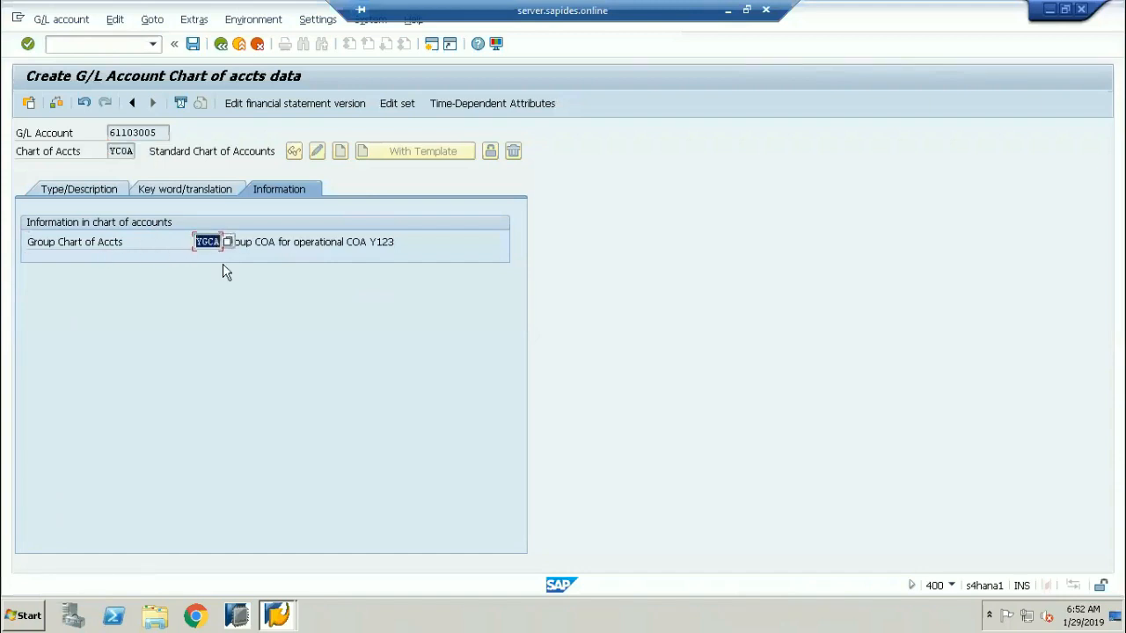
pyautogui.moveTo(111, 151); pyautogui.dragTo(136, 151)
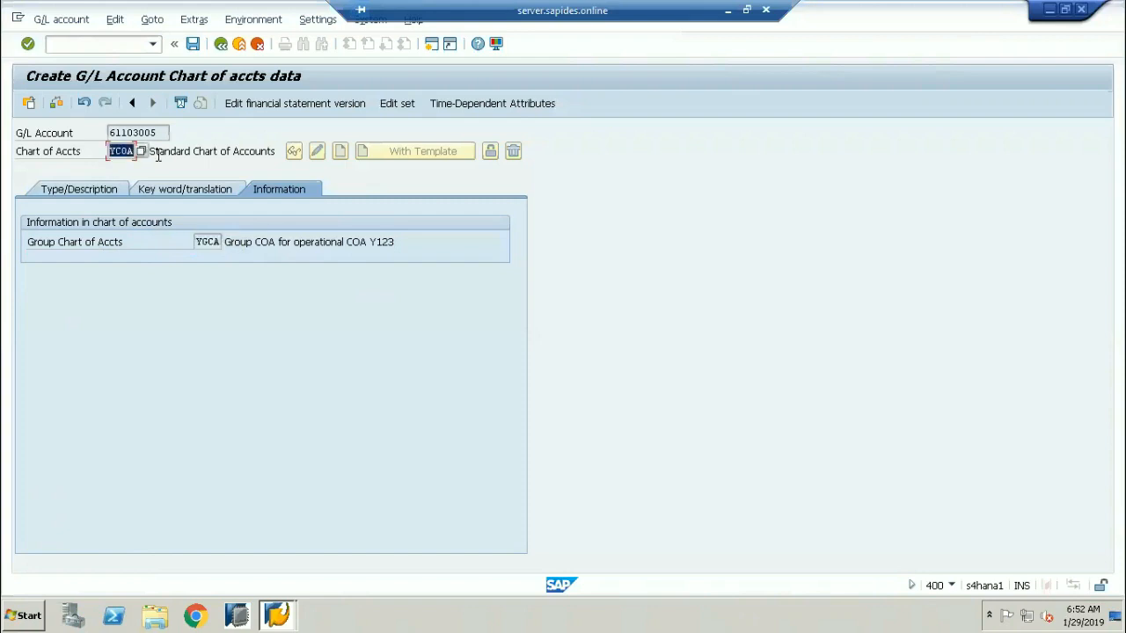
pyautogui.moveTo(199, 241); pyautogui.dragTo(262, 243)
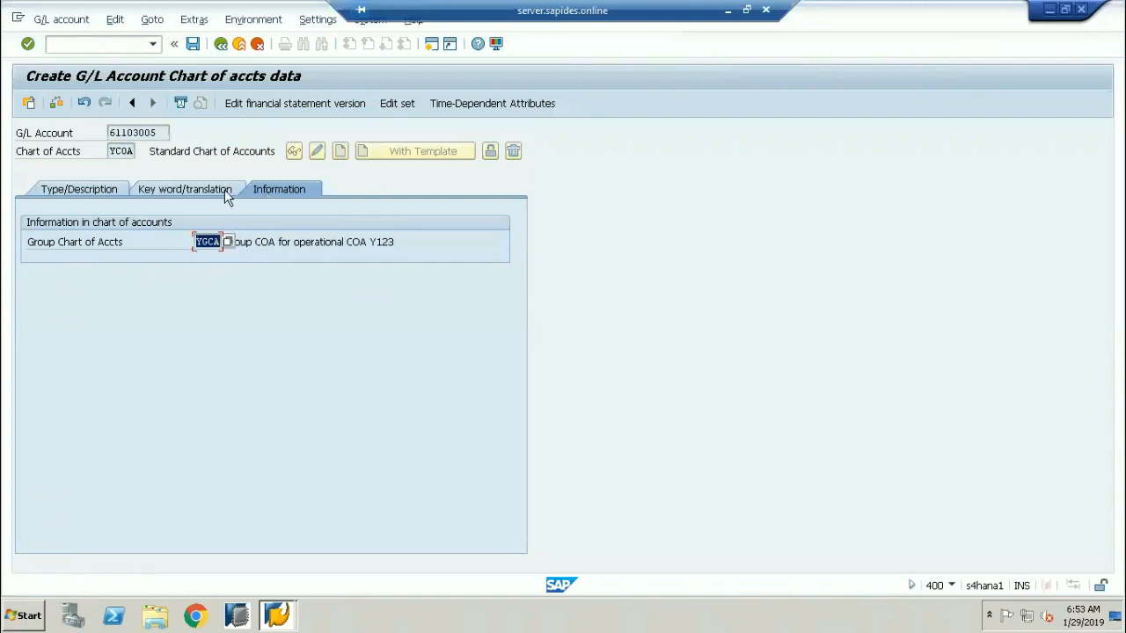
# Review the account's type, account group, long text and group account number fields, looking briefly at the keyword data.
pyautogui.click(99, 194)
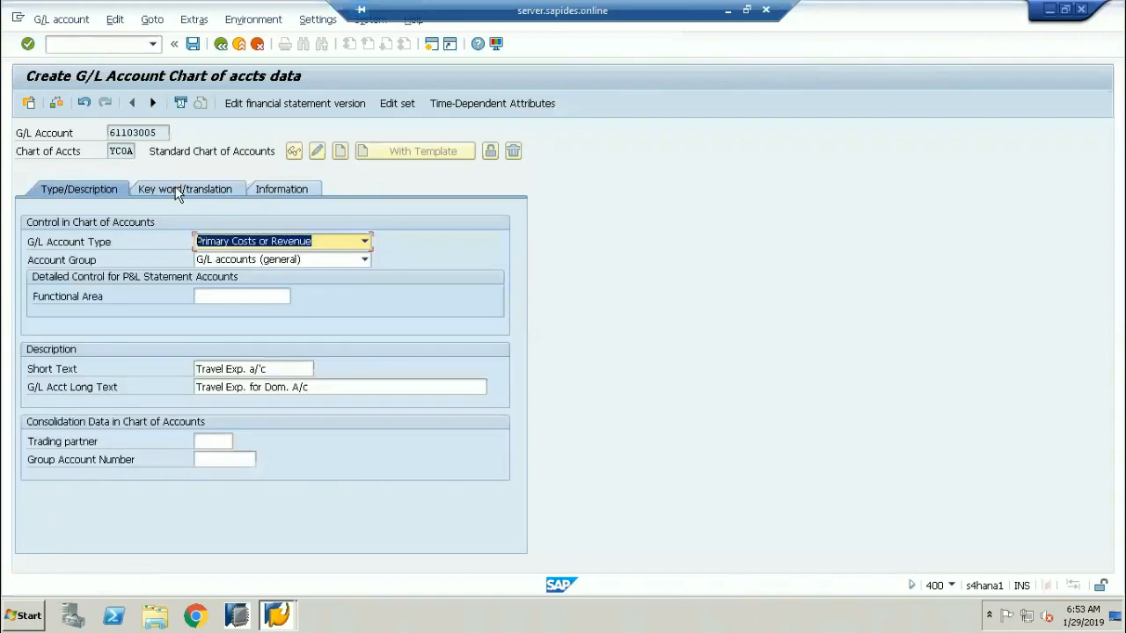
pyautogui.click(179, 192)
pyautogui.click(110, 194)
pyautogui.click(88, 246)
pyautogui.click(61, 264)
pyautogui.click(64, 385)
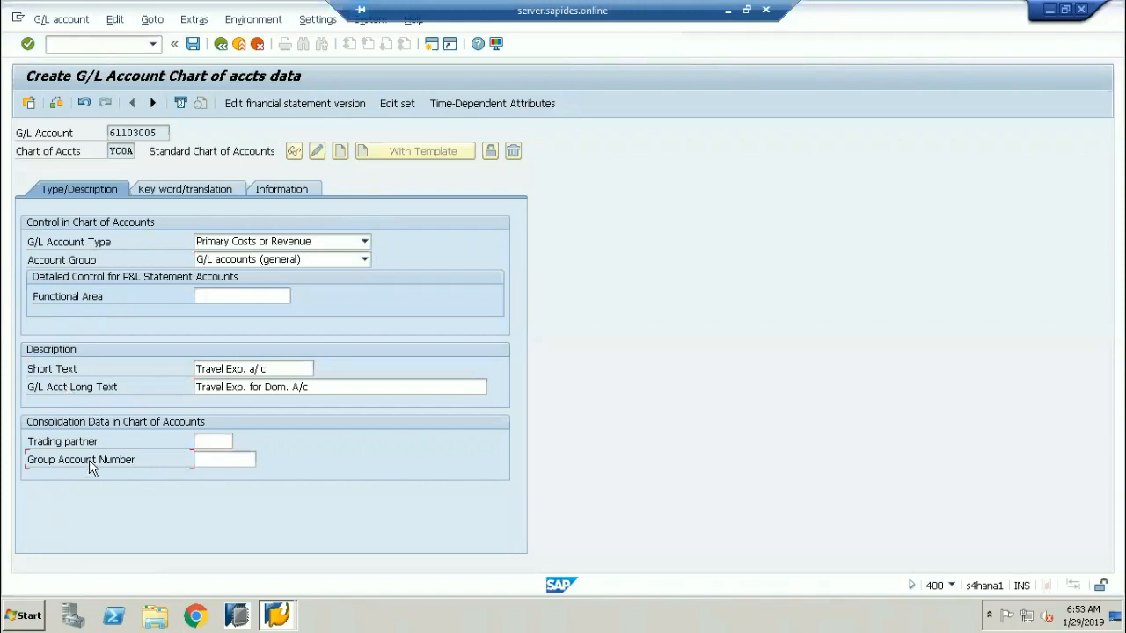
pyautogui.click(234, 464)
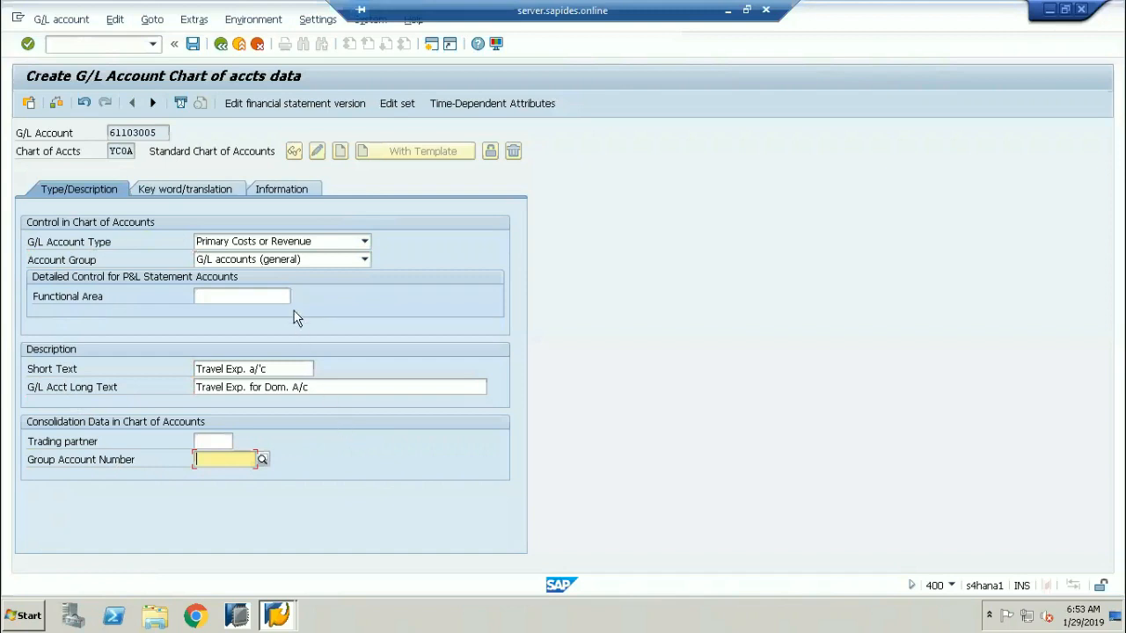
# Try to save the travel expense G/L account, and read and close the list of messages.
pyautogui.click(146, 133)
pyautogui.moveTo(144, 133); pyautogui.dragTo(88, 131)
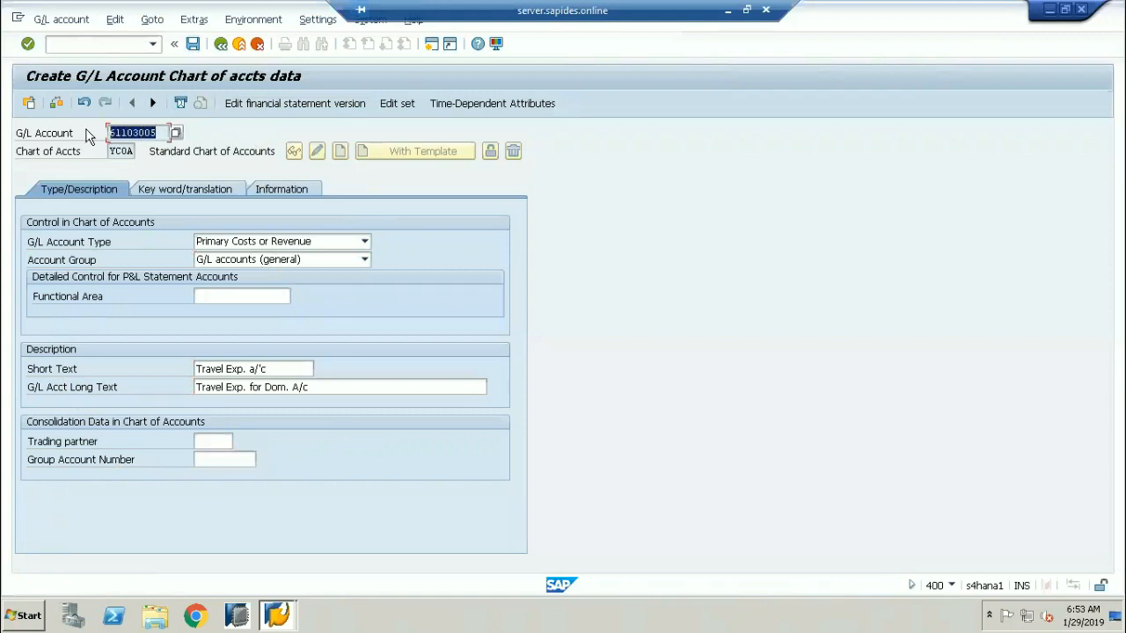
pyautogui.click(193, 44)
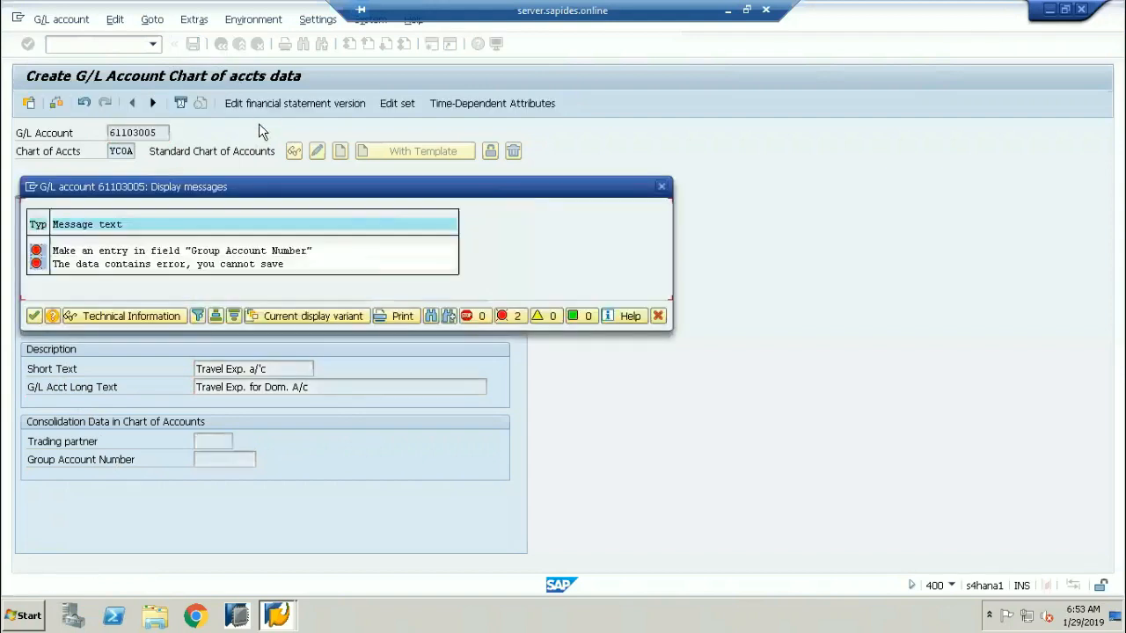
pyautogui.moveTo(264, 188); pyautogui.dragTo(480, 81)
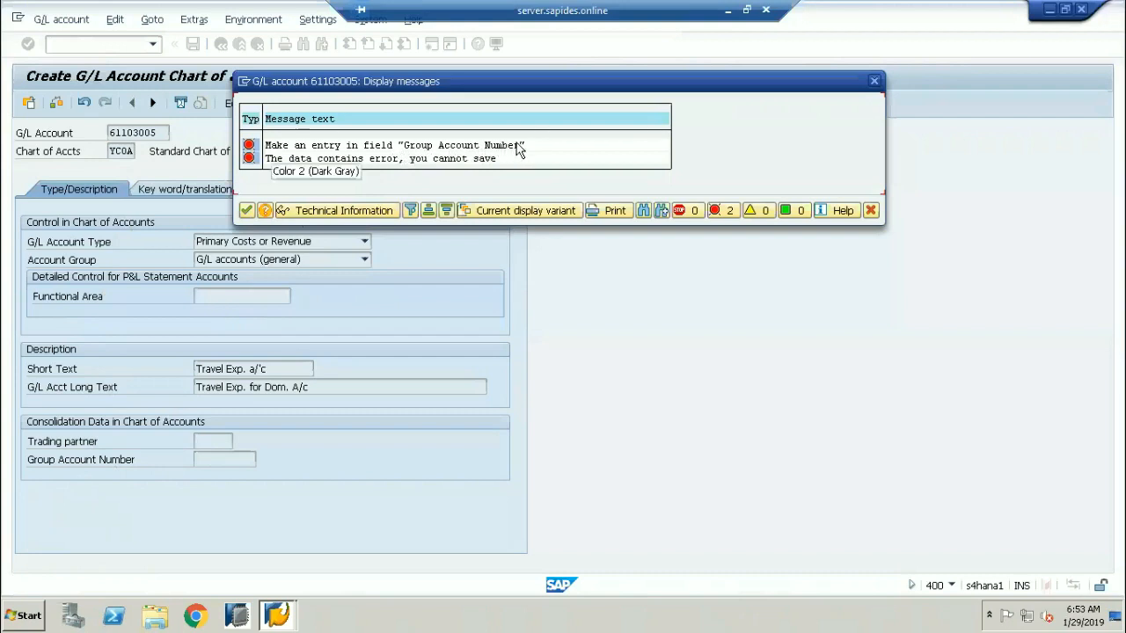
pyautogui.click(246, 210)
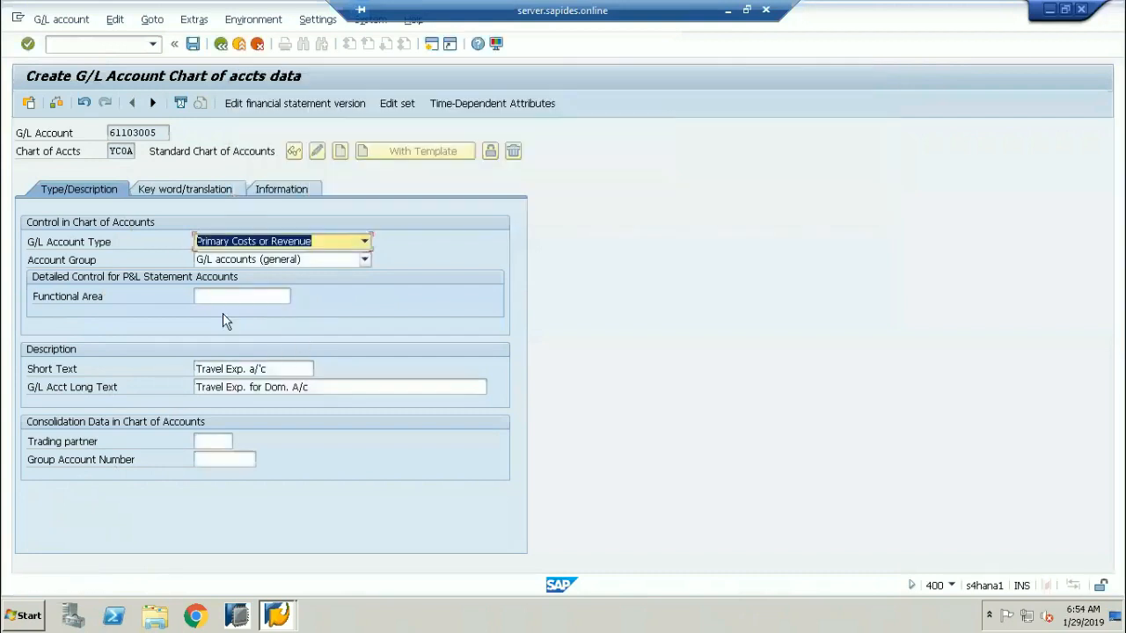
# Open a new session, run transaction SPRO and display the SAP Reference IMG.
pyautogui.click(93, 47)
pyautogui.write('/o')
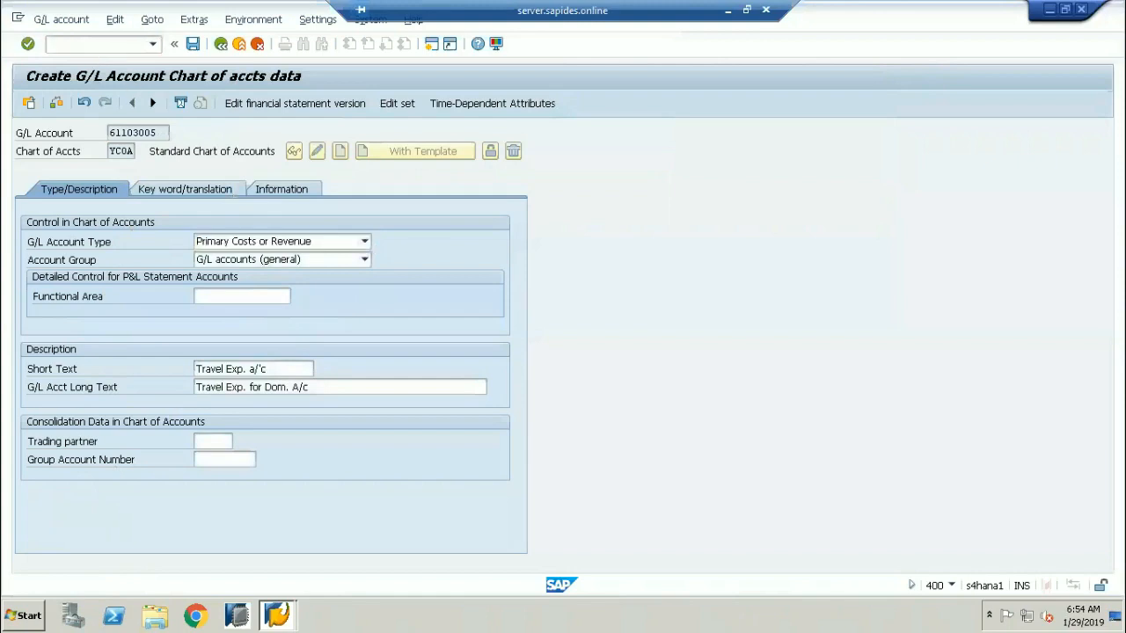
pyautogui.press('Return')
pyautogui.click(255, 316)
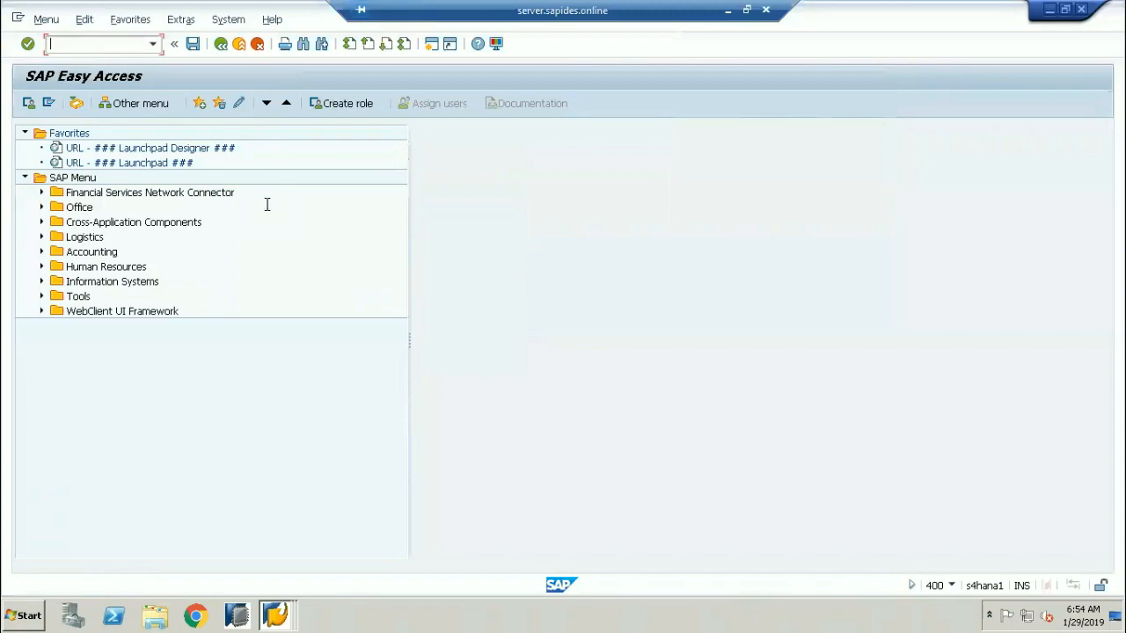
pyautogui.write('spro')
pyautogui.press('Return')
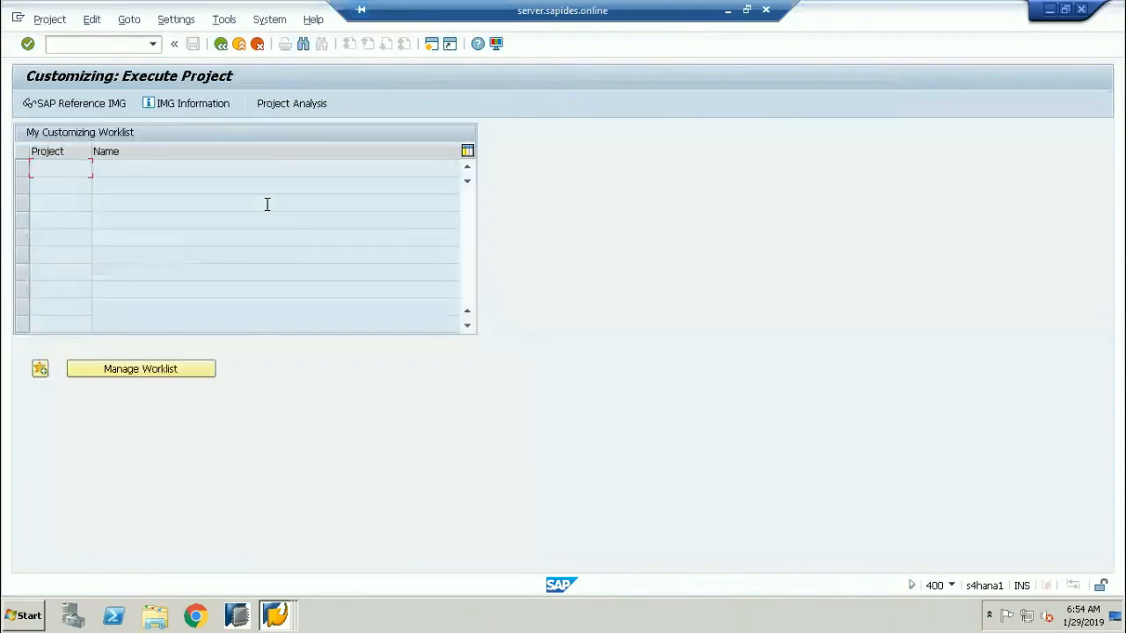
pyautogui.click(93, 106)
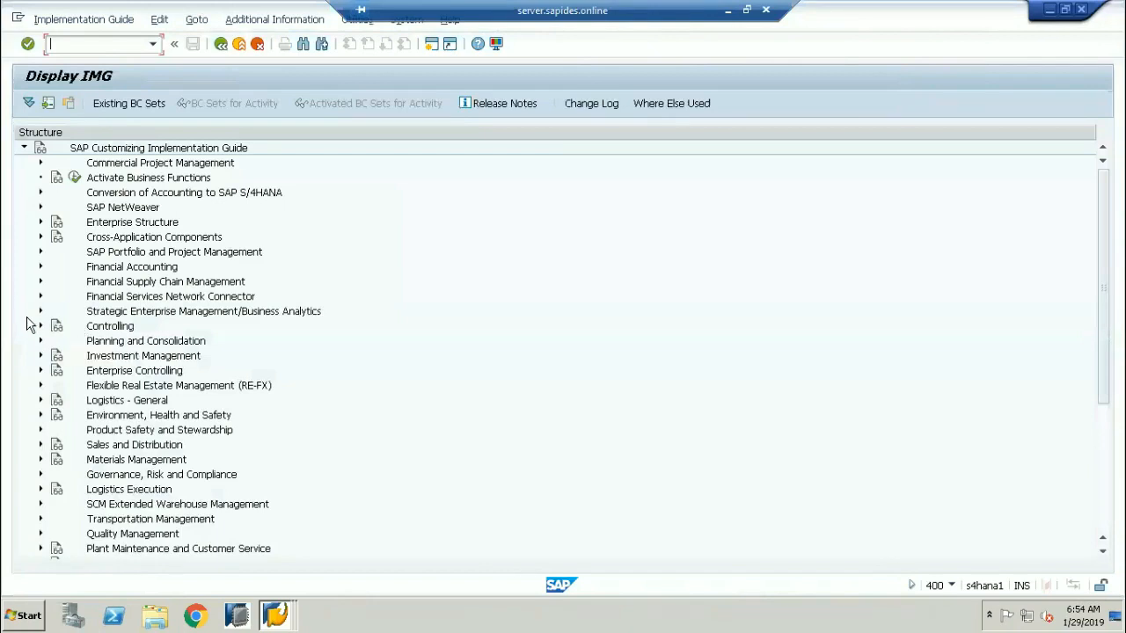
# Open the list of all charts of accounts from the G/L account preparations under the General Ledger Accounting master data in Financial Accounting.
pyautogui.click(39, 267)
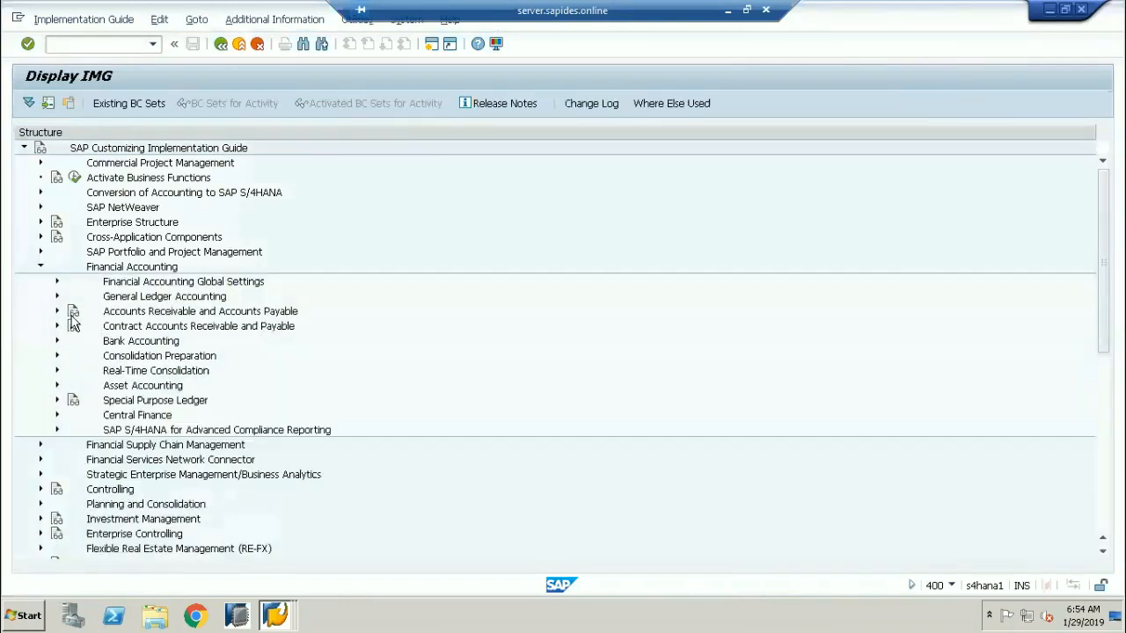
pyautogui.click(56, 298)
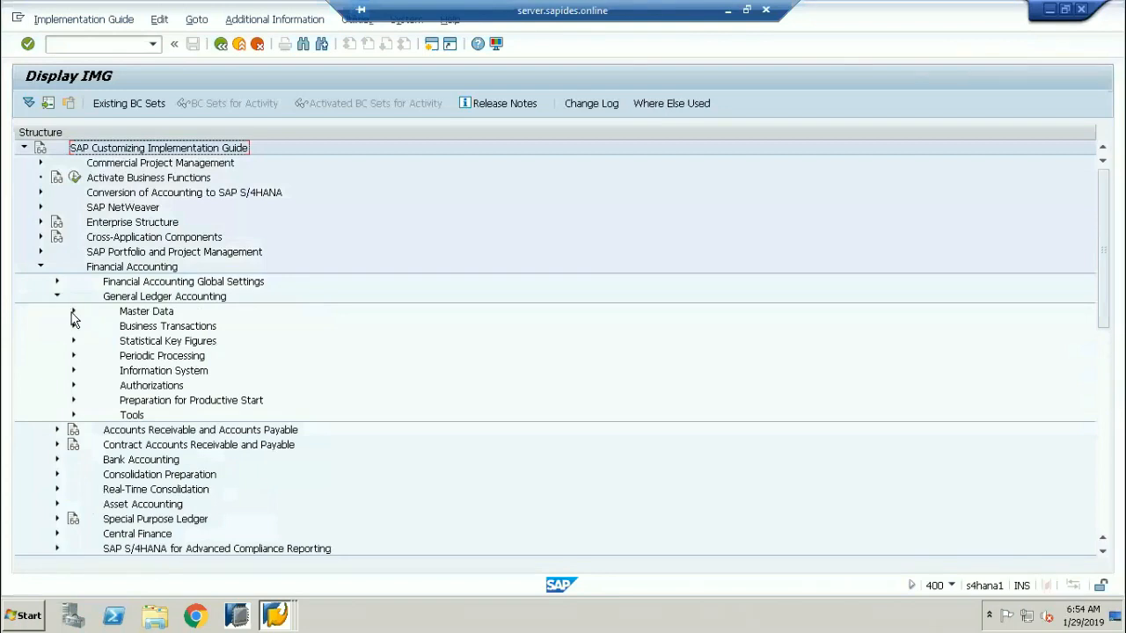
pyautogui.click(73, 313)
pyautogui.click(89, 326)
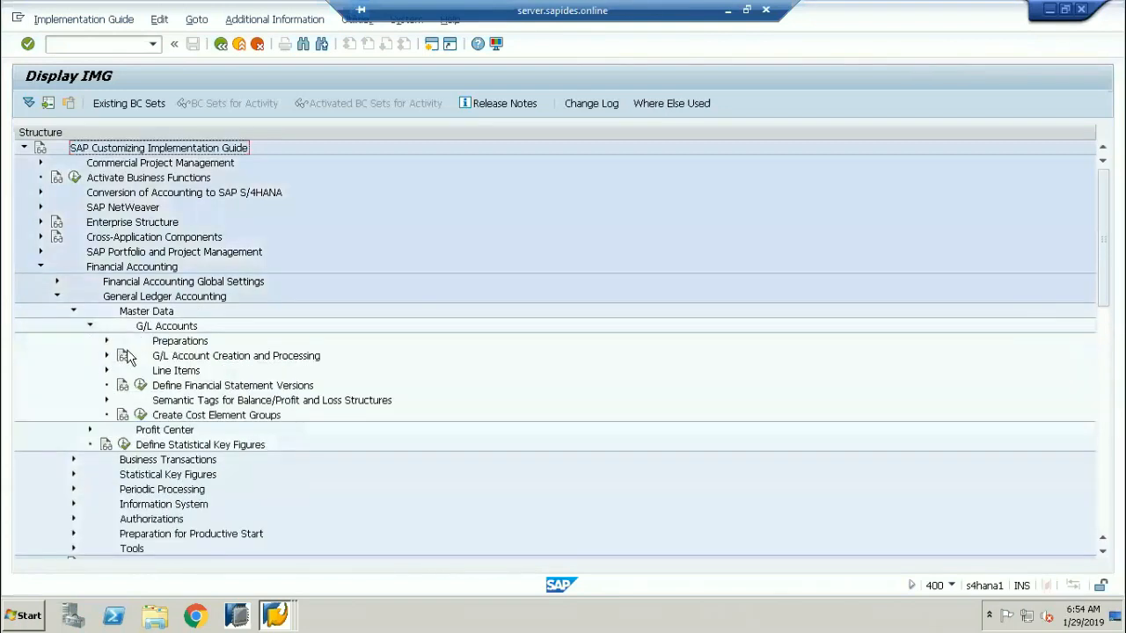
pyautogui.click(104, 343)
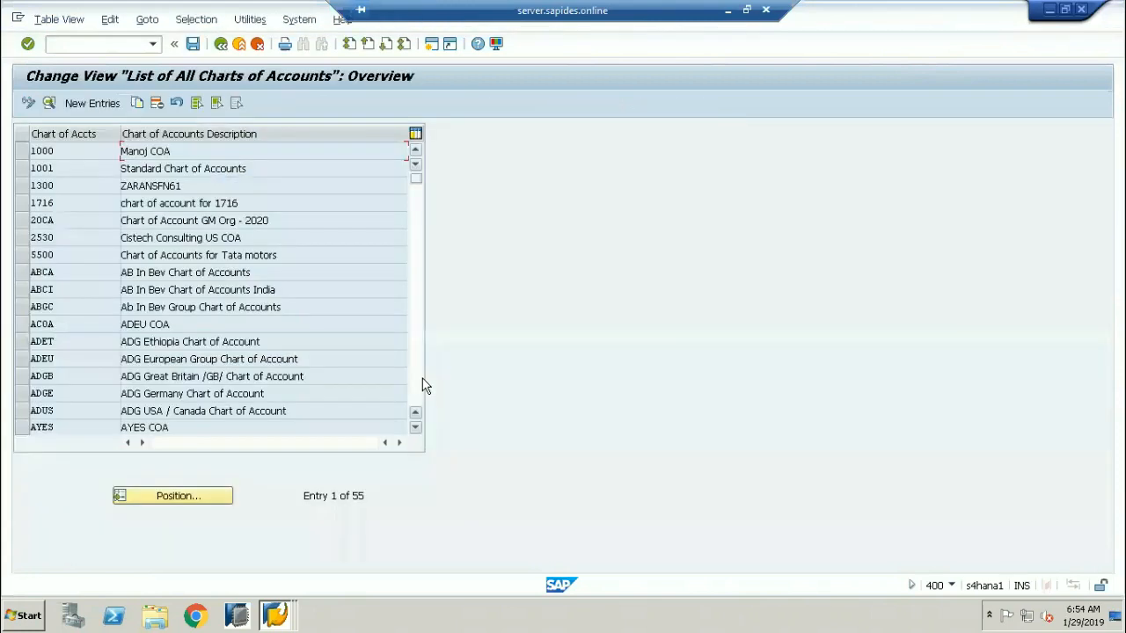
# Locate chart of accounts YCOA in the list, check it against the G/L account's chart of accounts, and open its details.
pyautogui.click(201, 500)
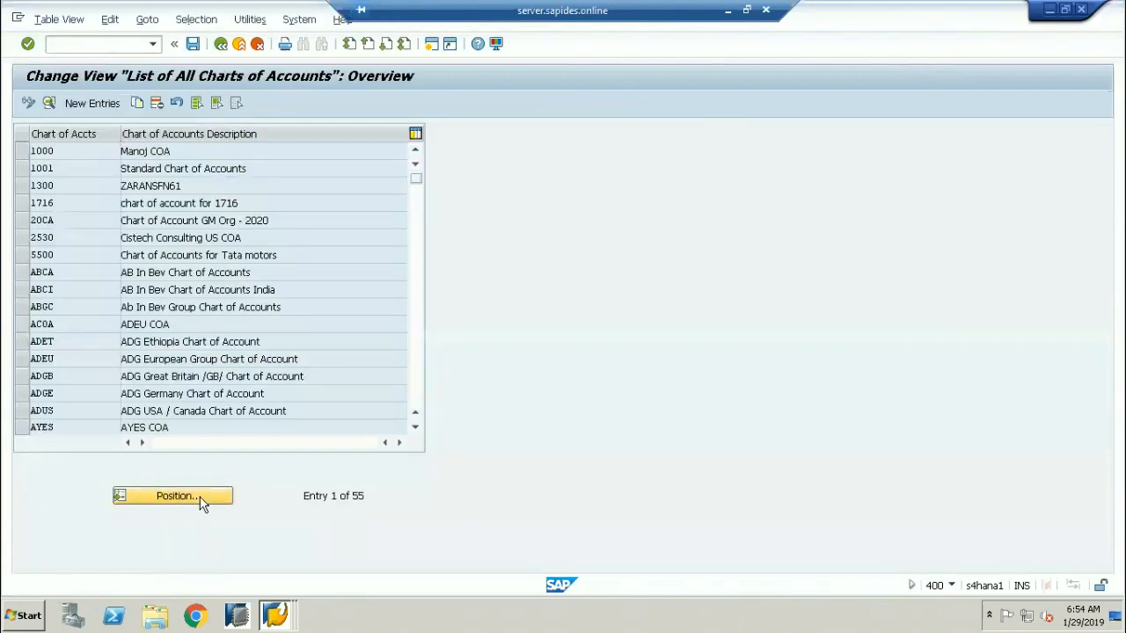
pyautogui.write('Ycoa')
pyautogui.press('Return')
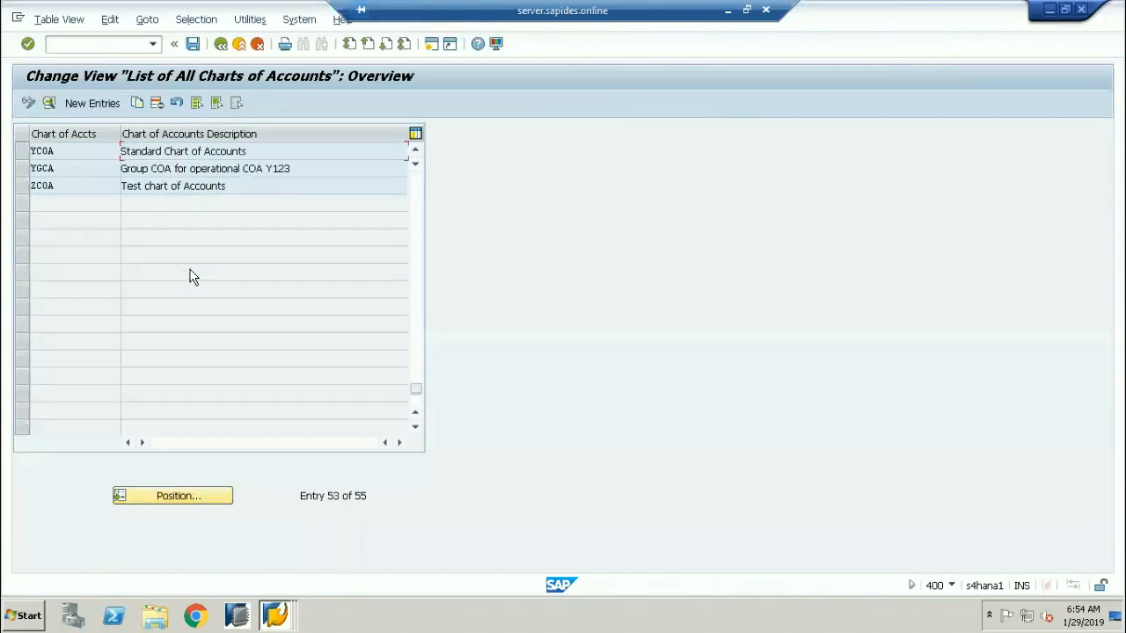
pyautogui.click(22, 152)
pyautogui.hotkey('alt', 'Tab')
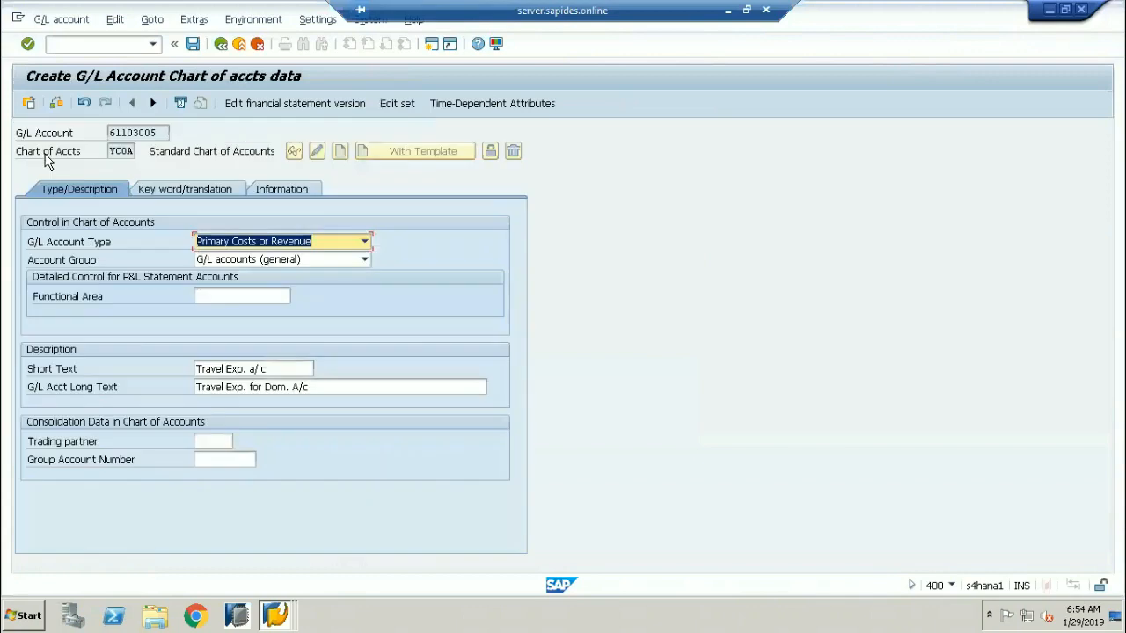
pyautogui.doubleClick(113, 155)
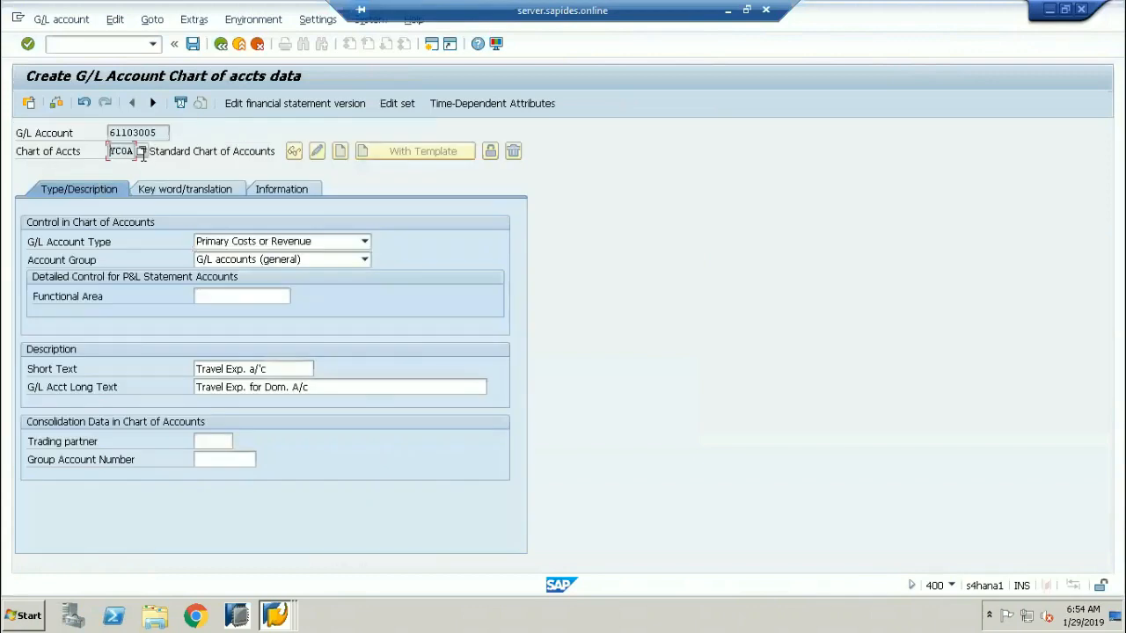
pyautogui.hotkey('alt', 'Tab')
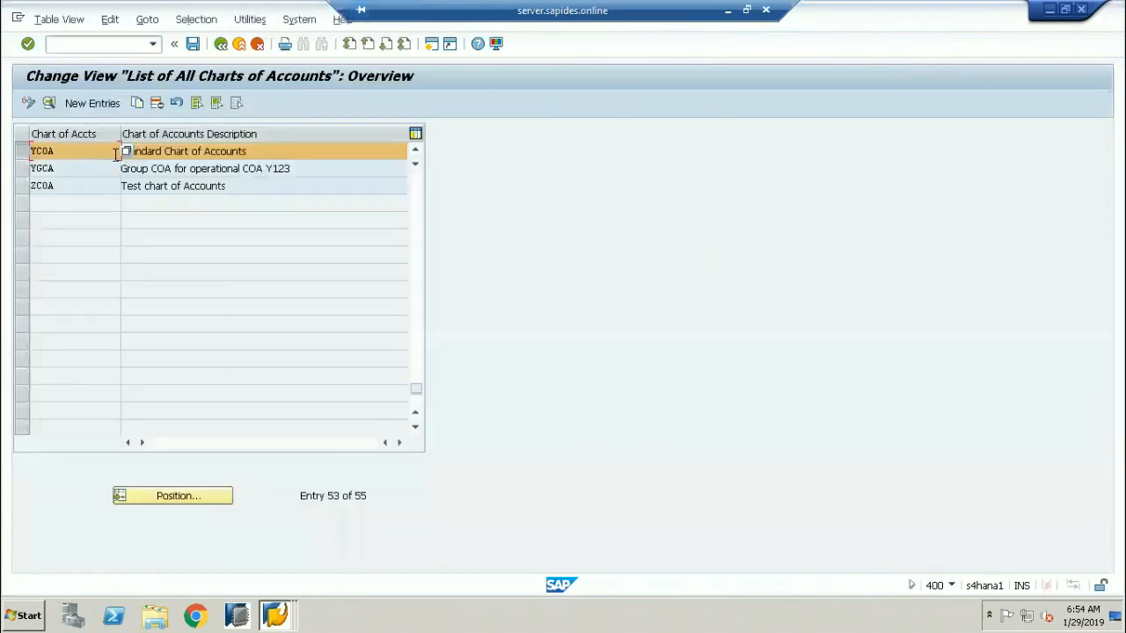
pyautogui.click(49, 103)
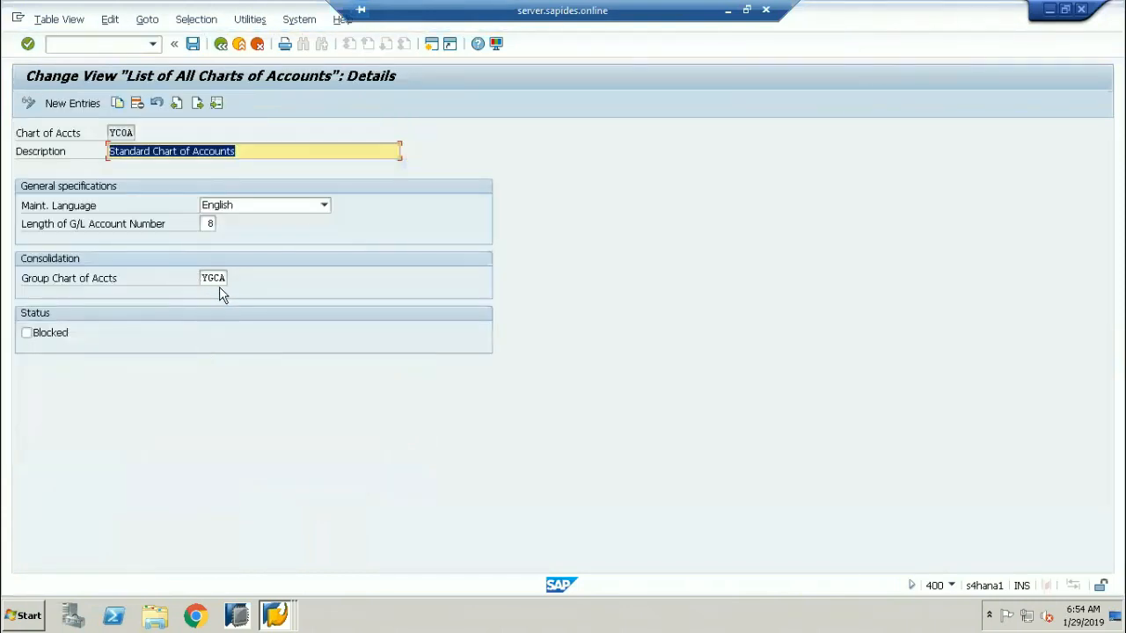
# Compare the group chart of accounts in the G/L account's information with YCOA's consolidation setting, and check the account's group account number field.
pyautogui.hotkey('alt', 'Tab')
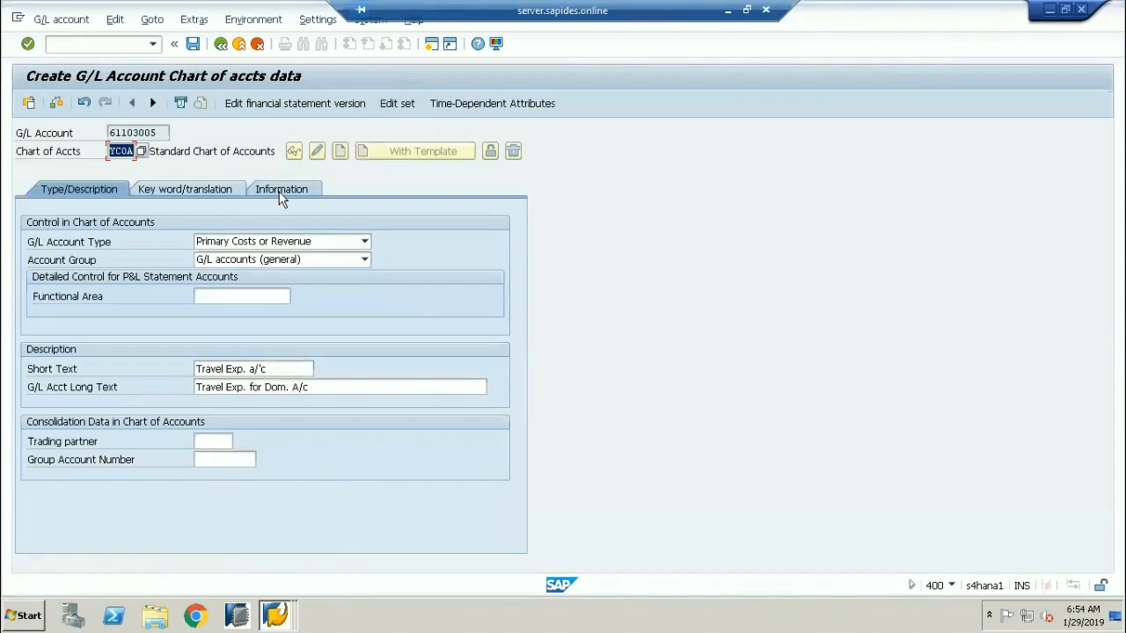
pyautogui.click(282, 190)
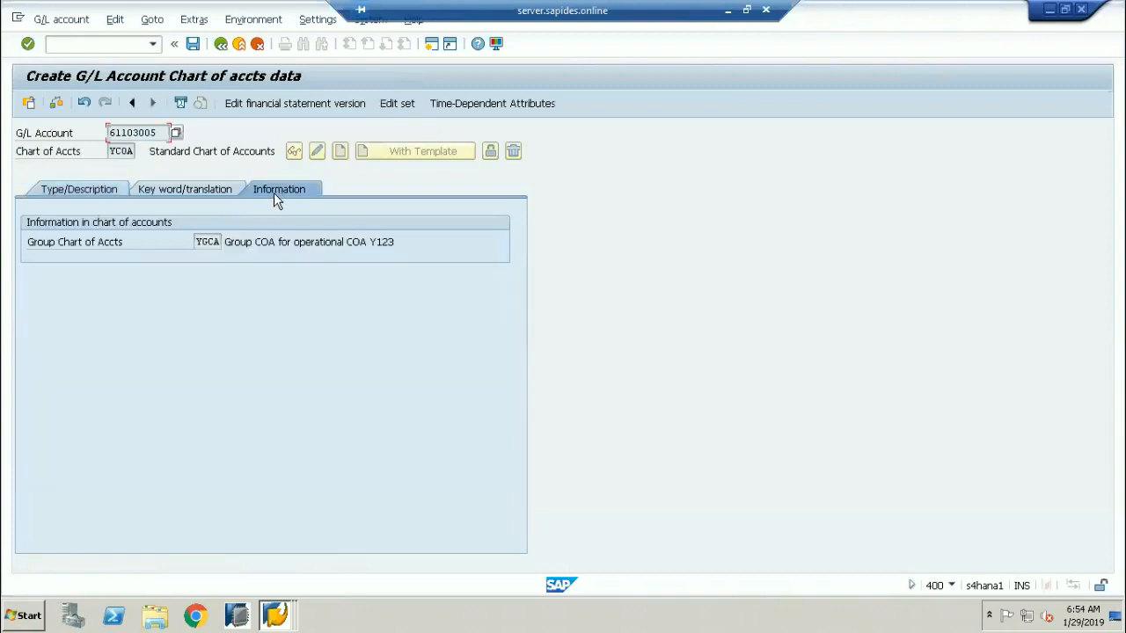
pyautogui.doubleClick(195, 243)
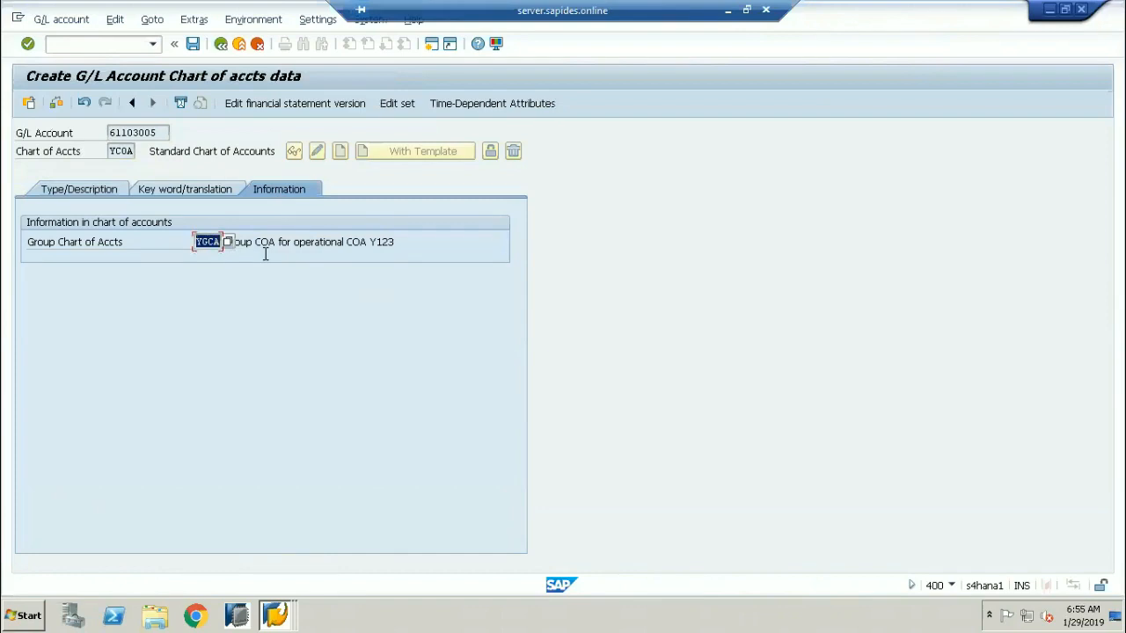
pyautogui.hotkey('alt', 'Tab')
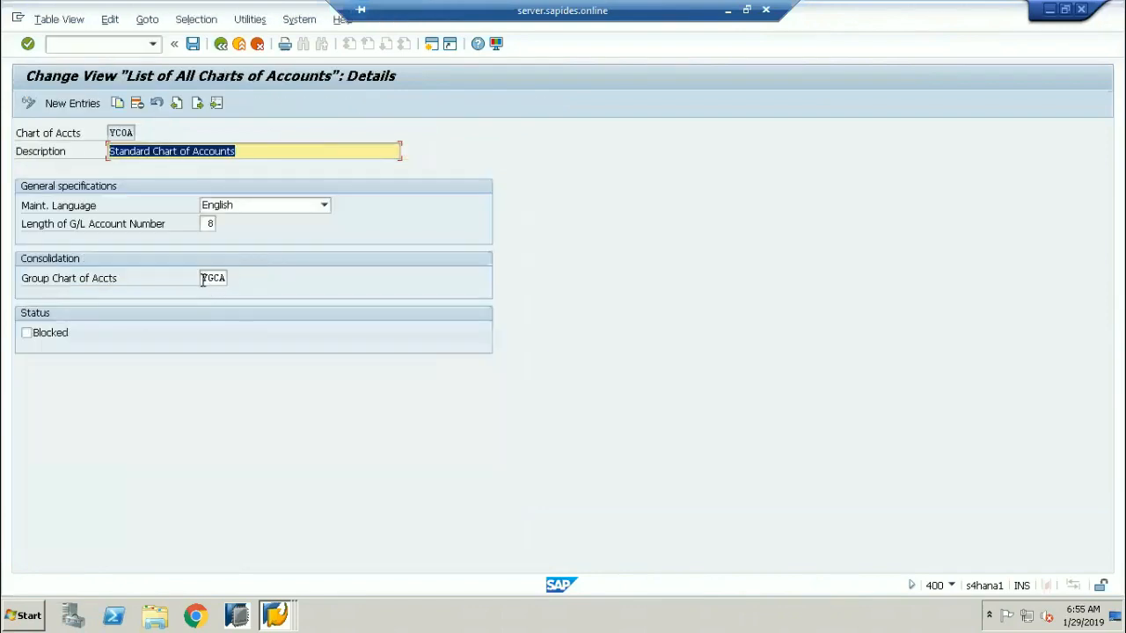
pyautogui.doubleClick(204, 279)
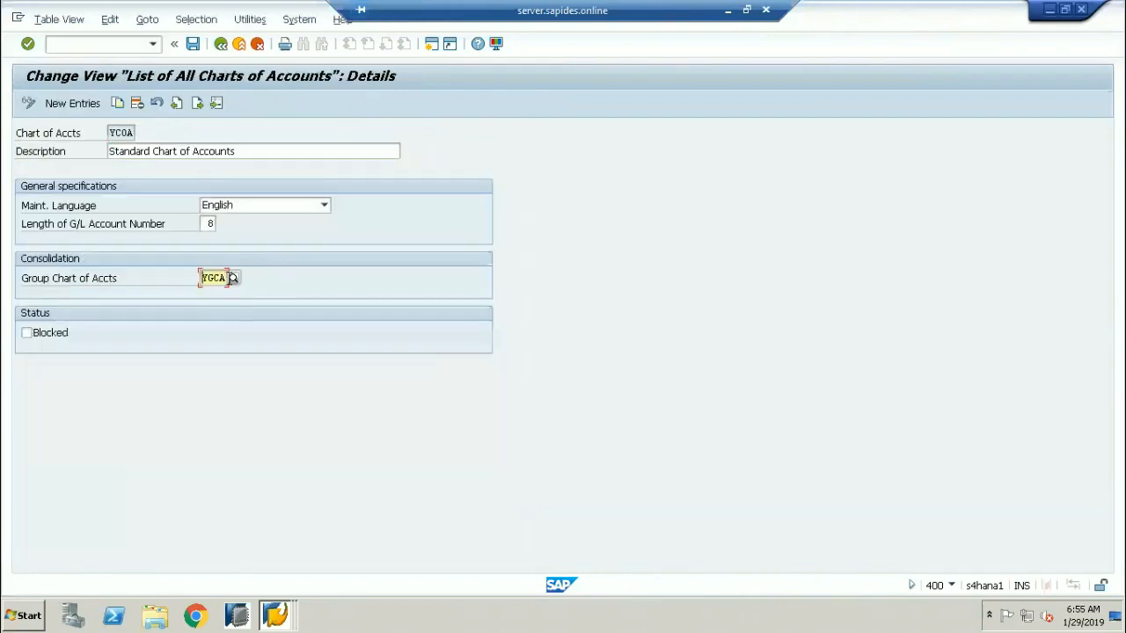
pyautogui.click(128, 280)
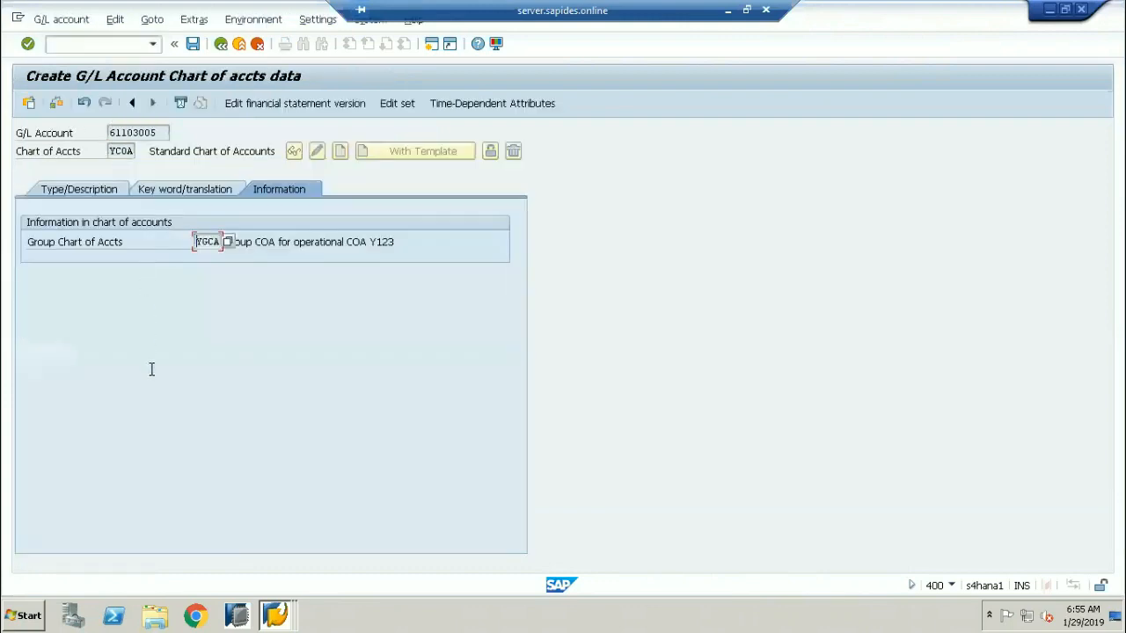
pyautogui.click(88, 192)
pyautogui.click(170, 469)
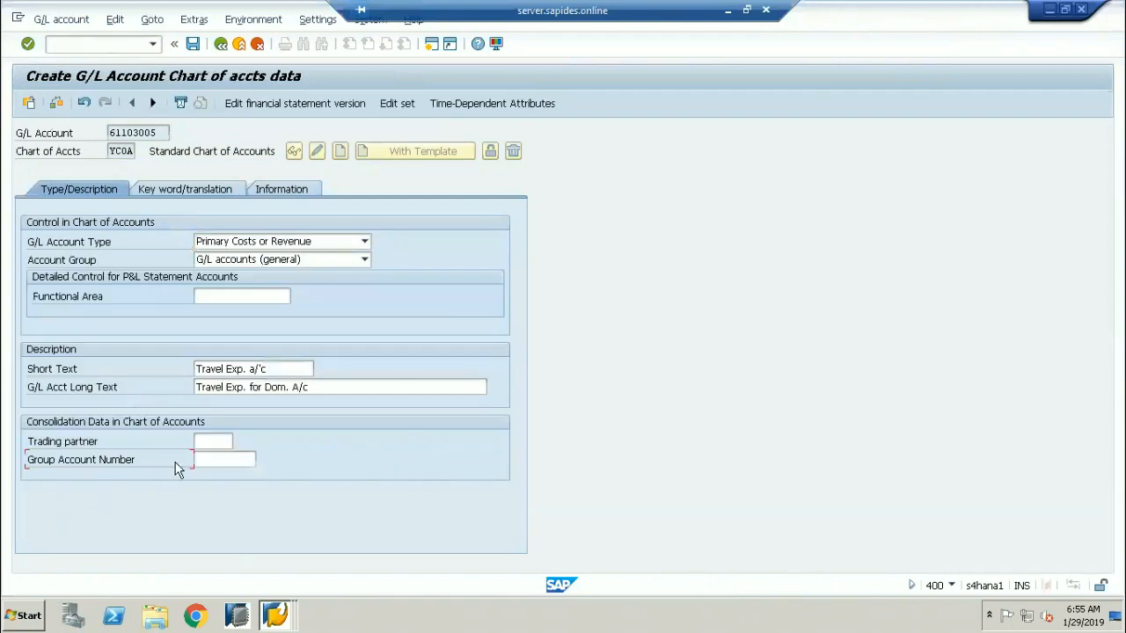
pyautogui.click(215, 462)
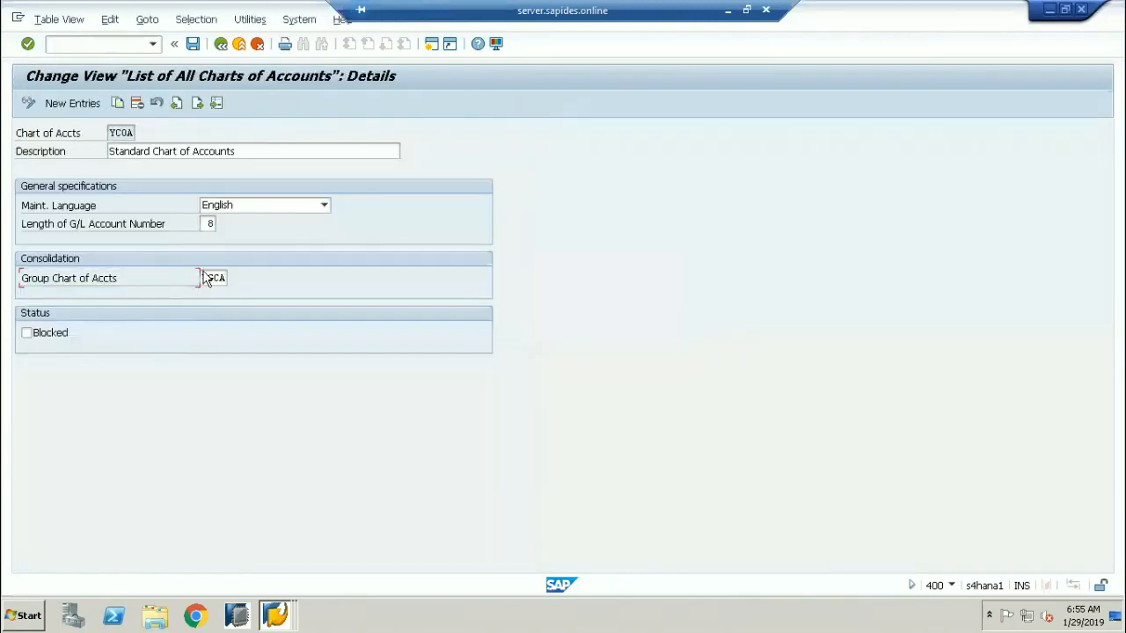
# Clear the group chart of accounts from YCOA's consolidation settings and save the change under the General Motors customizing request.
pyautogui.click(207, 278)
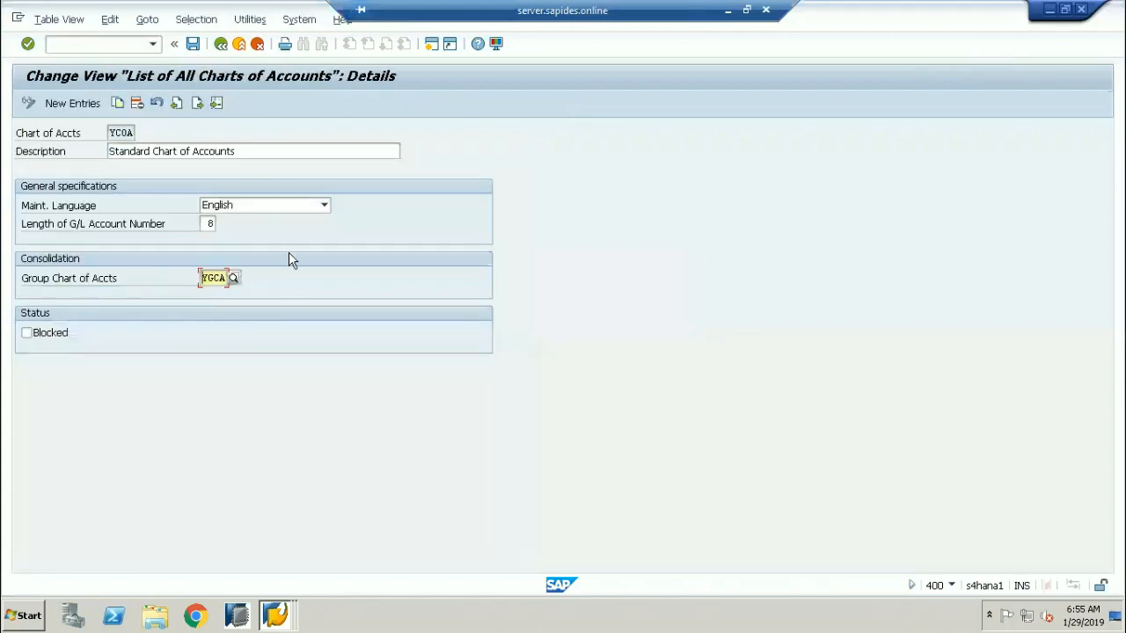
pyautogui.press('BackSpace')
pyautogui.press('BackSpace')
pyautogui.press('BackSpace')
pyautogui.press('BackSpace')
pyautogui.click(194, 44)
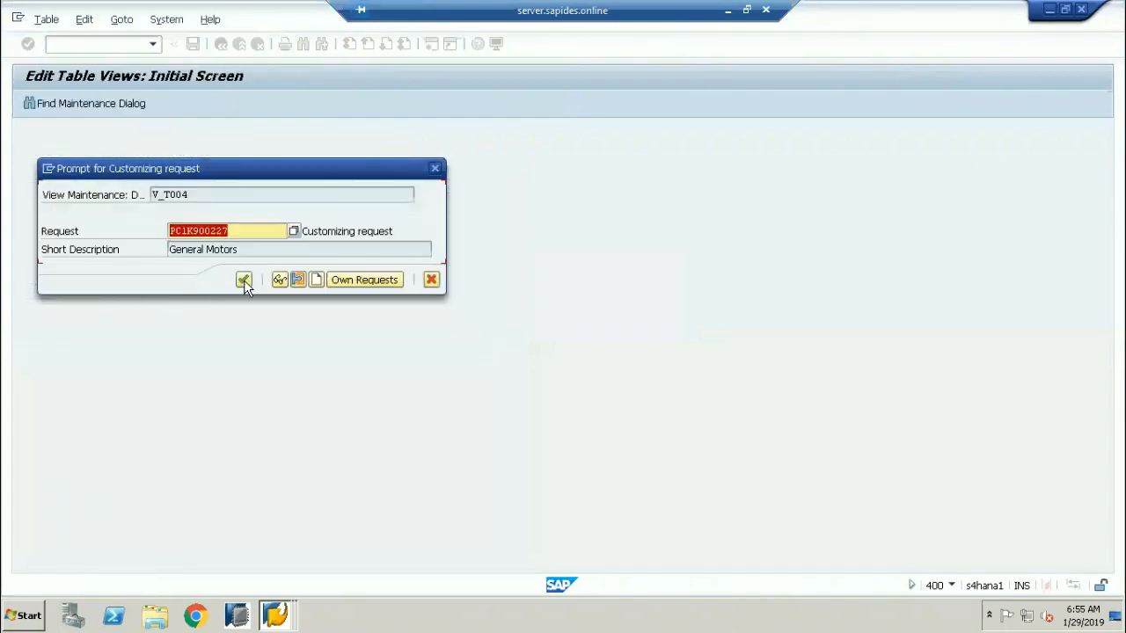
pyautogui.click(244, 280)
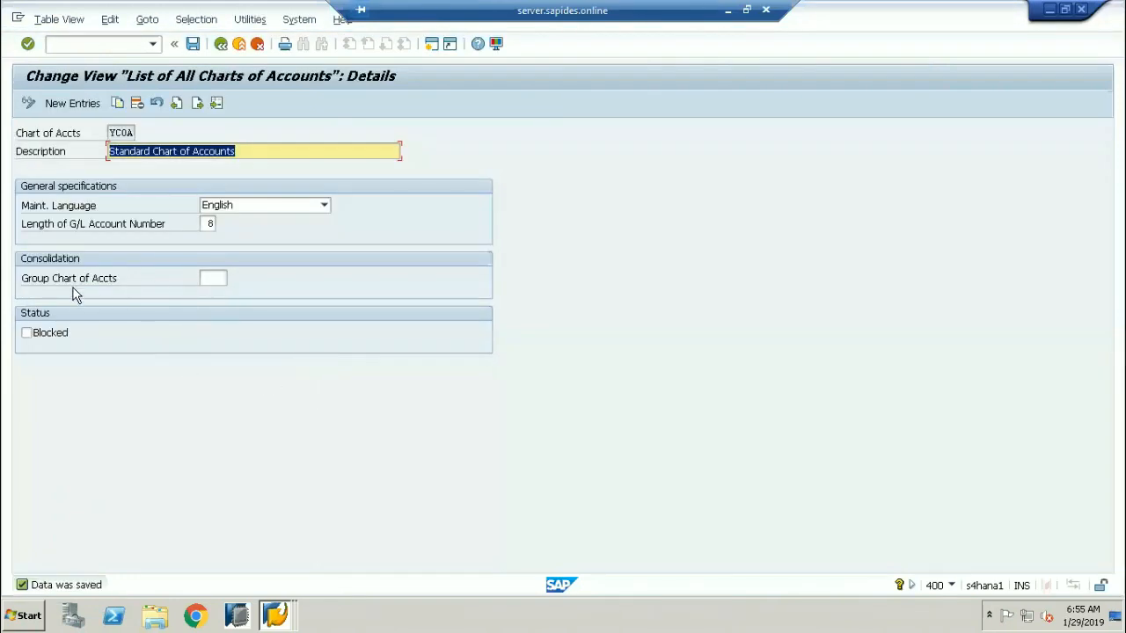
# Check YCOA's group chart of accounts setting, and discard the unsaved travel expense G/L account draft.
pyautogui.click(212, 279)
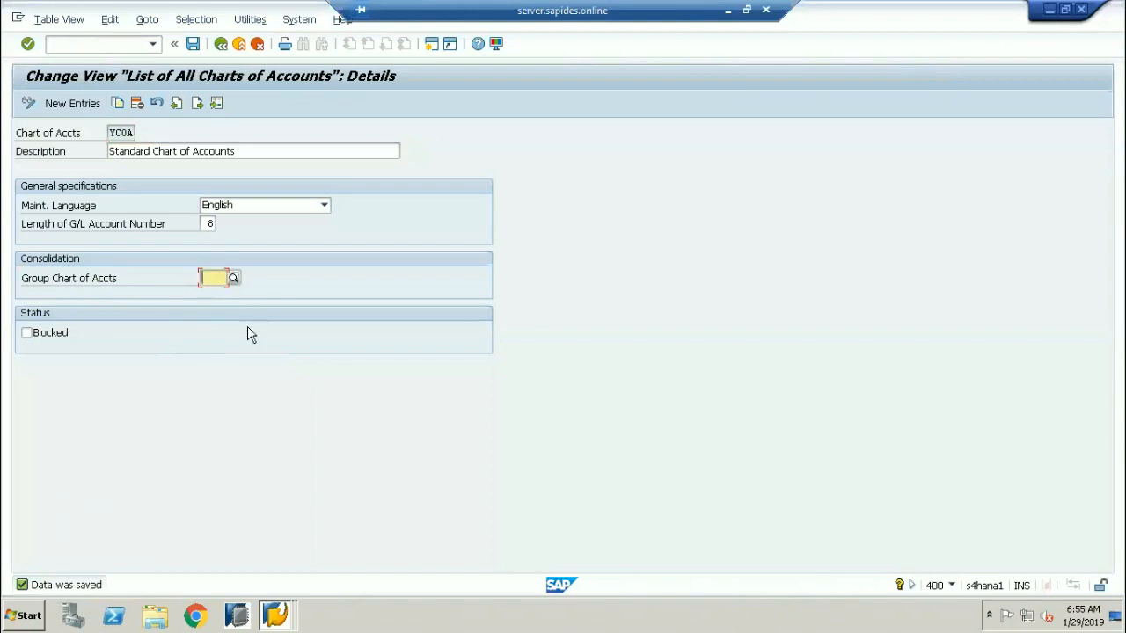
pyautogui.click(111, 134)
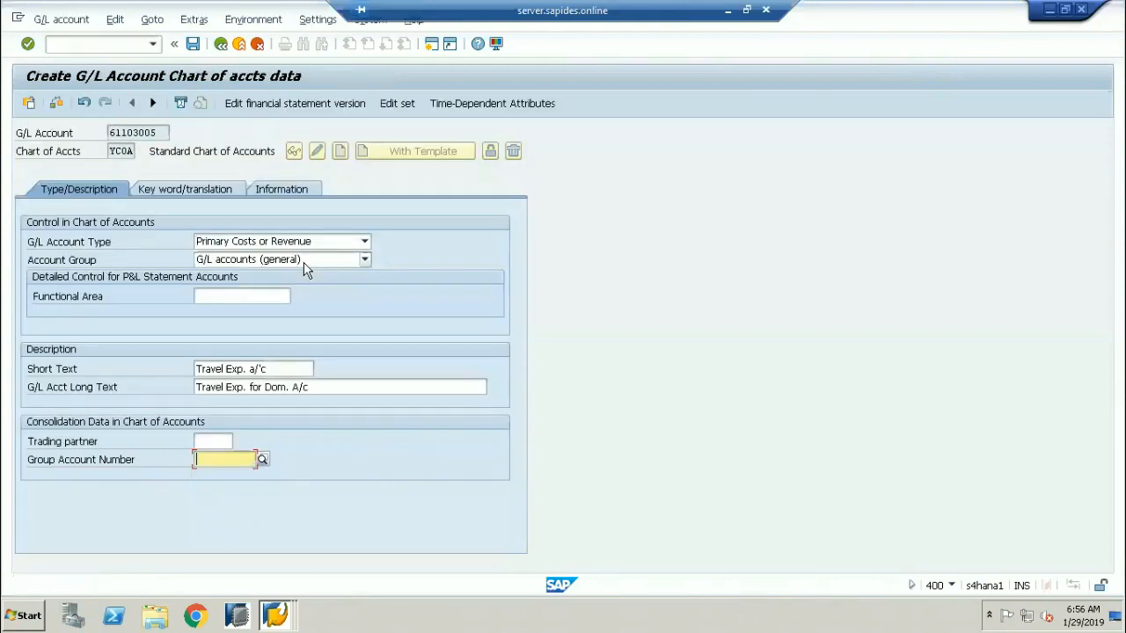
pyautogui.click(240, 44)
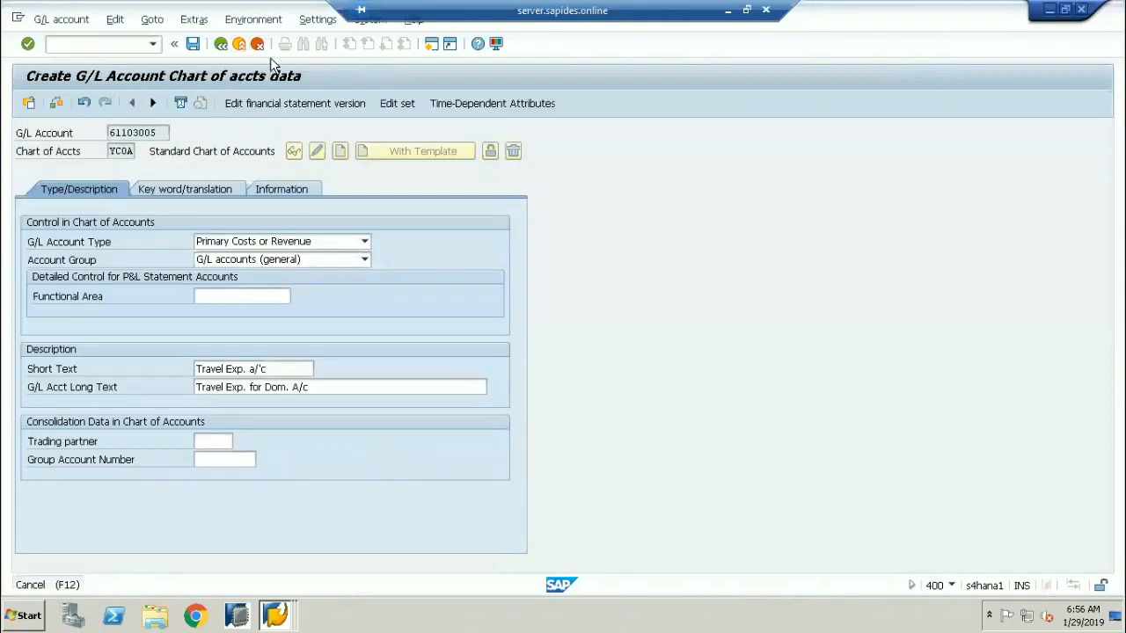
pyautogui.click(271, 305)
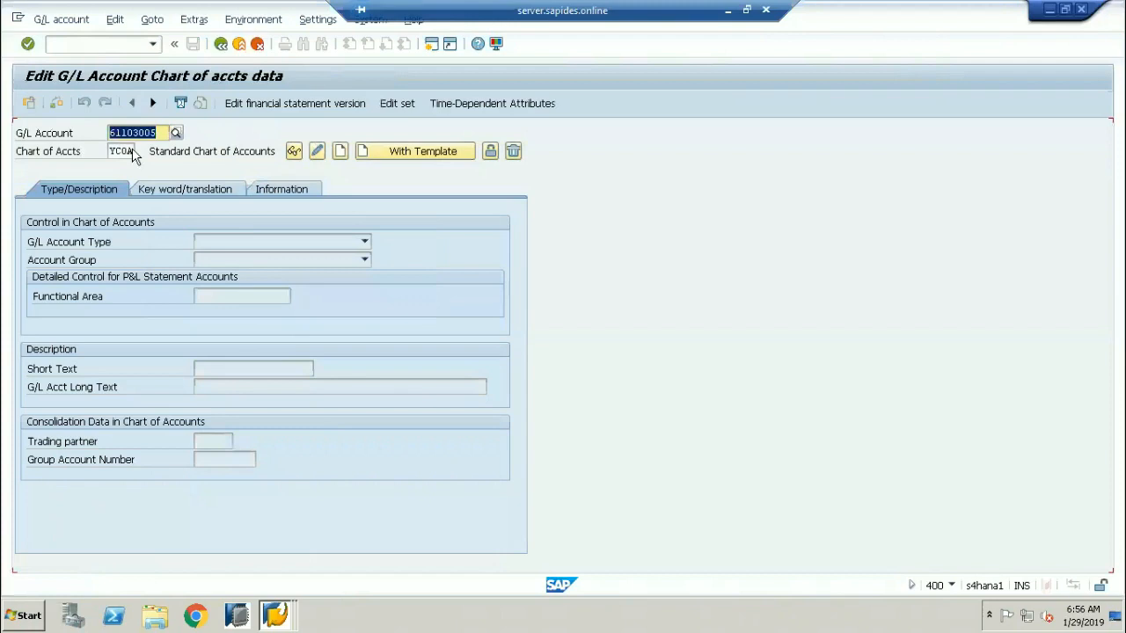
pyautogui.click(338, 153)
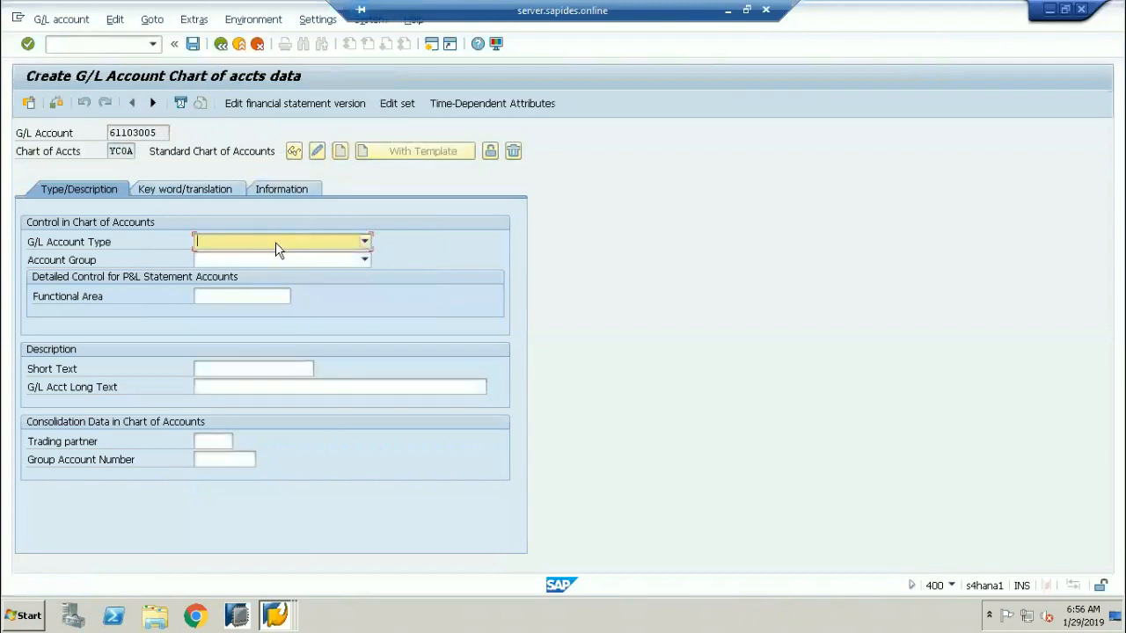
pyautogui.click(275, 242)
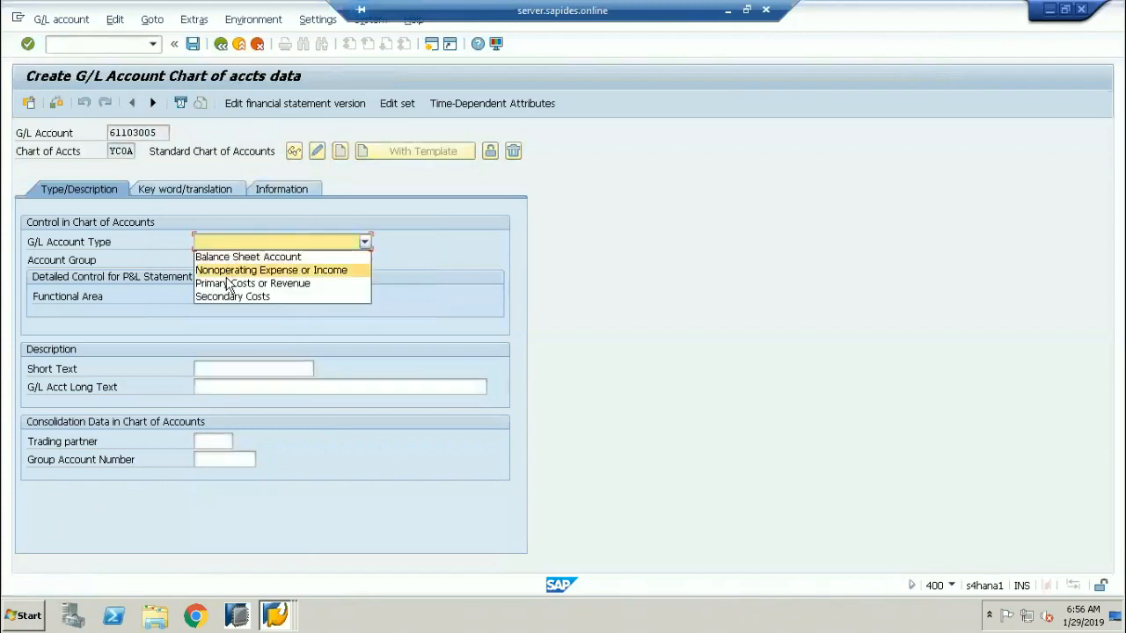
pyautogui.click(231, 283)
pyautogui.click(226, 262)
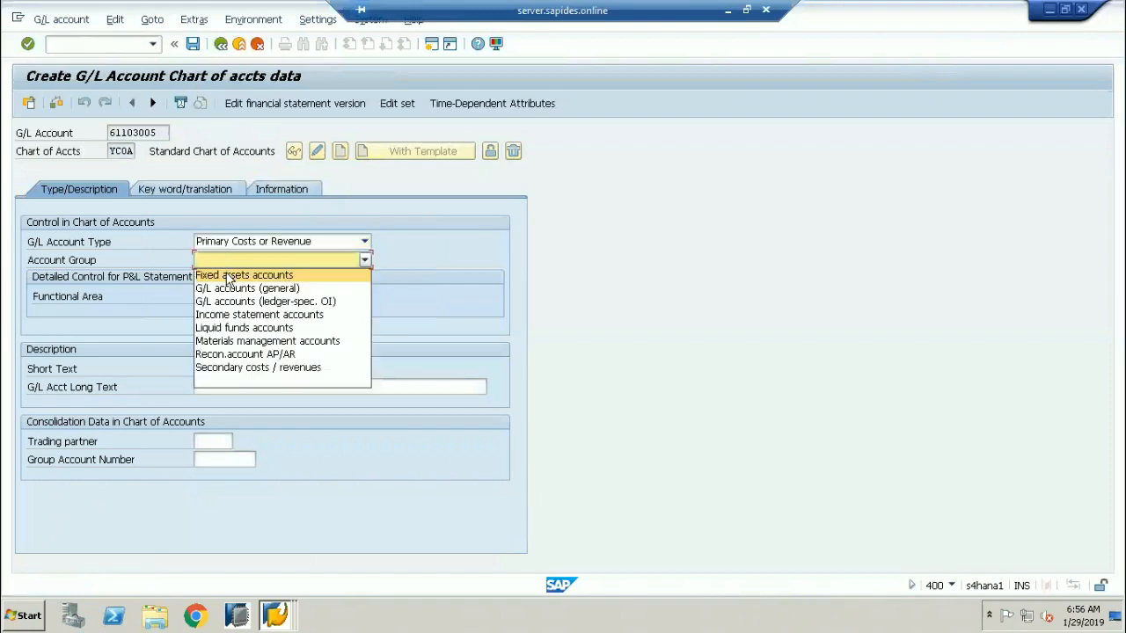
pyautogui.click(435, 206)
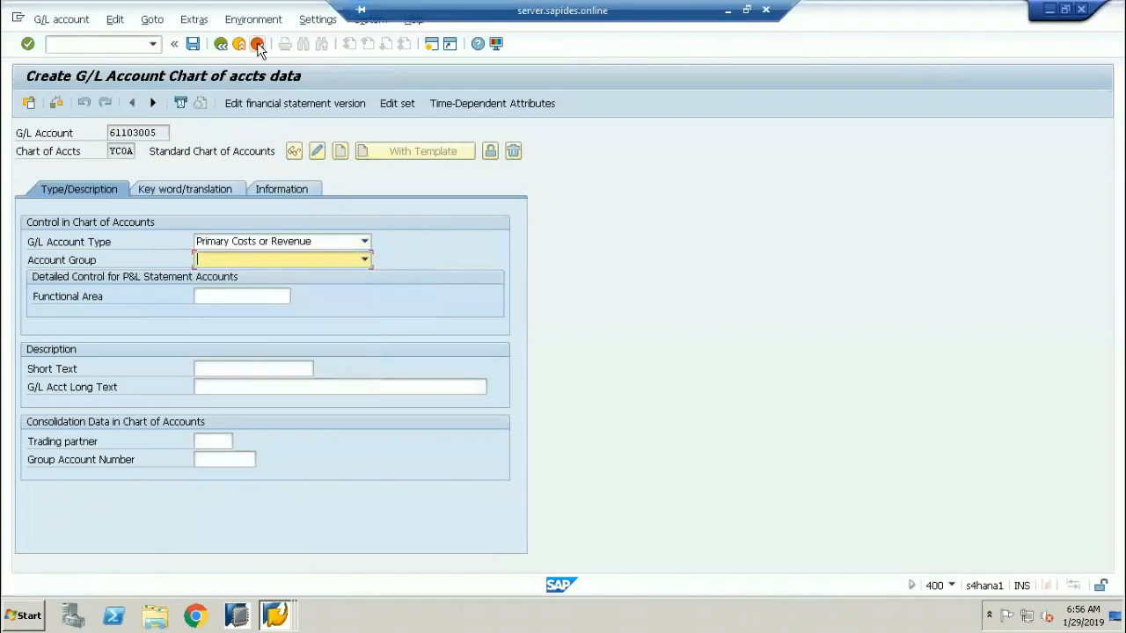
pyautogui.click(60, 463)
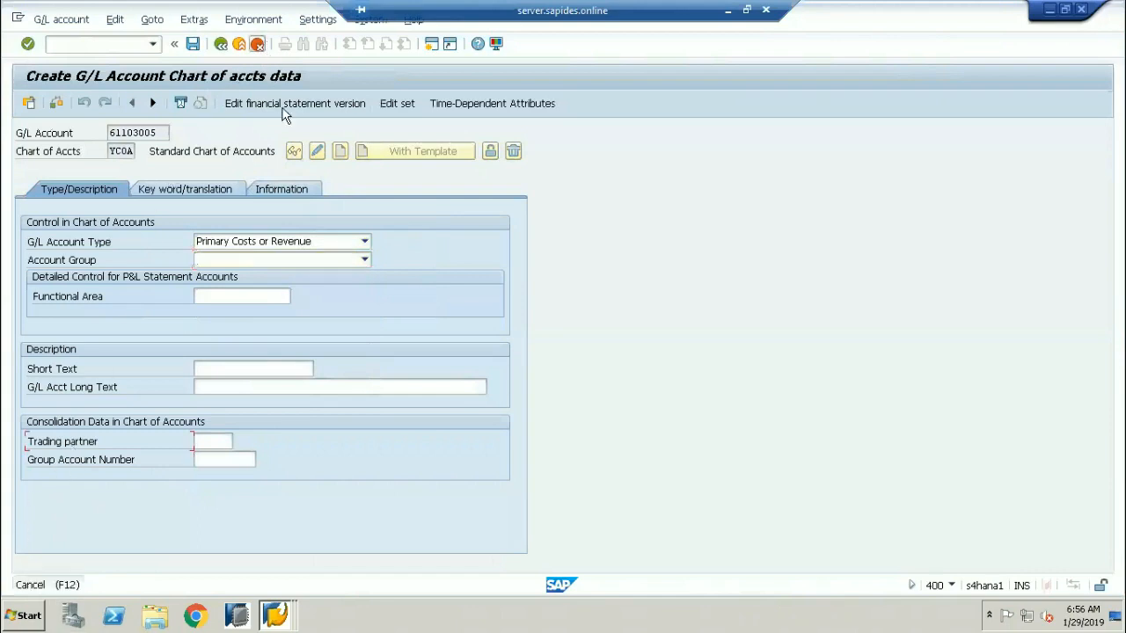
pyautogui.click(257, 44)
pyautogui.click(293, 303)
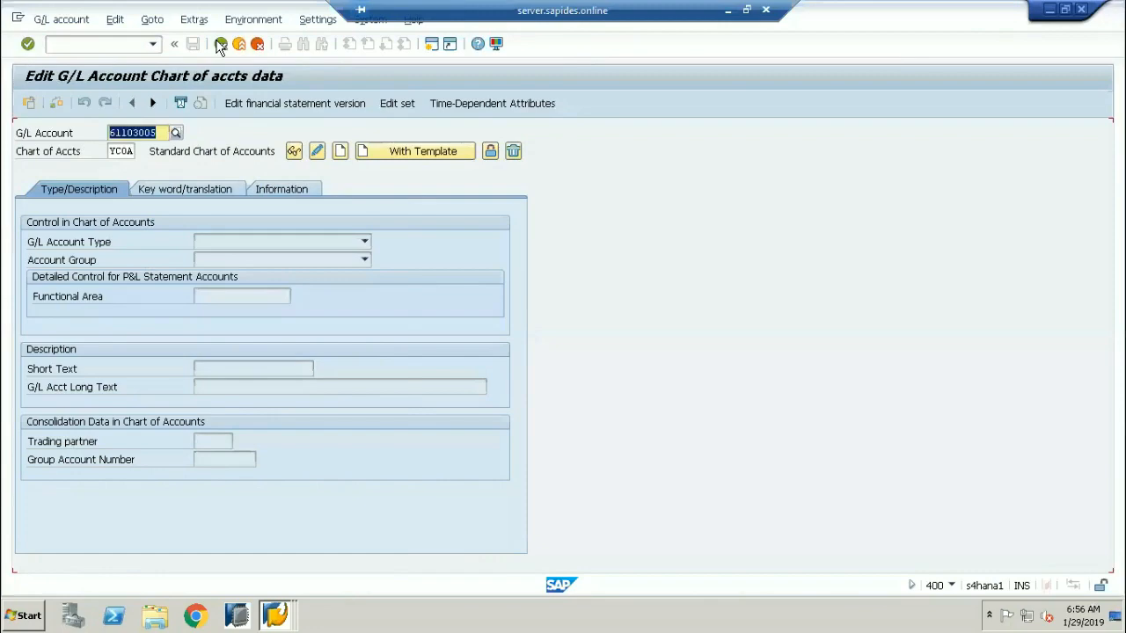
# Leave the G/L account transaction, reset the session with /n, and restart SAP Easy Access.
pyautogui.click(220, 44)
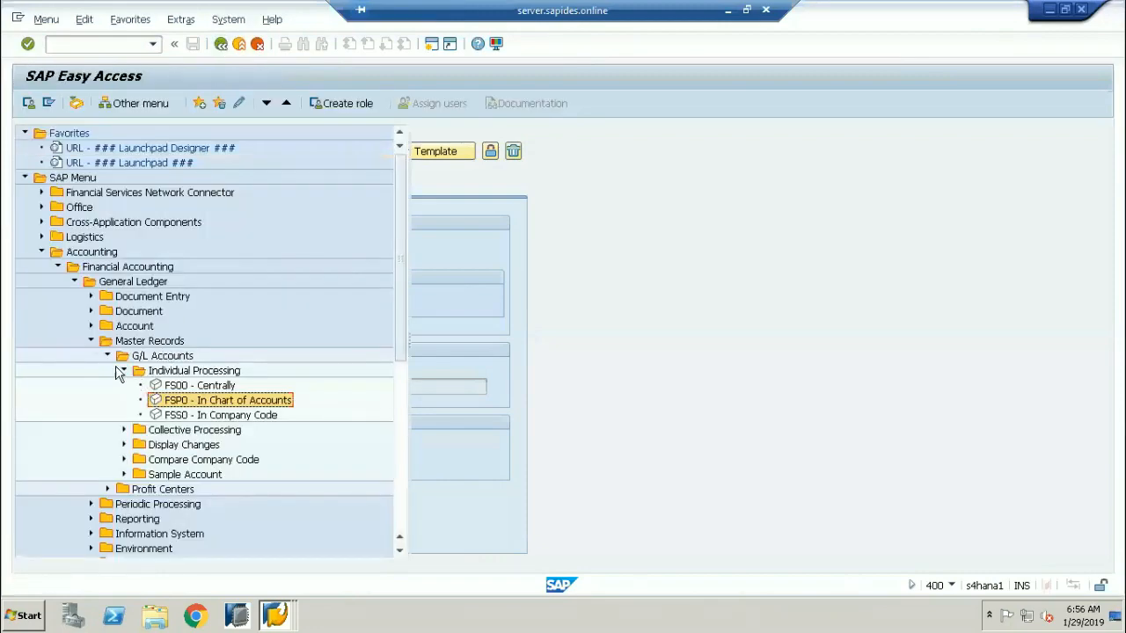
pyautogui.click(98, 50)
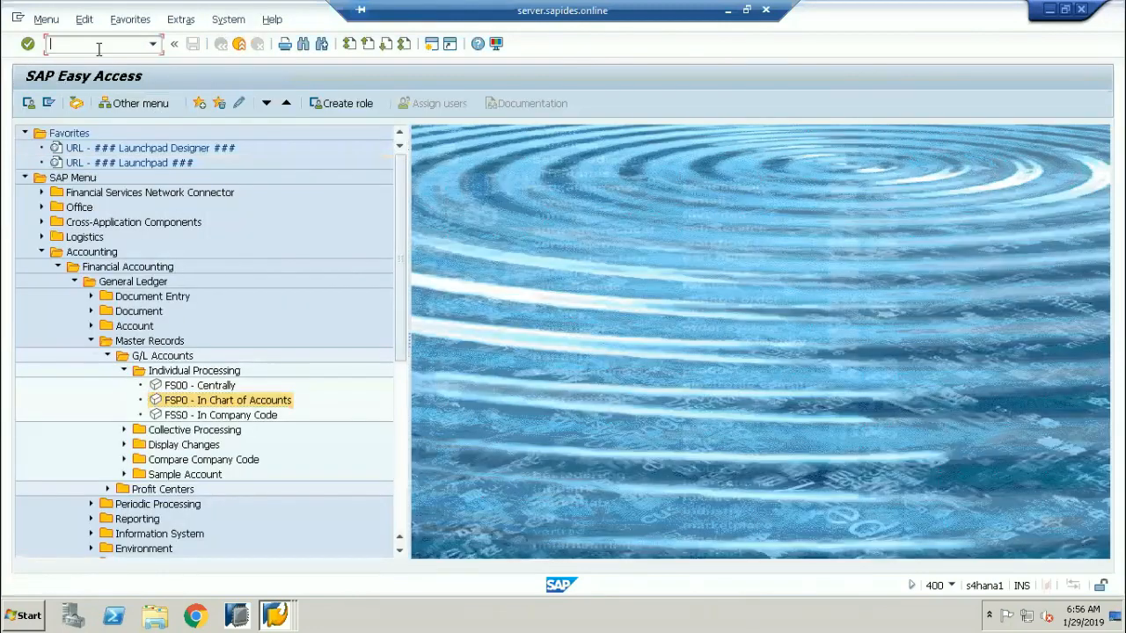
pyautogui.write('/n')
pyautogui.press('Return')
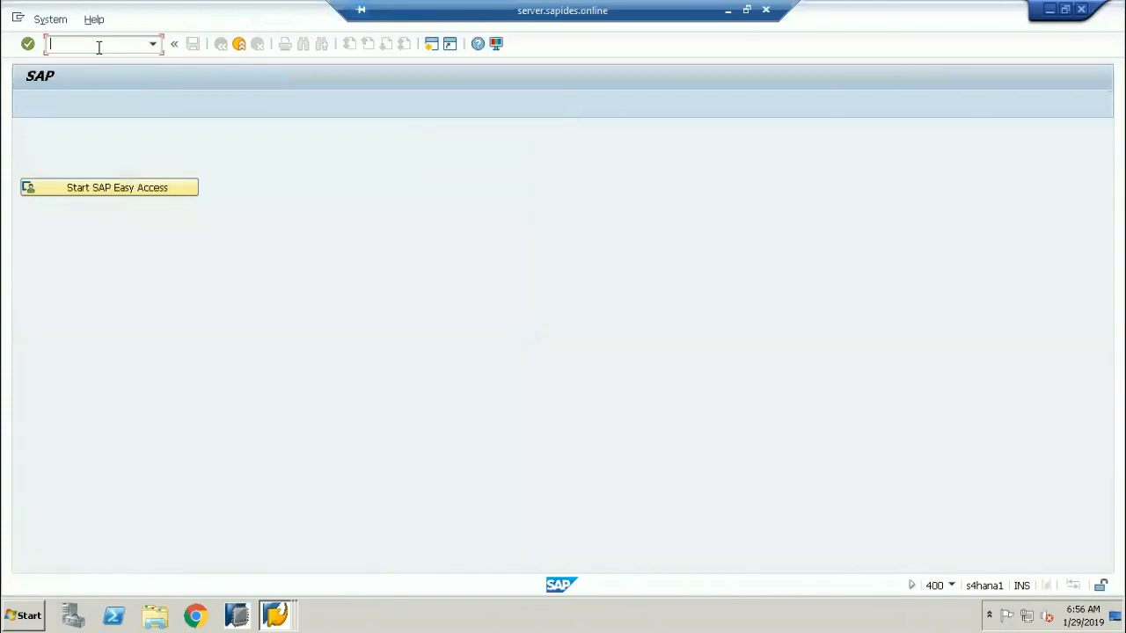
pyautogui.click(99, 192)
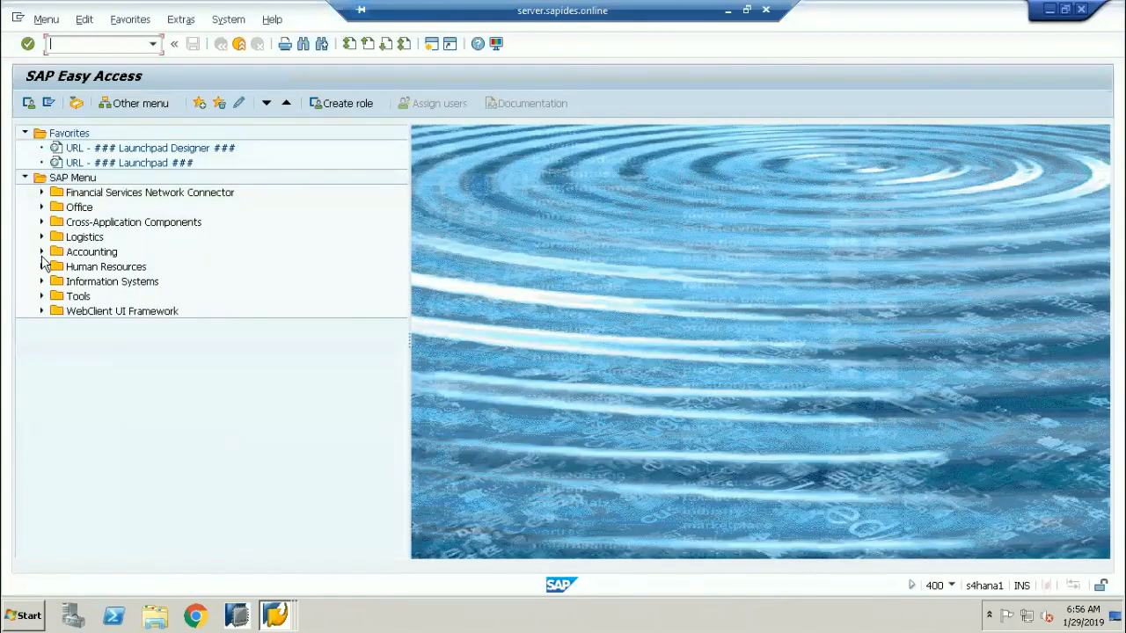
# Open FSP0 - In Chart of Accounts from the individual processing of G/L accounts in the General Ledger master records.
pyautogui.click(41, 252)
pyautogui.click(57, 267)
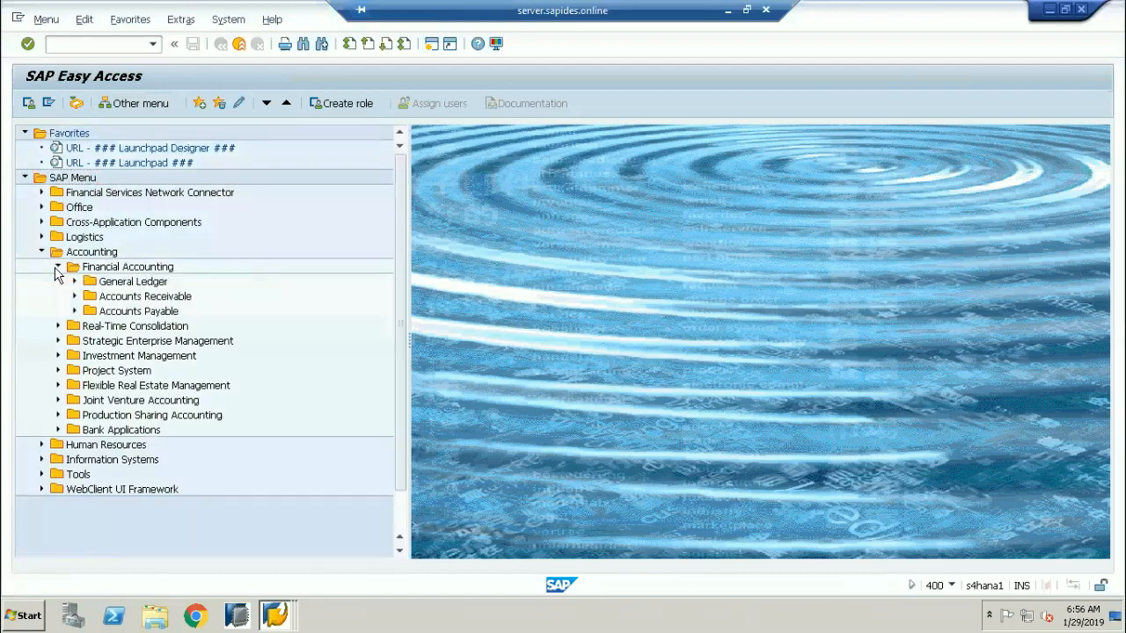
pyautogui.click(75, 283)
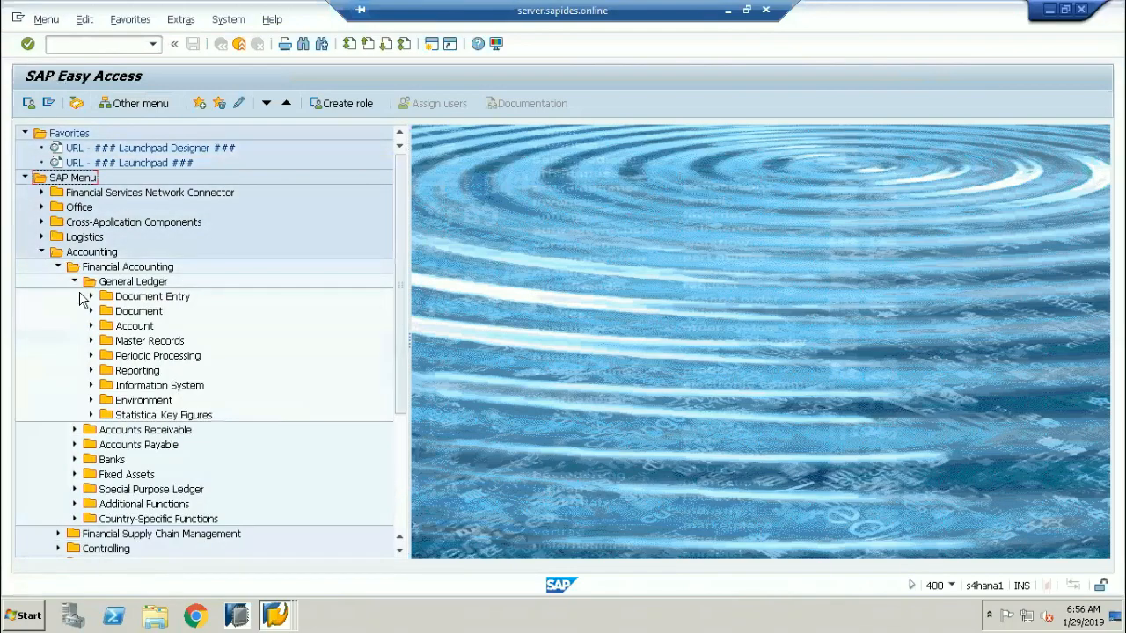
pyautogui.click(91, 341)
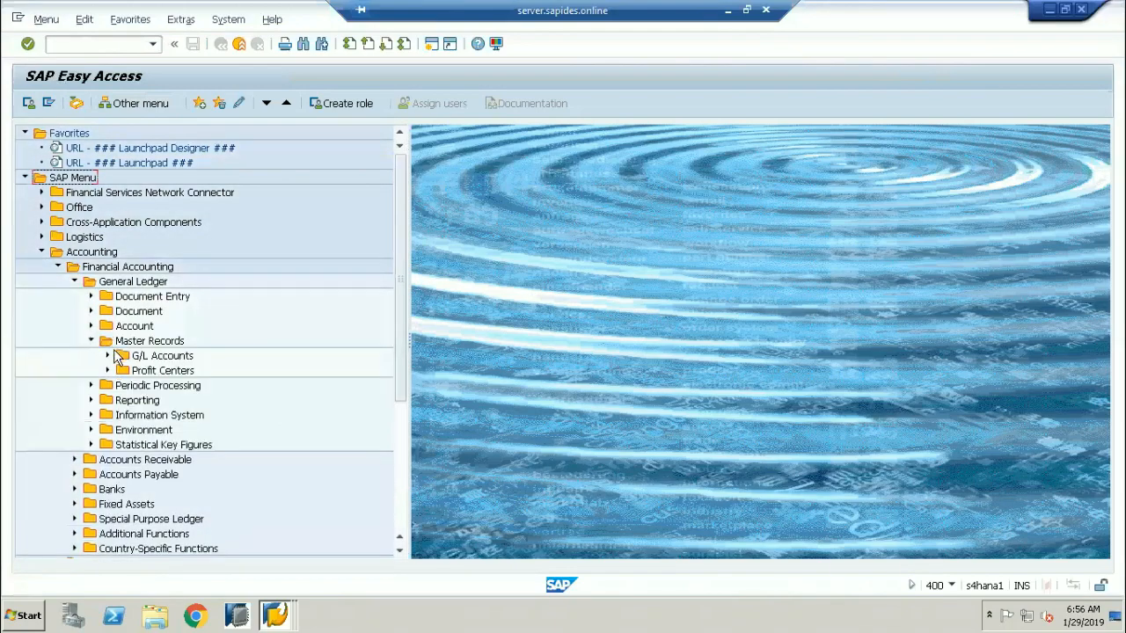
pyautogui.click(107, 356)
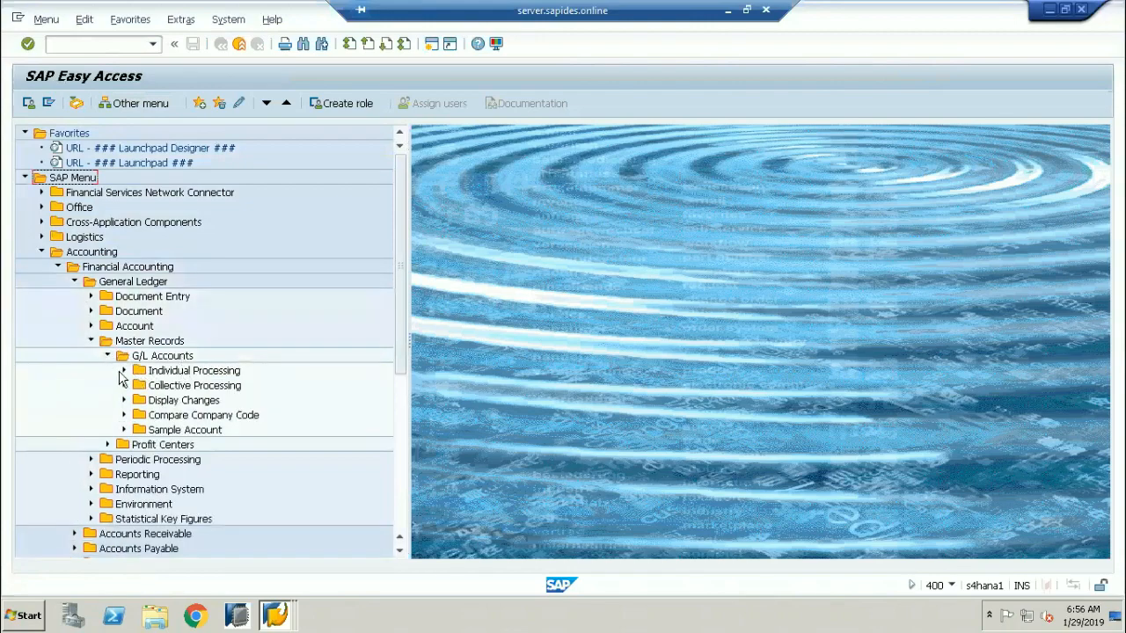
pyautogui.click(124, 371)
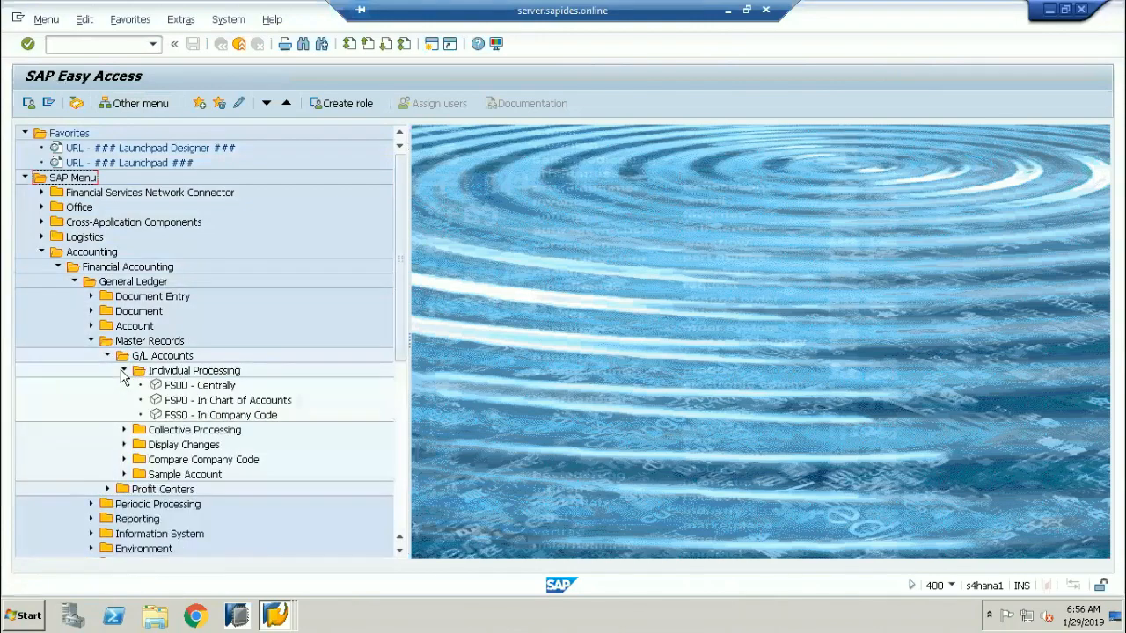
pyautogui.click(165, 402)
pyautogui.doubleClick(227, 406)
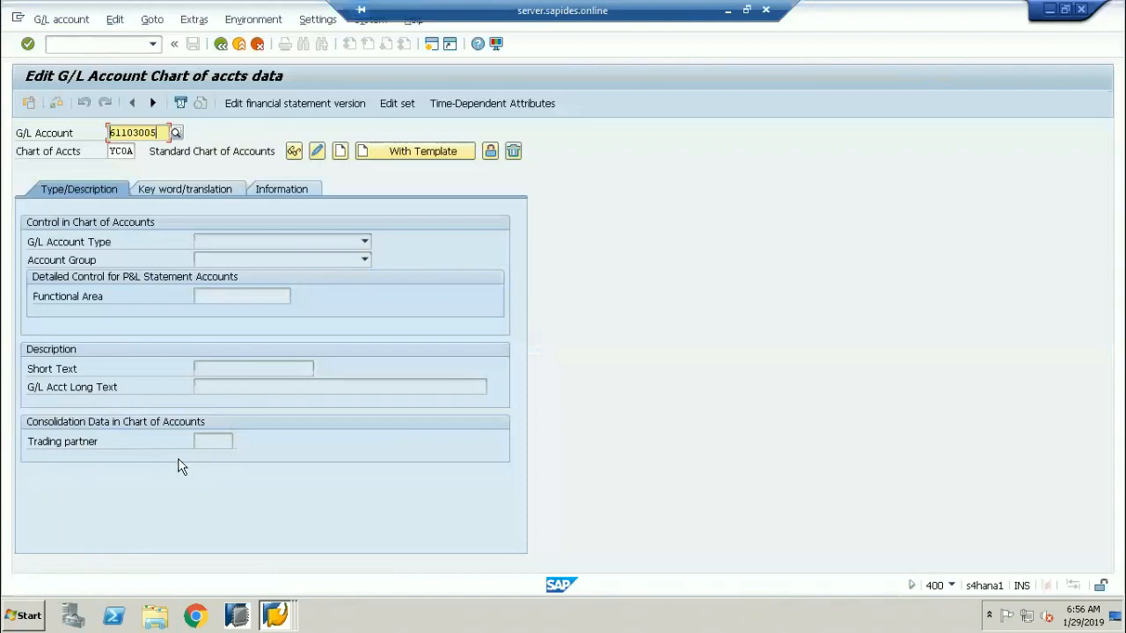
# Start creating the G/L account in YCOA with type Primary Costs or Revenue and account group G/L accounts (general).
pyautogui.click(337, 151)
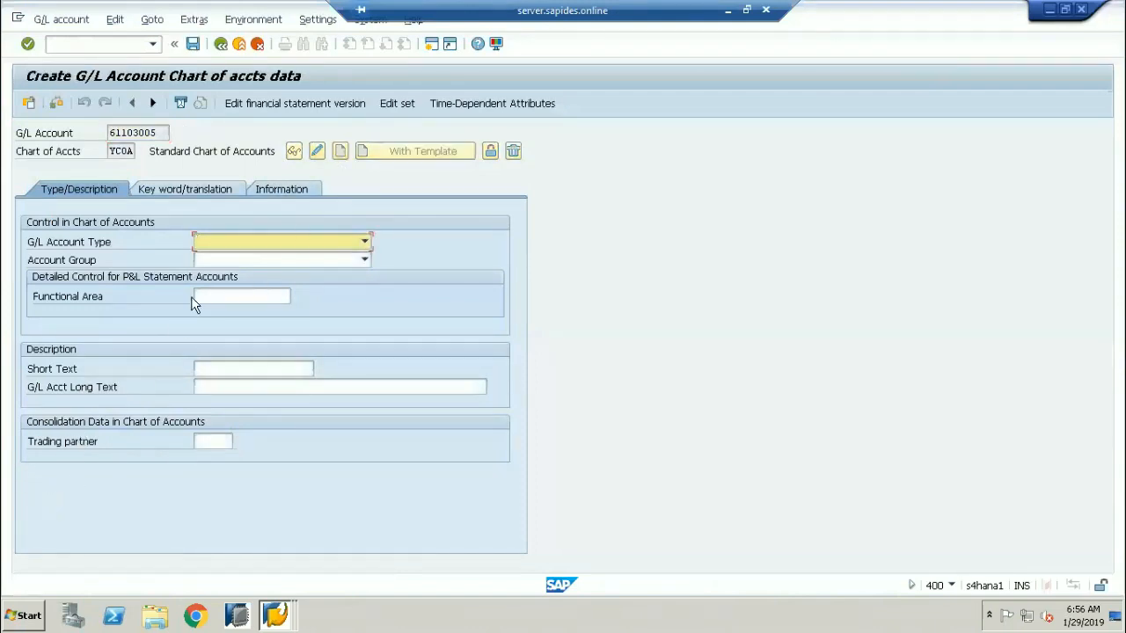
pyautogui.click(215, 242)
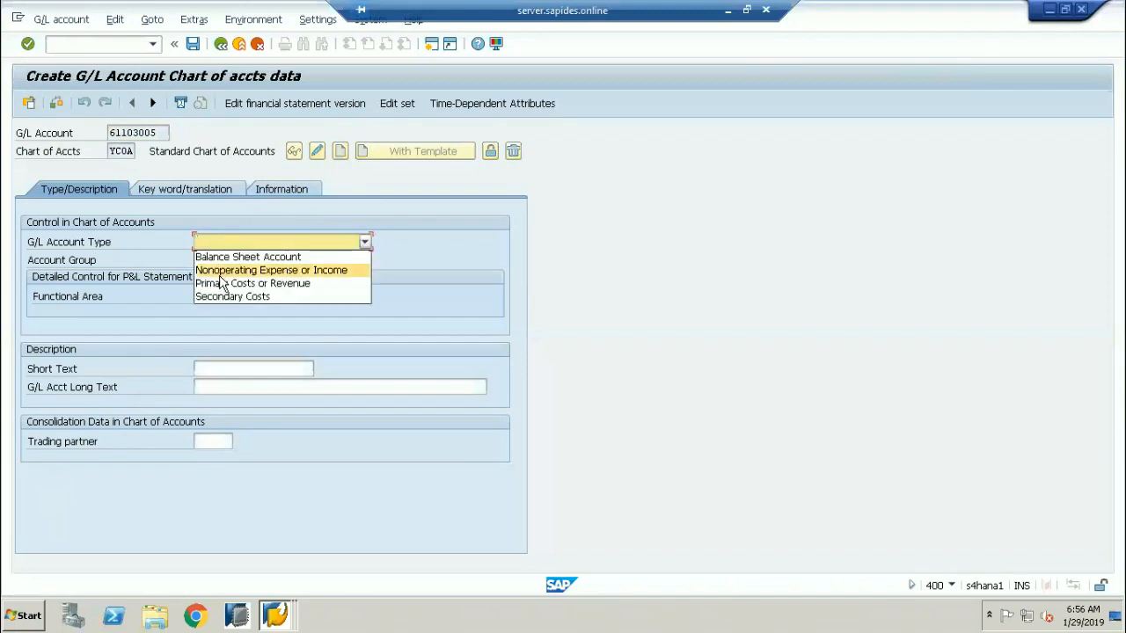
pyautogui.click(220, 287)
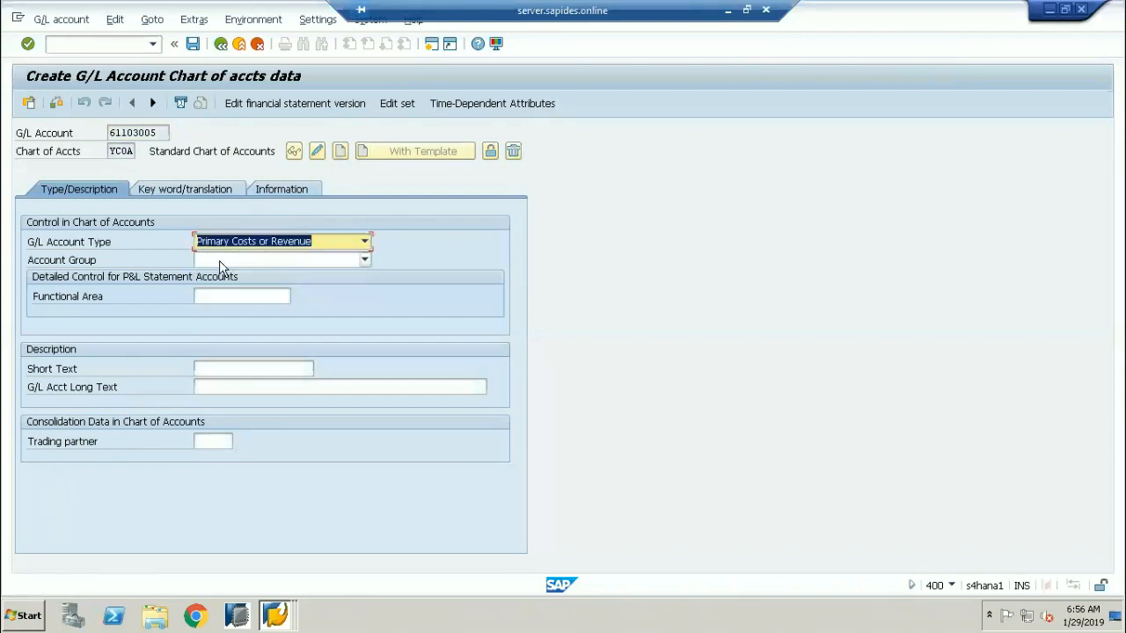
pyautogui.click(219, 261)
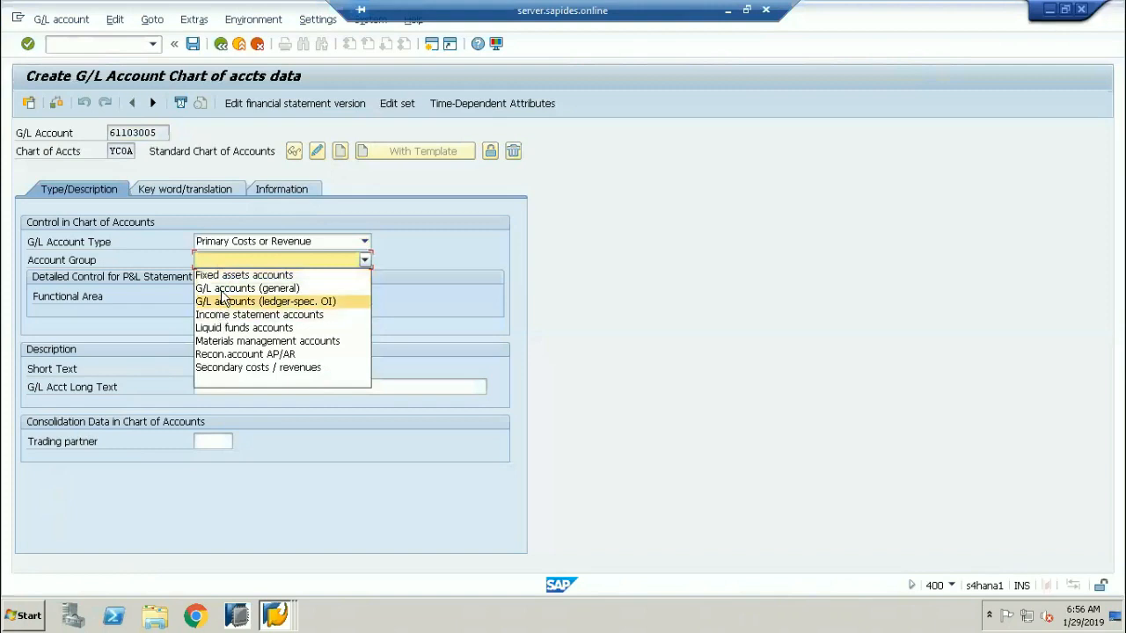
pyautogui.click(220, 288)
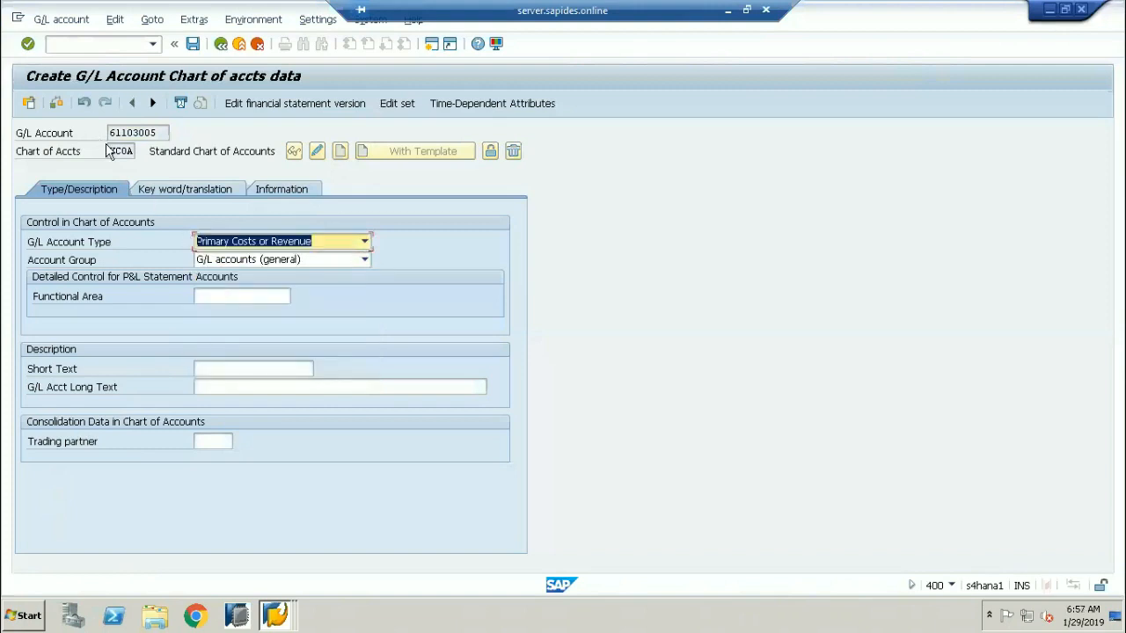
# Compare the G/L account's chart of accounts with the one shown in the chart of accounts details.
pyautogui.moveTo(111, 151); pyautogui.dragTo(139, 151)
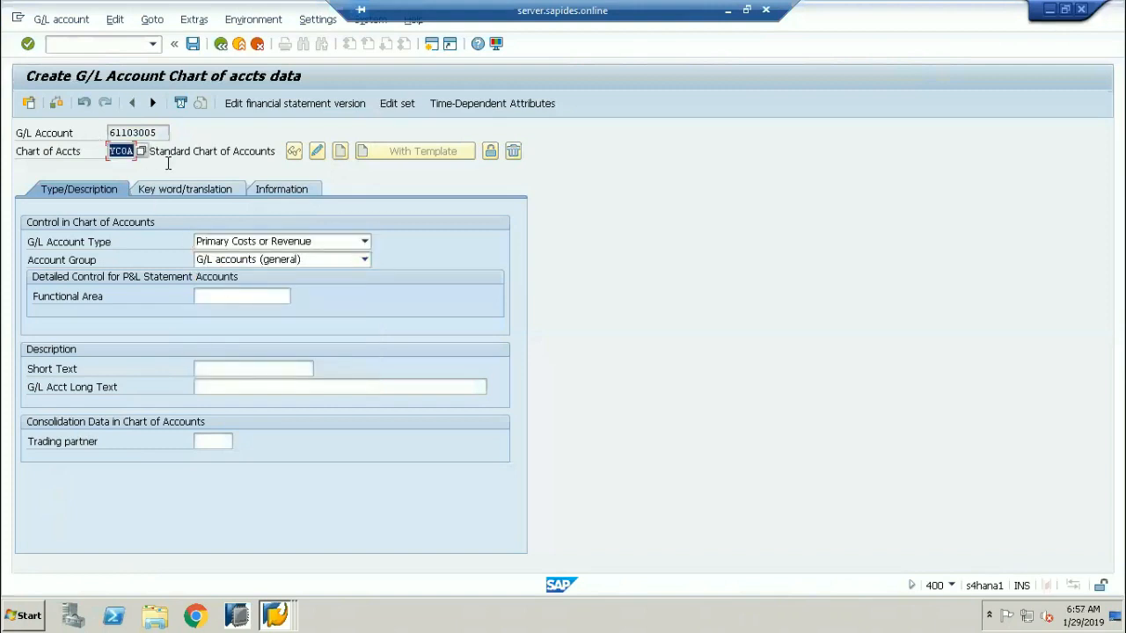
pyautogui.hotkey('alt', 'Tab')
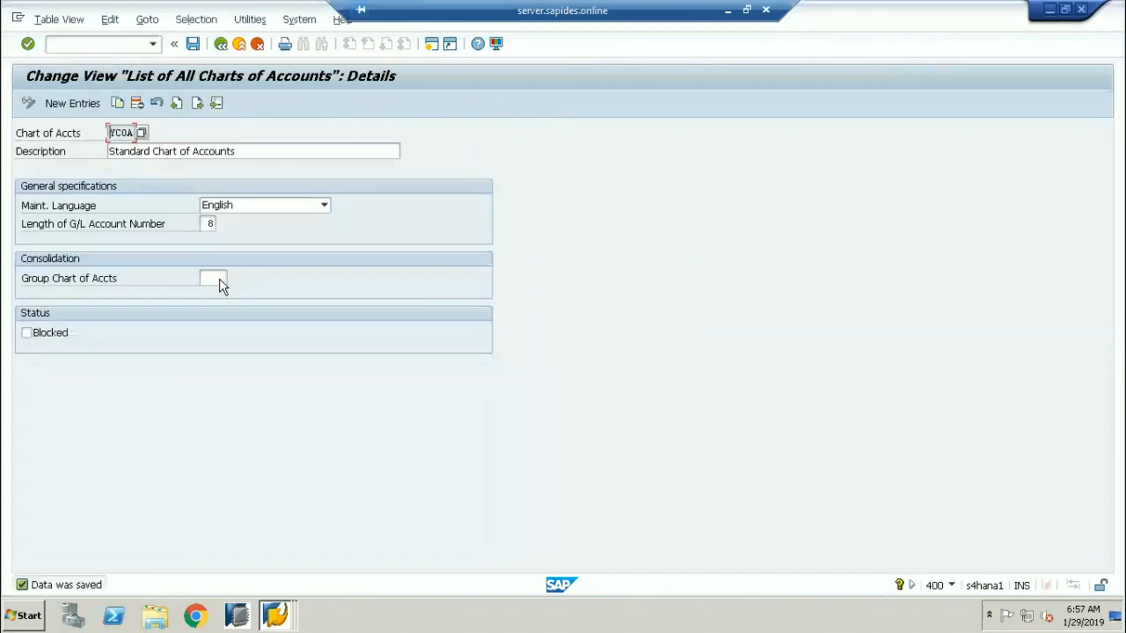
pyautogui.moveTo(139, 133); pyautogui.dragTo(109, 133)
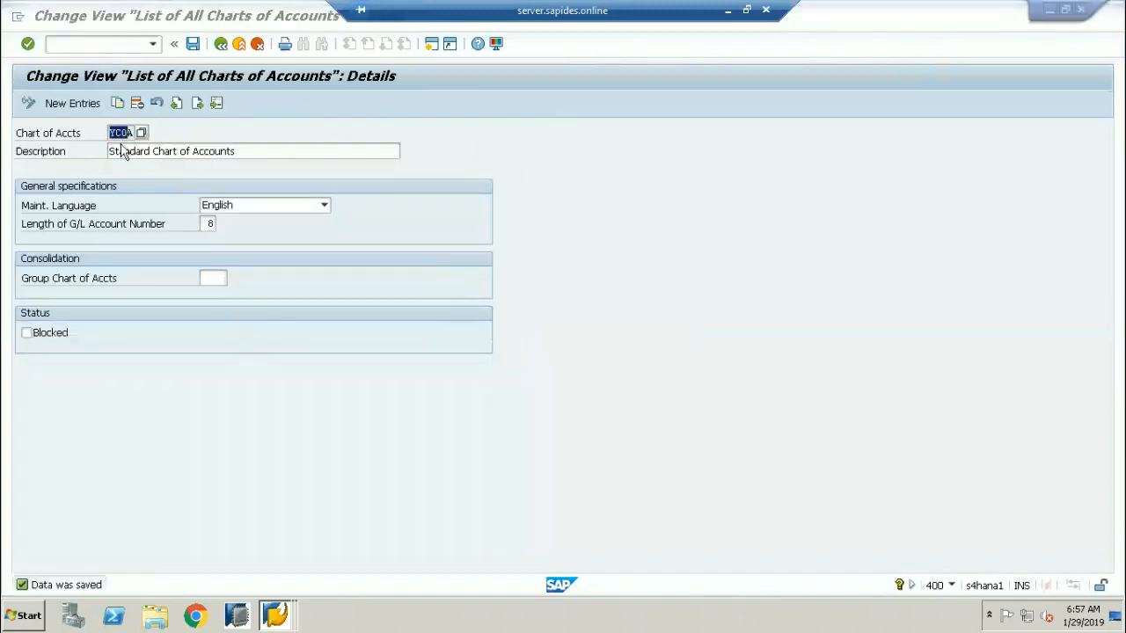
pyautogui.hotkey('alt', 'Tab')
# Describe the account as "Travel Exp. a/'c" with long text "Travel Exp. for Dom. A/c", save it, and check its number.
pyautogui.click(222, 369)
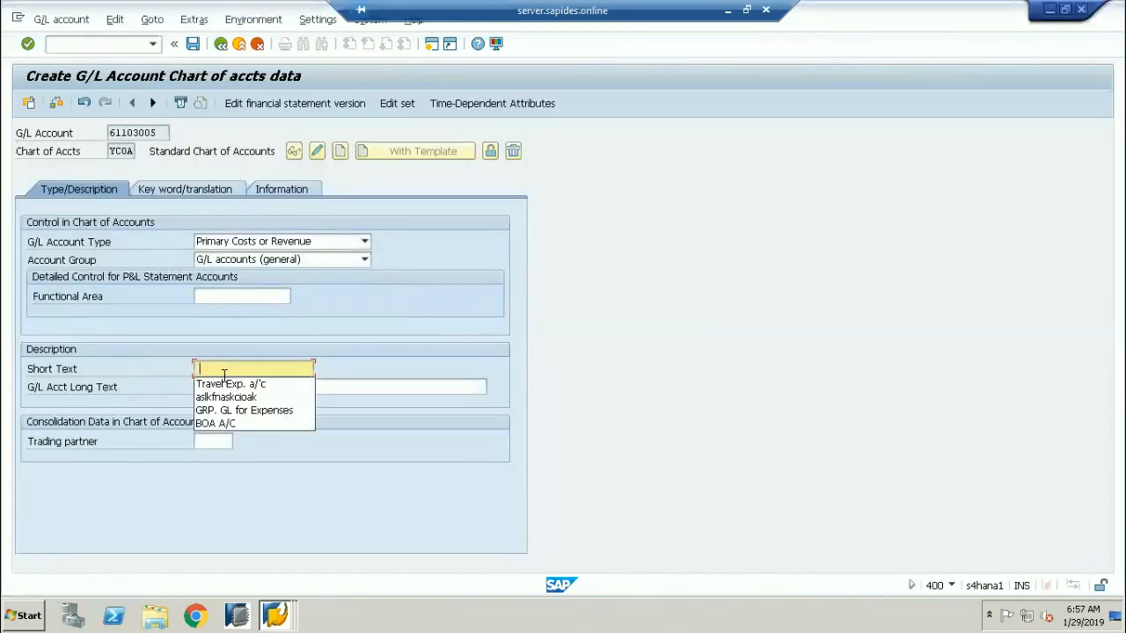
pyautogui.click(224, 385)
pyautogui.click(224, 387)
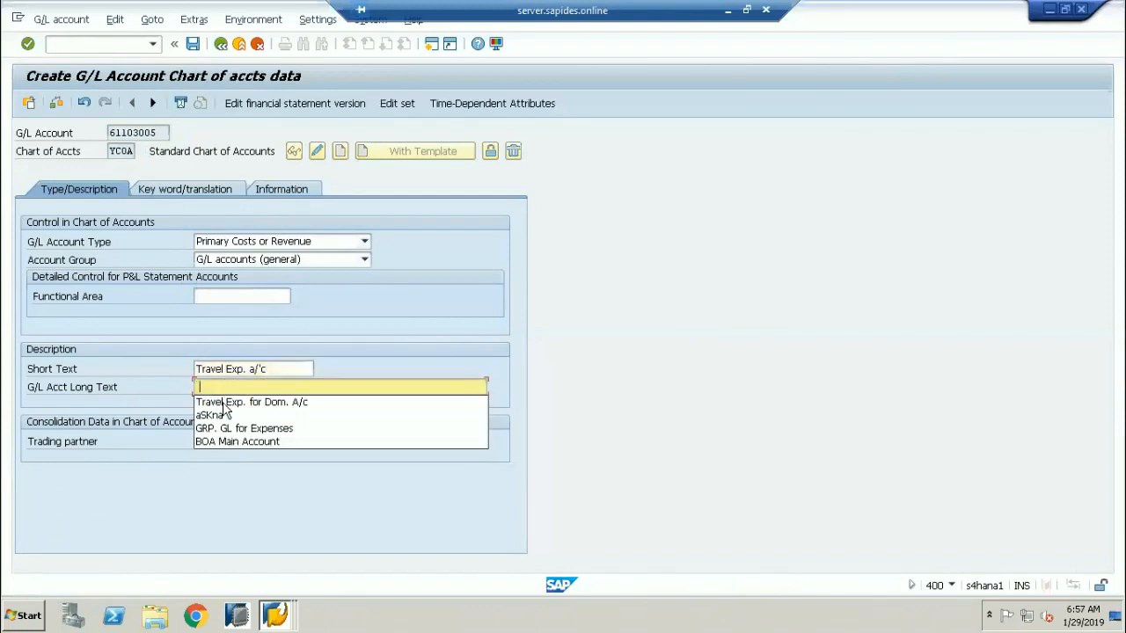
pyautogui.click(222, 402)
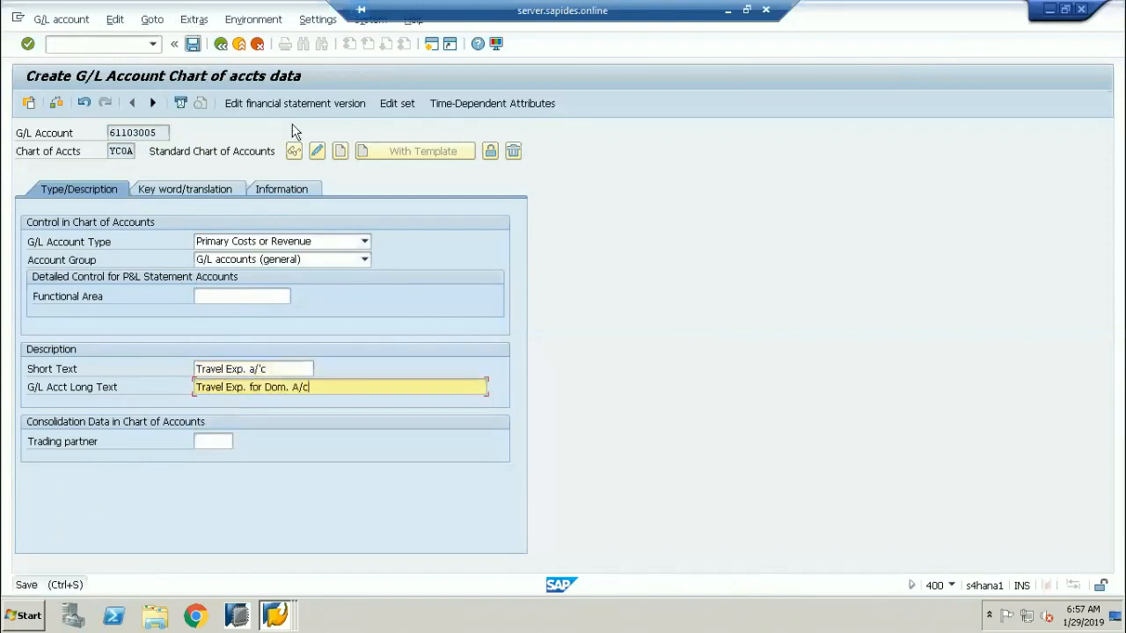
pyautogui.press('Return')
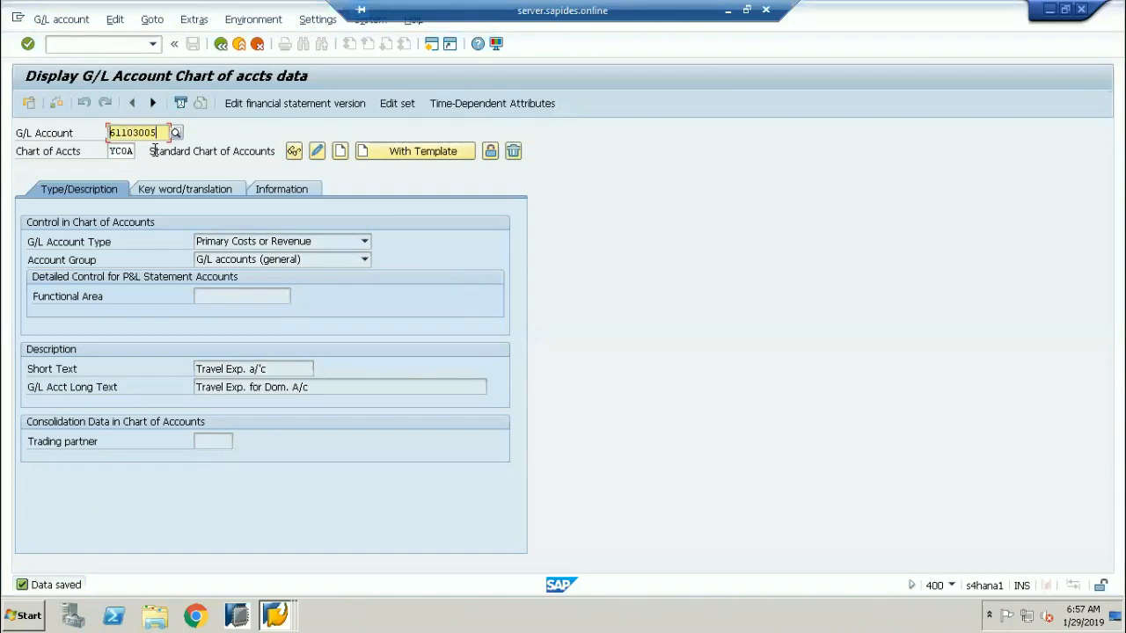
pyautogui.moveTo(158, 133); pyautogui.dragTo(105, 133)
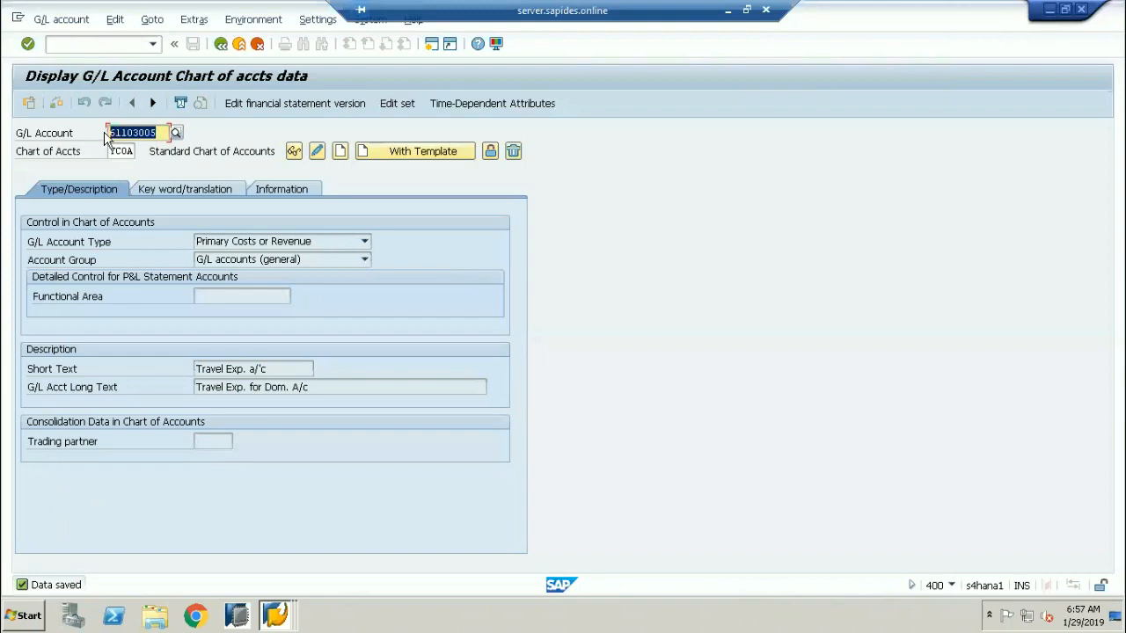
pyautogui.click(105, 132)
# Open the G/L account posting header in a new session, starting from the chart of accounts details.
pyautogui.click(277, 616)
pyautogui.click(300, 584)
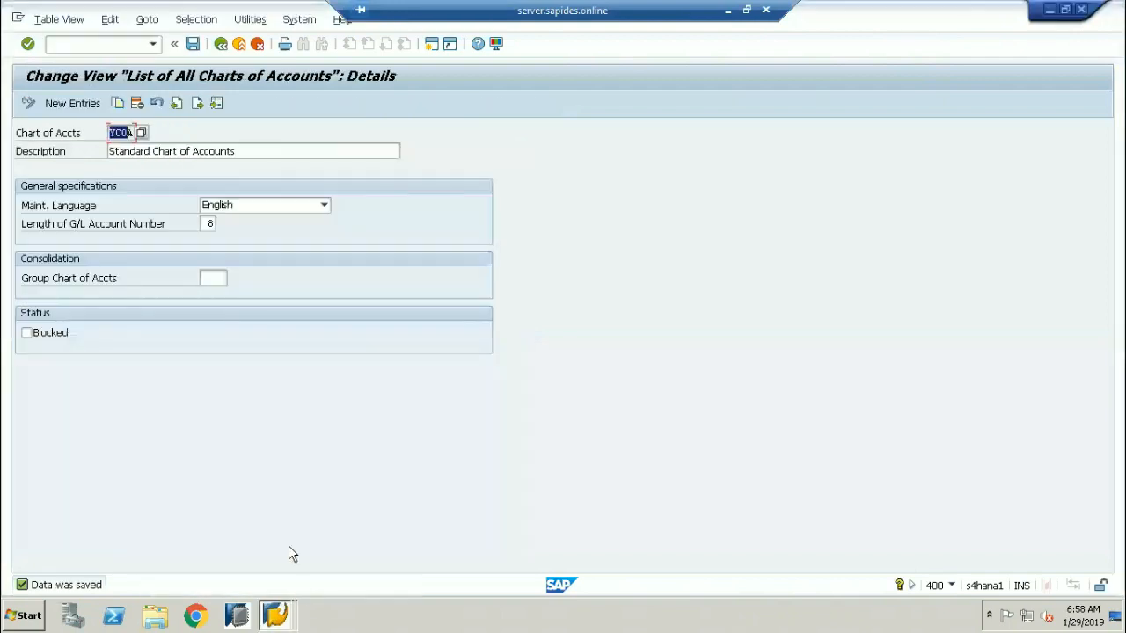
pyautogui.click(119, 44)
pyautogui.write('/o')
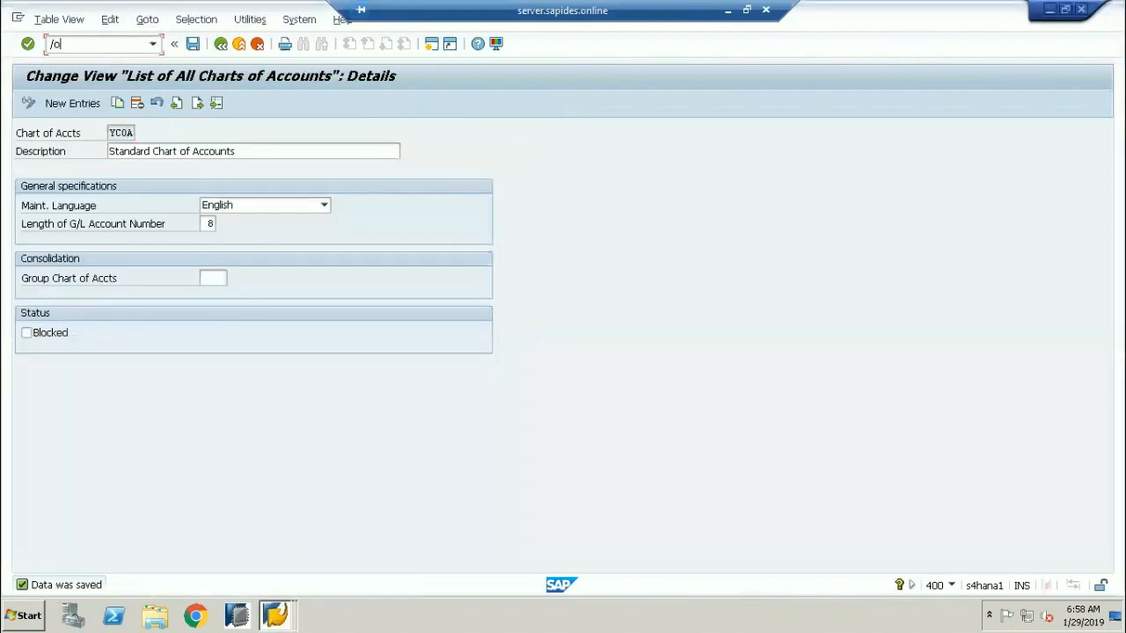
pyautogui.write('f-00')
pyautogui.press('Return')
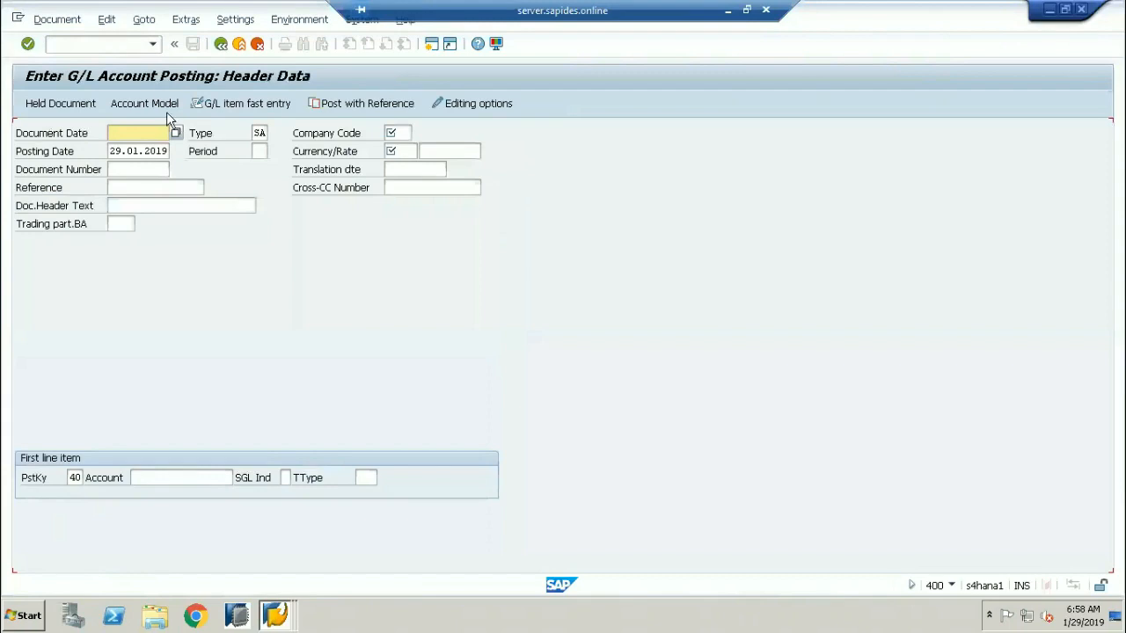
# Set the posting's document date to 26.01.2019 and its company code to 1710.
pyautogui.click(143, 137)
pyautogui.write('2')
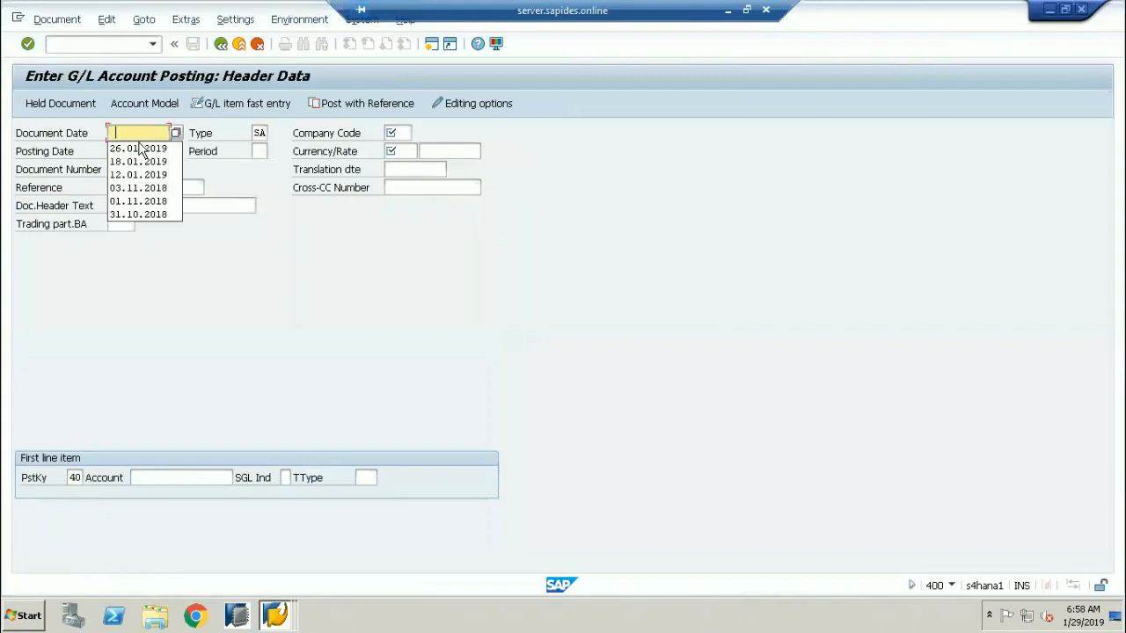
pyautogui.click(141, 149)
pyautogui.press('Tab')
pyautogui.press('Tab')
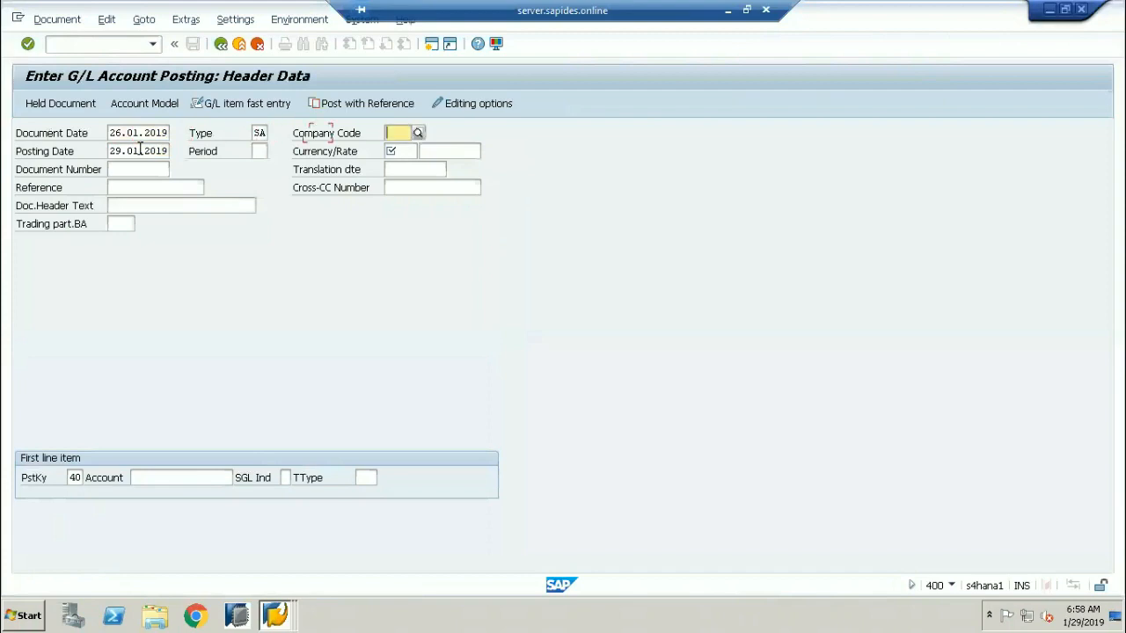
pyautogui.write('1710')
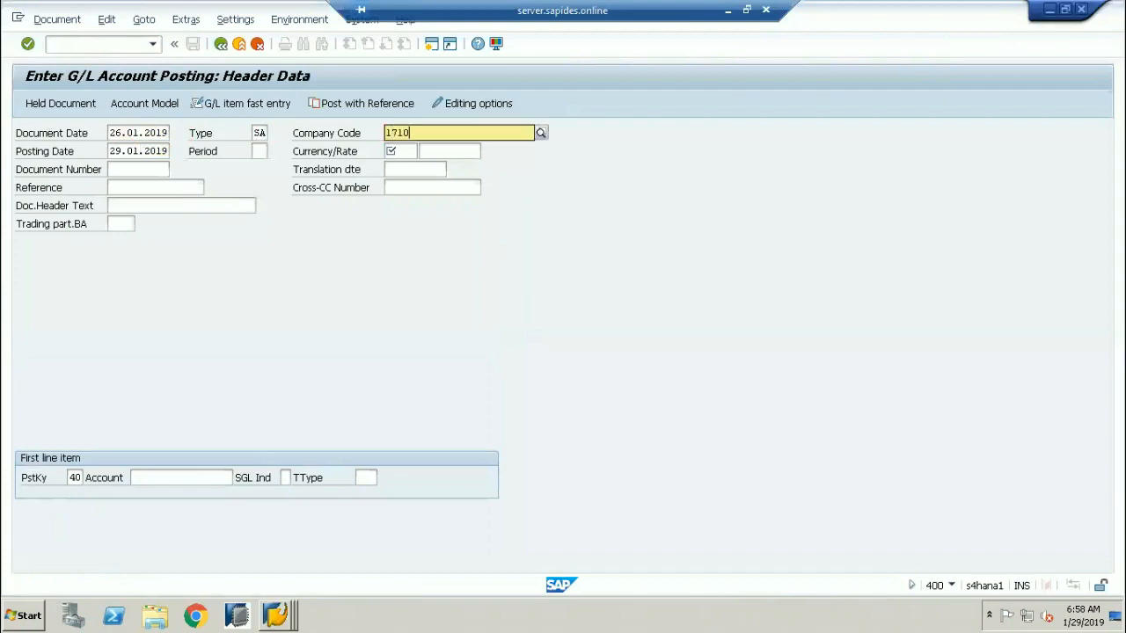
pyautogui.press('Return')
pyautogui.press('Tab')
pyautogui.press('Tab')
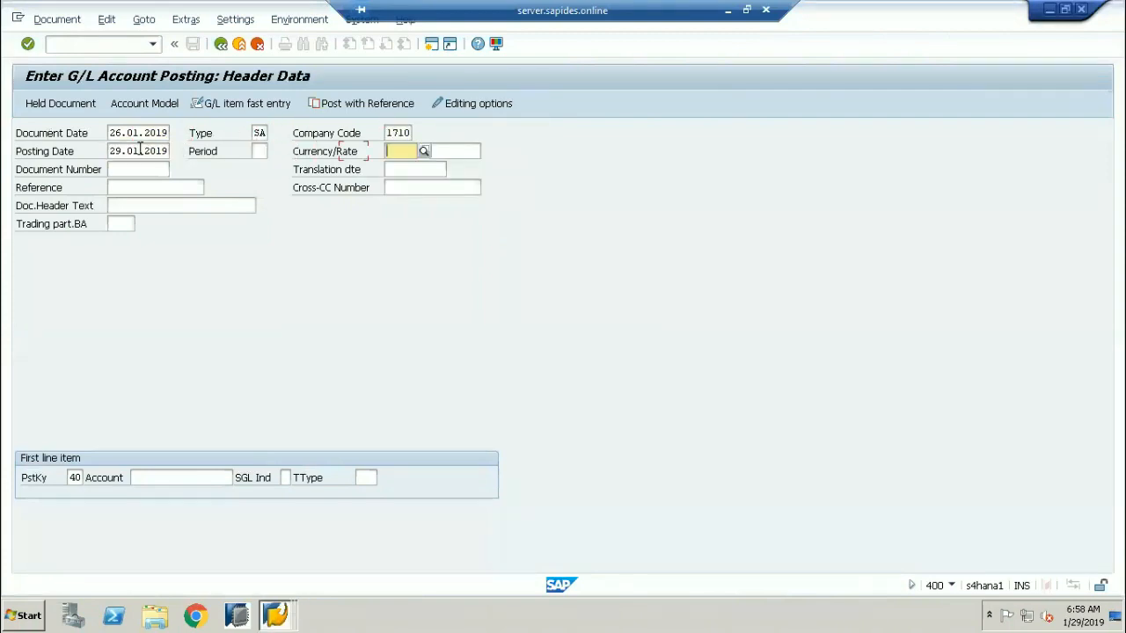
# Set the posting currency to USD and the document header text to "Travel EXP. FOR JAN".
pyautogui.write('usd')
pyautogui.press('Tab')
pyautogui.press('Tab')
pyautogui.press('Tab')
pyautogui.press('Tab')
pyautogui.press('Tab')
pyautogui.press('Tab')
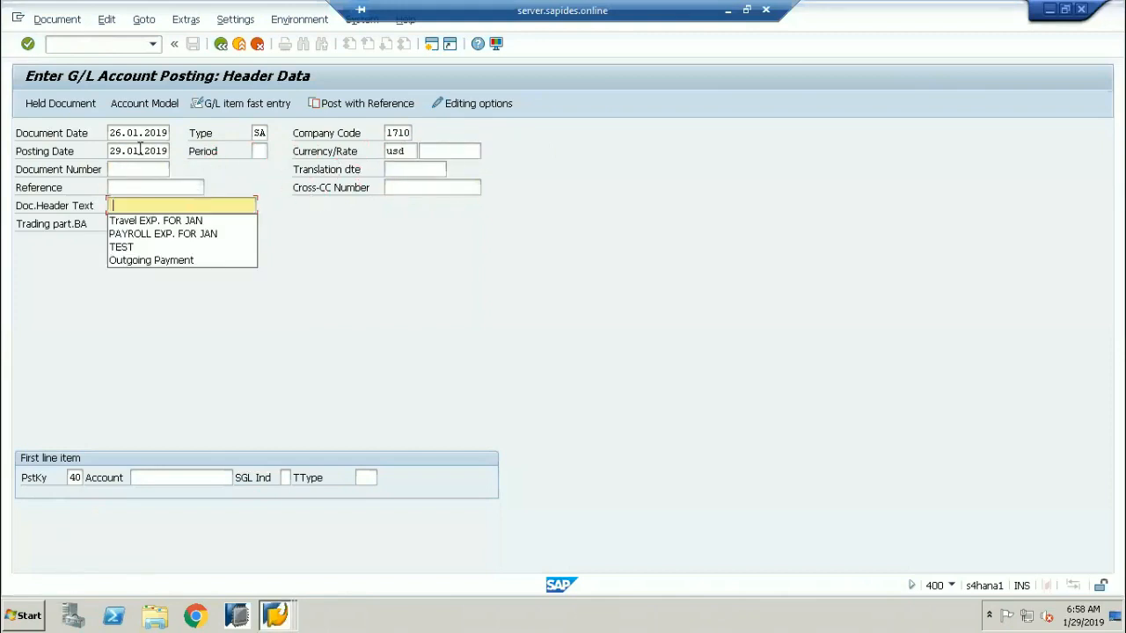
pyautogui.click(158, 220)
# Copy the new travel expense account's number from its chart of accounts data, checking its chart of accounts against the posting's company code.
pyautogui.click(164, 476)
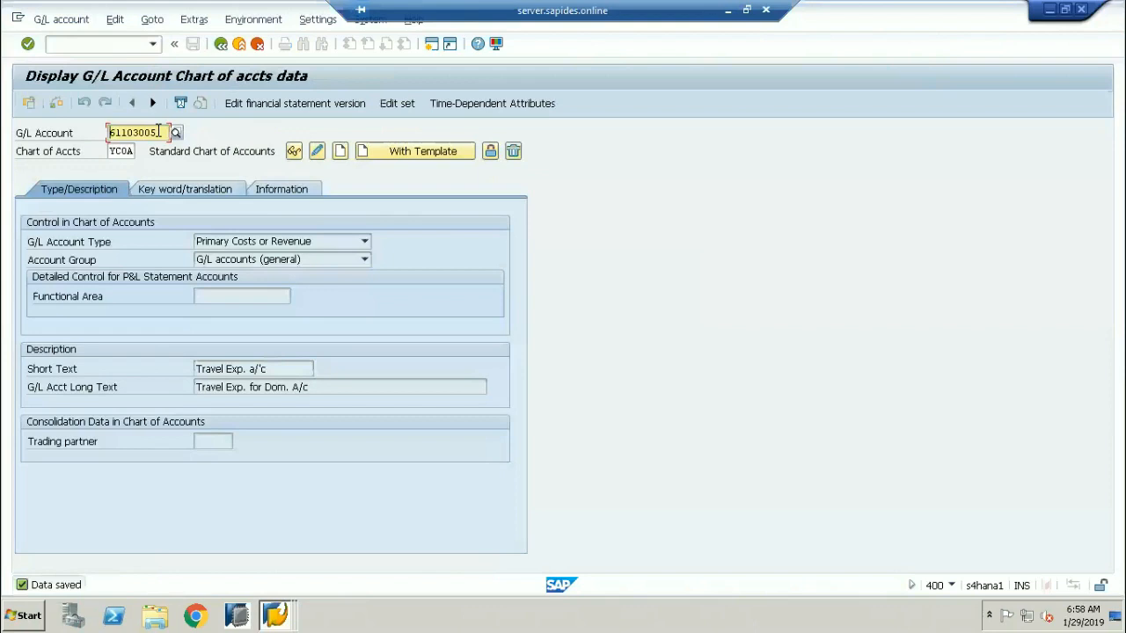
pyautogui.moveTo(162, 132); pyautogui.dragTo(106, 134)
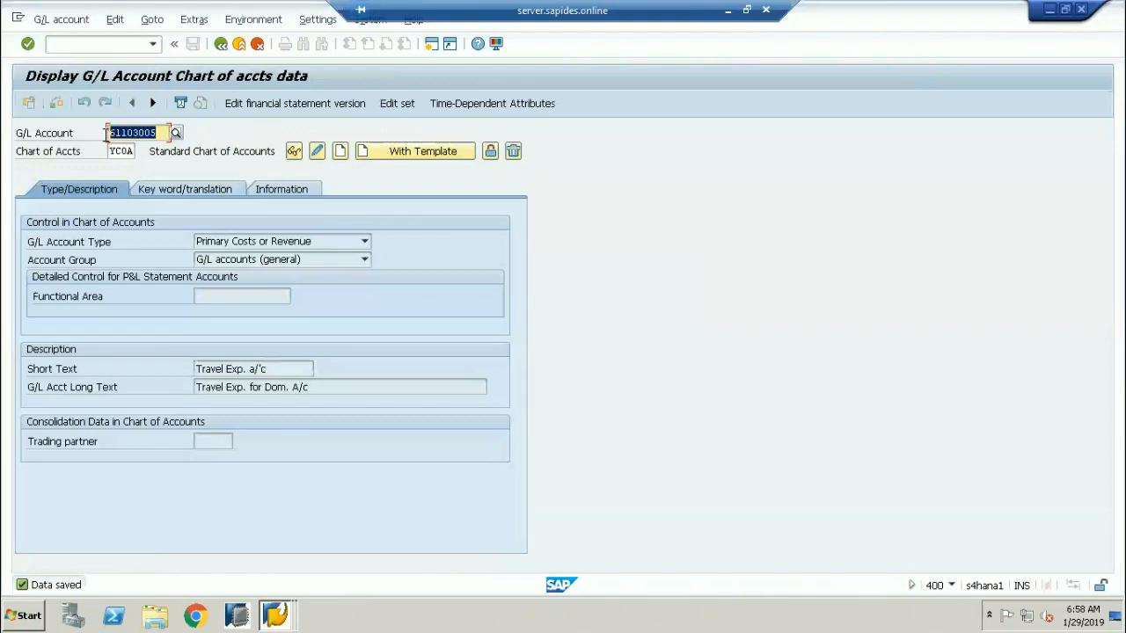
pyautogui.click(186, 231)
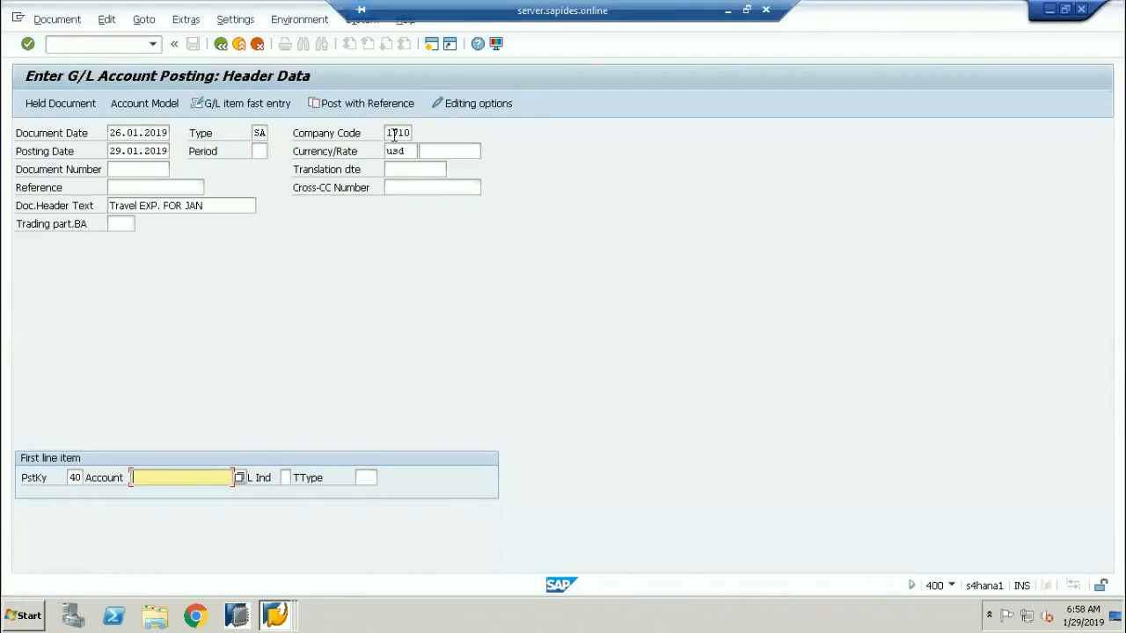
pyautogui.doubleClick(398, 133)
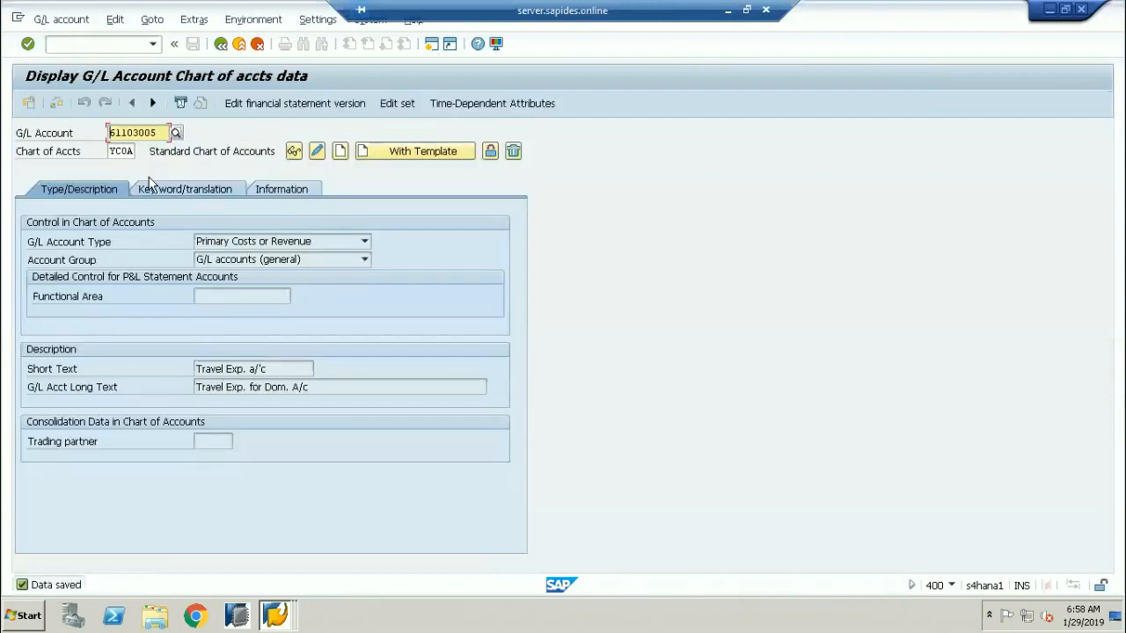
pyautogui.click(111, 153)
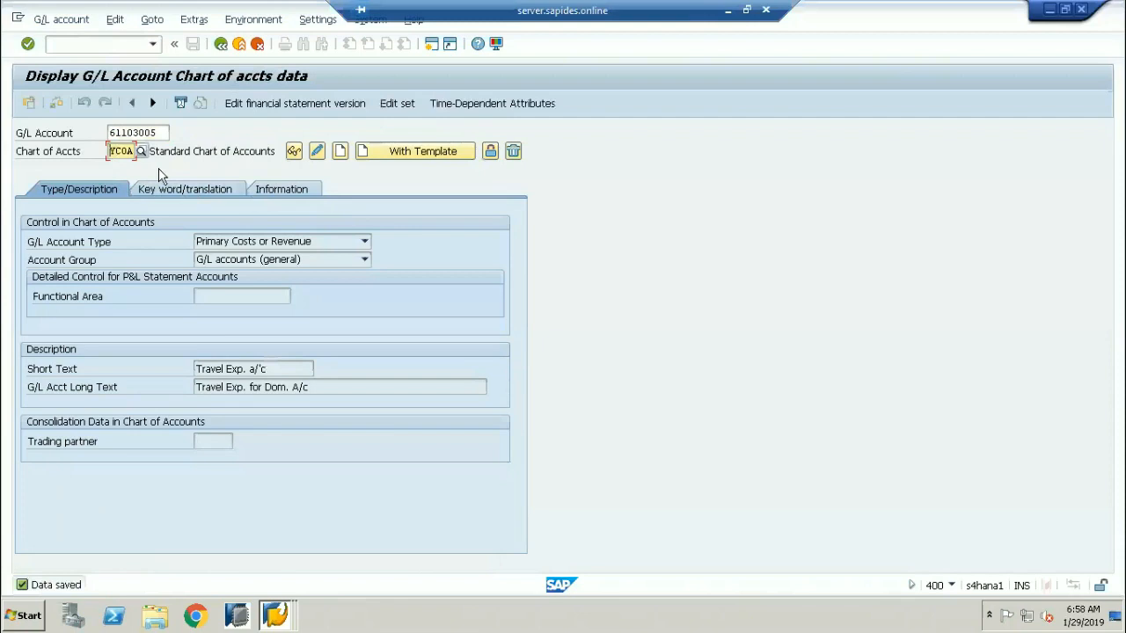
pyautogui.doubleClick(120, 153)
pyautogui.moveTo(181, 160); pyautogui.dragTo(86, 135)
pyautogui.hotkey('ctrl', 'c')
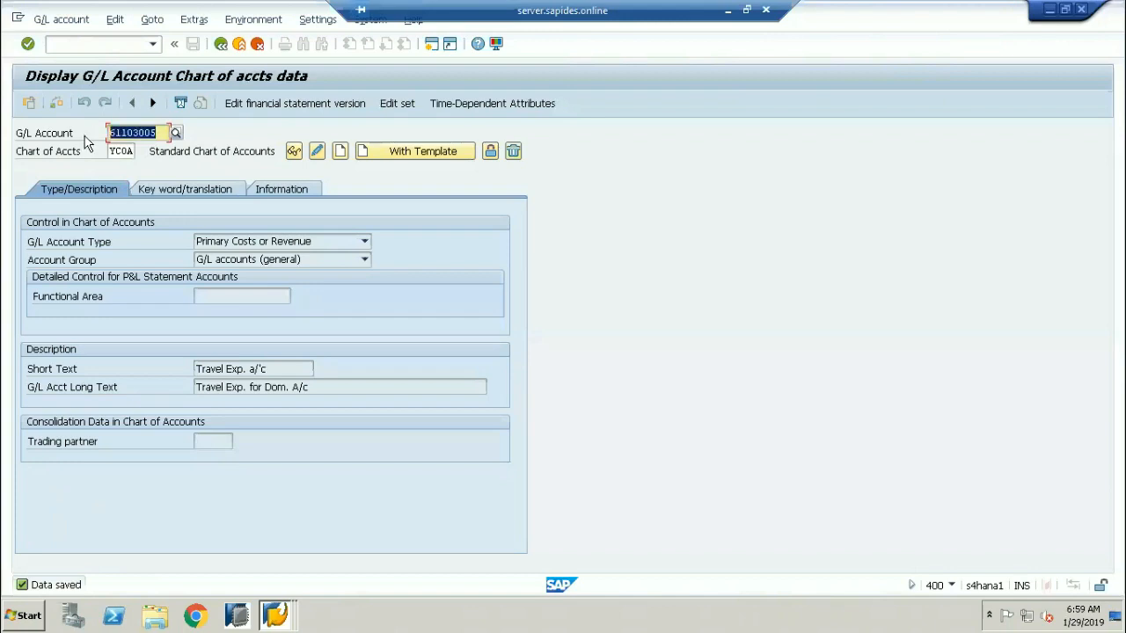
pyautogui.doubleClick(120, 153)
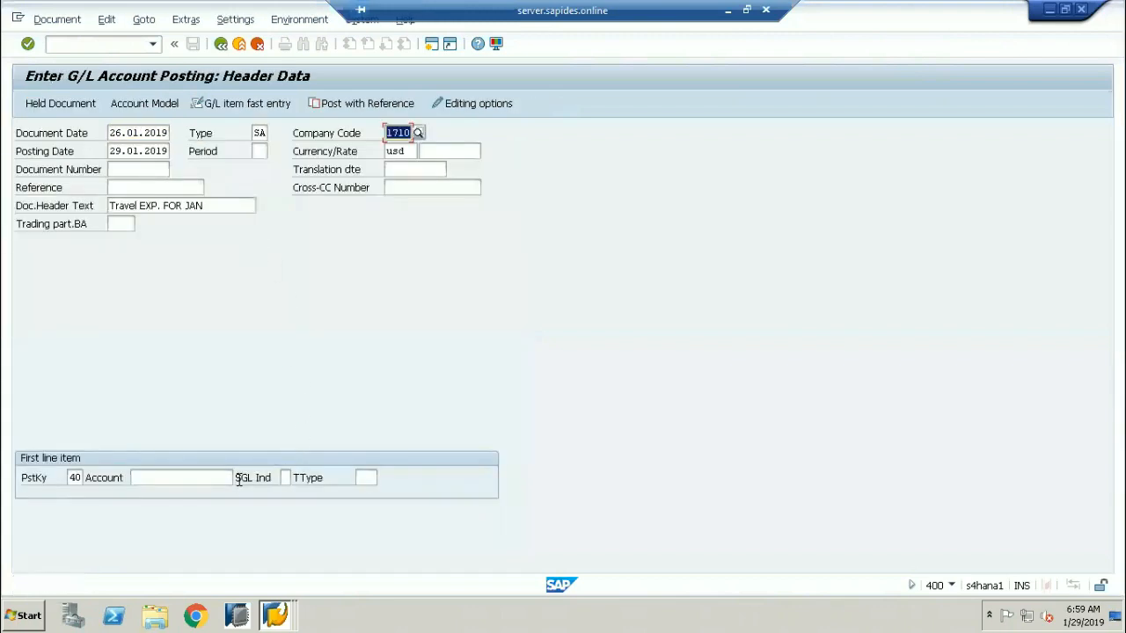
# Try to continue the posting in company code 1710 with the copied number as the first line item's account.
pyautogui.click(183, 478)
pyautogui.hotkey('ctrl', 'v')
pyautogui.moveTo(387, 133); pyautogui.dragTo(434, 131)
pyautogui.press('Return')
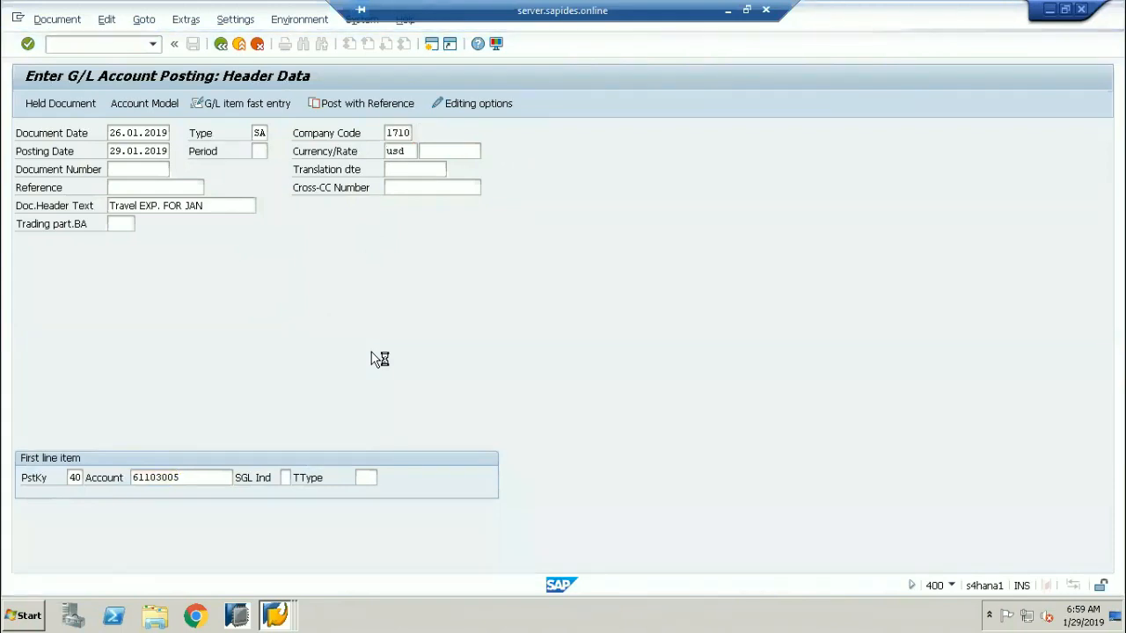
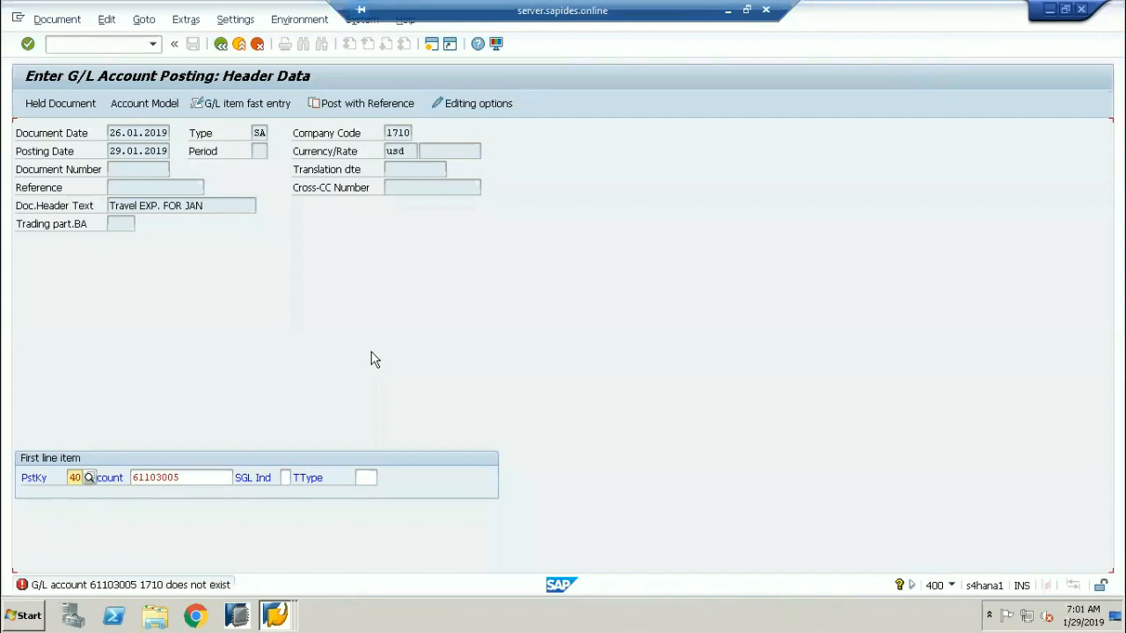
# Recheck the saved travel expense account's number and chart of accounts, and open FSS0 - In Company Code from individual processing.
pyautogui.hotkey('alt', 'Tab')
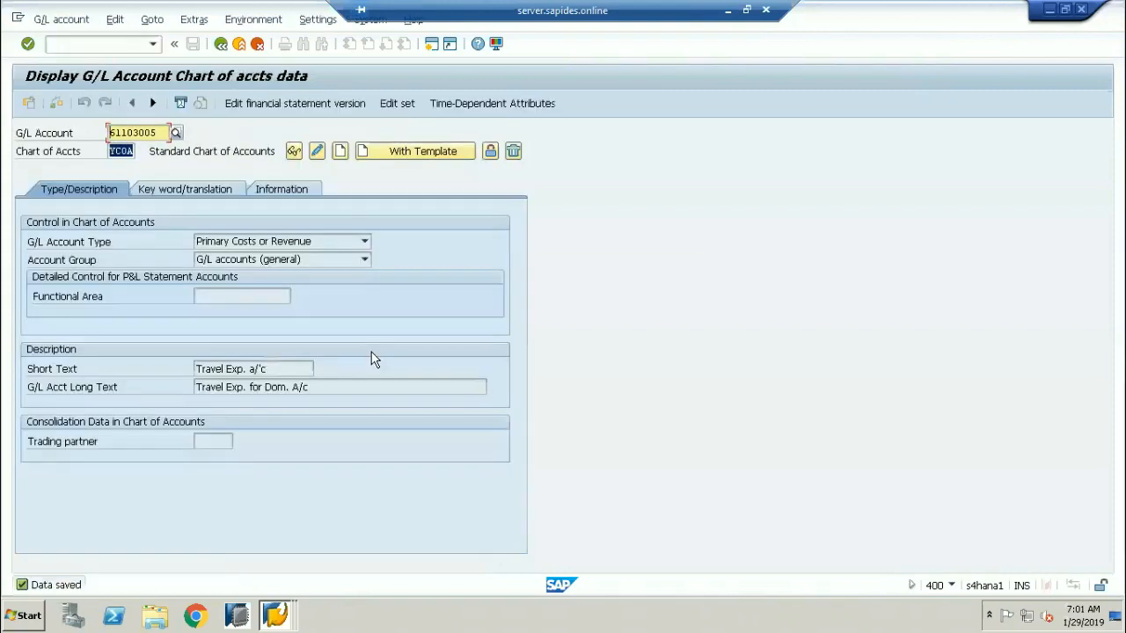
pyautogui.moveTo(158, 133); pyautogui.dragTo(97, 133)
pyautogui.click(160, 132)
pyautogui.click(131, 152)
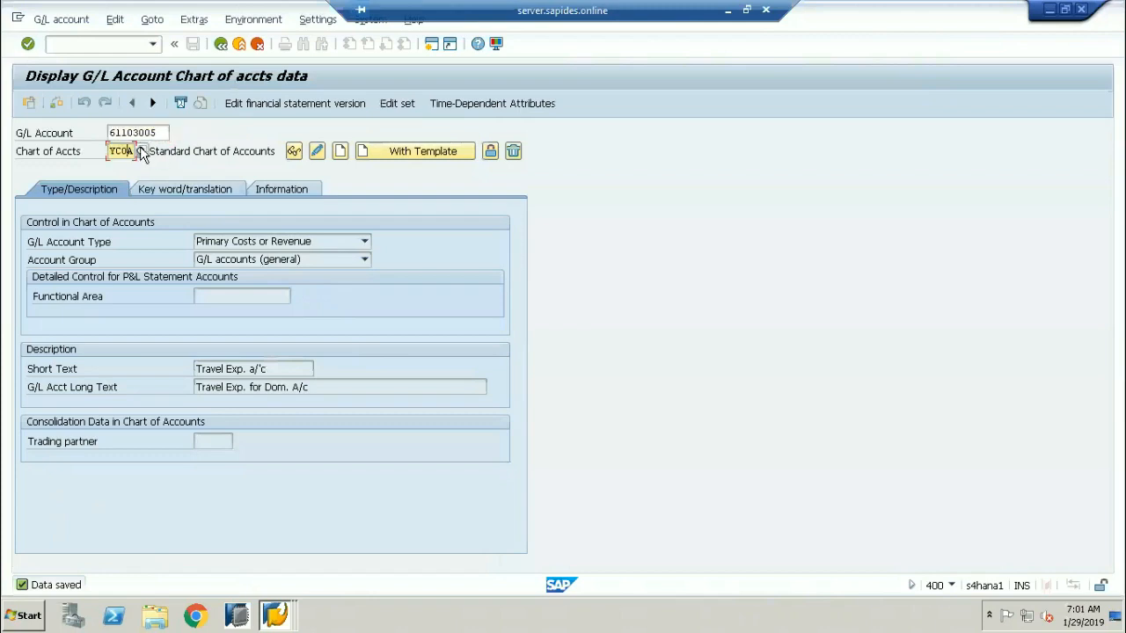
pyautogui.click(157, 133)
pyautogui.moveTo(156, 133); pyautogui.dragTo(93, 134)
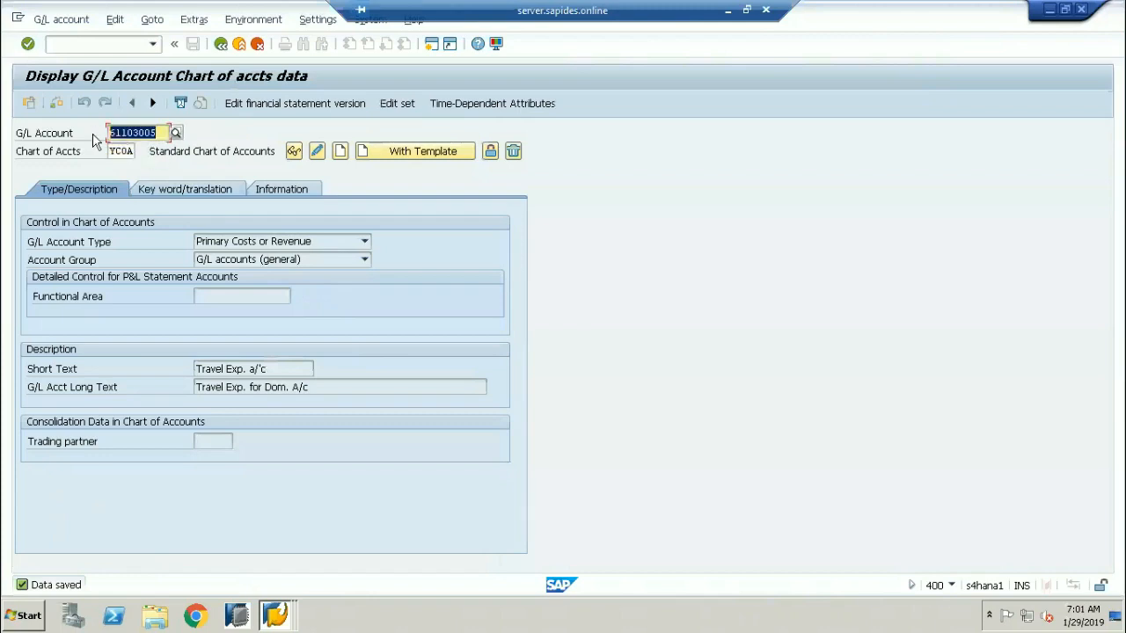
pyautogui.click(220, 43)
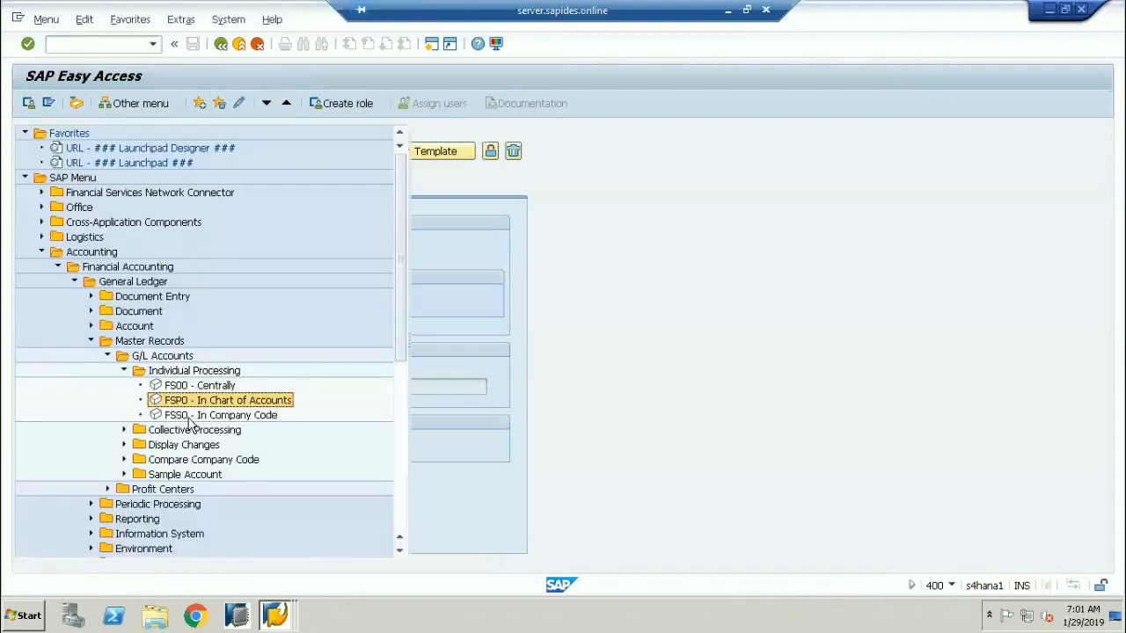
pyautogui.click(207, 418)
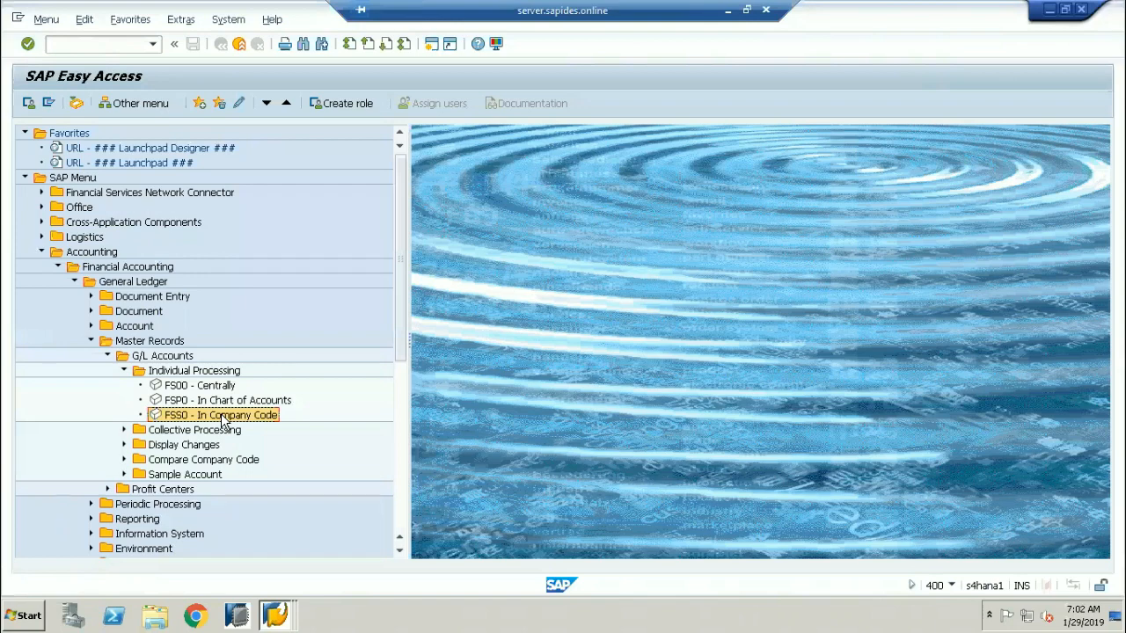
pyautogui.doubleClick(223, 419)
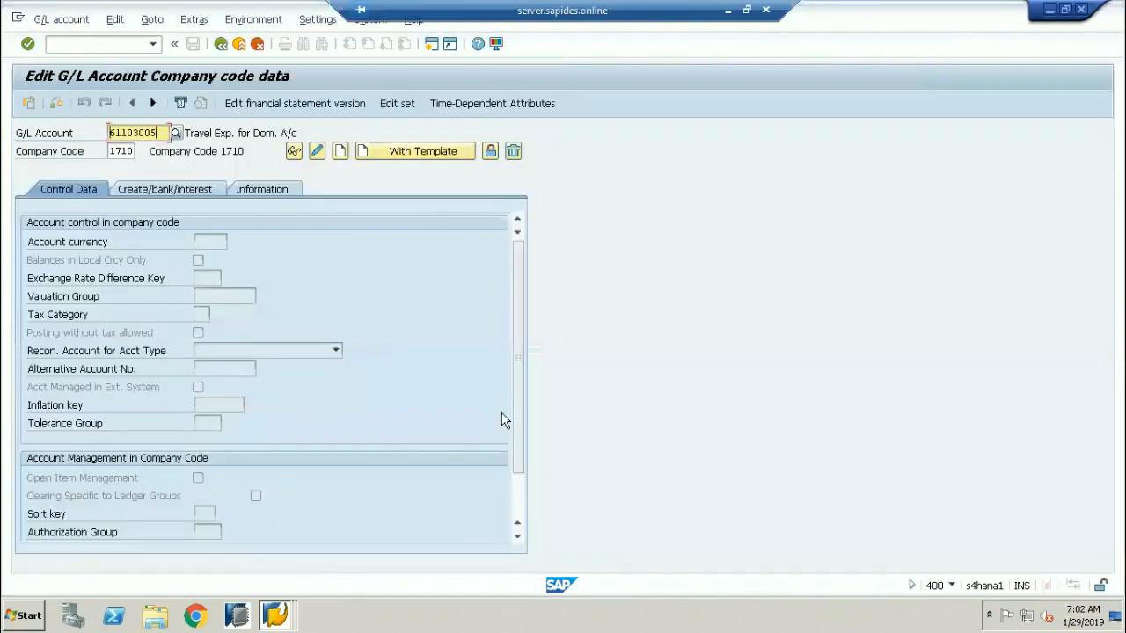
# Check the travel expense account's number and start creating its company code data for company code 1710.
pyautogui.doubleClick(168, 131)
pyautogui.click(159, 132)
pyautogui.moveTo(155, 132); pyautogui.dragTo(98, 132)
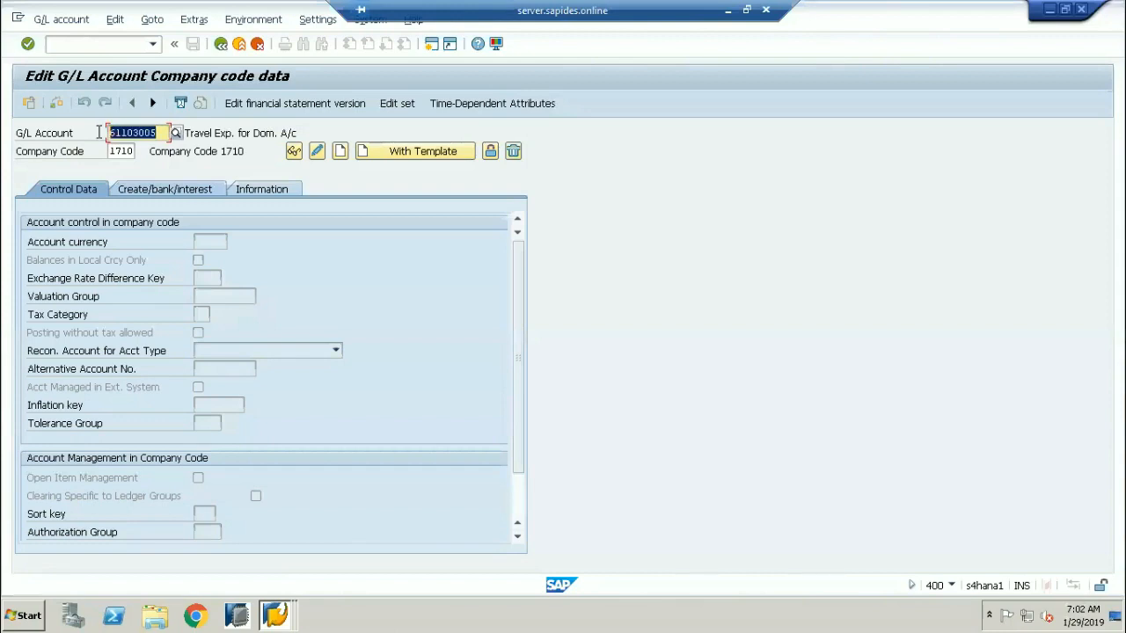
pyautogui.click(63, 160)
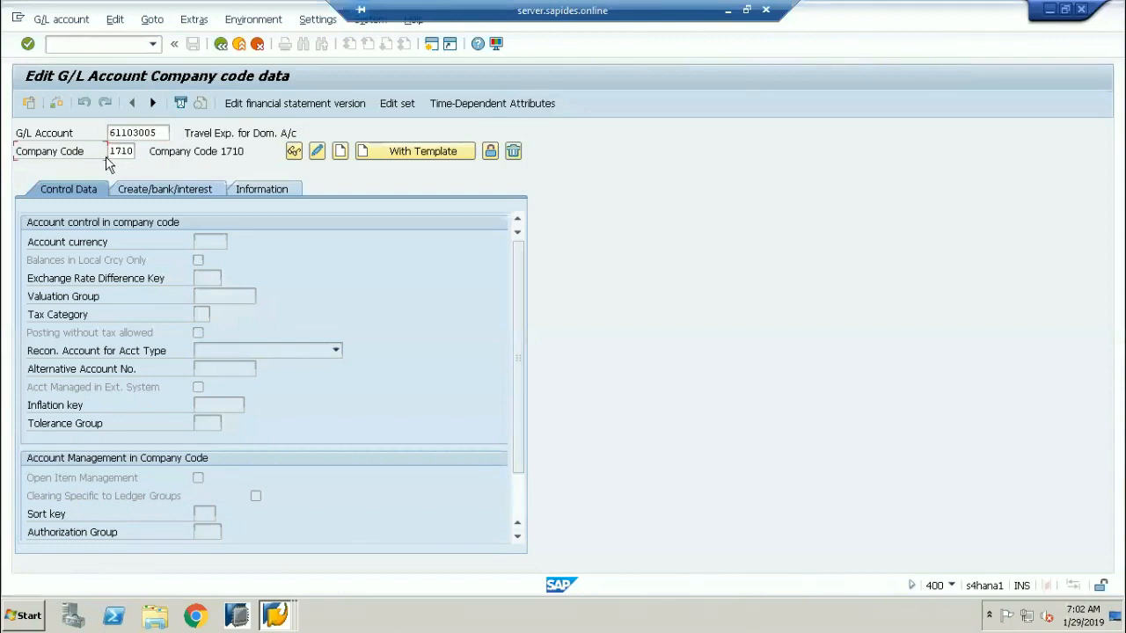
pyautogui.moveTo(112, 155); pyautogui.dragTo(181, 165)
pyautogui.click(339, 154)
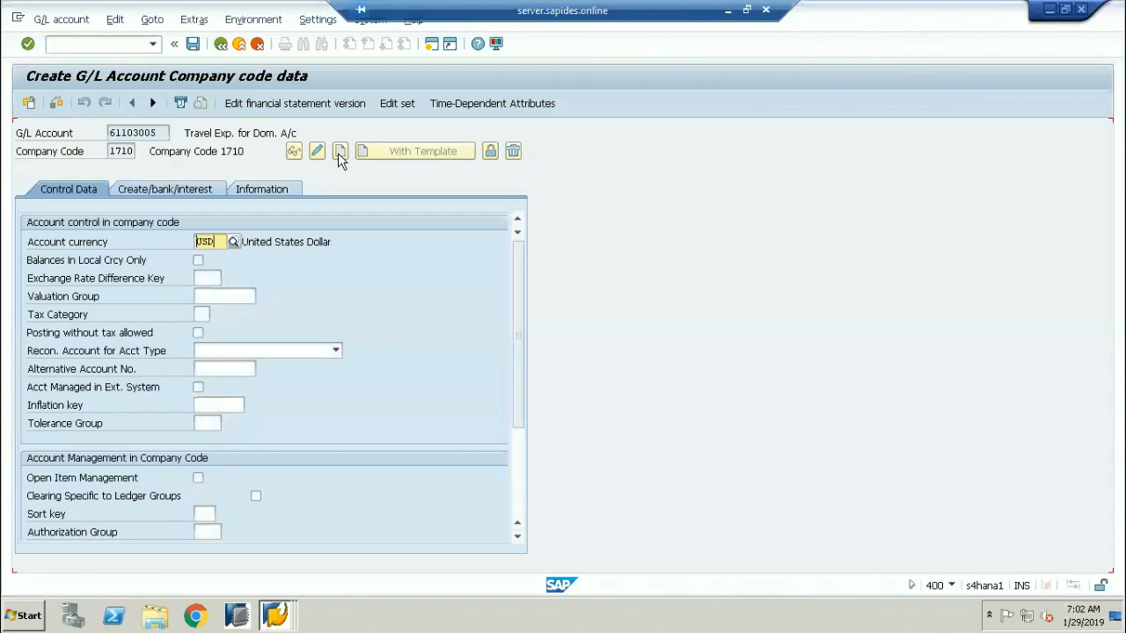
# Examine the account currency of the new company code data in relation to the G/L account.
pyautogui.click(98, 245)
pyautogui.moveTo(218, 246); pyautogui.dragTo(181, 241)
pyautogui.click(88, 248)
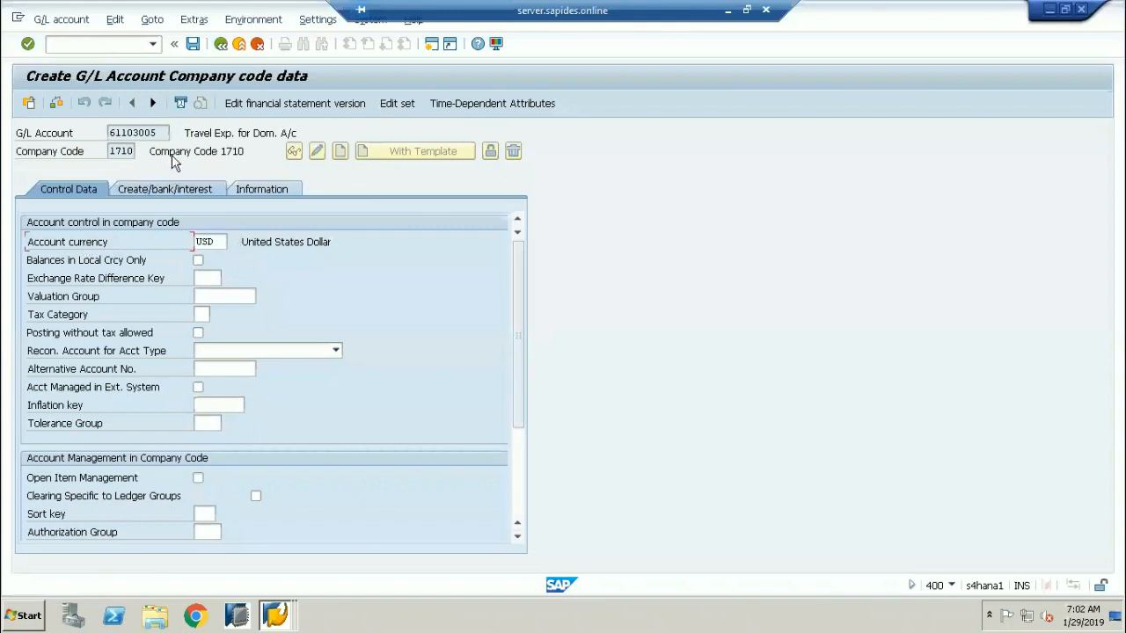
pyautogui.moveTo(158, 135); pyautogui.dragTo(99, 134)
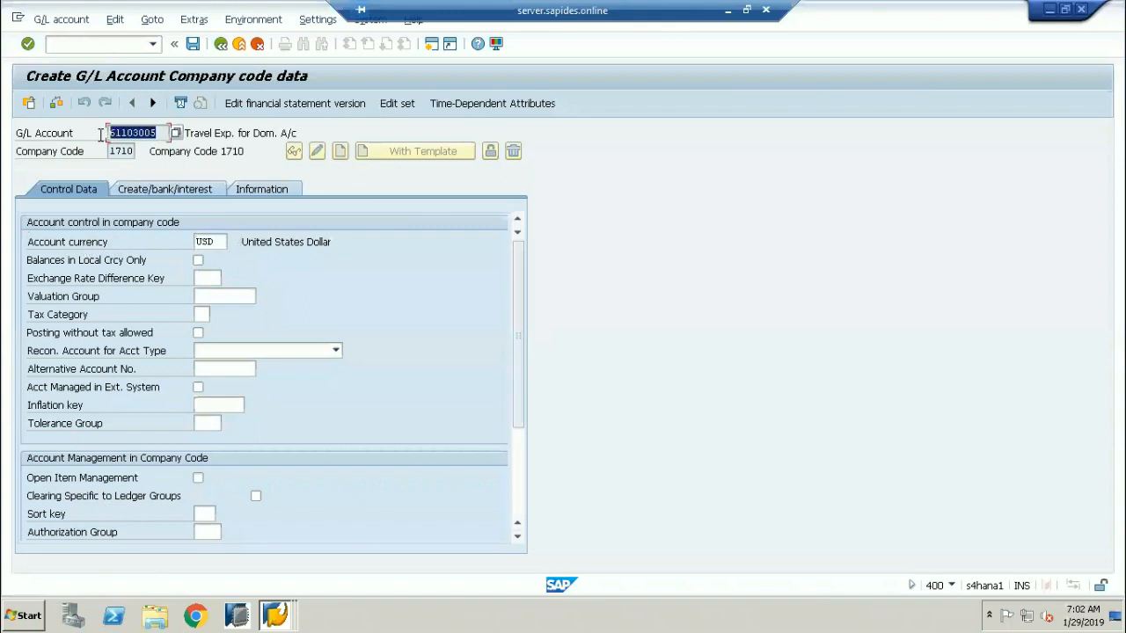
pyautogui.click(216, 242)
pyautogui.moveTo(178, 241); pyautogui.dragTo(177, 241)
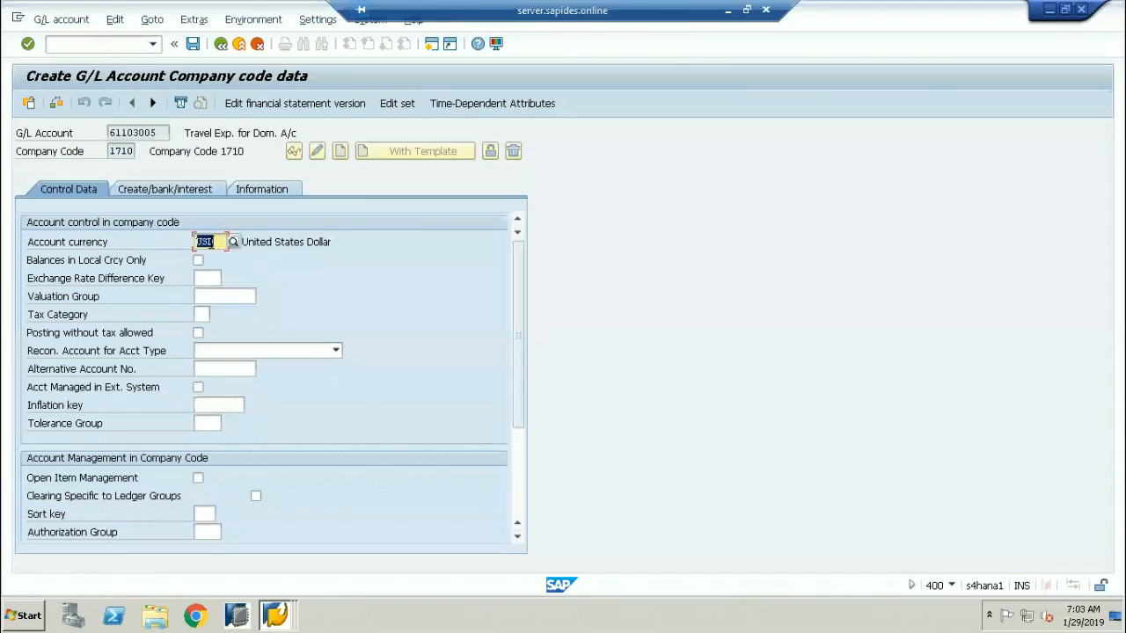
pyautogui.click(209, 241)
pyautogui.moveTo(208, 241); pyautogui.dragTo(186, 241)
pyautogui.click(118, 132)
pyautogui.moveTo(118, 132); pyautogui.dragTo(99, 132)
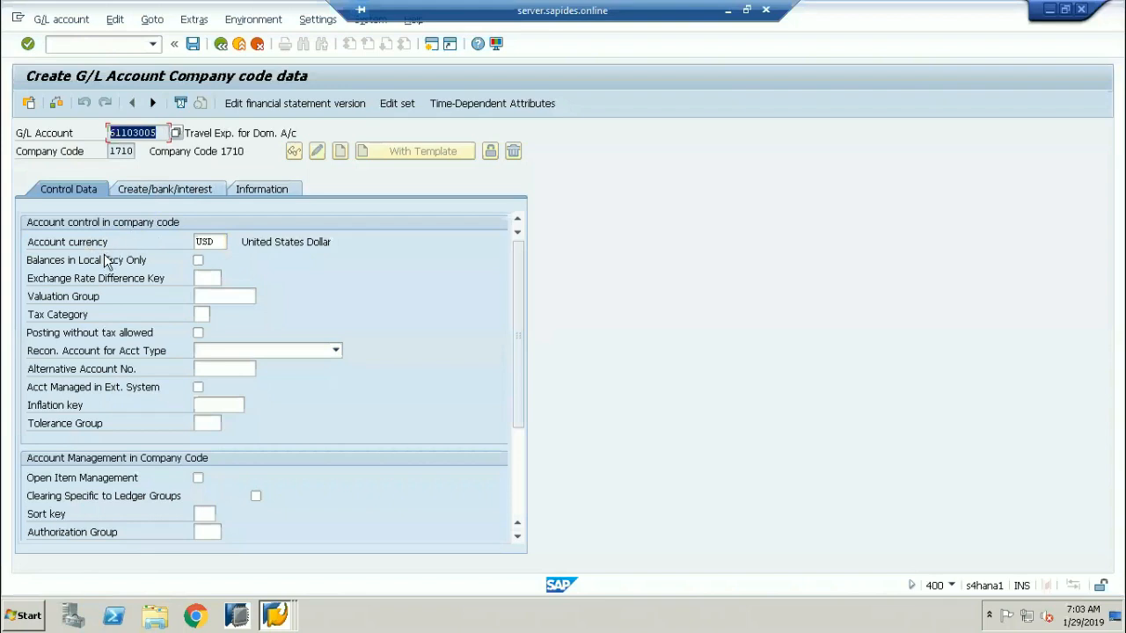
# Enable Balances in Local Crcy Only for the account and read the help text on that indicator.
pyautogui.click(198, 260)
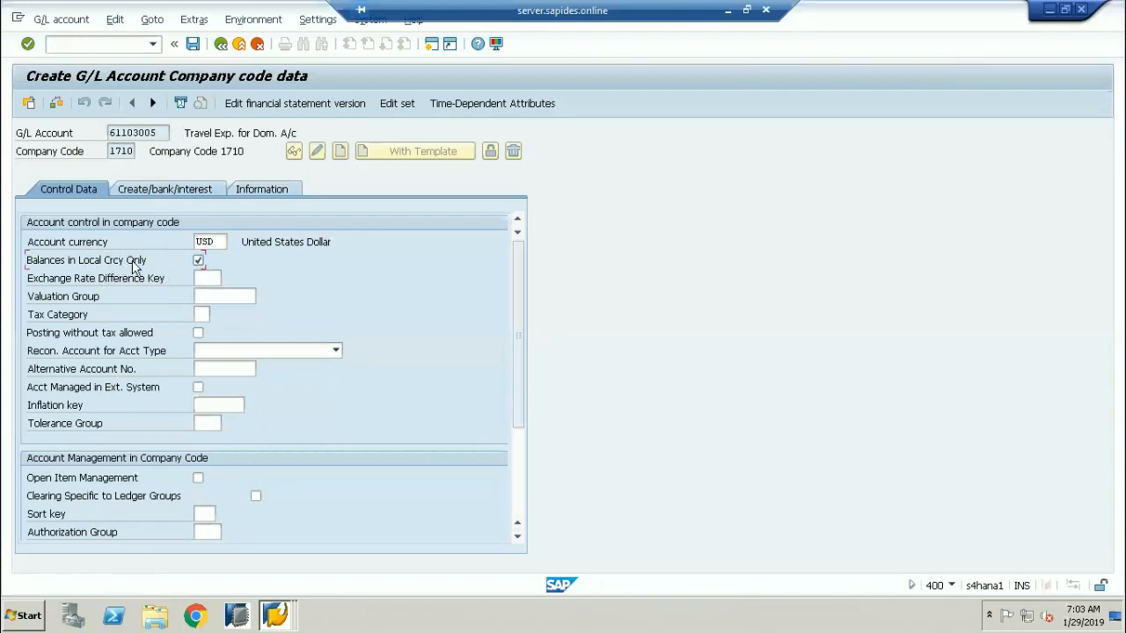
pyautogui.rightClick(204, 264)
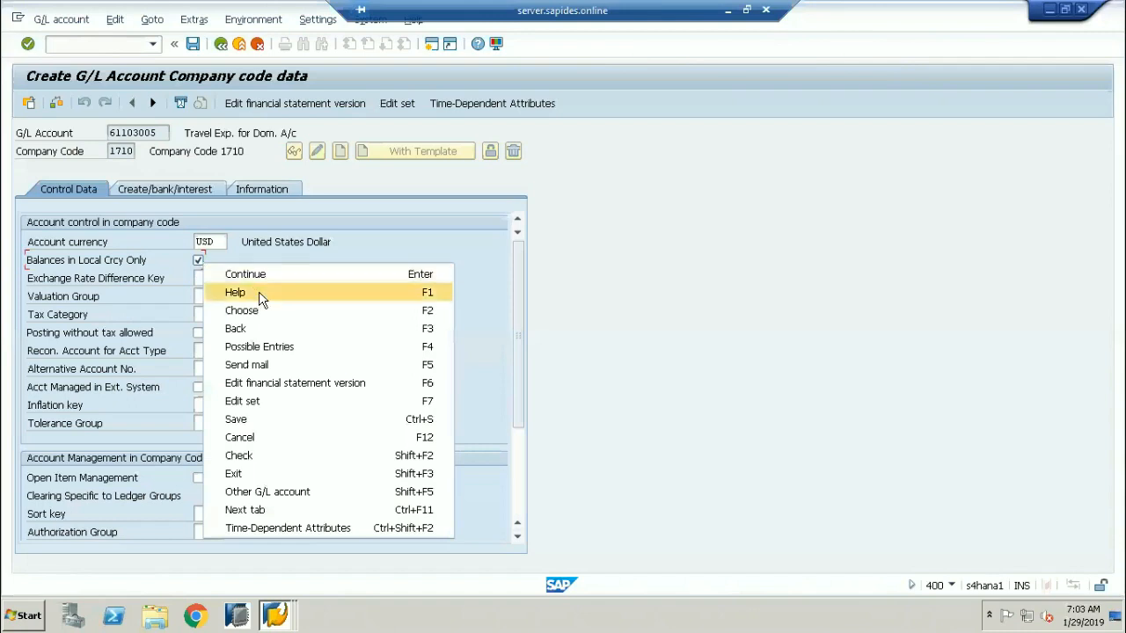
pyautogui.click(259, 293)
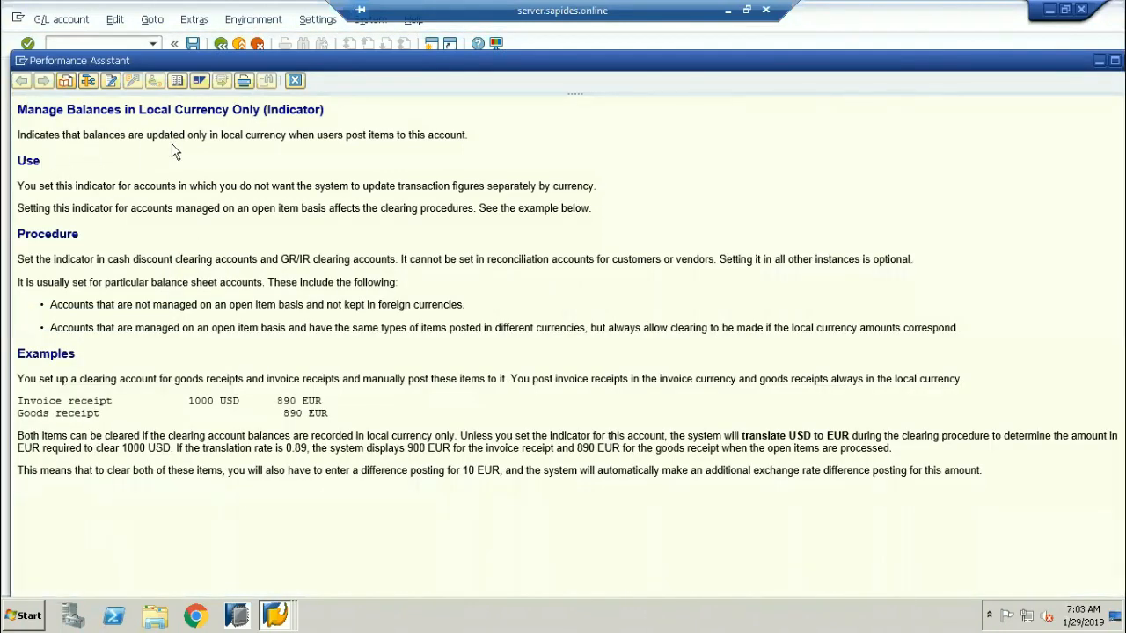
pyautogui.moveTo(290, 137); pyautogui.dragTo(472, 138)
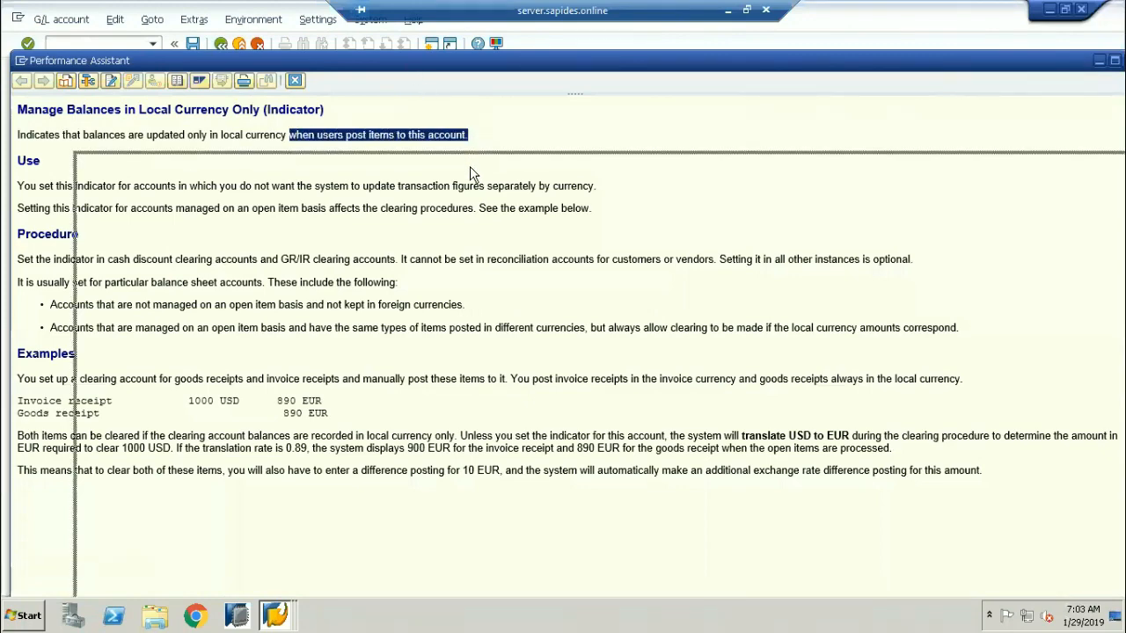
pyautogui.moveTo(228, 58); pyautogui.dragTo(293, 165)
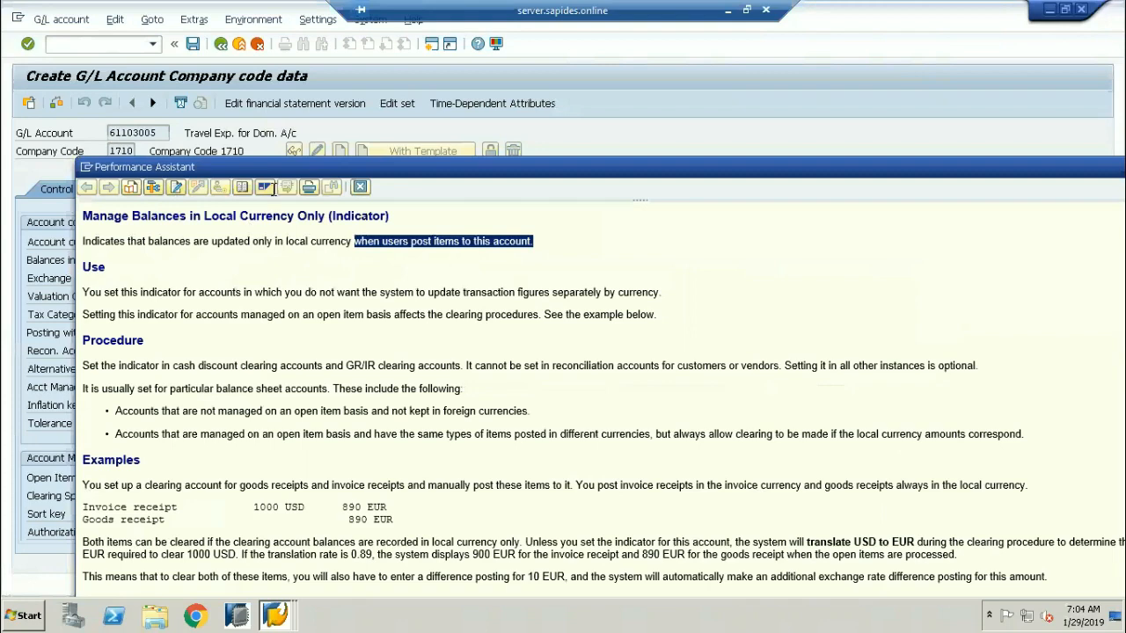
# Check the account currency against the help text on Balances in Local Crcy Only and bring the help text back into full view.
pyautogui.moveTo(275, 170); pyautogui.dragTo(429, 106)
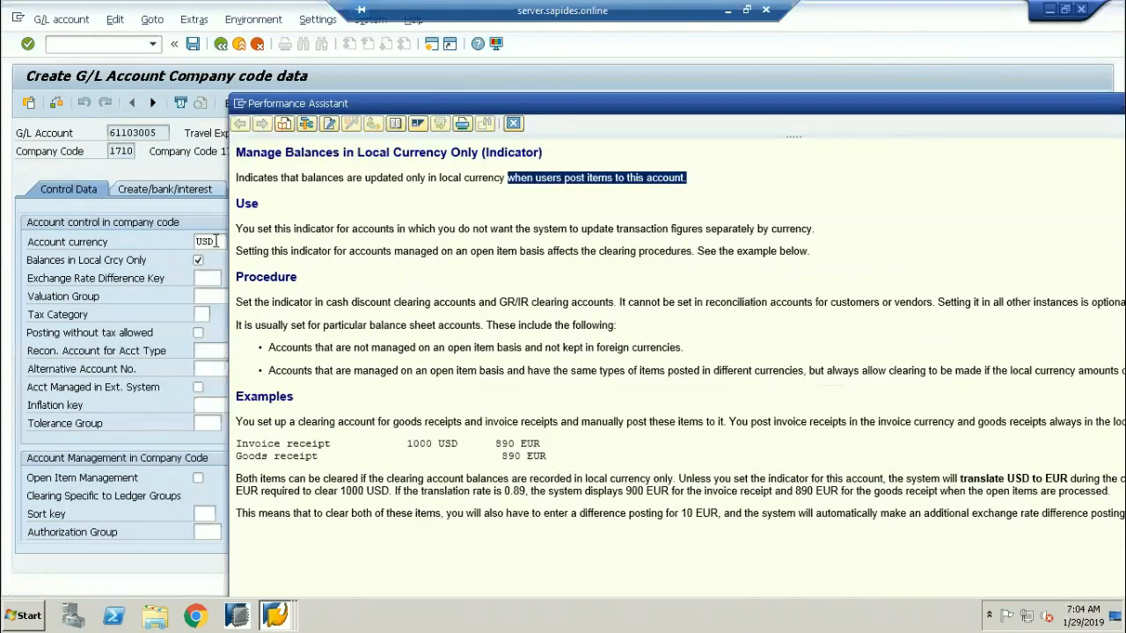
pyautogui.moveTo(215, 242); pyautogui.dragTo(194, 241)
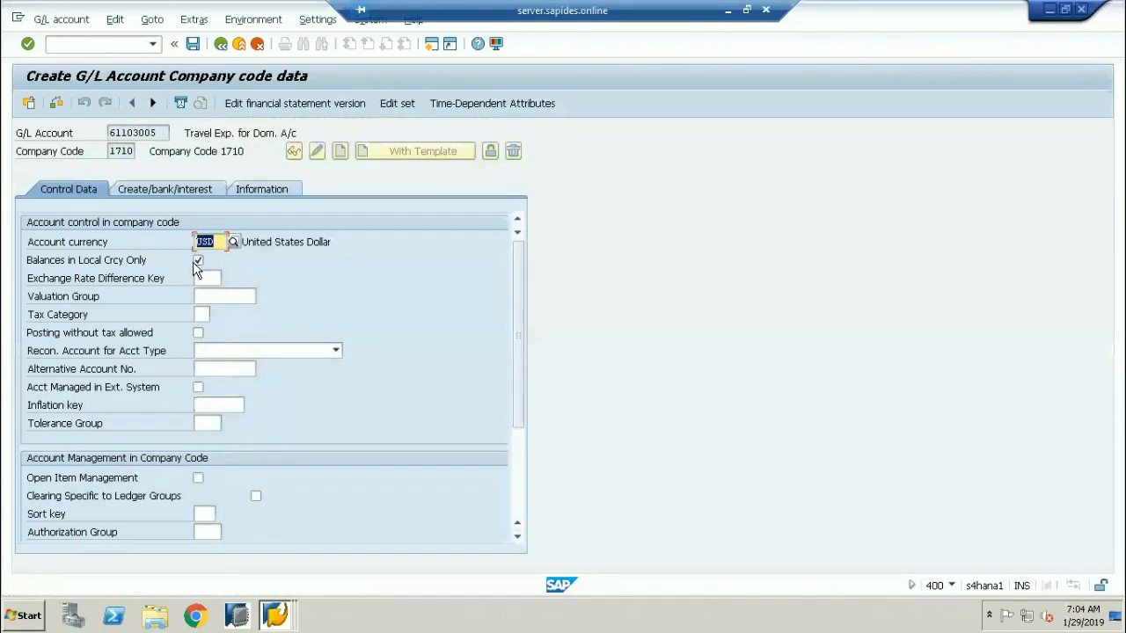
pyautogui.click(275, 615)
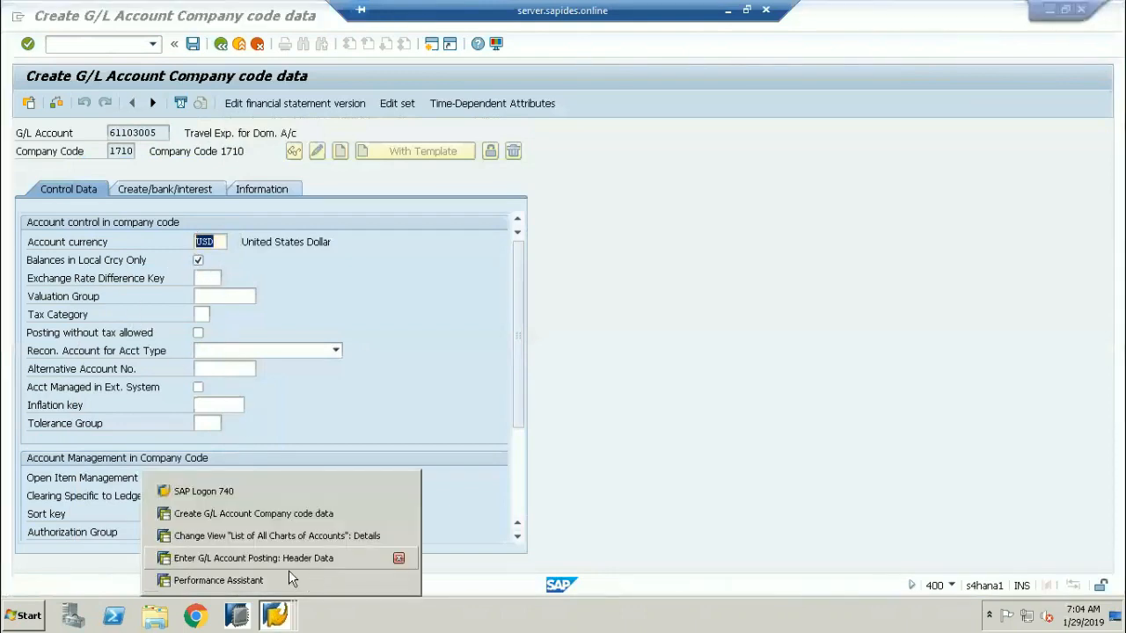
pyautogui.click(285, 580)
pyautogui.moveTo(311, 105); pyautogui.dragTo(54, 22)
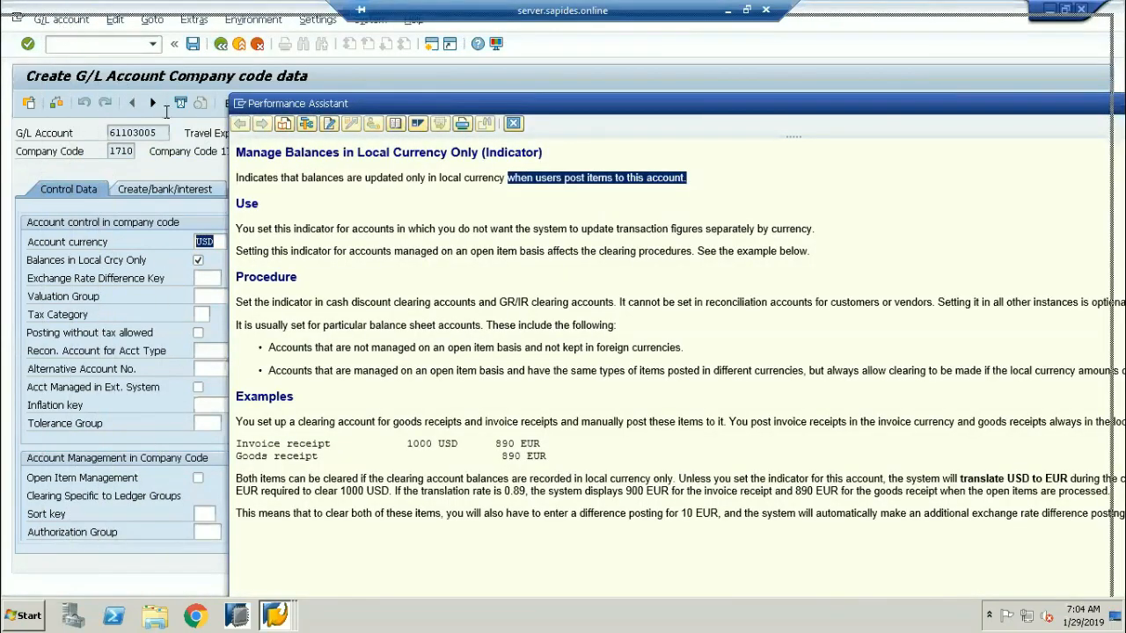
pyautogui.moveTo(274, 13); pyautogui.dragTo(282, 11)
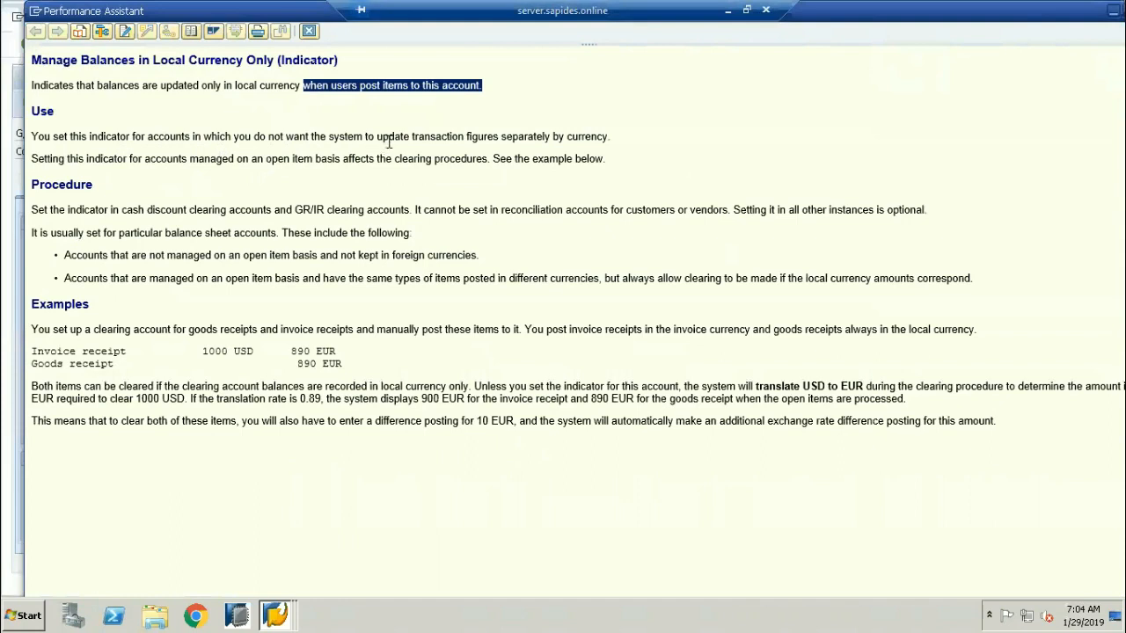
# Read the Use and Procedure sections of the local currency balances help, including the reconciliation account restriction, and close the help.
pyautogui.moveTo(409, 137); pyautogui.dragTo(608, 136)
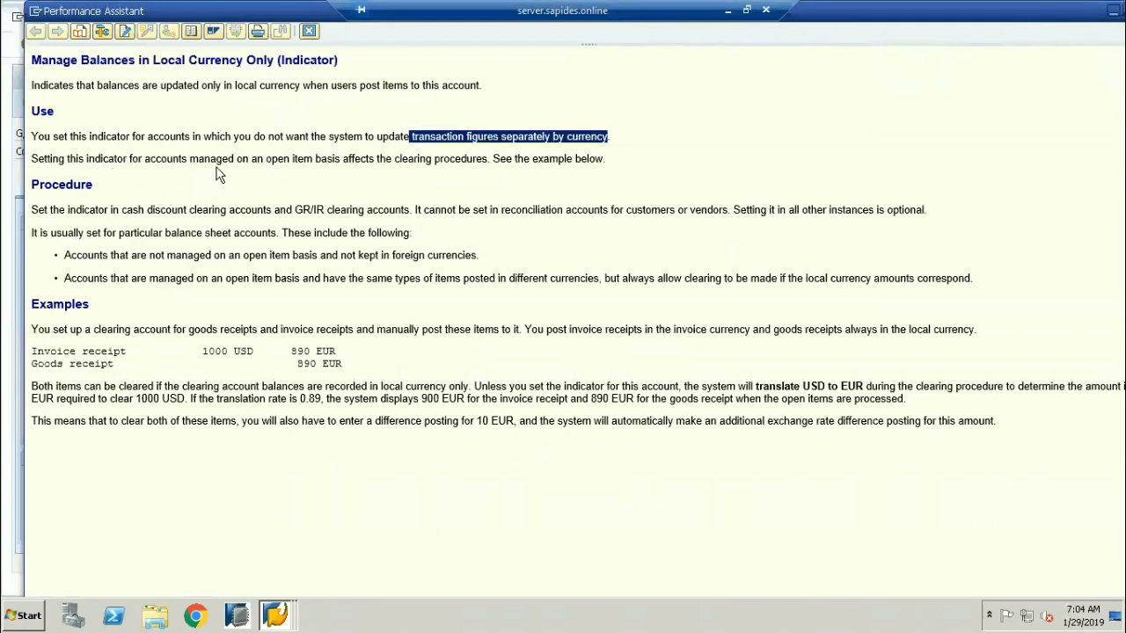
pyautogui.moveTo(340, 159); pyautogui.dragTo(531, 159)
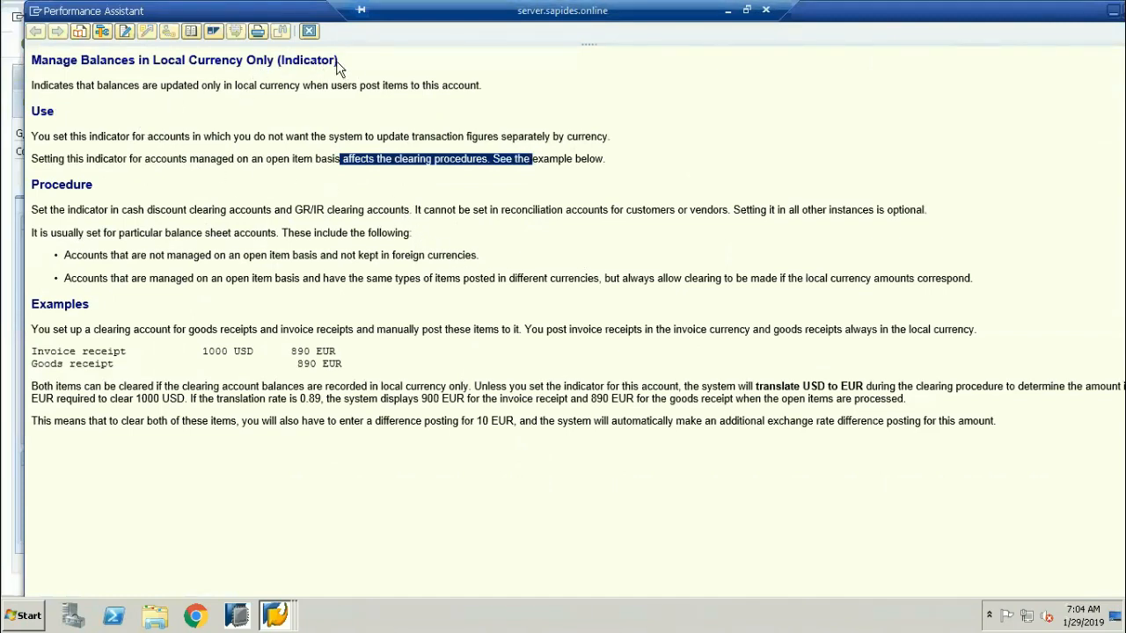
pyautogui.moveTo(417, 212); pyautogui.dragTo(709, 205)
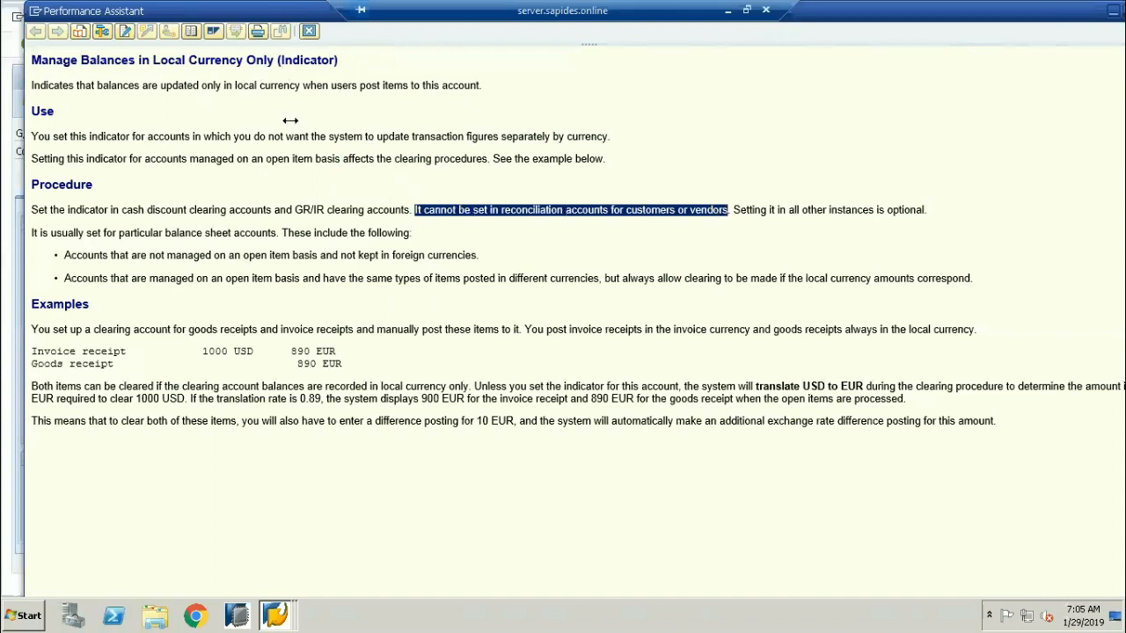
pyautogui.click(309, 32)
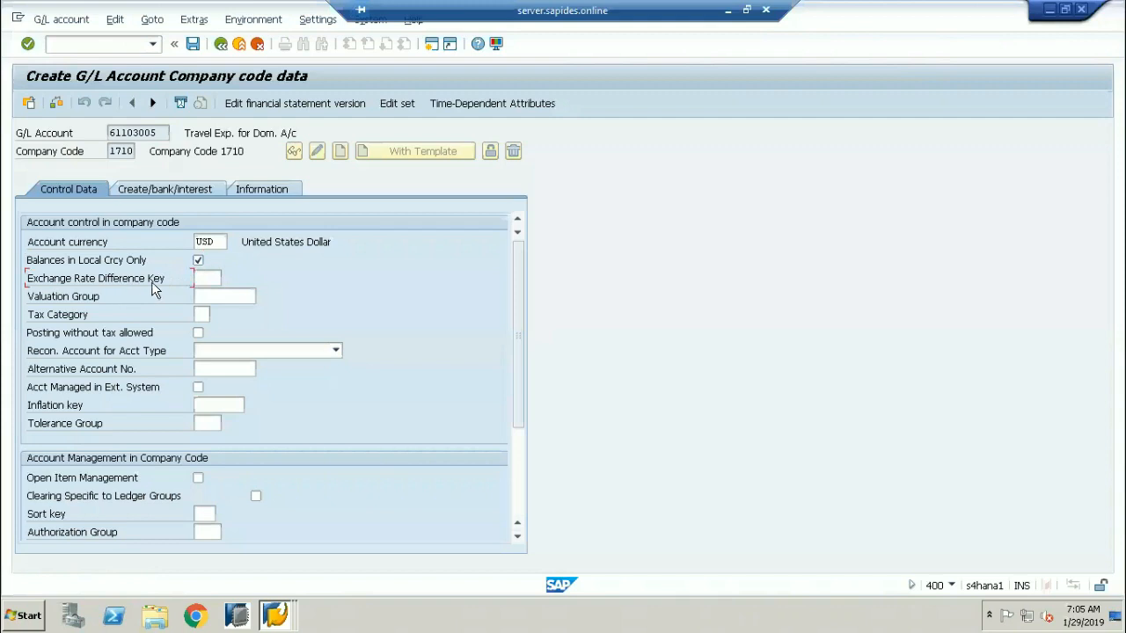
# Look up the available exchange rate difference keys, close the list without choosing one, and review the field against the G/L account.
pyautogui.click(209, 282)
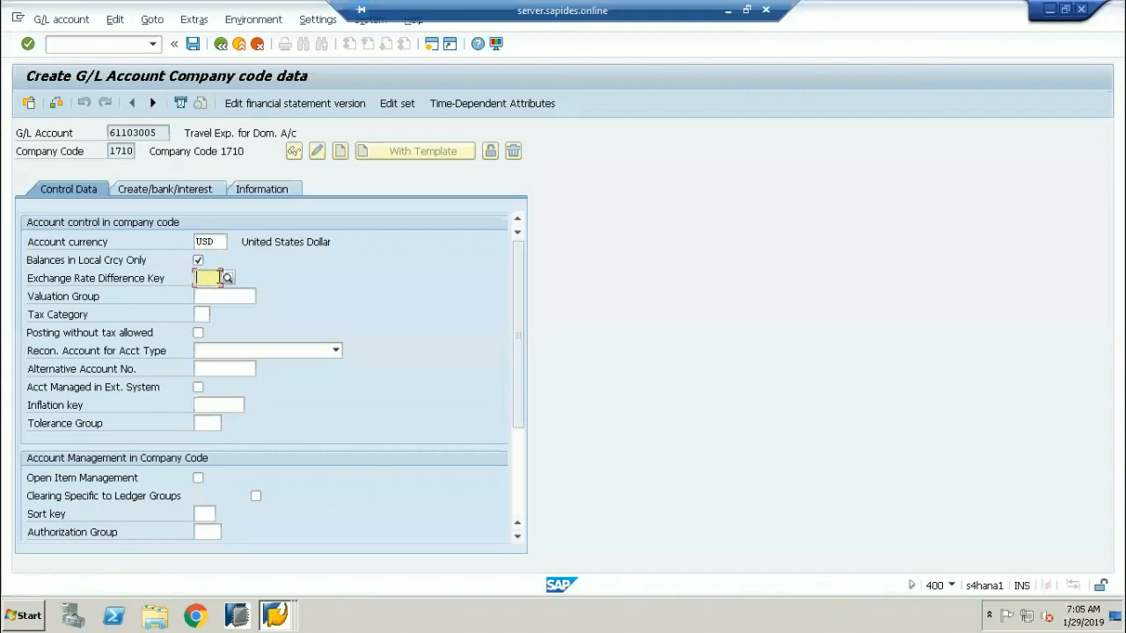
pyautogui.click(225, 283)
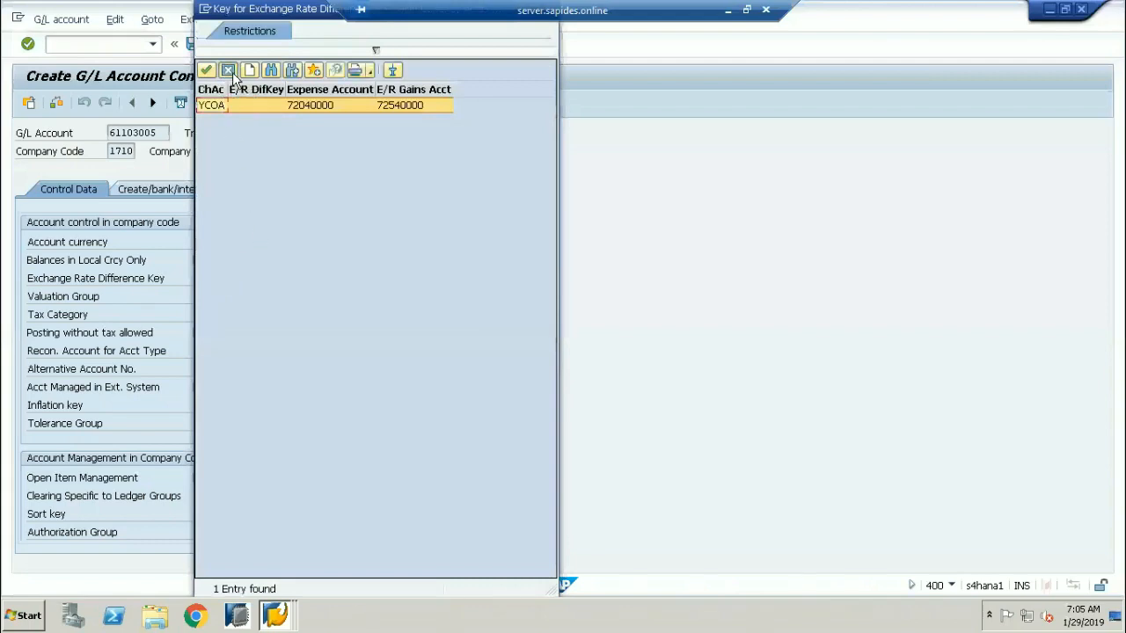
pyautogui.click(228, 71)
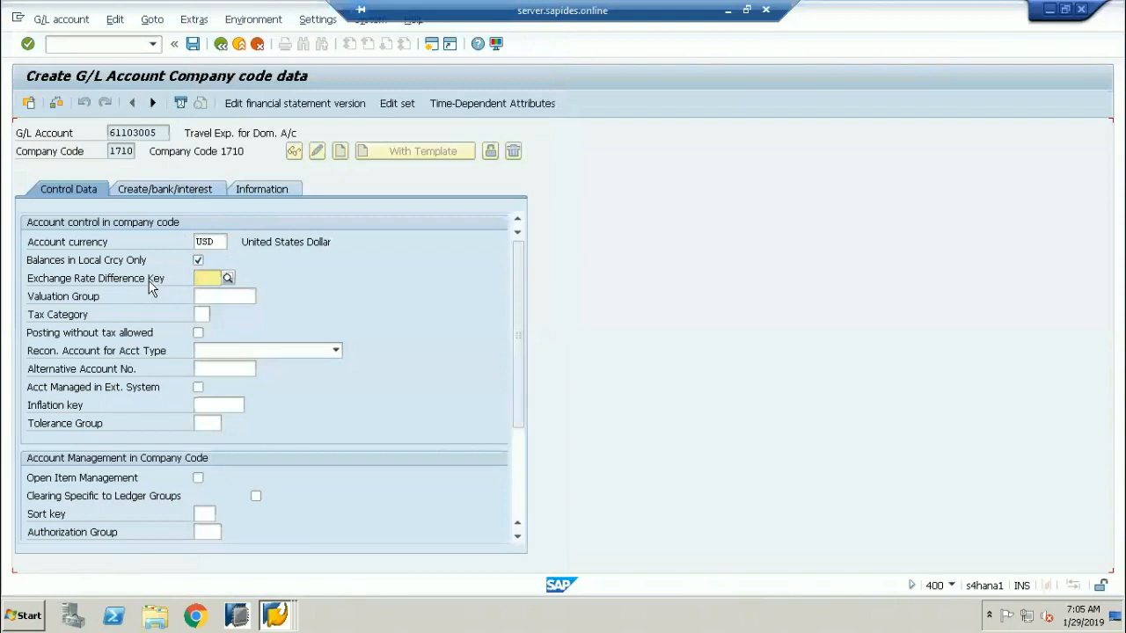
pyautogui.click(212, 278)
pyautogui.moveTo(177, 133); pyautogui.dragTo(89, 143)
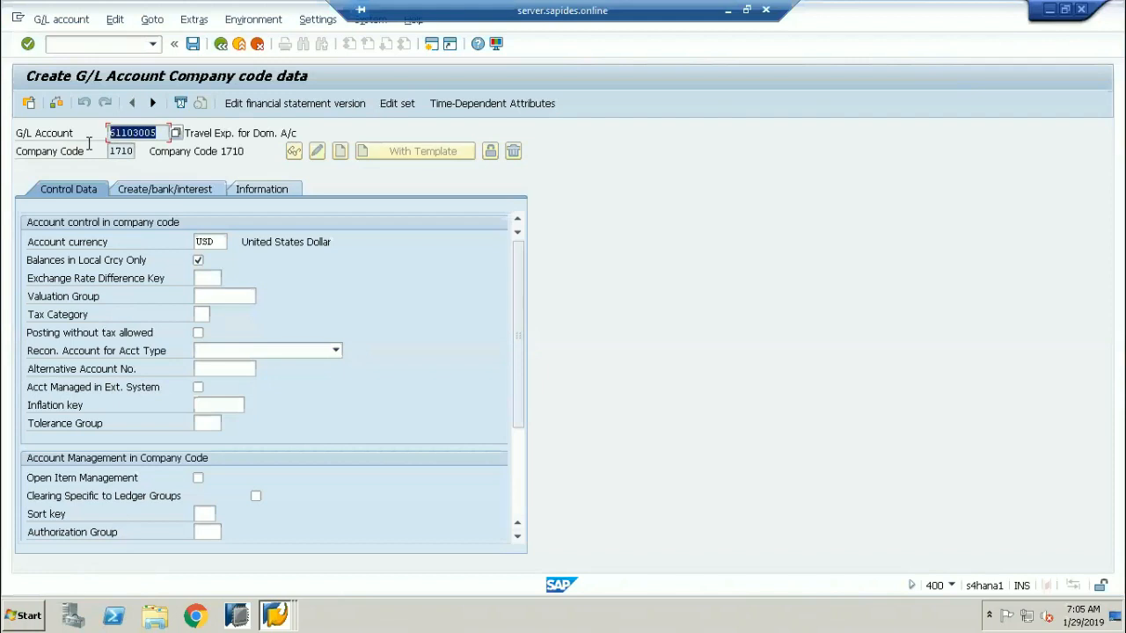
pyautogui.click(212, 279)
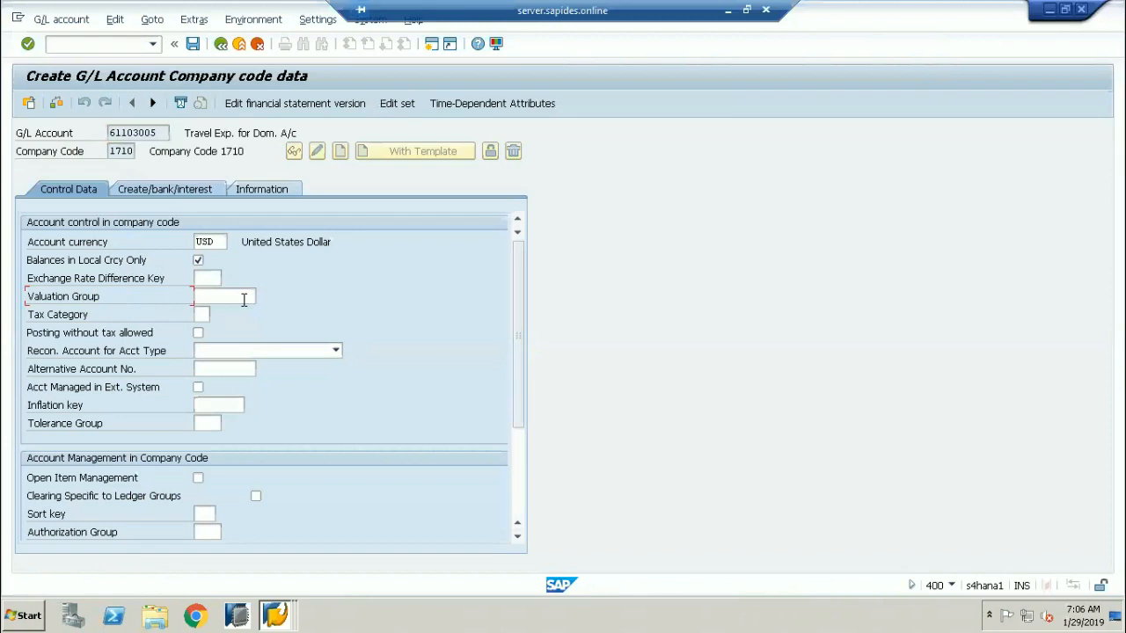
# Examine the Valuation Group and Tax Category fields in relation to the travel expense account.
pyautogui.click(244, 300)
pyautogui.click(69, 320)
pyautogui.click(205, 313)
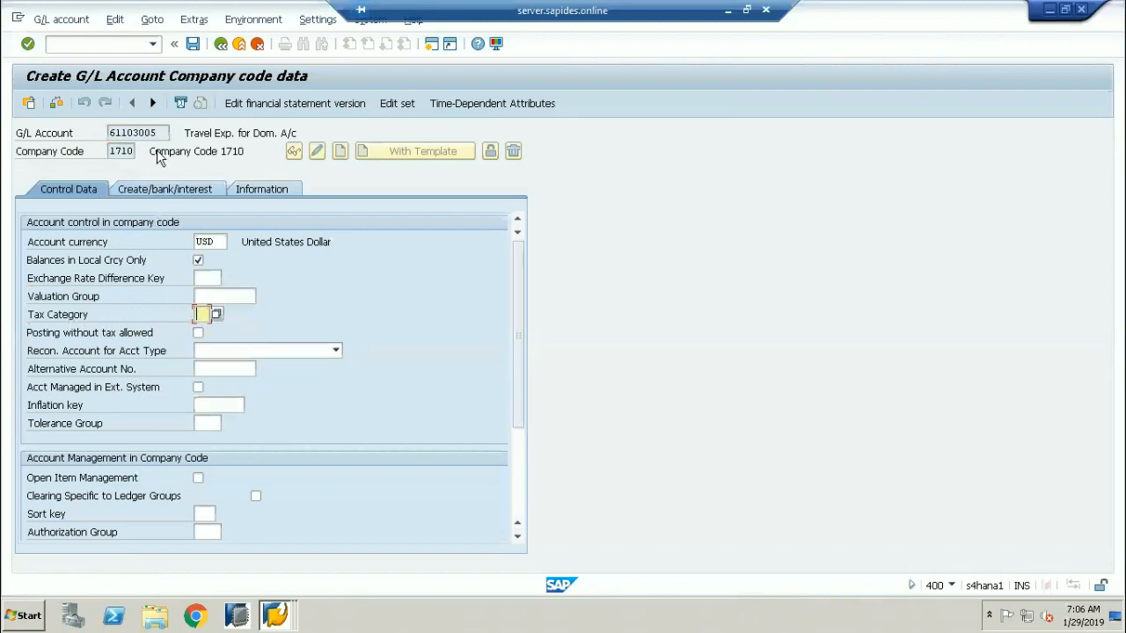
pyautogui.moveTo(163, 132); pyautogui.dragTo(88, 130)
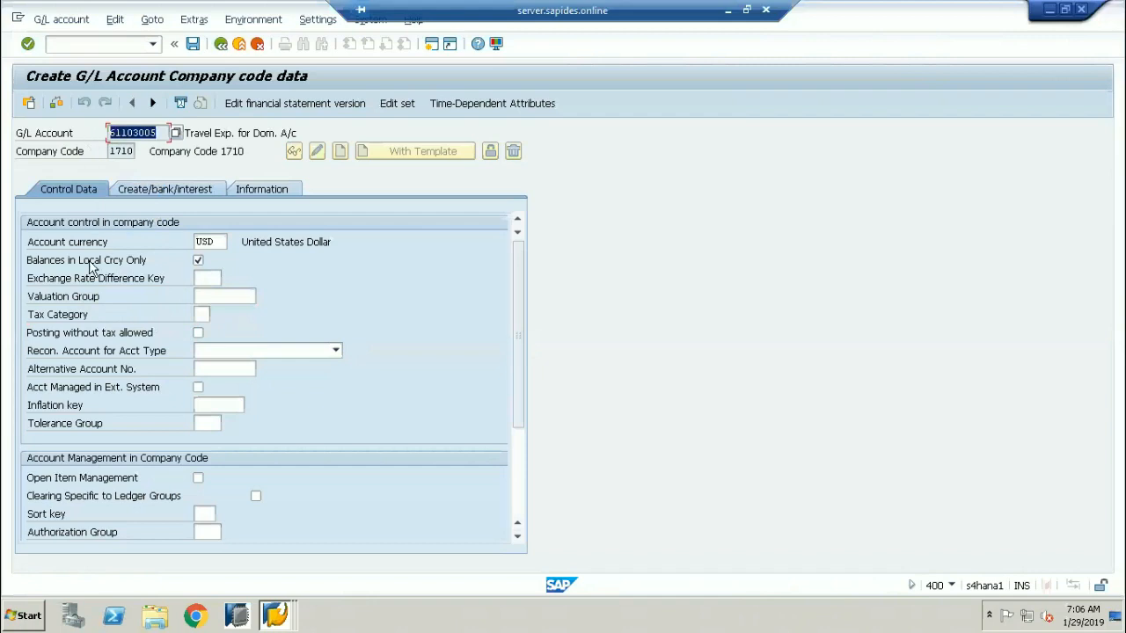
pyautogui.click(77, 319)
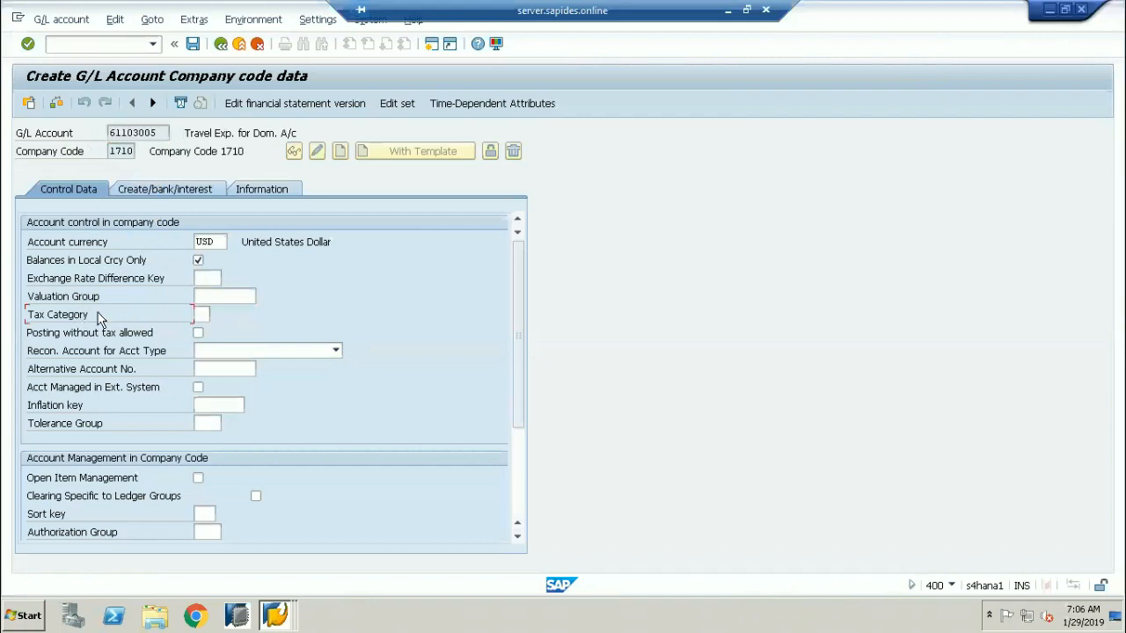
pyautogui.click(204, 299)
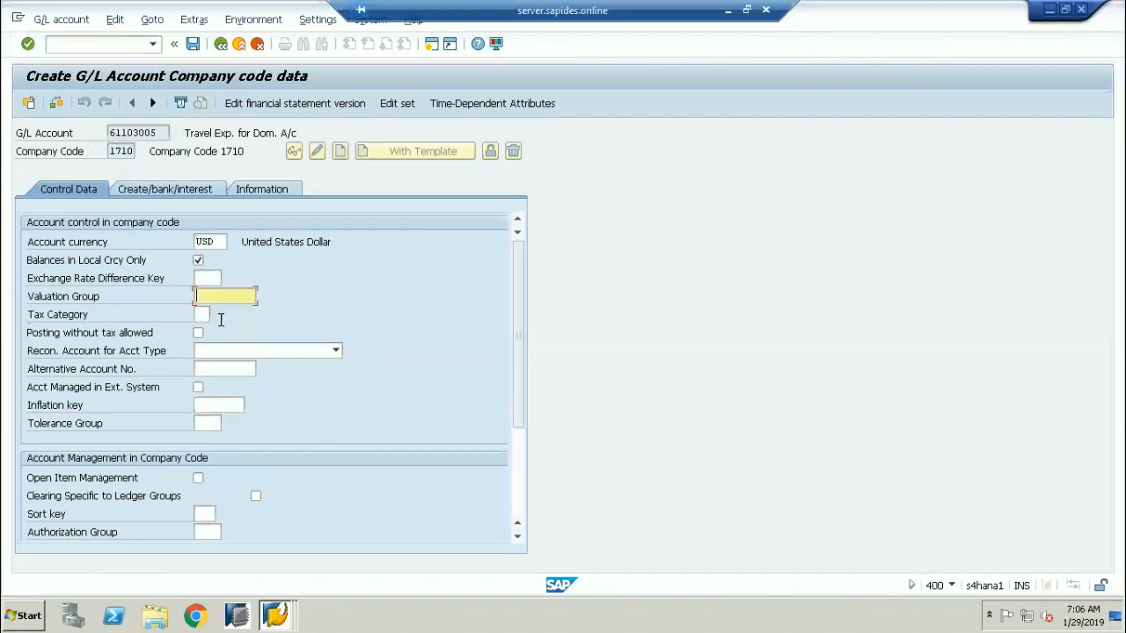
# Examine the Recon. Account for Acct Type and Alternative Account No. fields in relation to the G/L account.
pyautogui.click(60, 361)
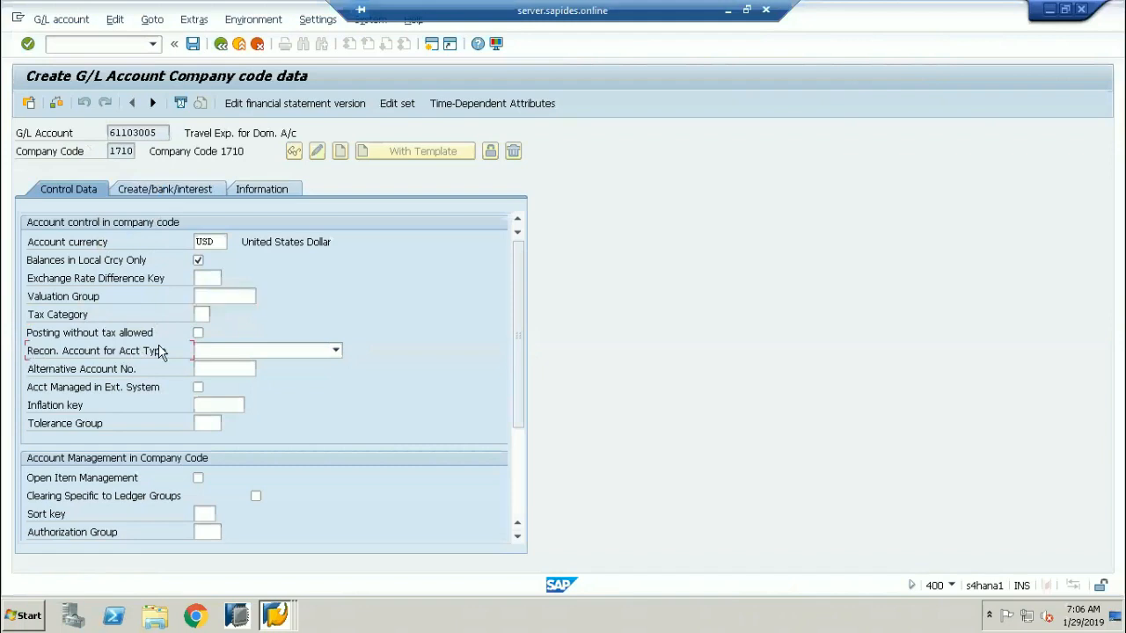
pyautogui.moveTo(162, 129); pyautogui.dragTo(84, 133)
pyautogui.click(56, 349)
pyautogui.click(86, 373)
pyautogui.moveTo(133, 132); pyautogui.dragTo(95, 134)
pyautogui.click(123, 371)
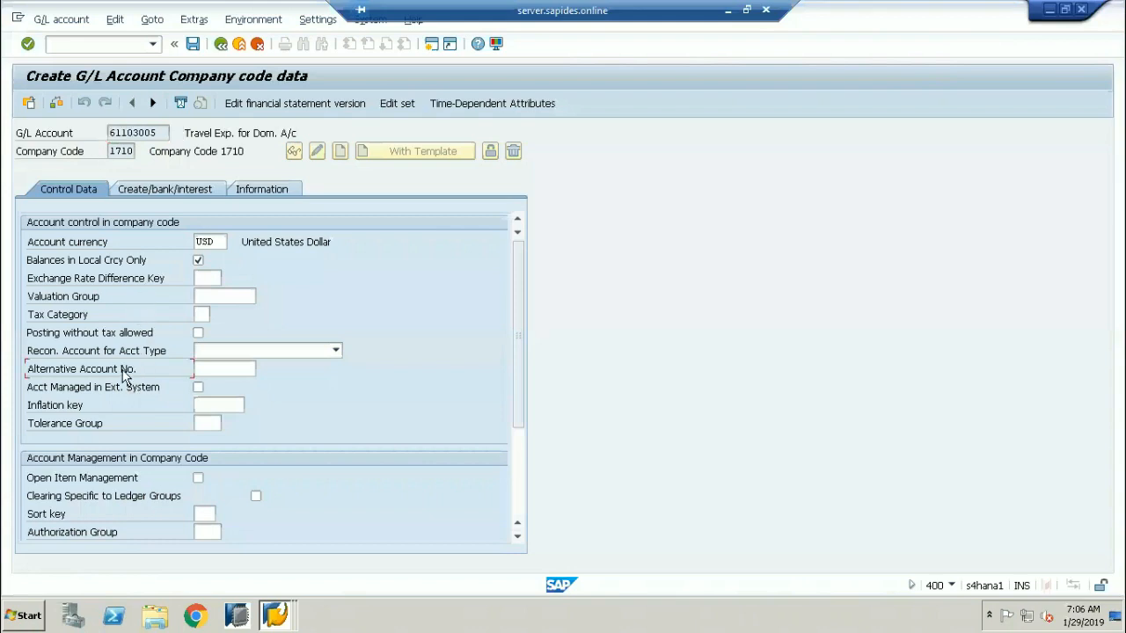
pyautogui.click(221, 370)
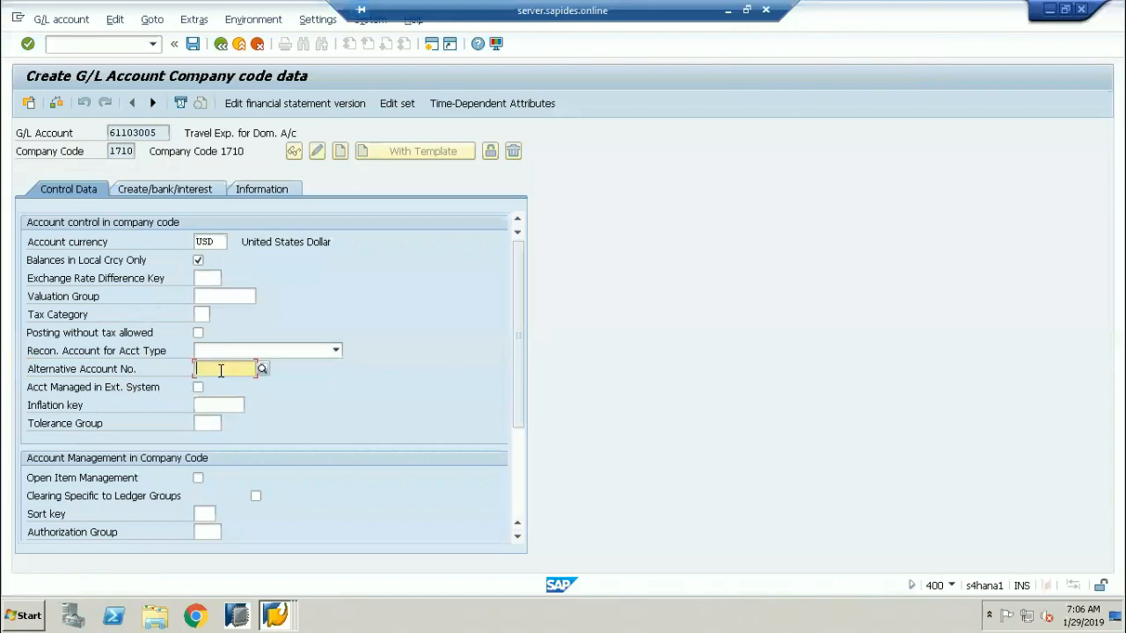
pyautogui.click(92, 376)
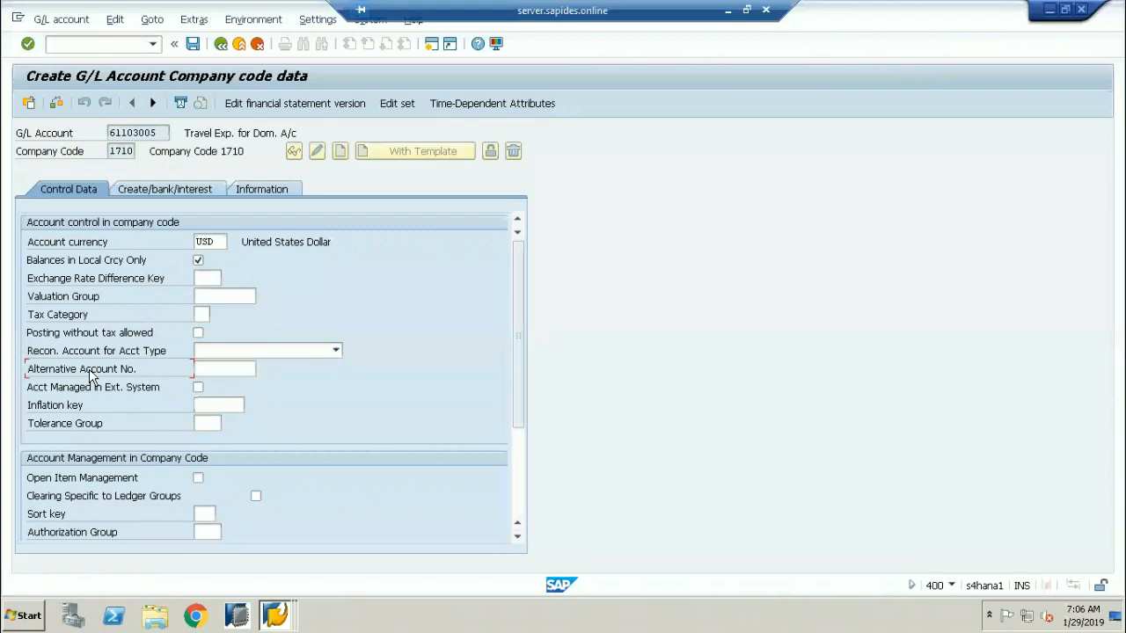
# Review the Tolerance Group and Tax Category fields against the travel expense account's number.
pyautogui.click(64, 425)
pyautogui.click(162, 132)
pyautogui.click(65, 317)
pyautogui.click(156, 132)
pyautogui.moveTo(157, 132); pyautogui.dragTo(80, 129)
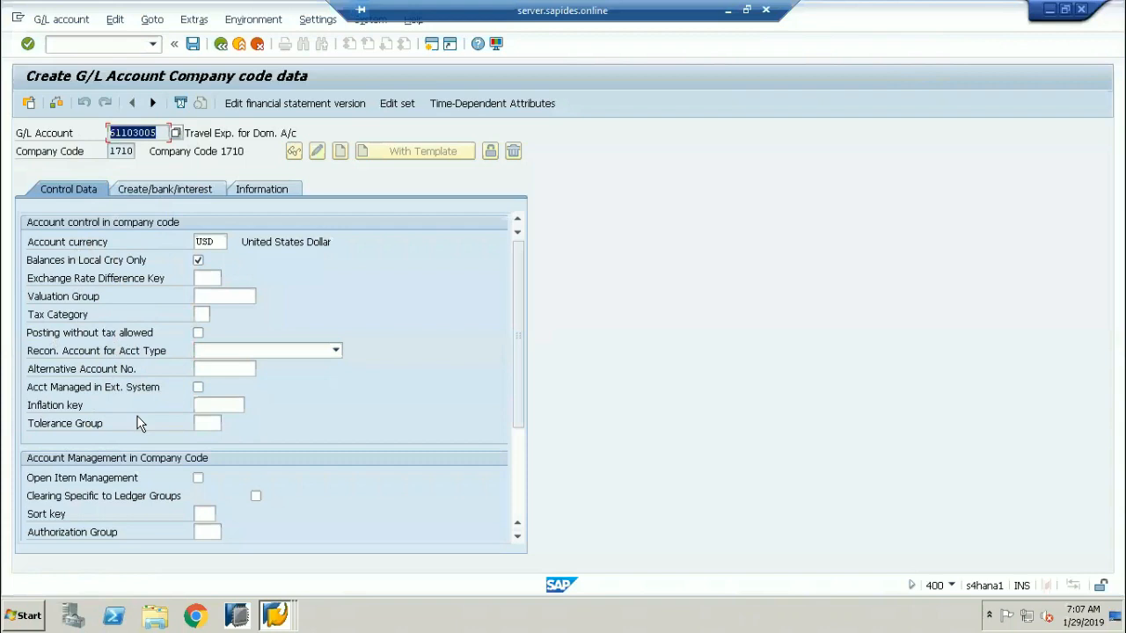
# Switch to the charts of accounts session, return to the IMG and open Define Account Group under G/L Accounts preparations.
pyautogui.click(275, 616)
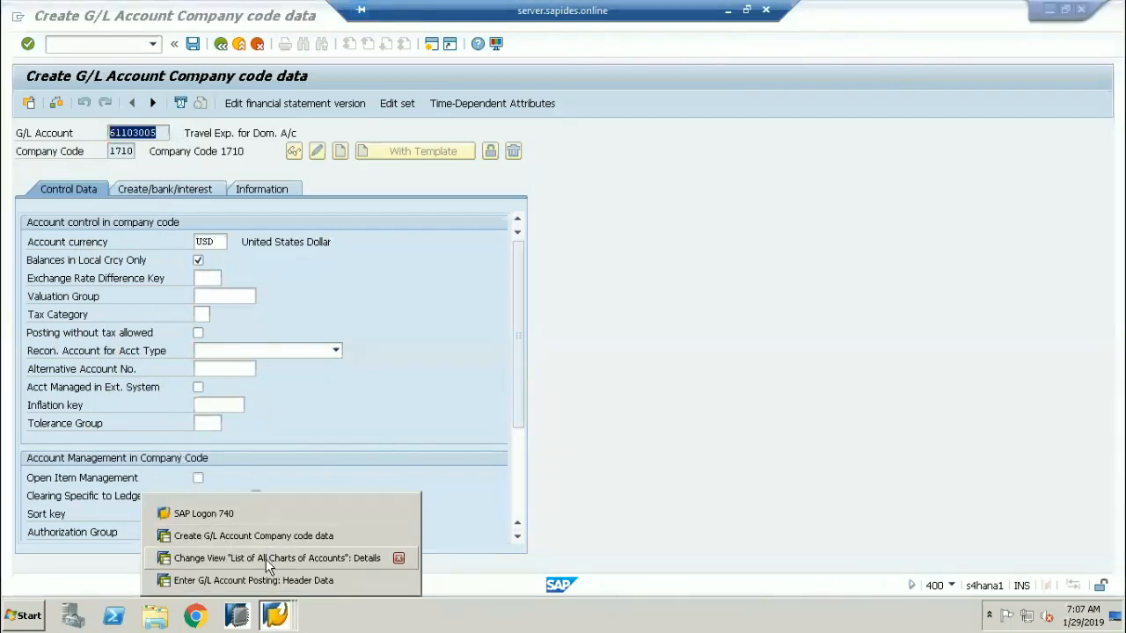
pyautogui.click(269, 560)
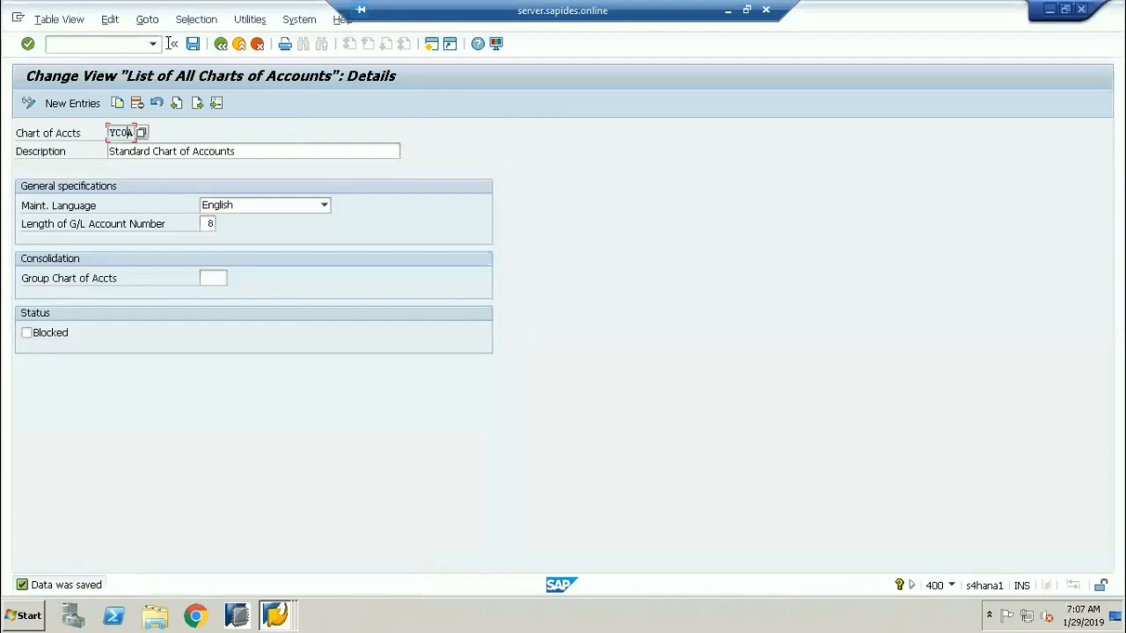
pyautogui.click(220, 45)
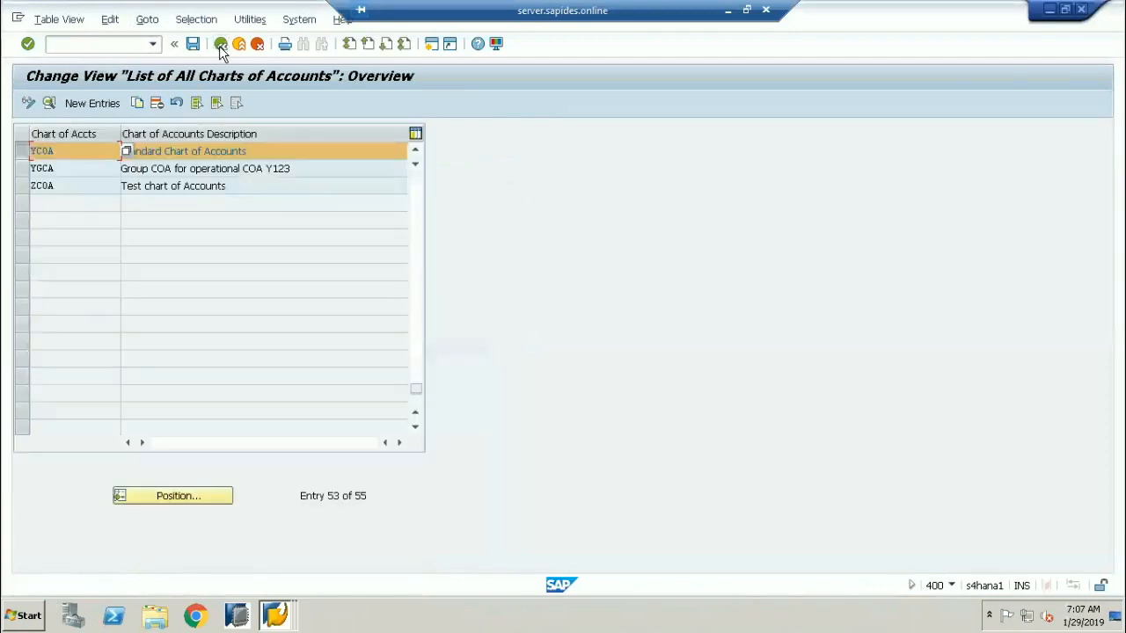
pyautogui.click(220, 45)
pyautogui.click(181, 401)
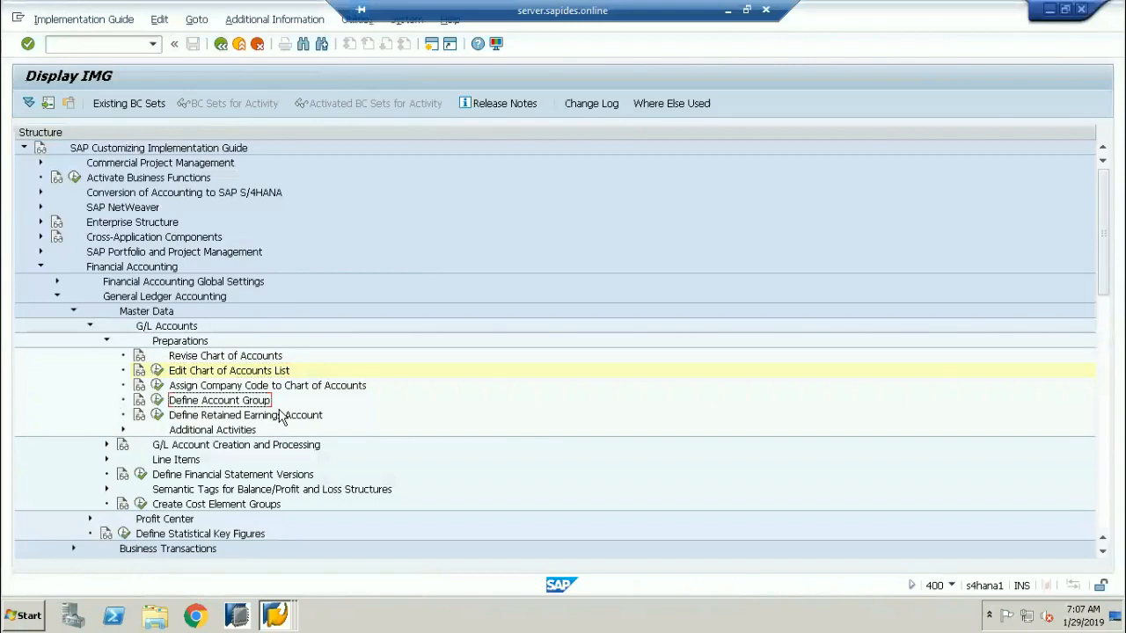
pyautogui.click(157, 402)
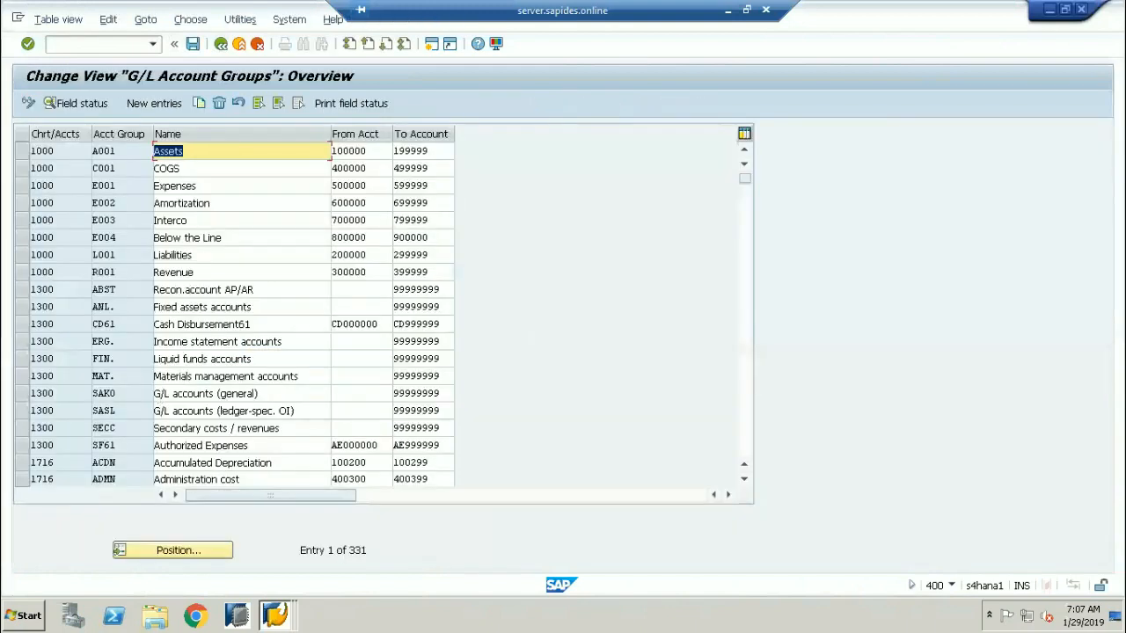
# Position the G/L account groups list at chart of accounts YCOA.
pyautogui.click(182, 550)
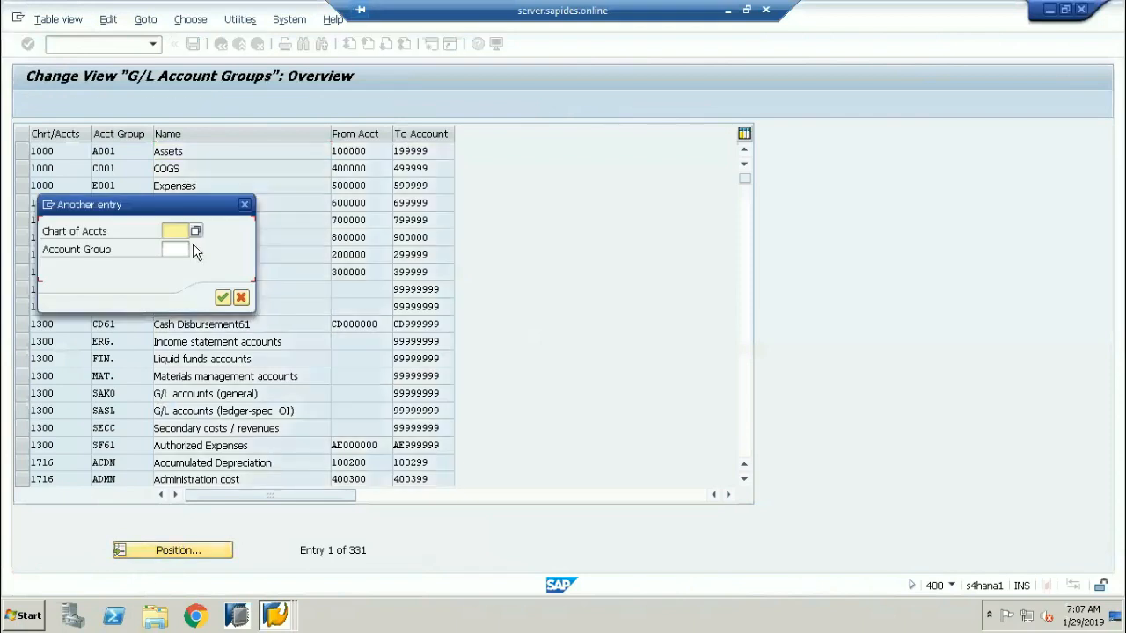
pyautogui.write('ycoa')
pyautogui.click(183, 246)
pyautogui.press('Return')
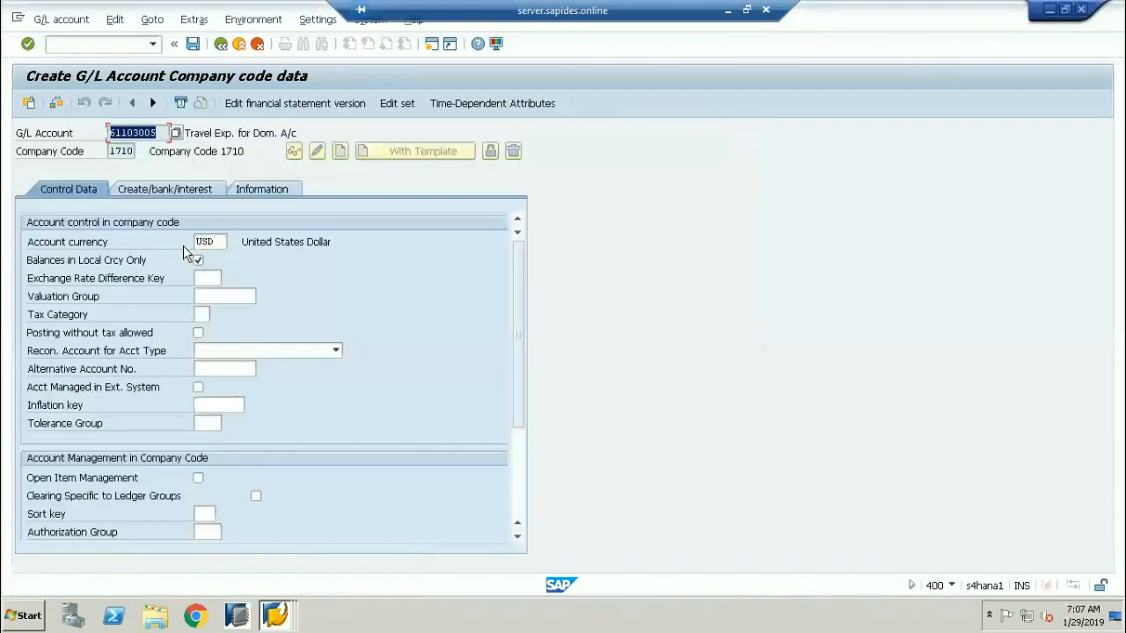
# Recheck the travel expense account's number and leave its company code data without saving the changes.
pyautogui.moveTo(159, 131); pyautogui.dragTo(97, 132)
pyautogui.click(220, 44)
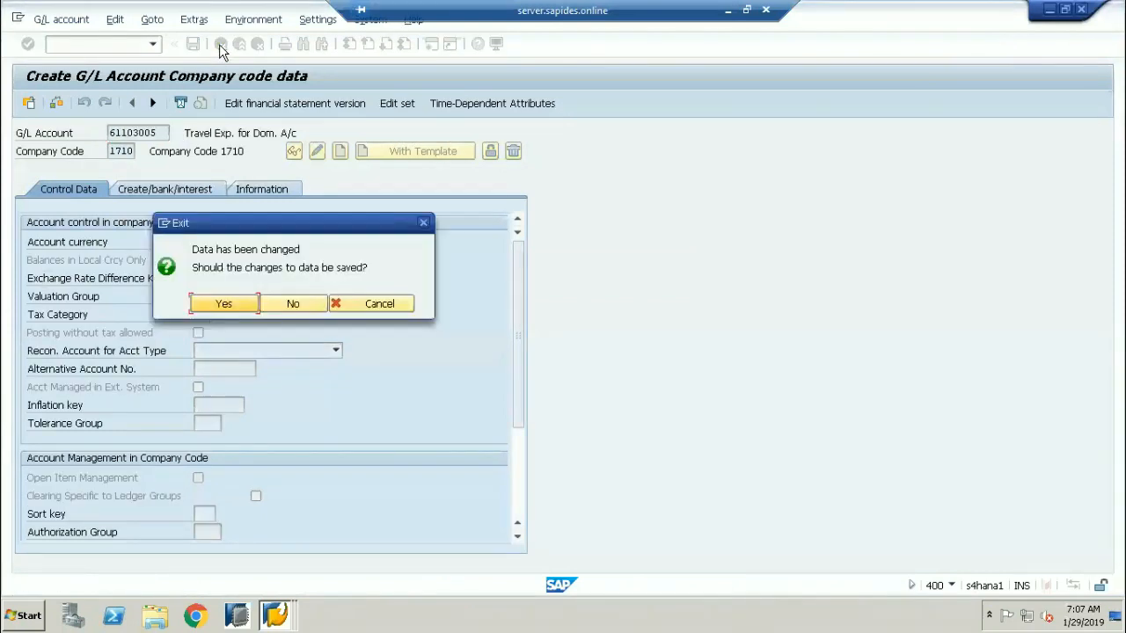
pyautogui.click(308, 303)
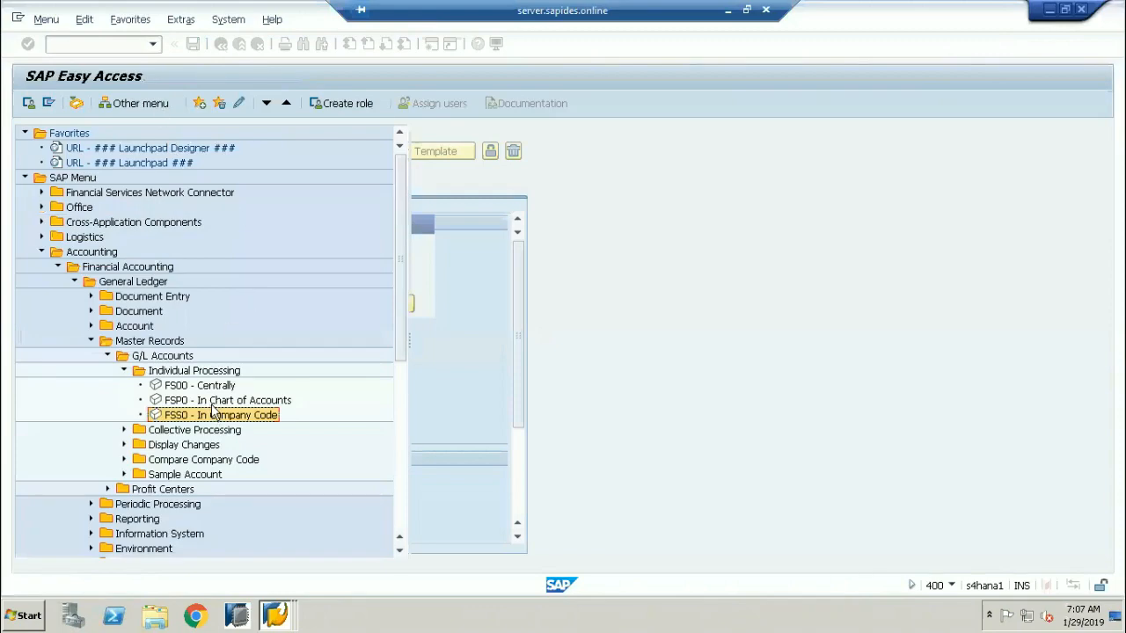
# Open FSP0 - In Chart of Accounts, display the travel expense account's YCOA data and check its account number.
pyautogui.doubleClick(220, 401)
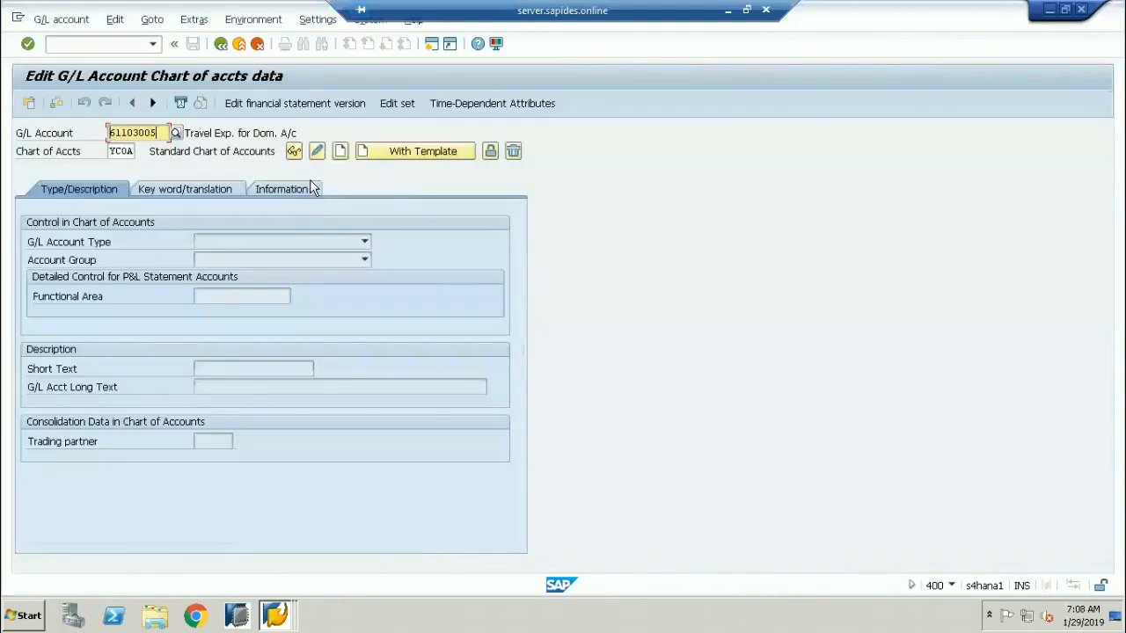
pyautogui.click(296, 154)
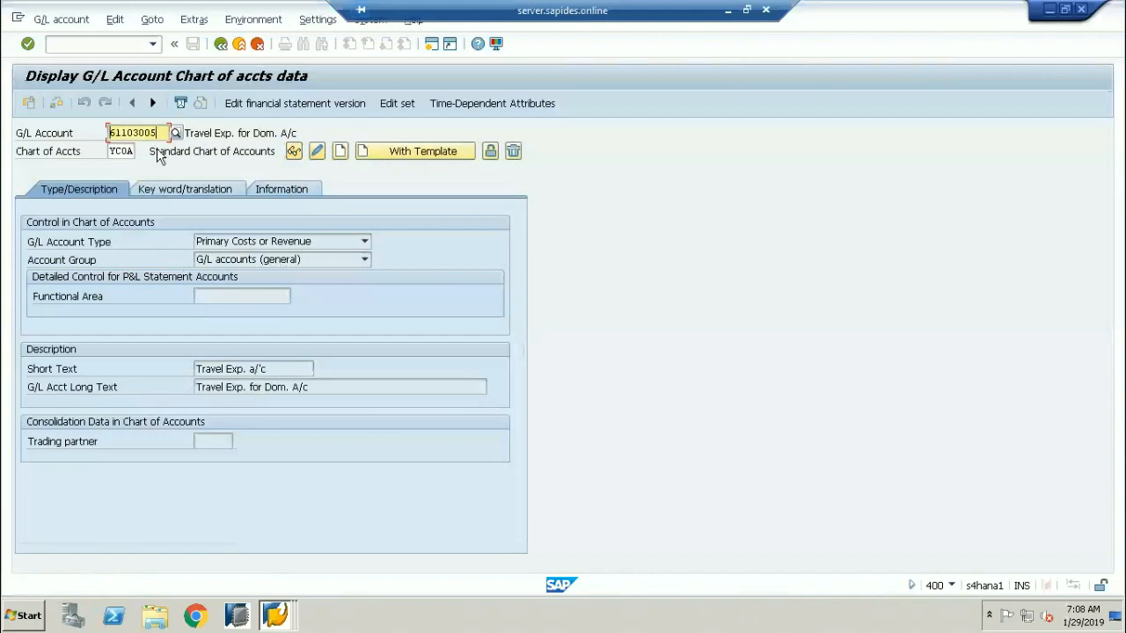
pyautogui.moveTo(158, 132); pyautogui.dragTo(99, 133)
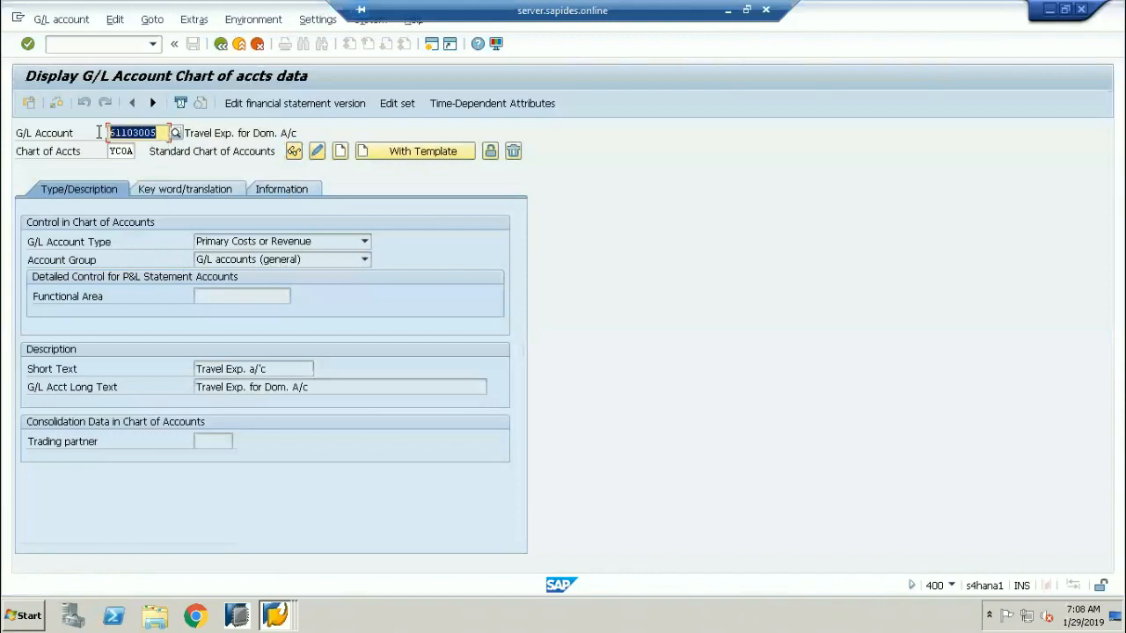
# Check the travel expense account's account group, and open the field status of YCOA account group SAKO, G/L accounts (general).
pyautogui.click(83, 260)
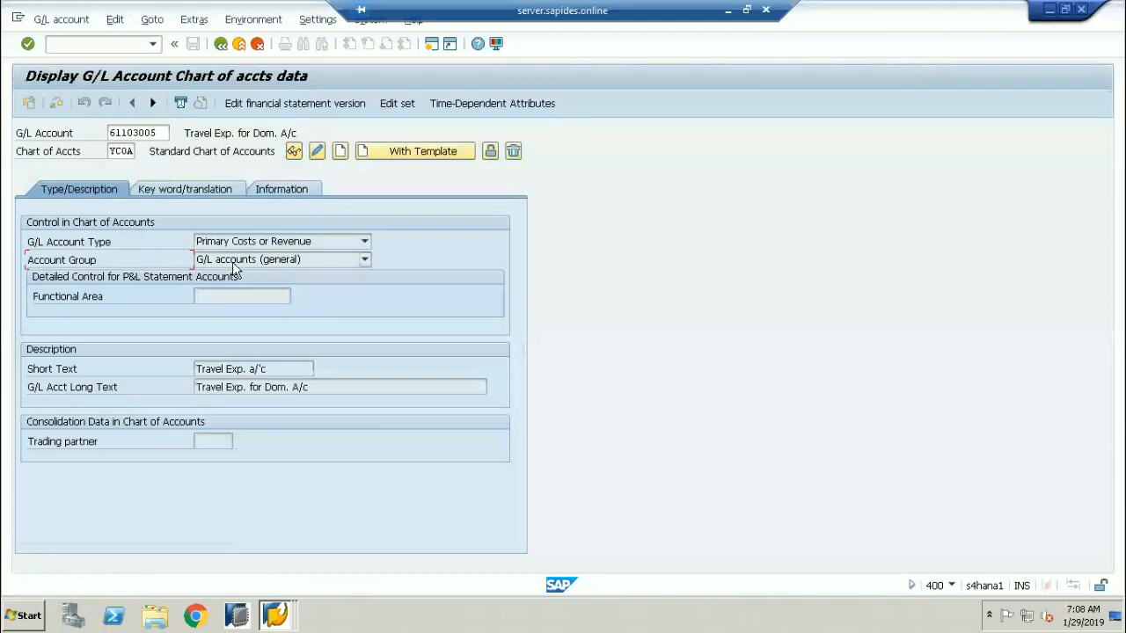
pyautogui.doubleClick(285, 263)
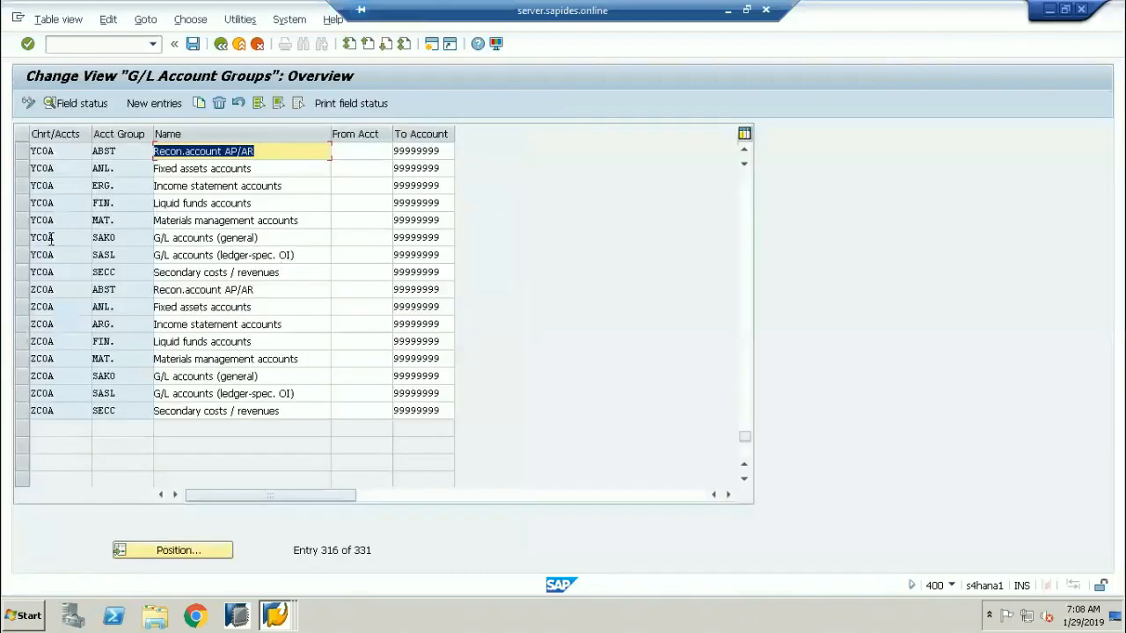
pyautogui.click(22, 238)
pyautogui.moveTo(257, 237); pyautogui.dragTo(138, 238)
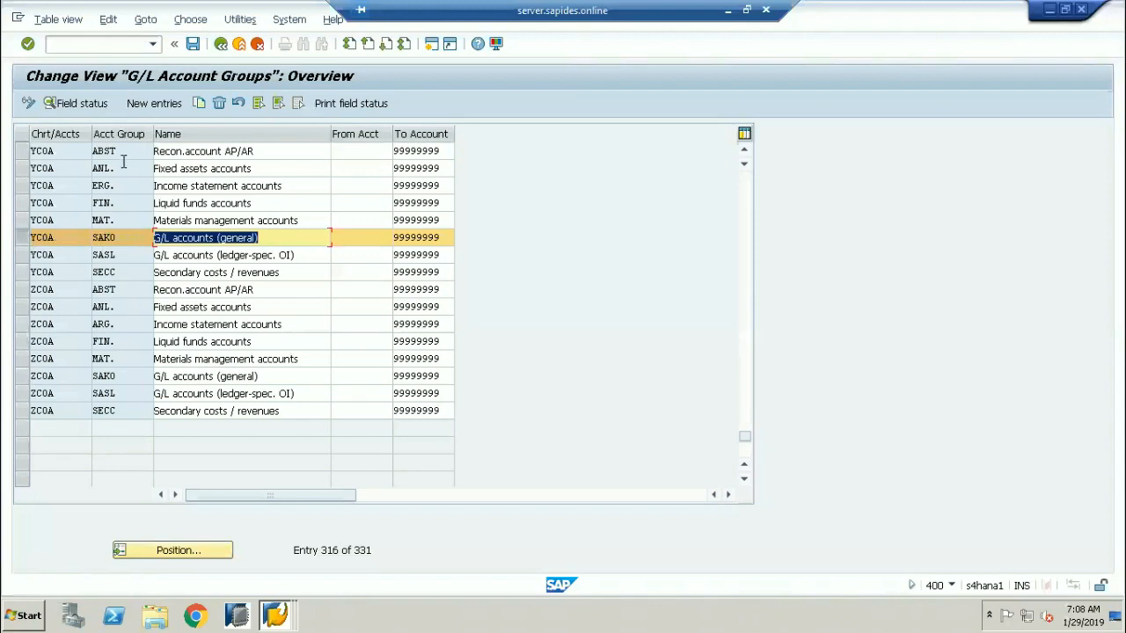
pyautogui.click(82, 103)
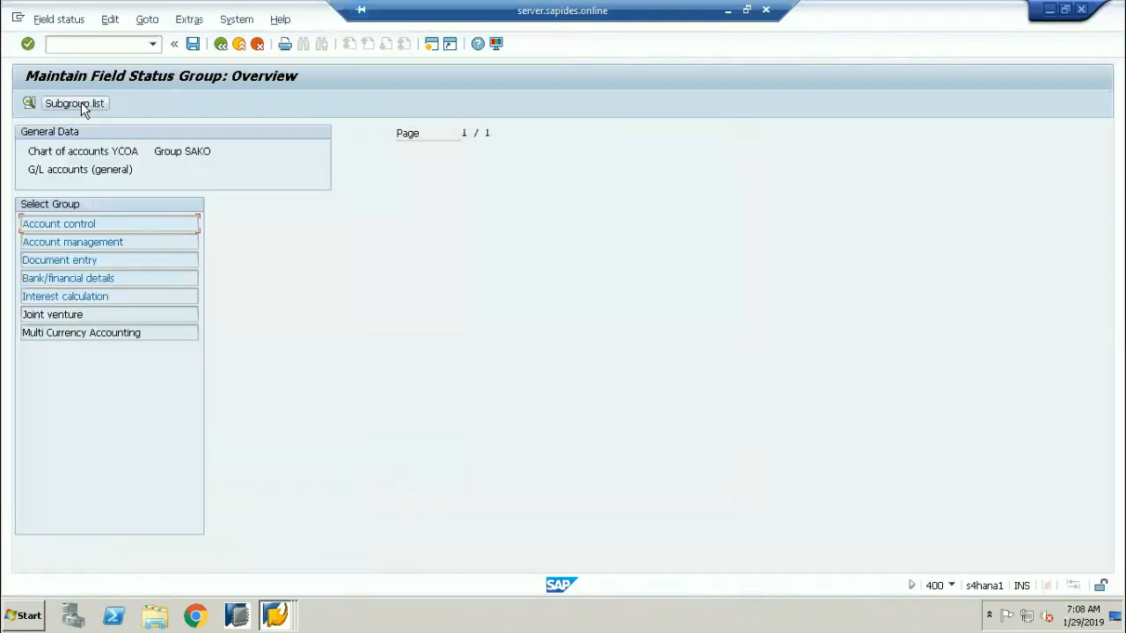
# Start creating the travel expense account's company code 1710 data in FSS0 - In Company Code, with Balances in Local Crcy Only enabled.
pyautogui.press('F3')
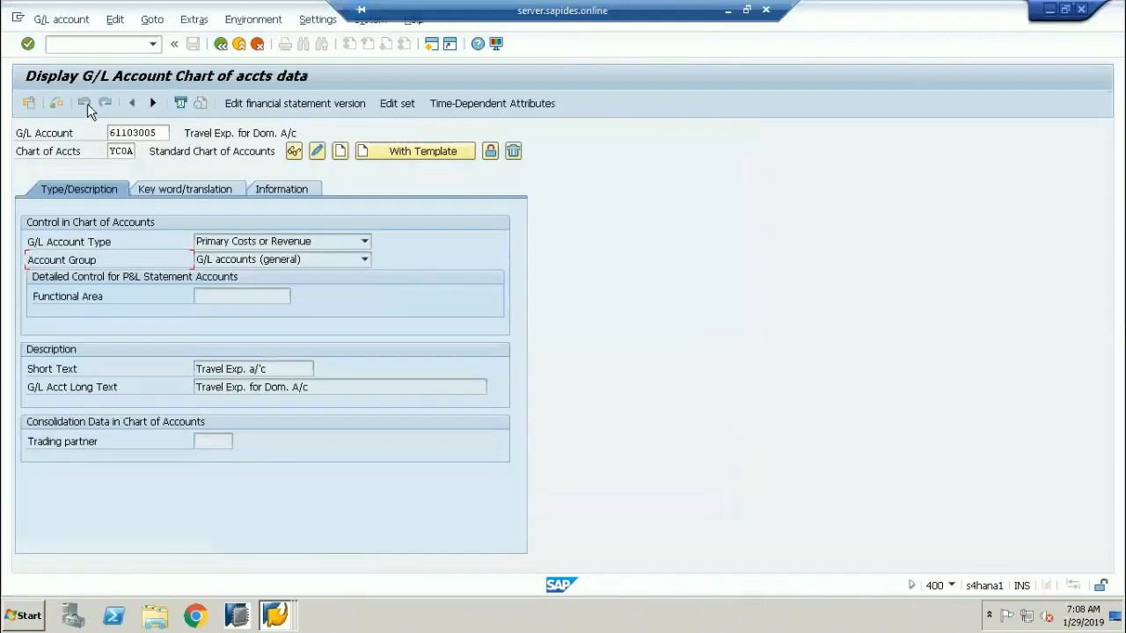
pyautogui.click(219, 44)
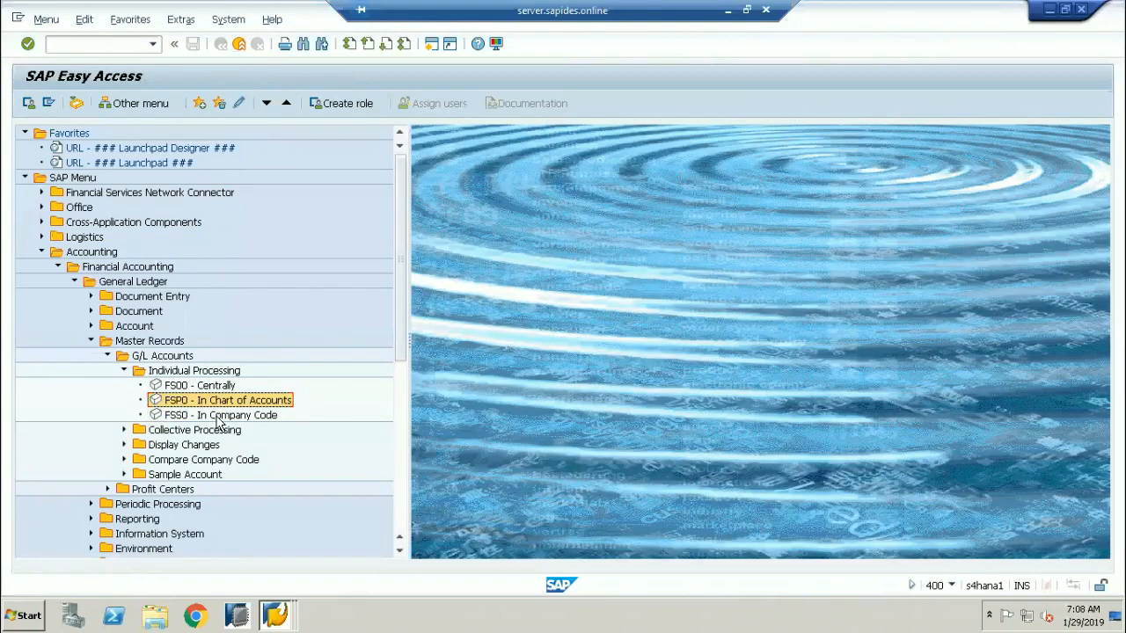
pyautogui.click(218, 415)
pyautogui.doubleClick(217, 415)
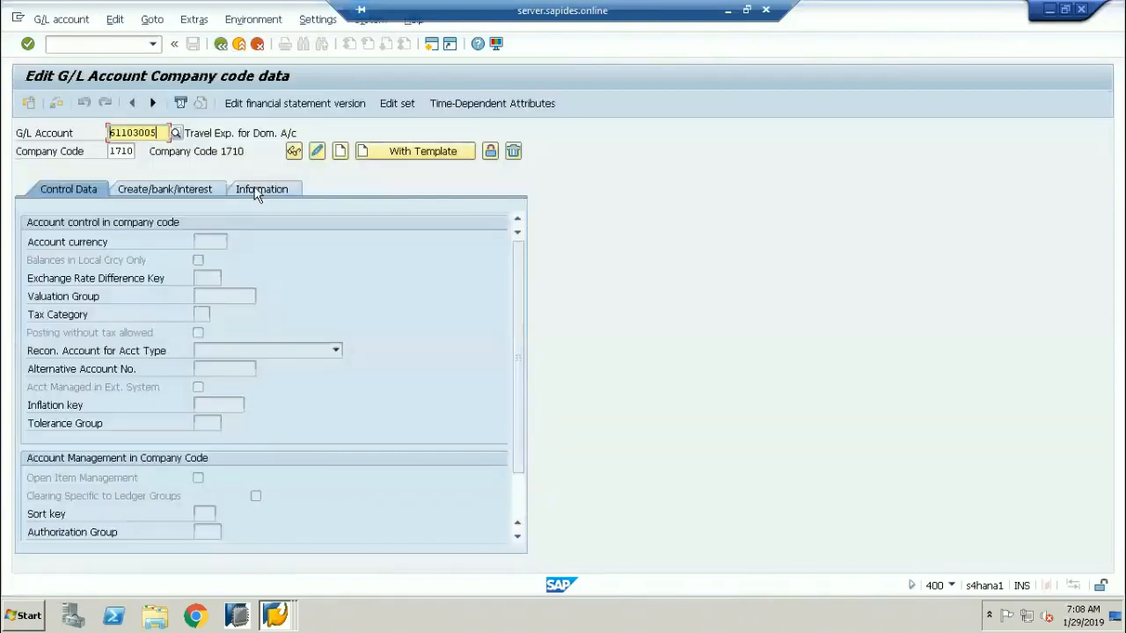
pyautogui.click(340, 151)
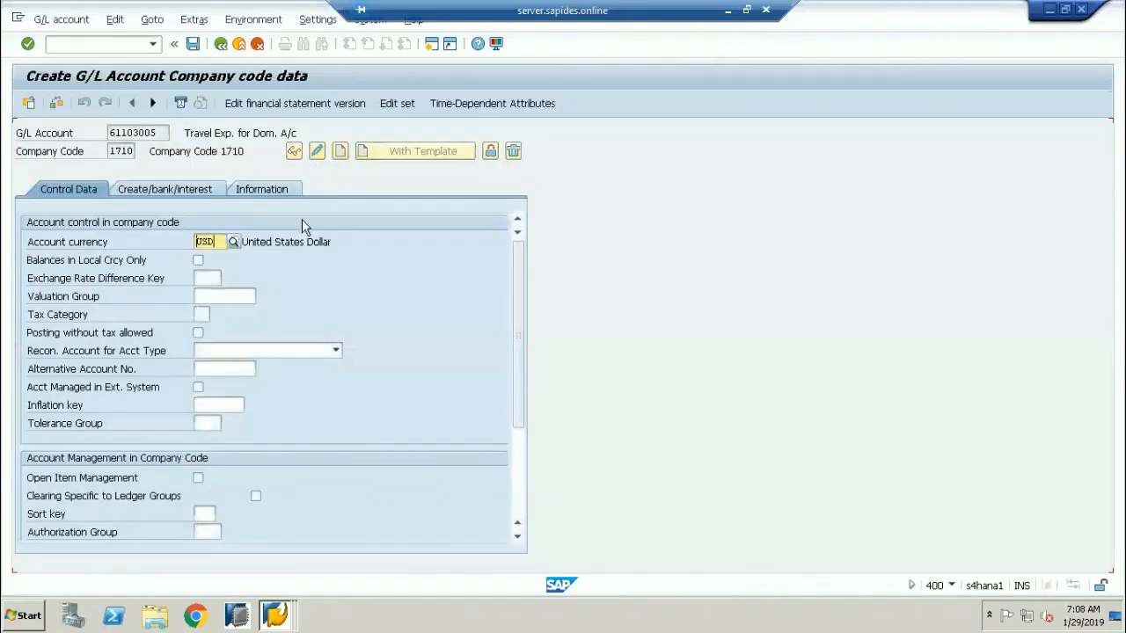
pyautogui.click(198, 261)
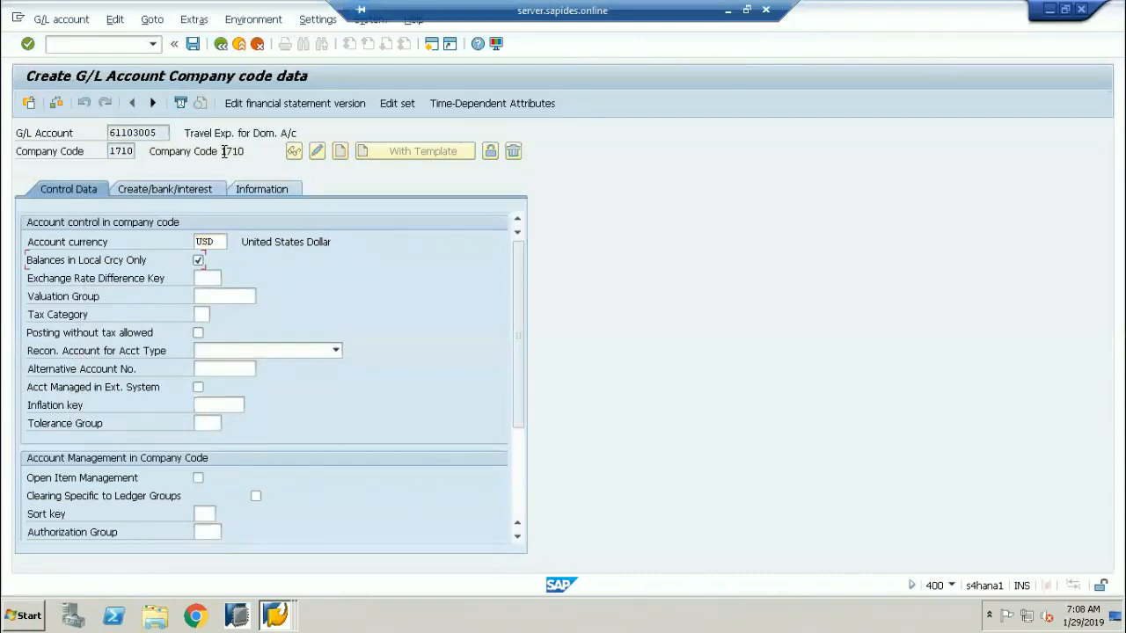
pyautogui.moveTo(158, 133); pyautogui.dragTo(73, 125)
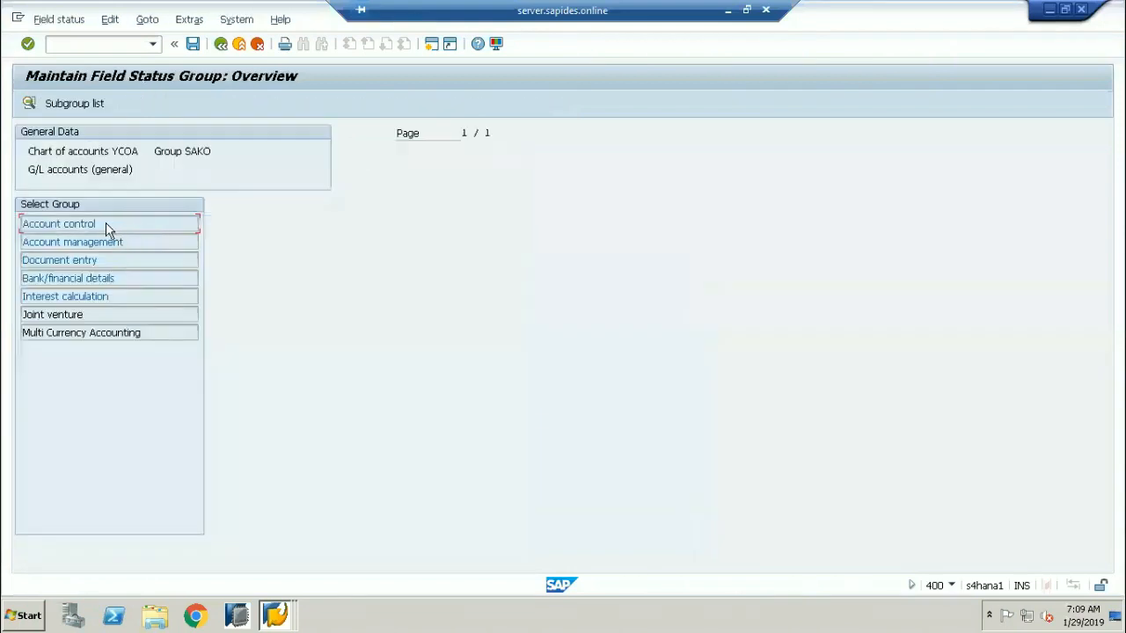
# Compare SAKO's field status groups with the account's company code sections and open the Account control group.
pyautogui.moveTo(97, 224); pyautogui.dragTo(18, 224)
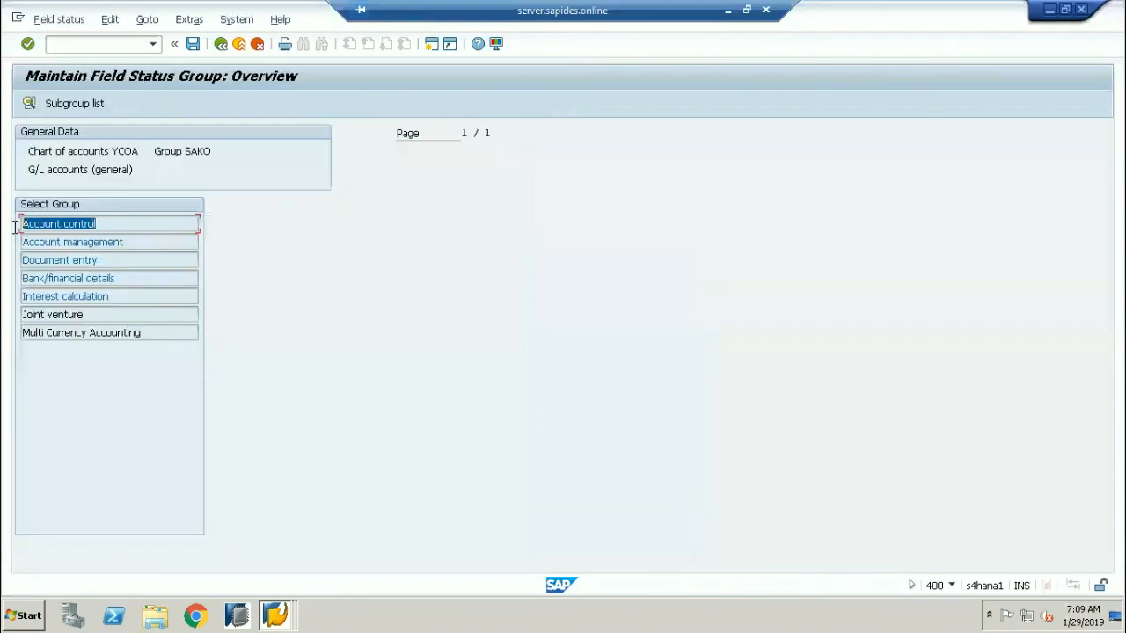
pyautogui.moveTo(125, 242); pyautogui.dragTo(14, 243)
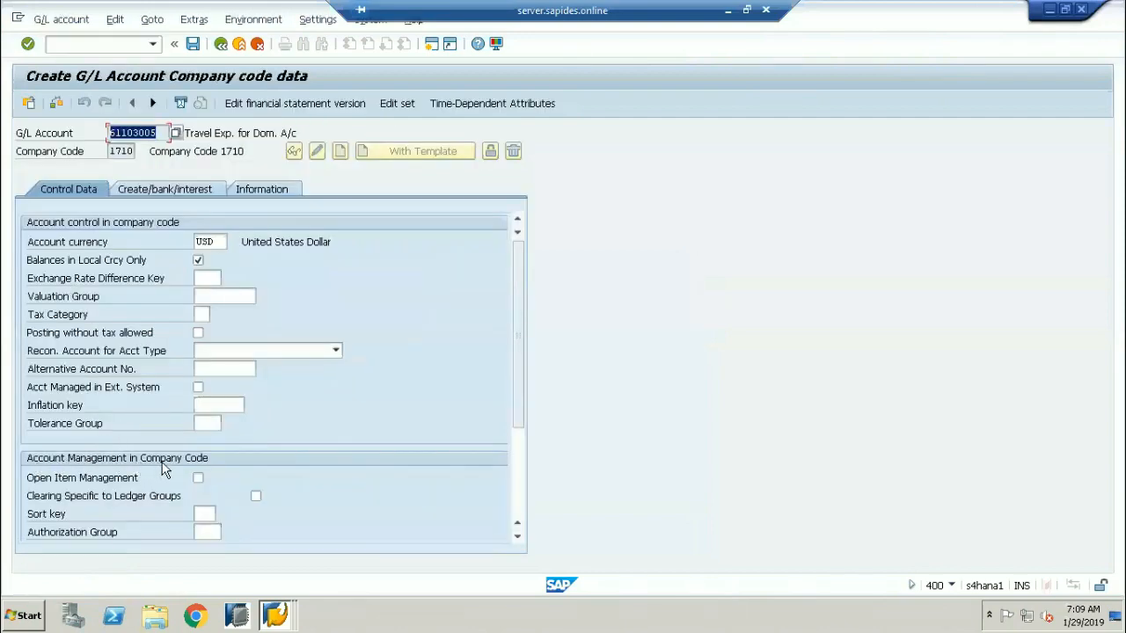
pyautogui.press('F10')
pyautogui.press('Escape')
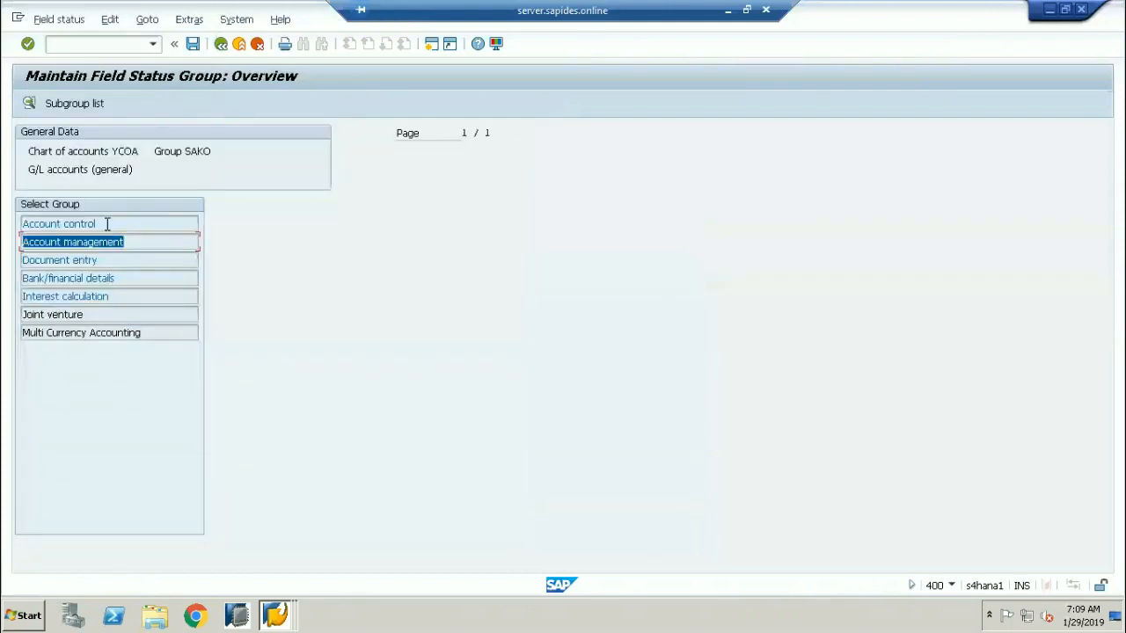
pyautogui.moveTo(107, 224); pyautogui.dragTo(19, 224)
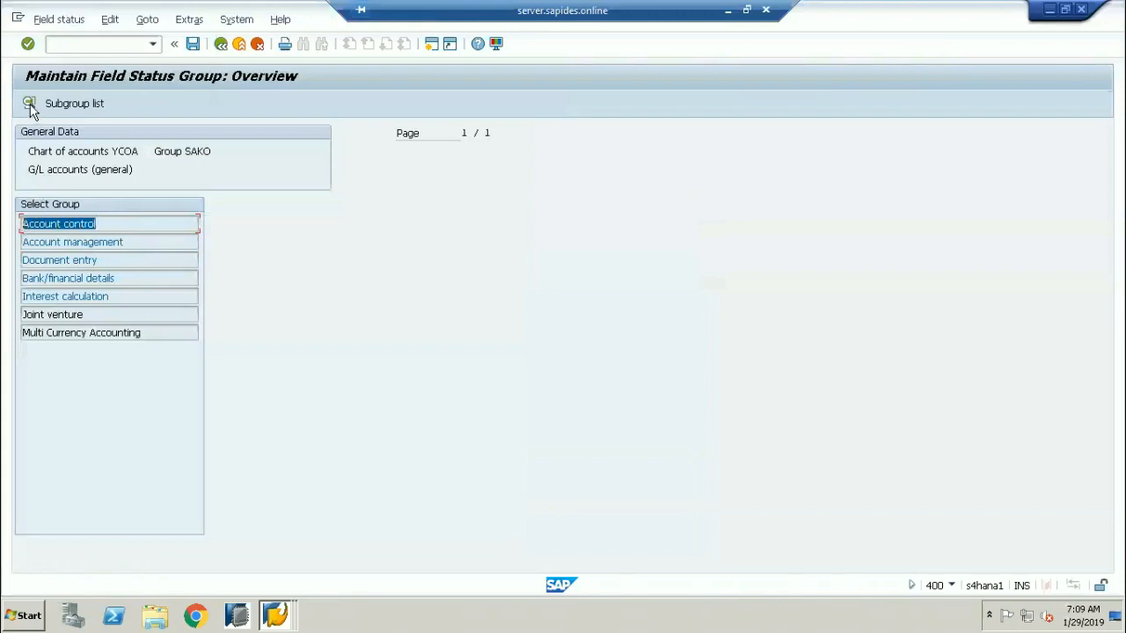
pyautogui.click(97, 224)
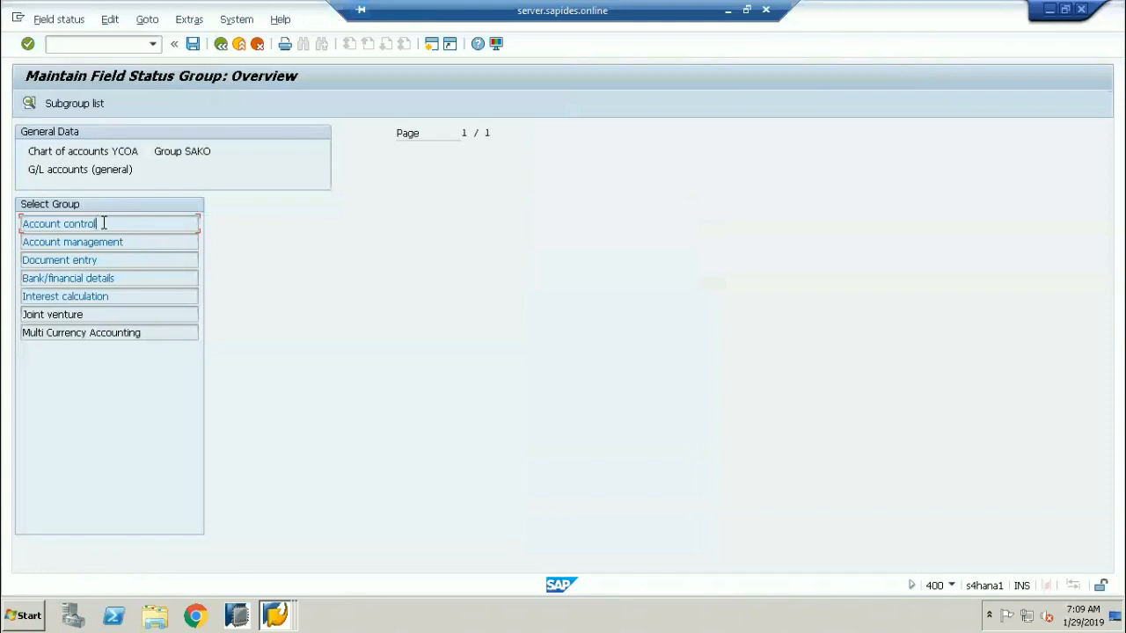
pyautogui.doubleClick(103, 223)
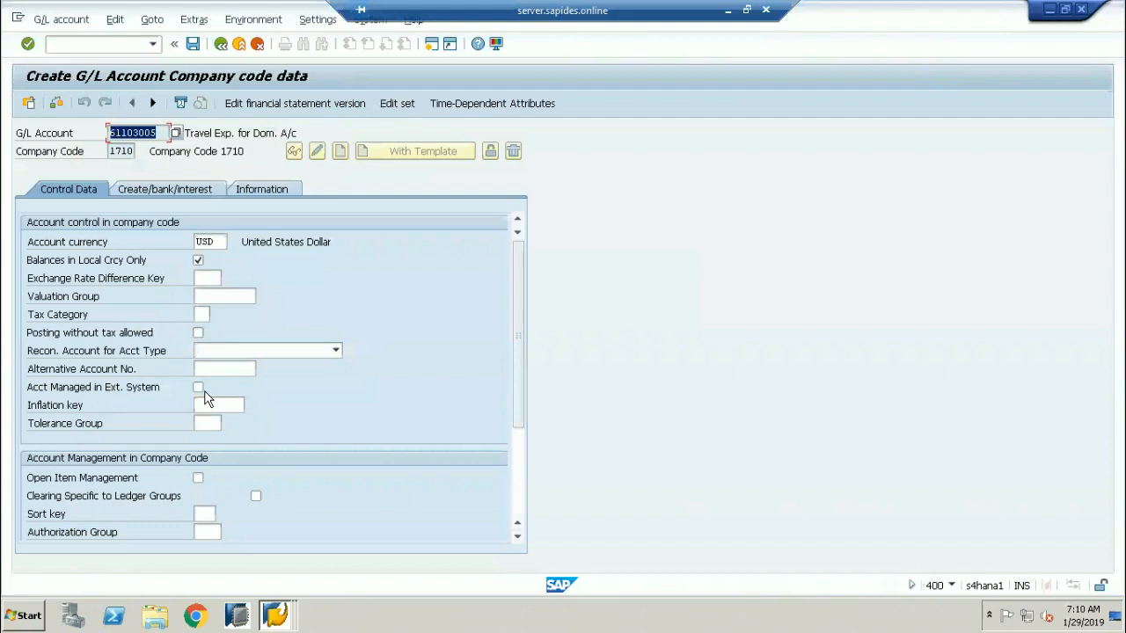
# Compare the Tax category field with the account's company code data and set it to Suppress in SAKO's Account control.
pyautogui.hotkey('alt', 'Tab')
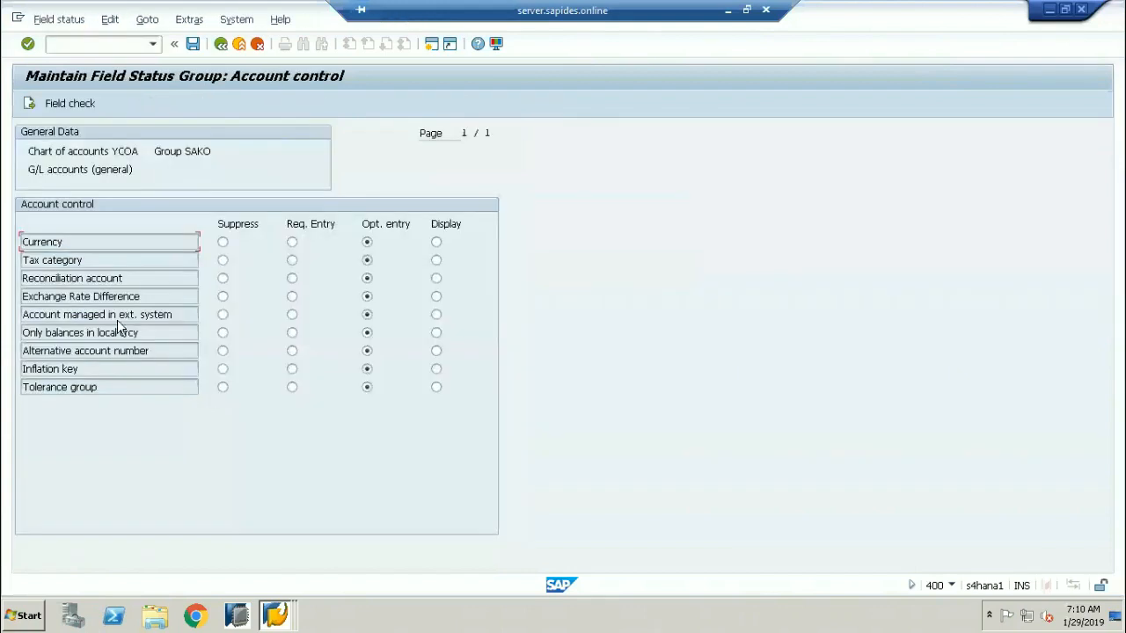
pyautogui.click(85, 260)
pyautogui.moveTo(84, 260); pyautogui.dragTo(12, 253)
pyautogui.hotkey('alt', 'Tab')
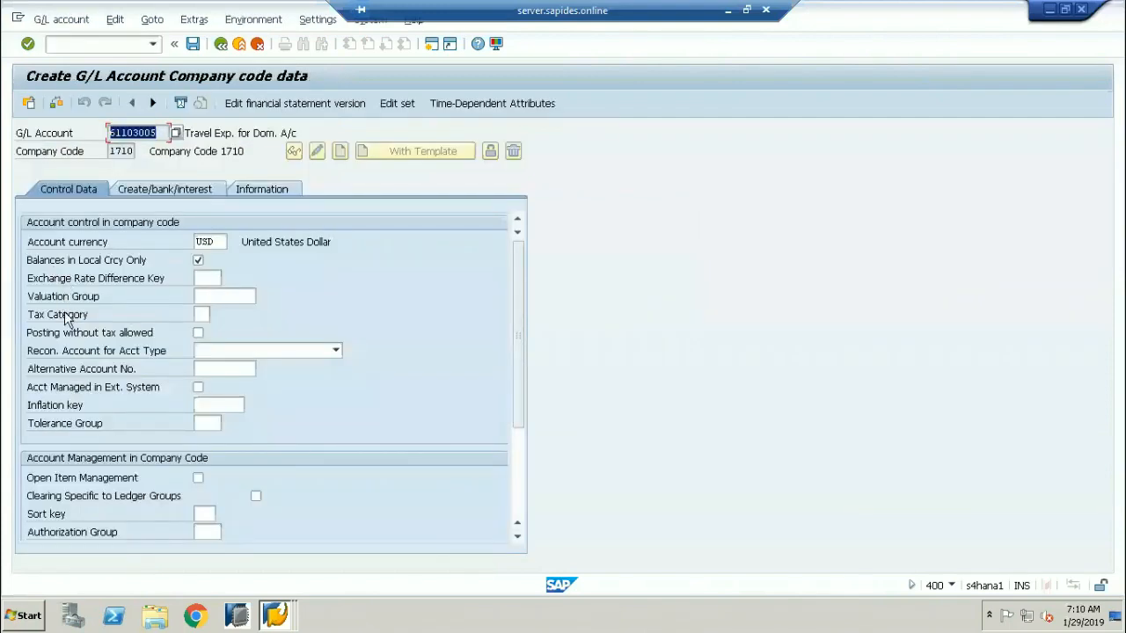
pyautogui.hotkey('alt', 'Tab')
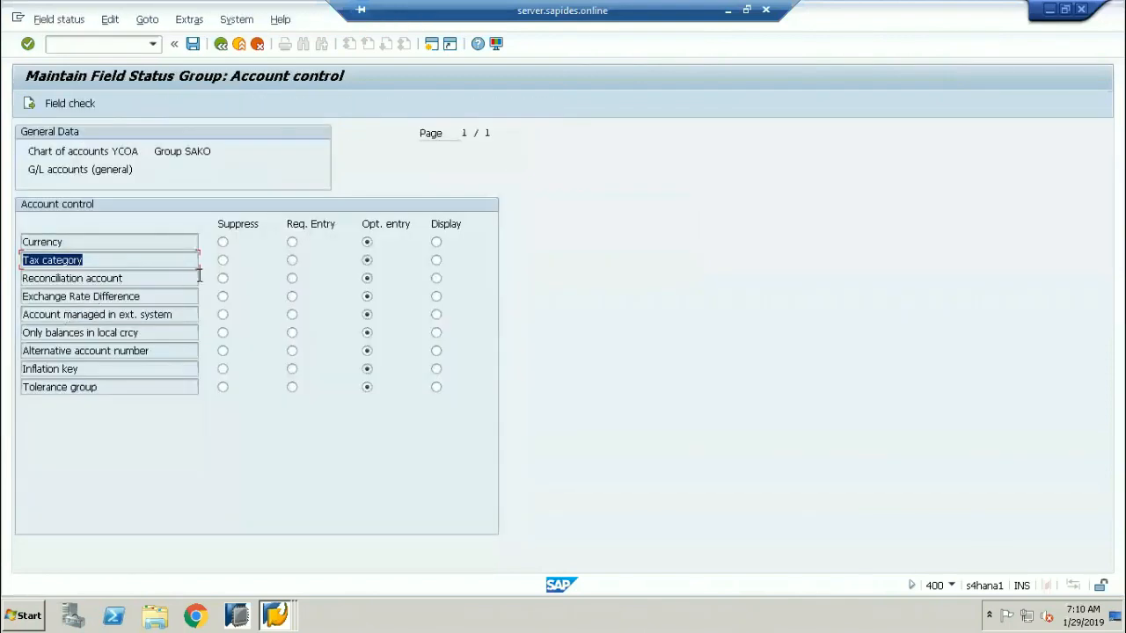
pyautogui.click(224, 260)
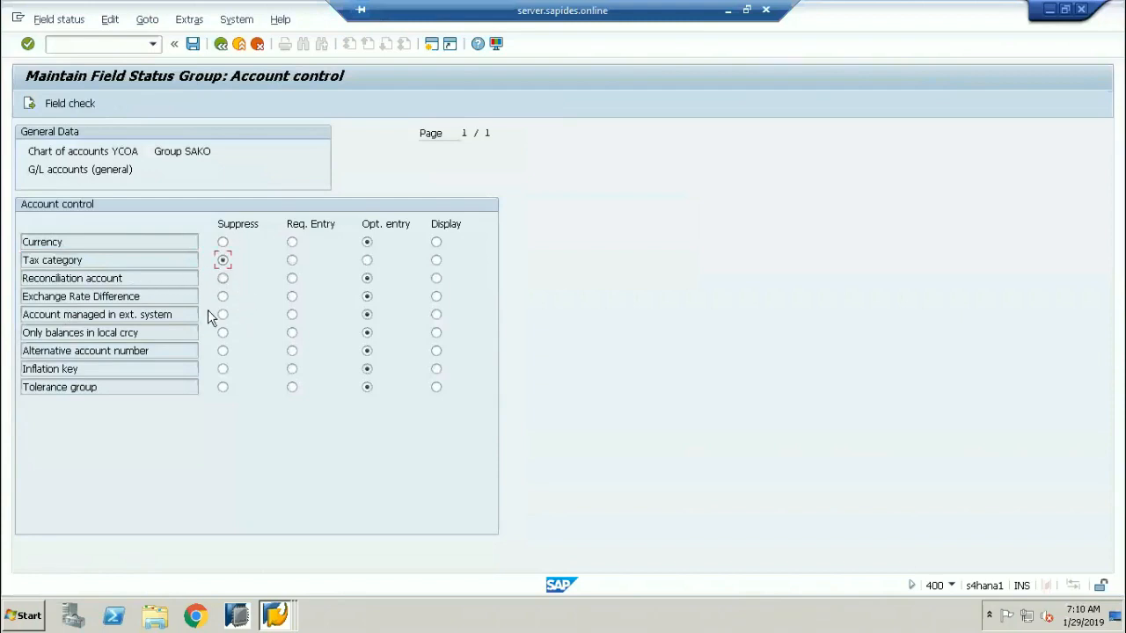
# Set Reconciliation account and Exchange Rate Difference to Suppress in SAKO's Account control, checking them against the account's company code fields.
pyautogui.hotkey('alt', 'Tab')
pyautogui.click(134, 133)
pyautogui.doubleClick(135, 133)
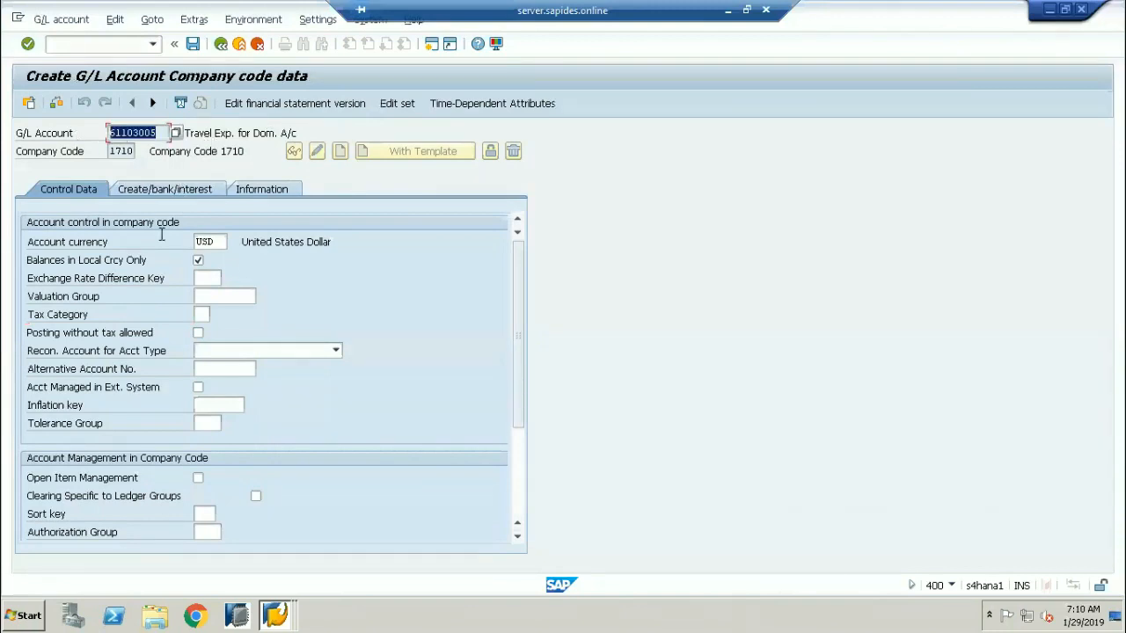
pyautogui.hotkey('alt', 'Tab')
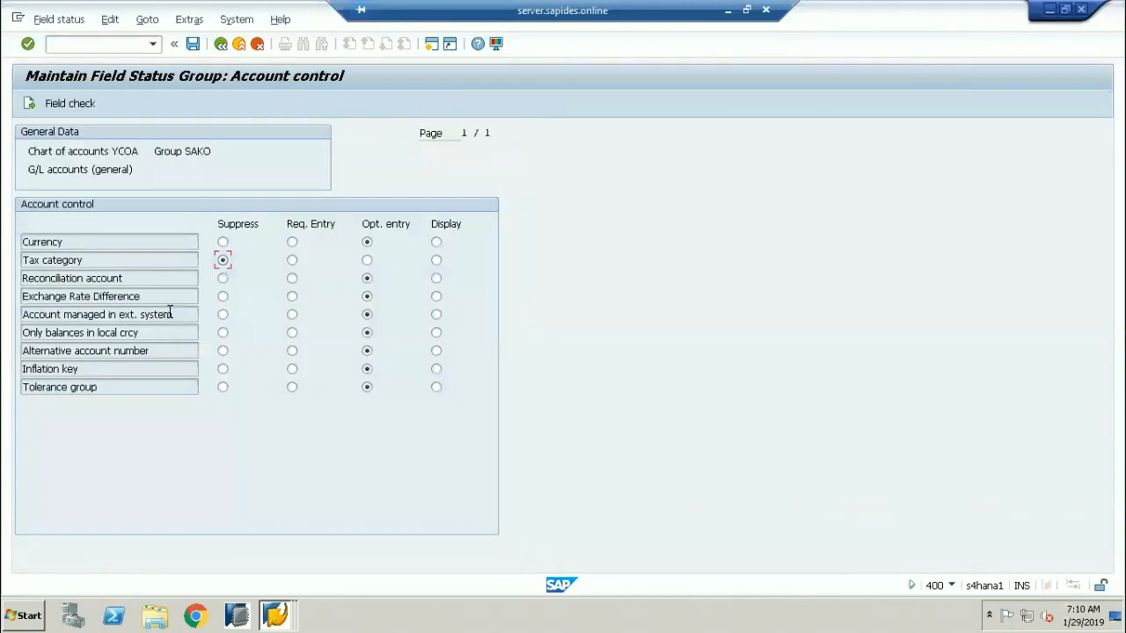
pyautogui.click(223, 278)
pyautogui.moveTo(142, 297); pyautogui.dragTo(10, 297)
pyautogui.hotkey('alt', 'Tab')
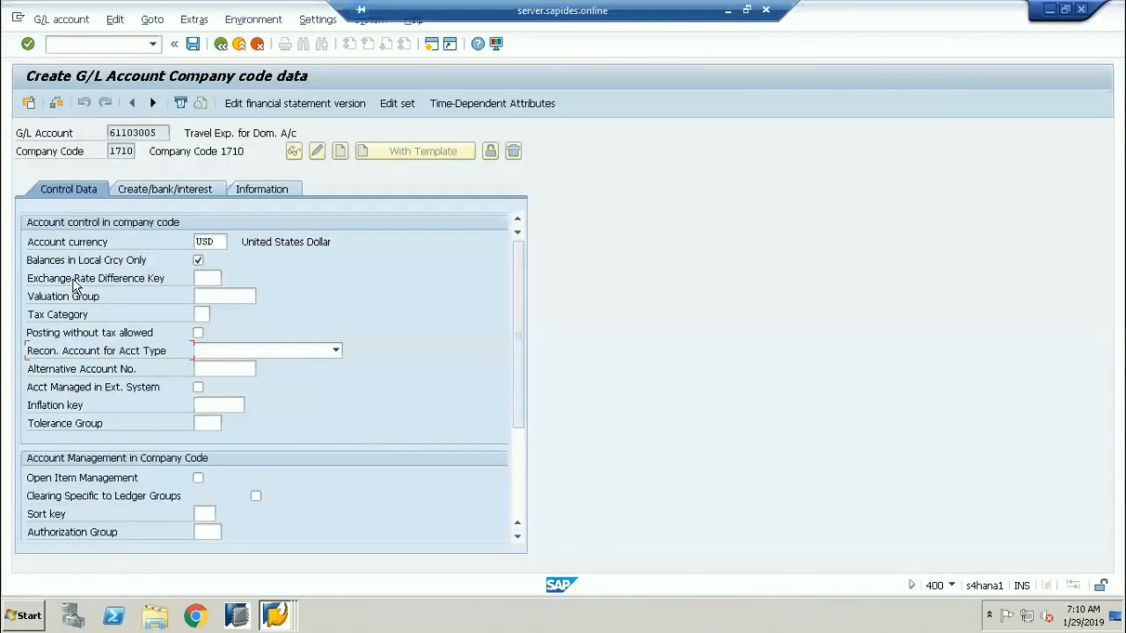
pyautogui.hotkey('alt', 'Tab')
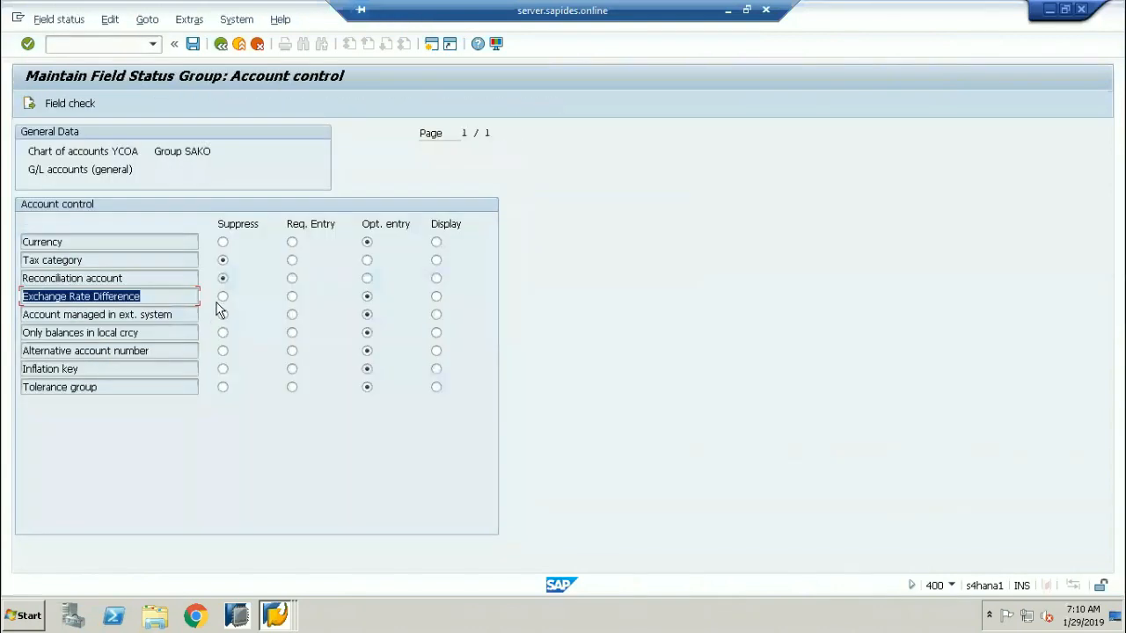
pyautogui.click(222, 296)
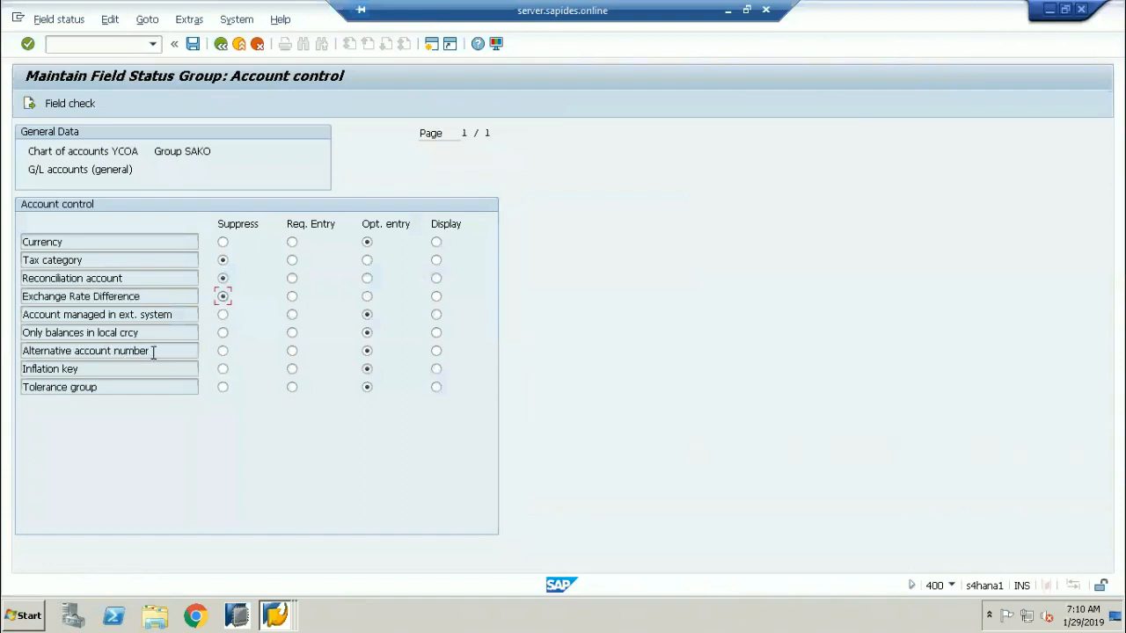
# Set Alternative account number, Tolerance group and Inflation key to Suppress after comparing them with the account's company code fields.
pyautogui.hotkey('alt', 'Tab')
pyautogui.click(109, 370)
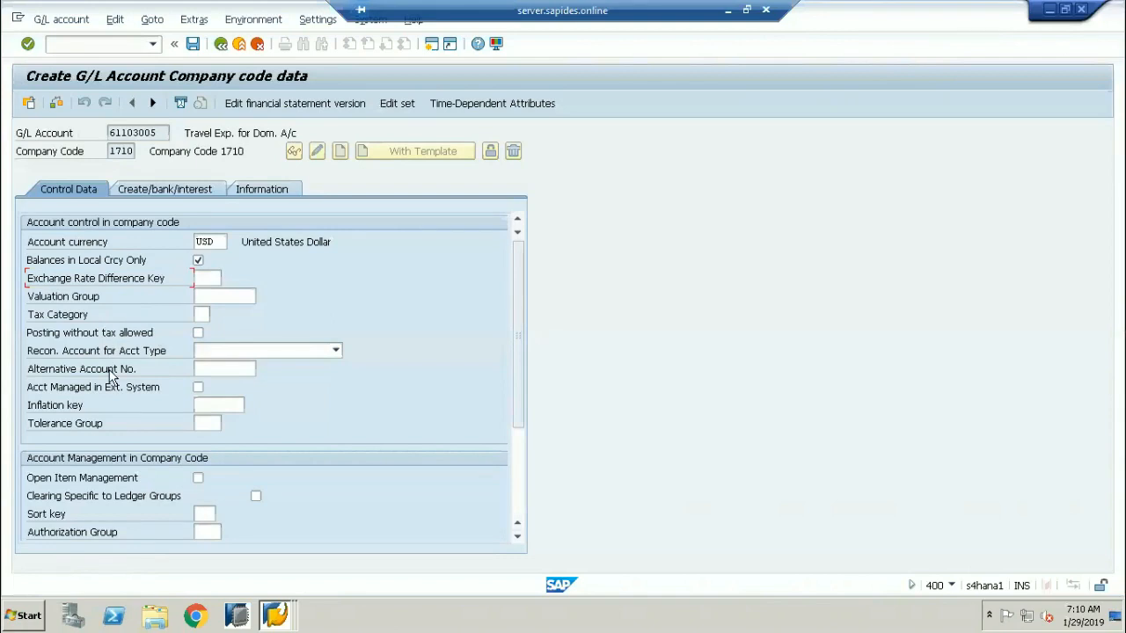
pyautogui.hotkey('alt', 'Tab')
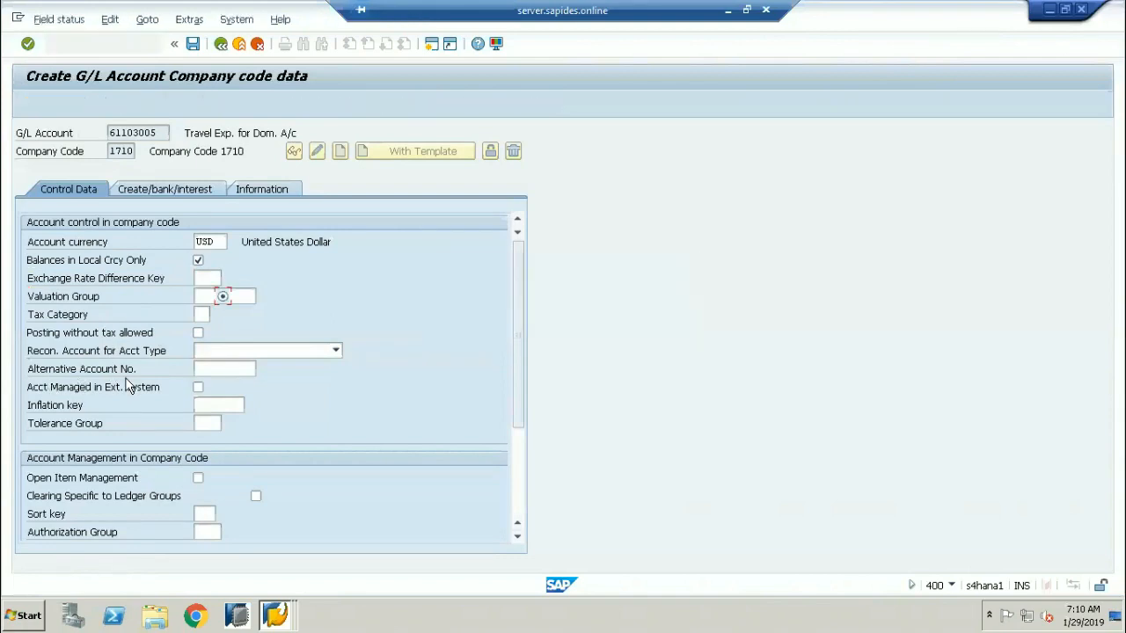
pyautogui.click(222, 352)
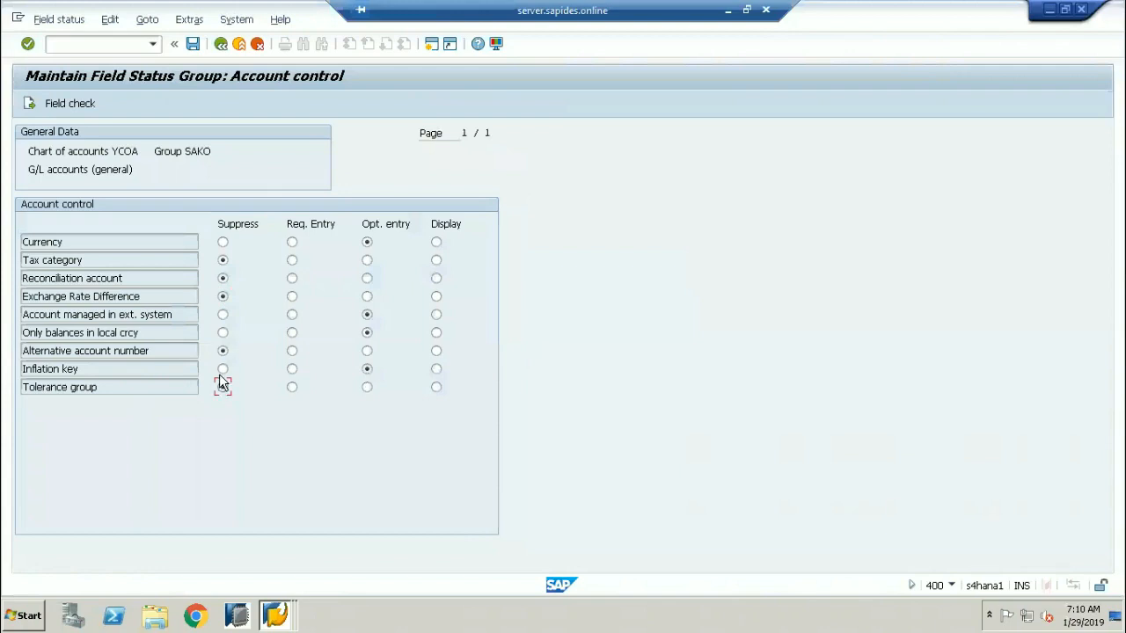
pyautogui.hotkey('alt', 'Tab')
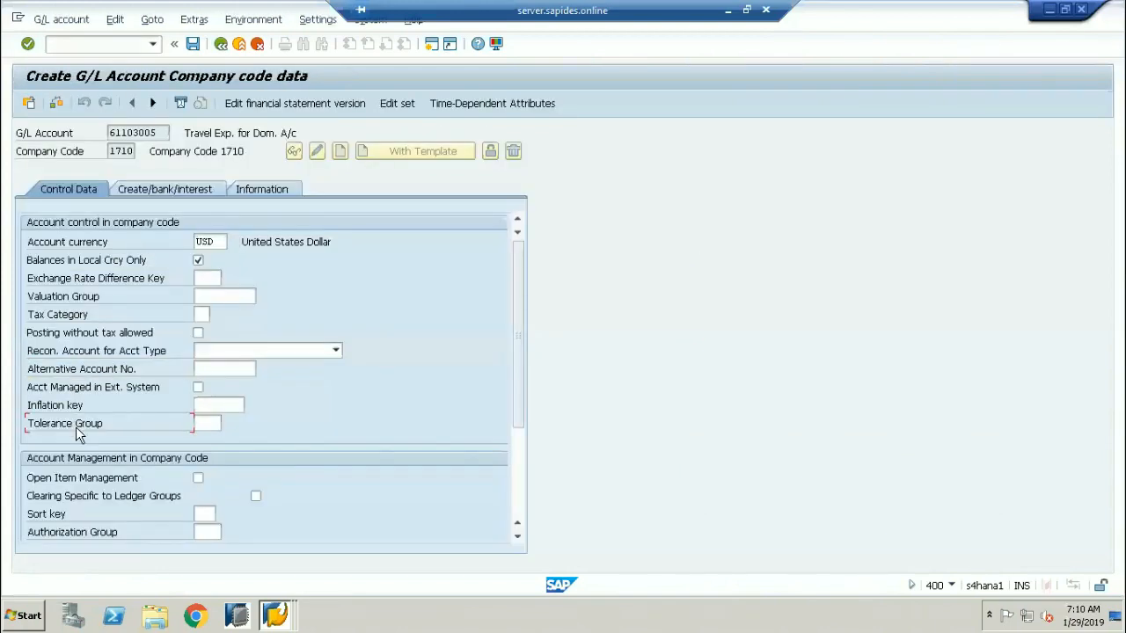
pyautogui.hotkey('alt', 'Tab')
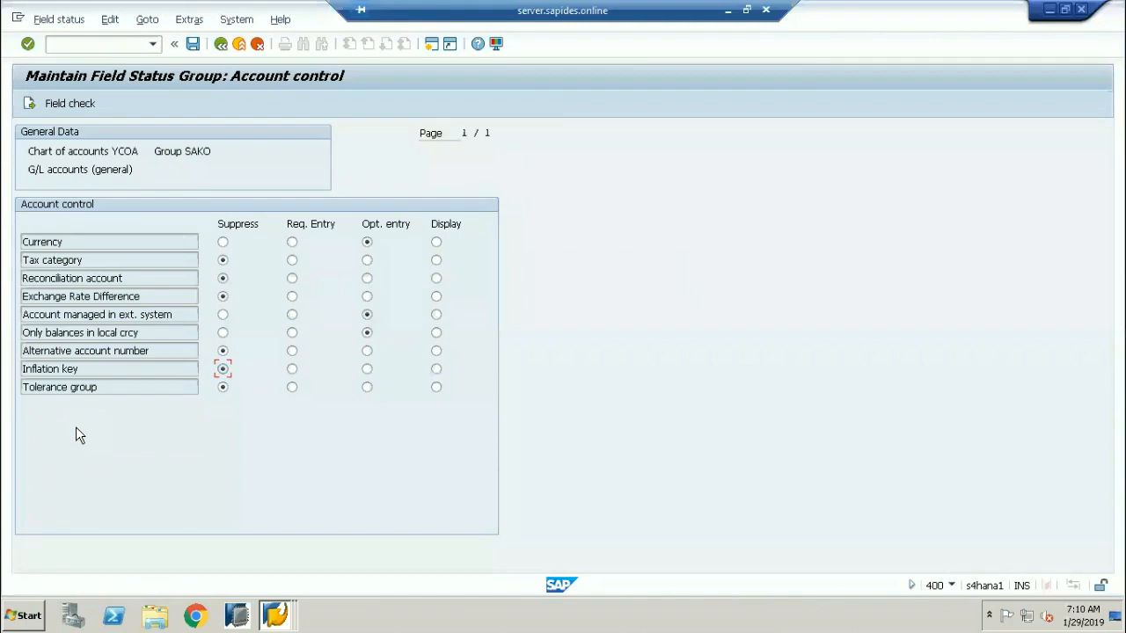
# Compare the G/L accounts (general) group's Account control settings with the travel expense account's company code 1710 screen.
pyautogui.moveTo(137, 169); pyautogui.dragTo(12, 179)
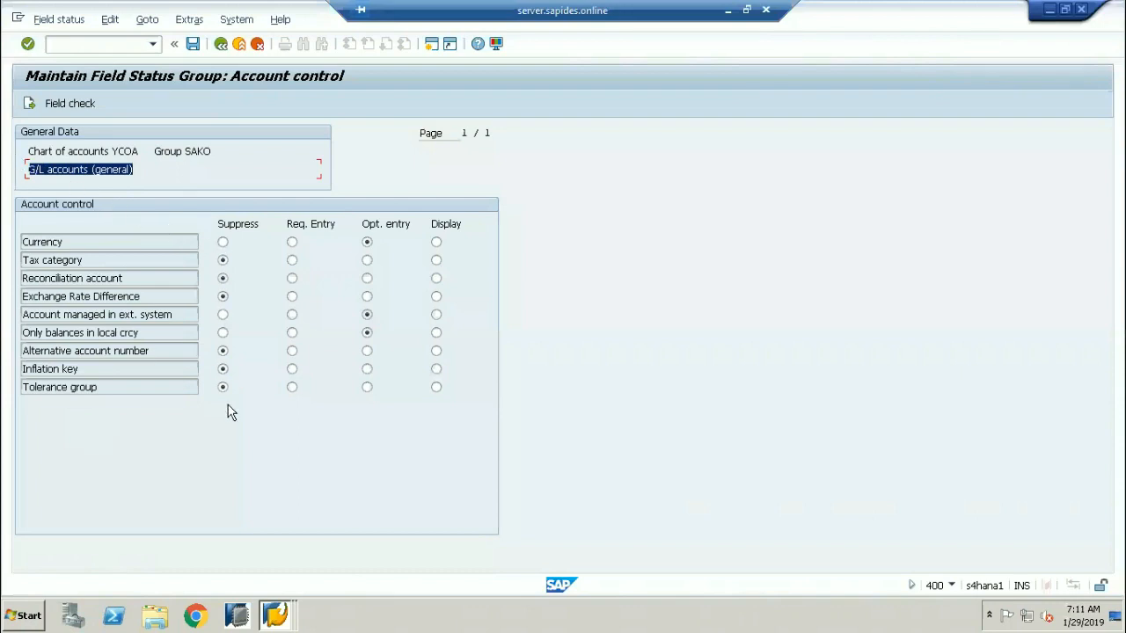
pyautogui.press('F3')
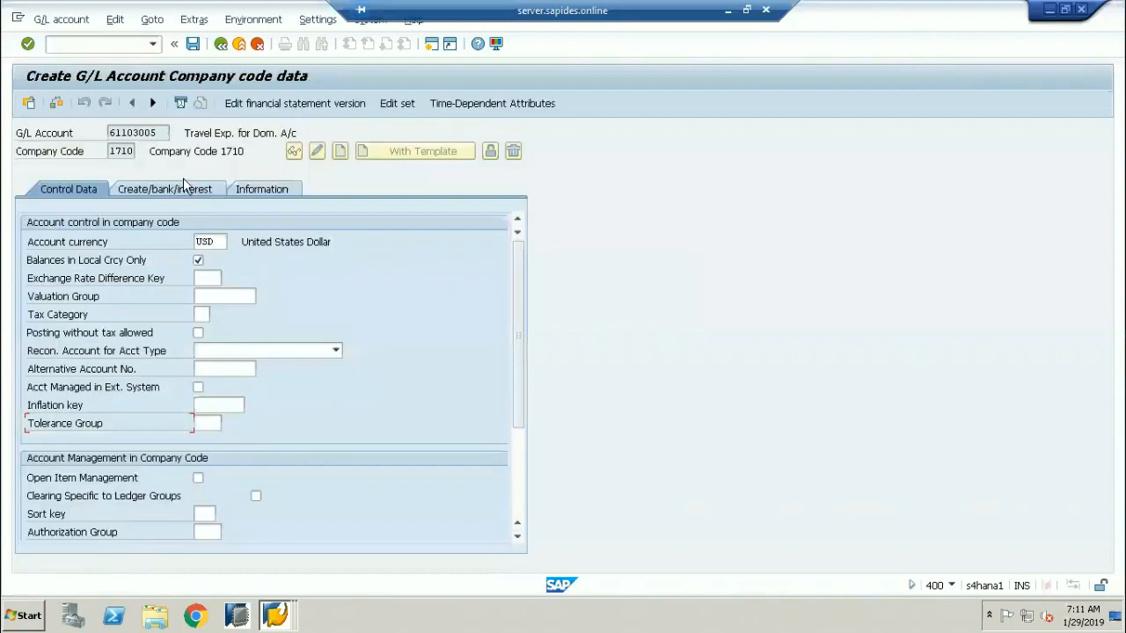
pyautogui.moveTo(156, 132); pyautogui.dragTo(82, 132)
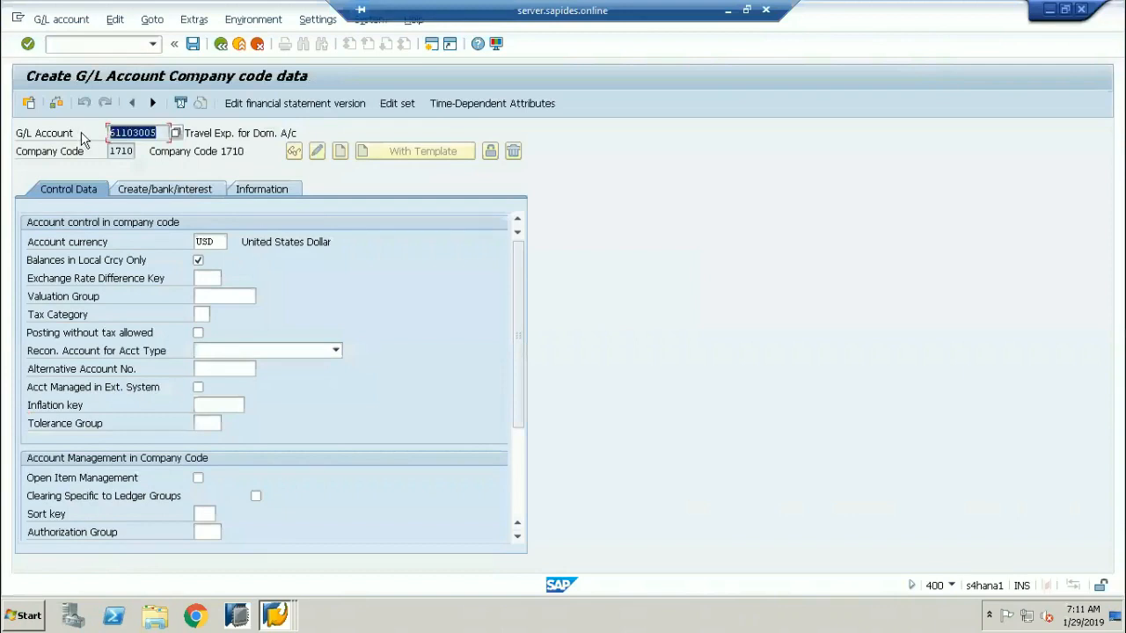
pyautogui.press('alt')
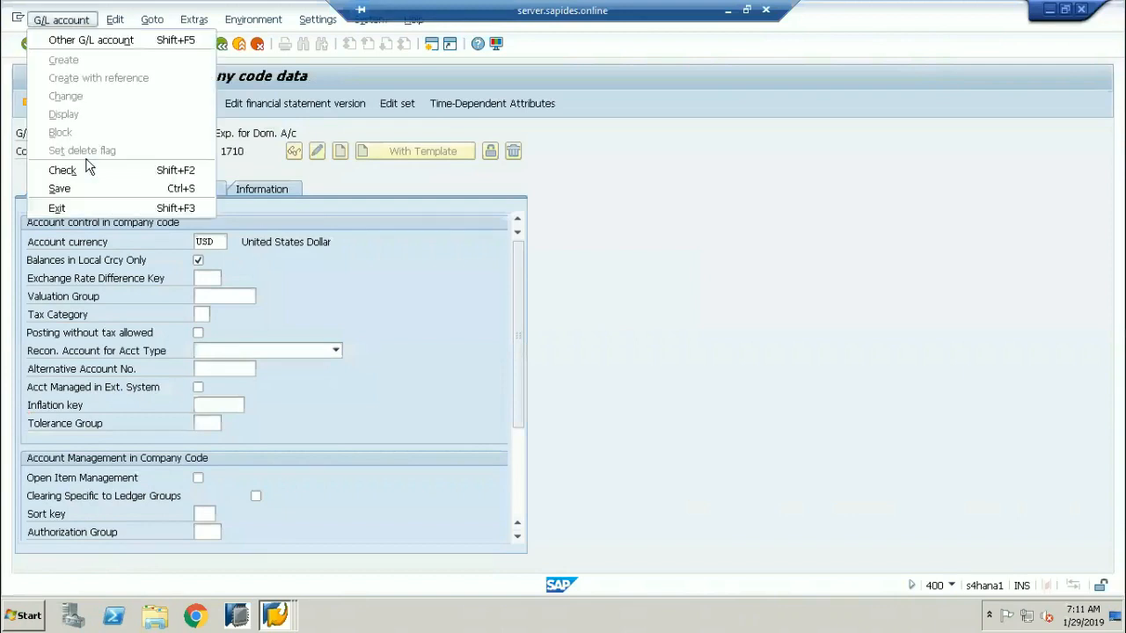
pyautogui.hotkey('alt', 'Tab')
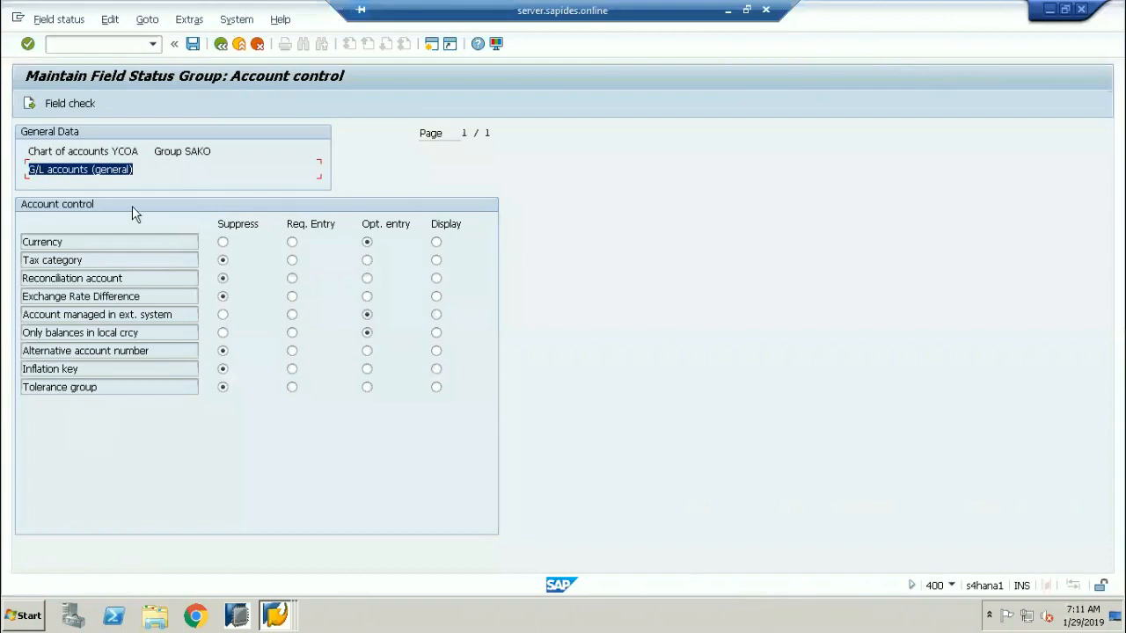
# Save the Suppress settings in SAKO's Account control field status under Customizing request PC1K900227.
pyautogui.moveTo(144, 169); pyautogui.dragTo(14, 174)
pyautogui.click(194, 44)
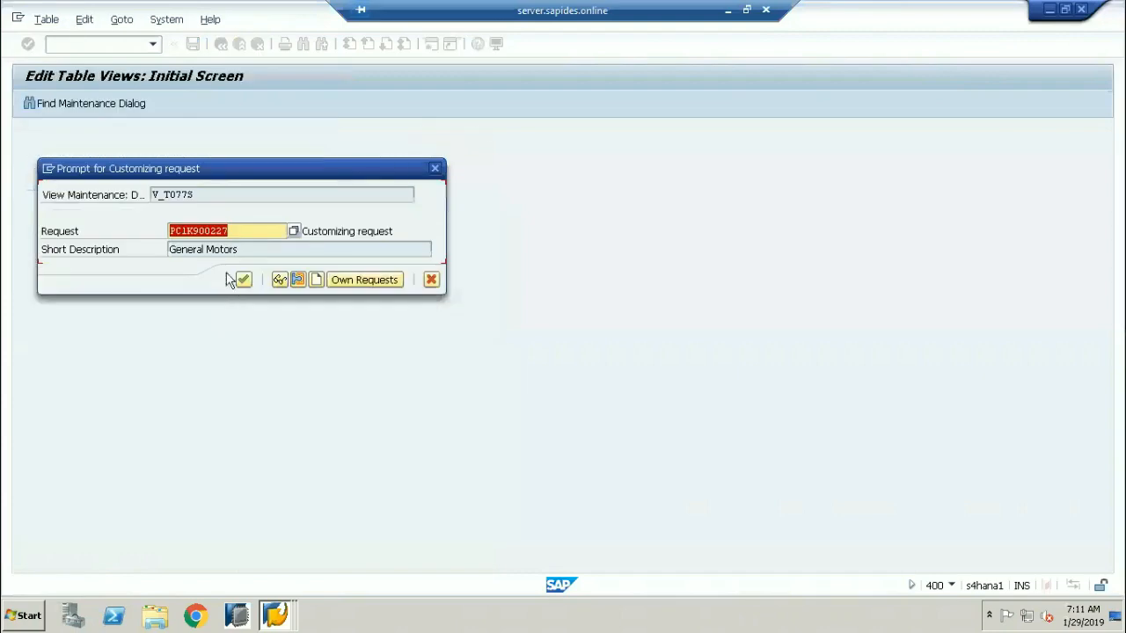
pyautogui.click(248, 280)
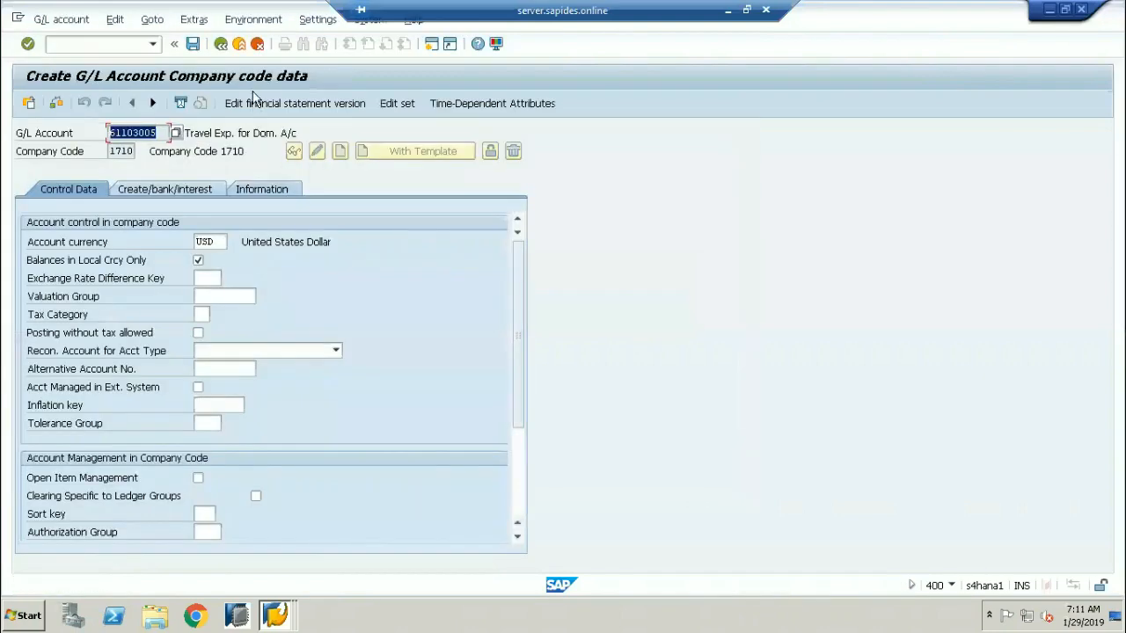
# Discard the unsaved company code data and restart creating the travel expense account in company code 1710.
pyautogui.click(247, 45)
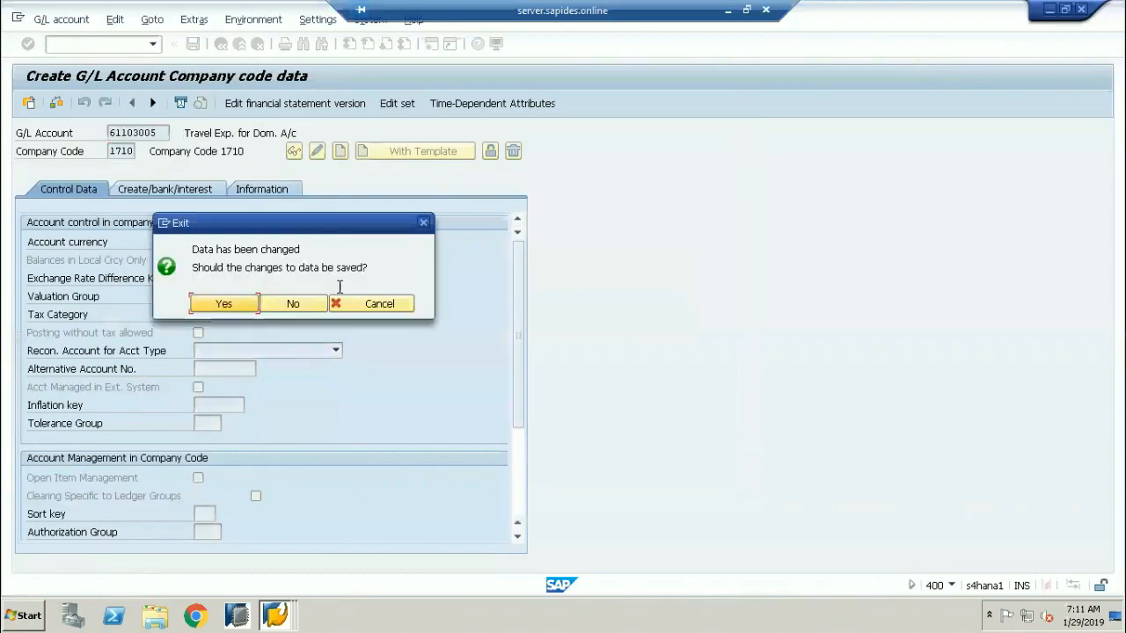
pyautogui.click(310, 303)
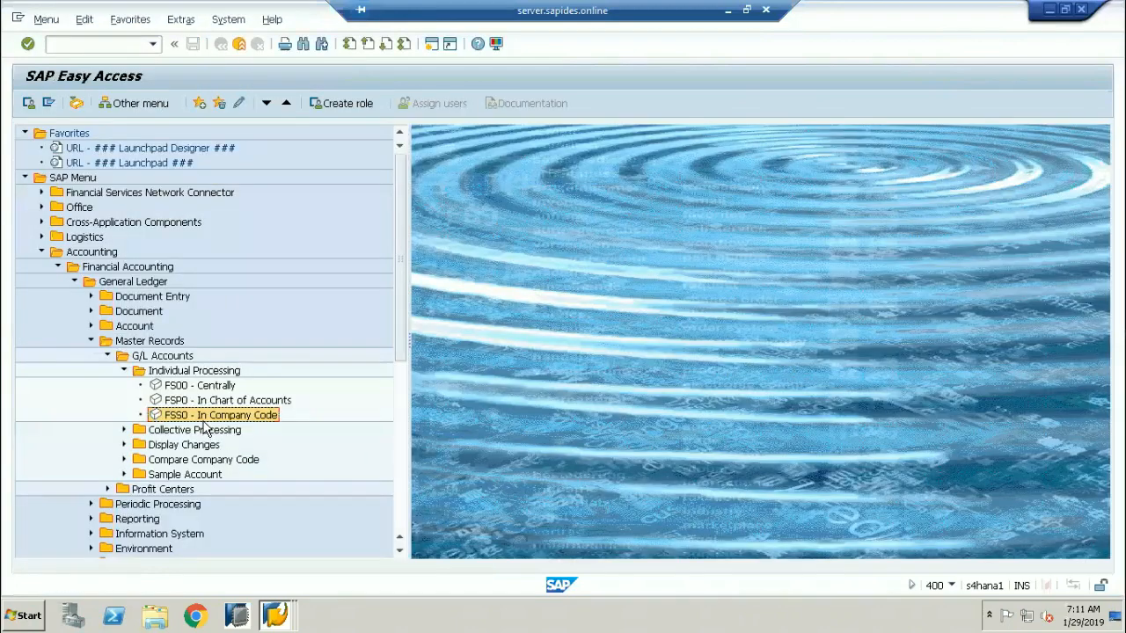
pyautogui.doubleClick(202, 417)
pyautogui.click(340, 152)
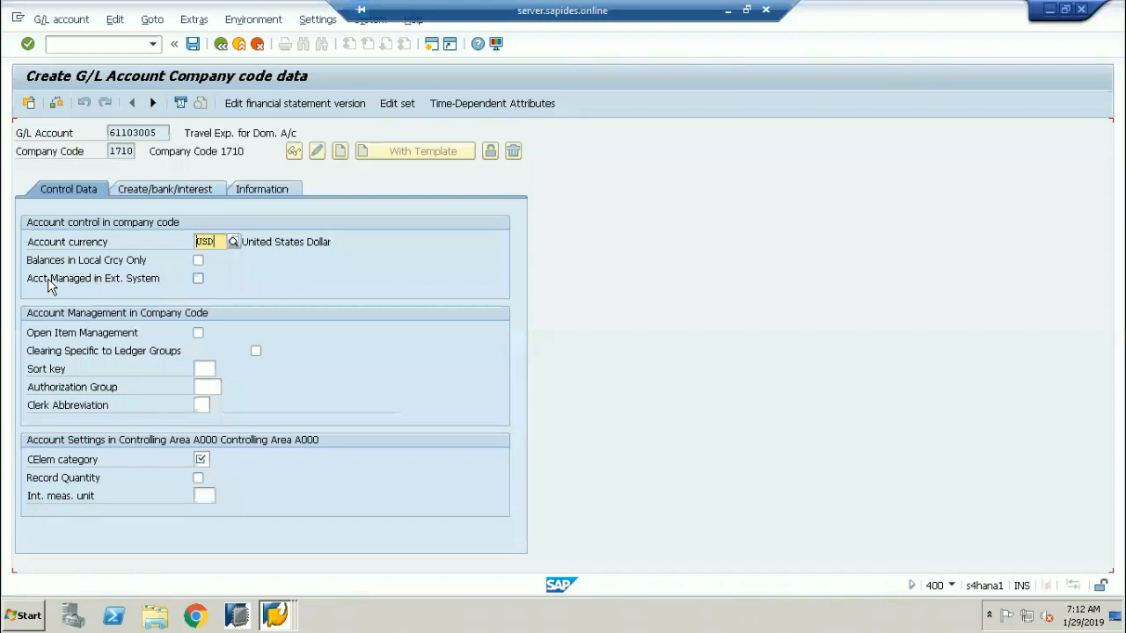
# Open the Account control field status of the YCOA account group SAKO.
pyautogui.hotkey('alt', 'Tab')
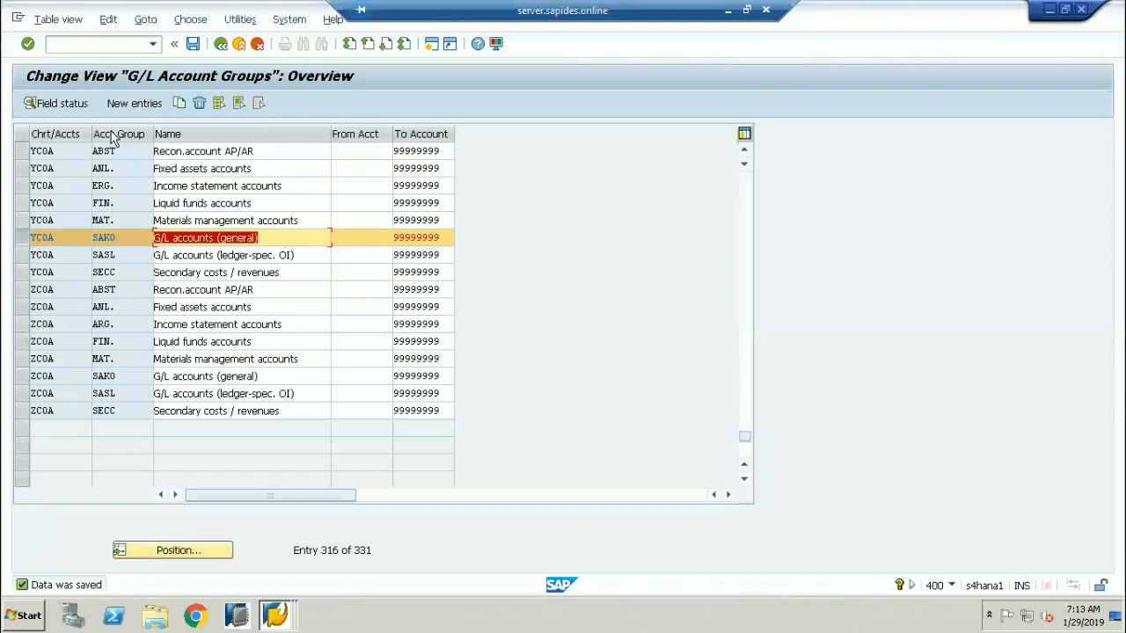
pyautogui.click(47, 103)
pyautogui.doubleClick(95, 237)
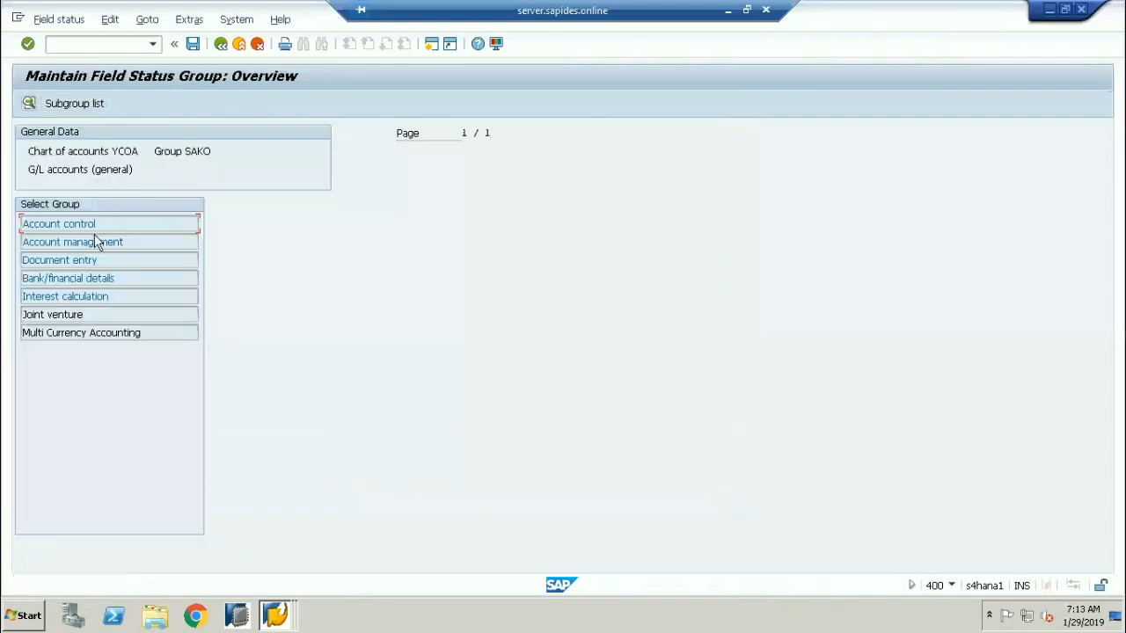
pyautogui.doubleClick(106, 223)
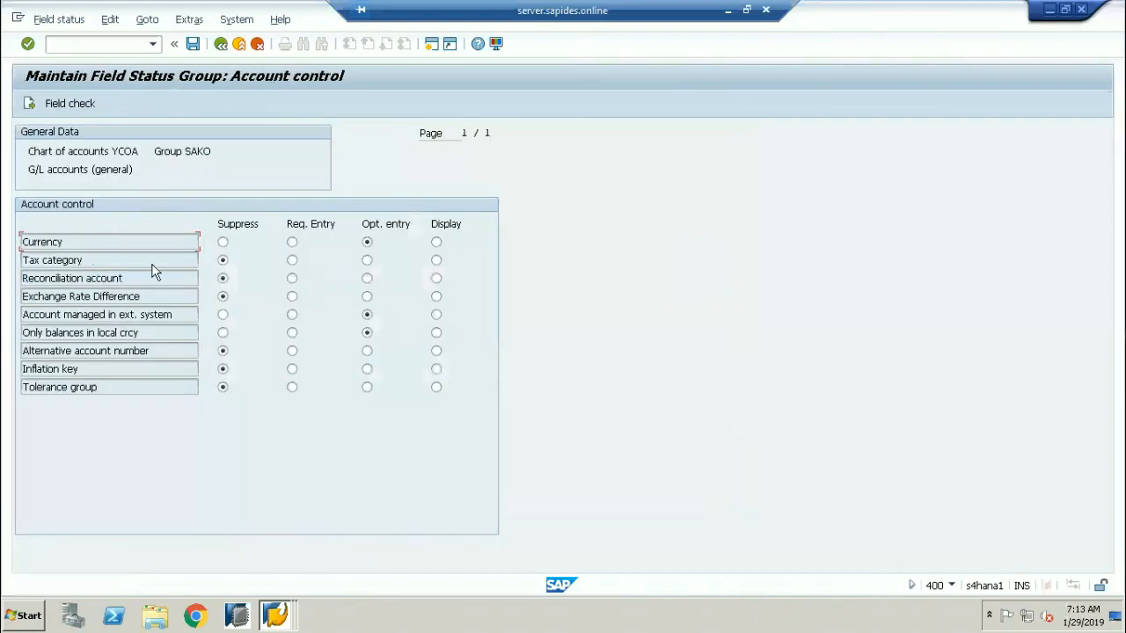
# Compare SAKO's suppressed and optional Account control fields with the account's Control Data, including Account currency and Sort key.
pyautogui.click(222, 278)
pyautogui.hotkey('alt', 'Tab')
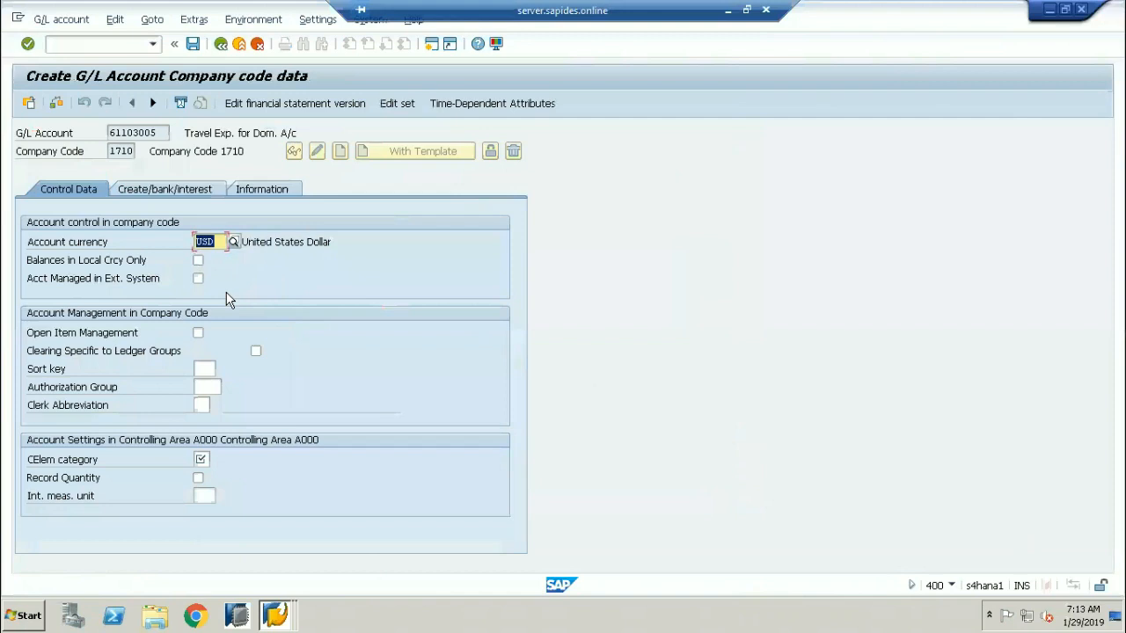
pyautogui.hotkey('alt', 'Tab')
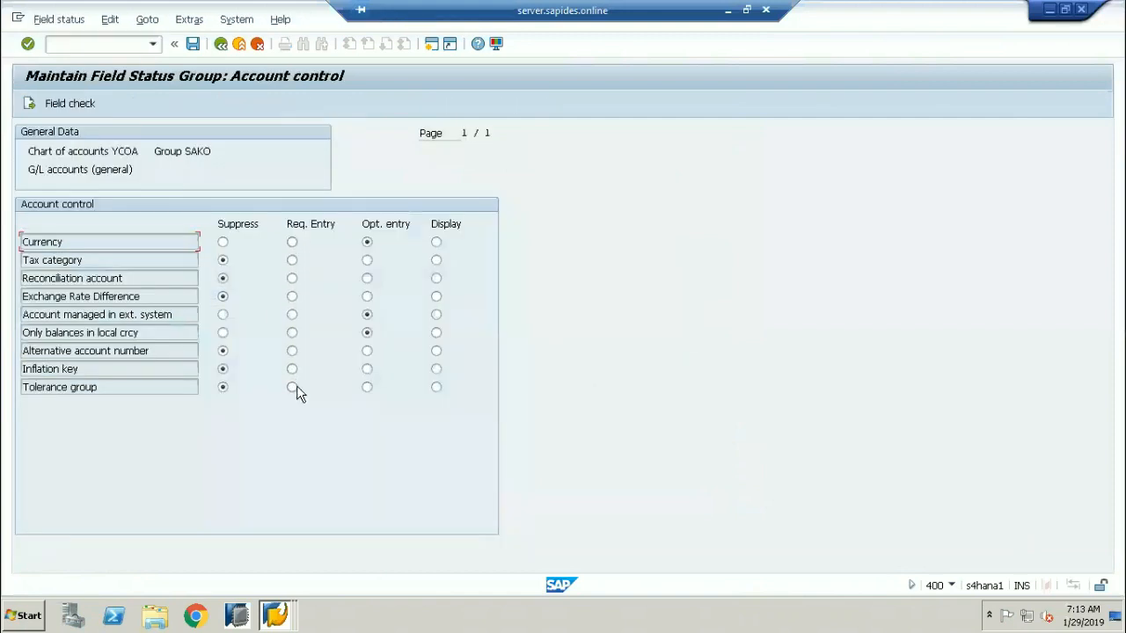
pyautogui.hotkey('alt', 'Tab')
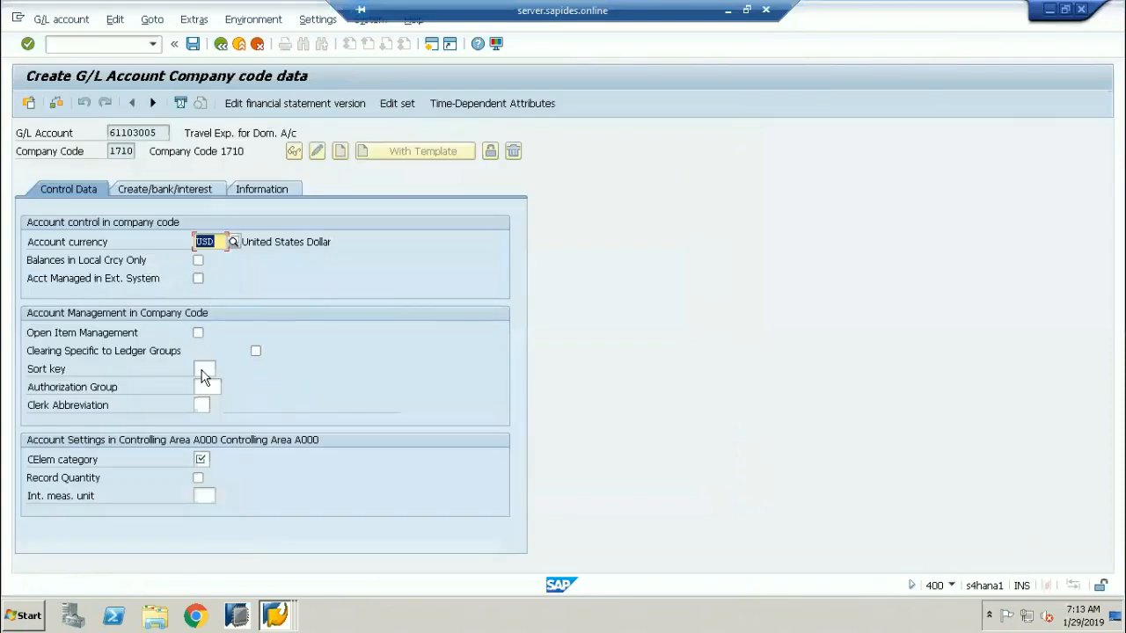
pyautogui.click(204, 370)
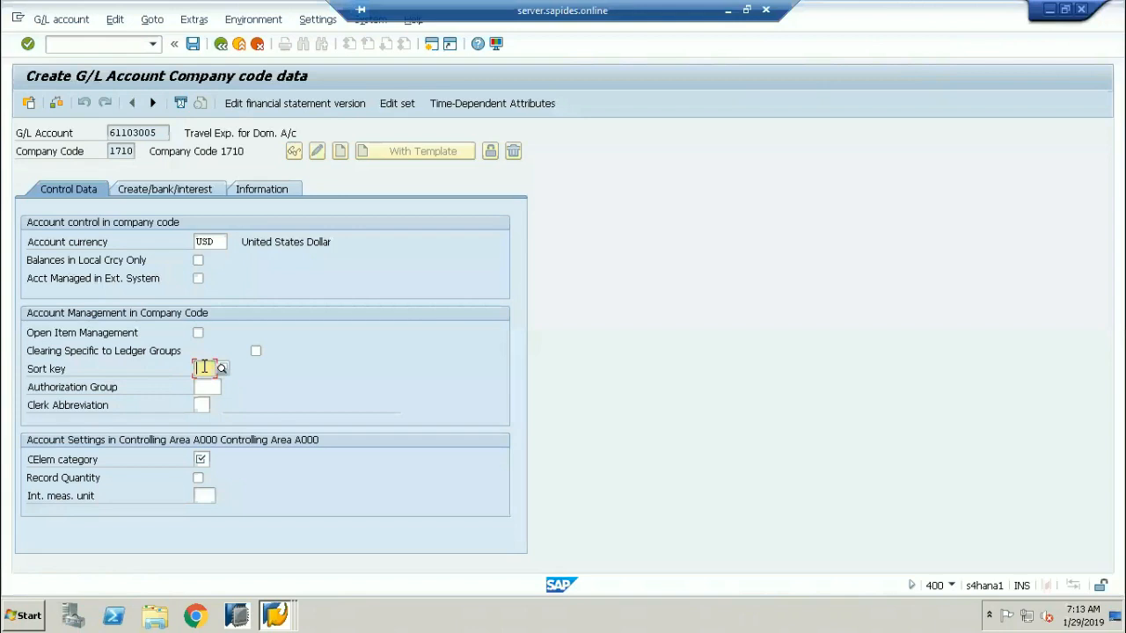
pyautogui.hotkey('alt', 'Tab')
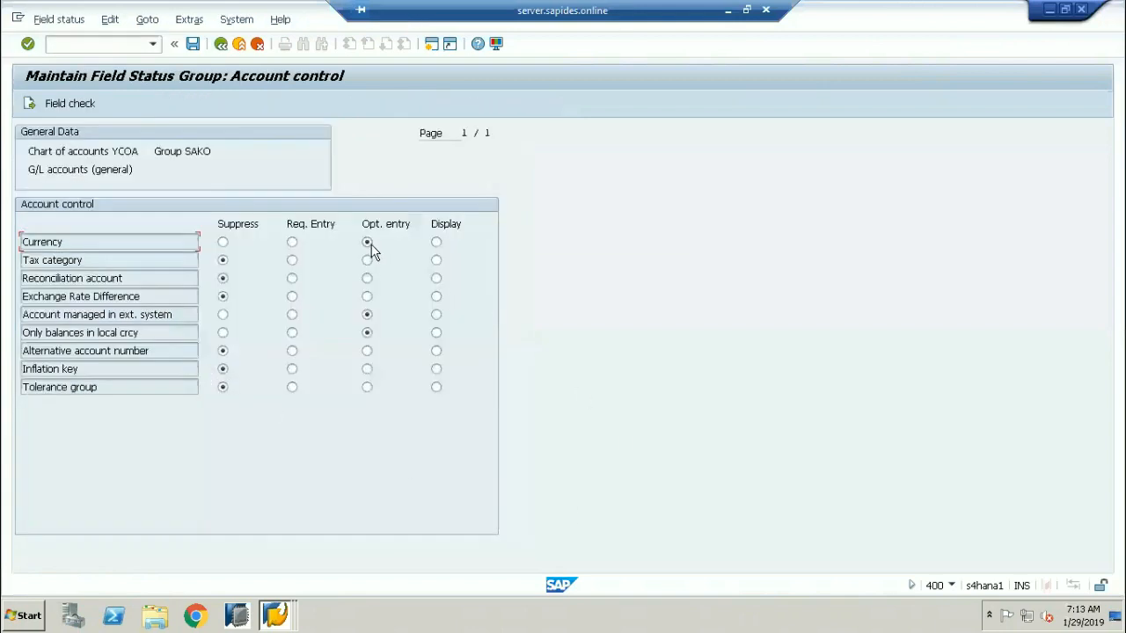
pyautogui.hotkey('alt', 'Tab')
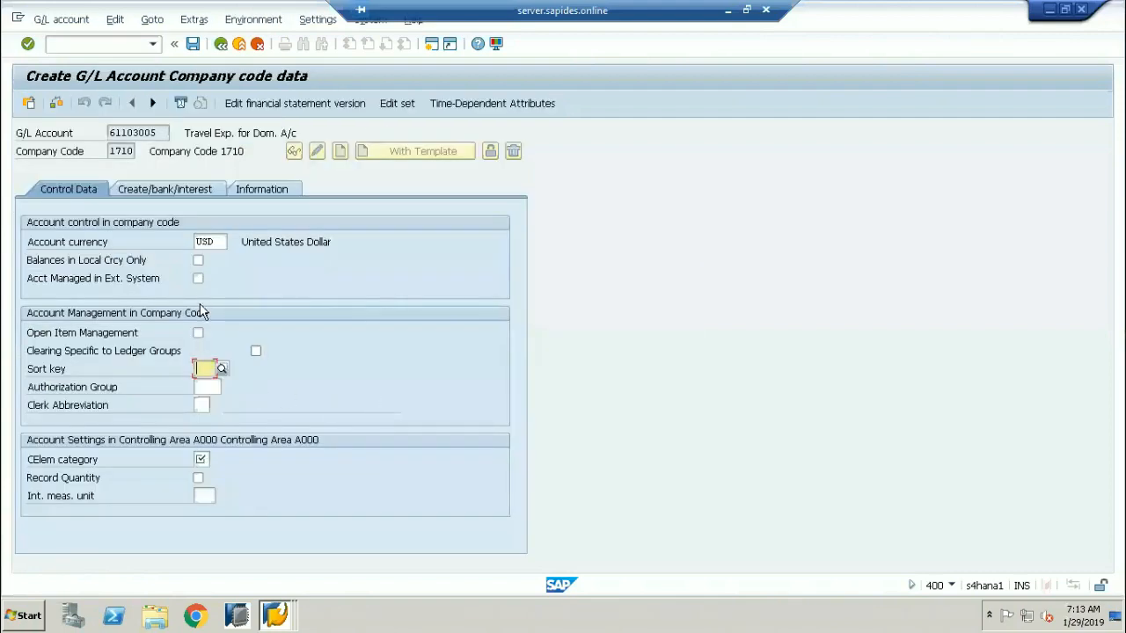
pyautogui.click(218, 245)
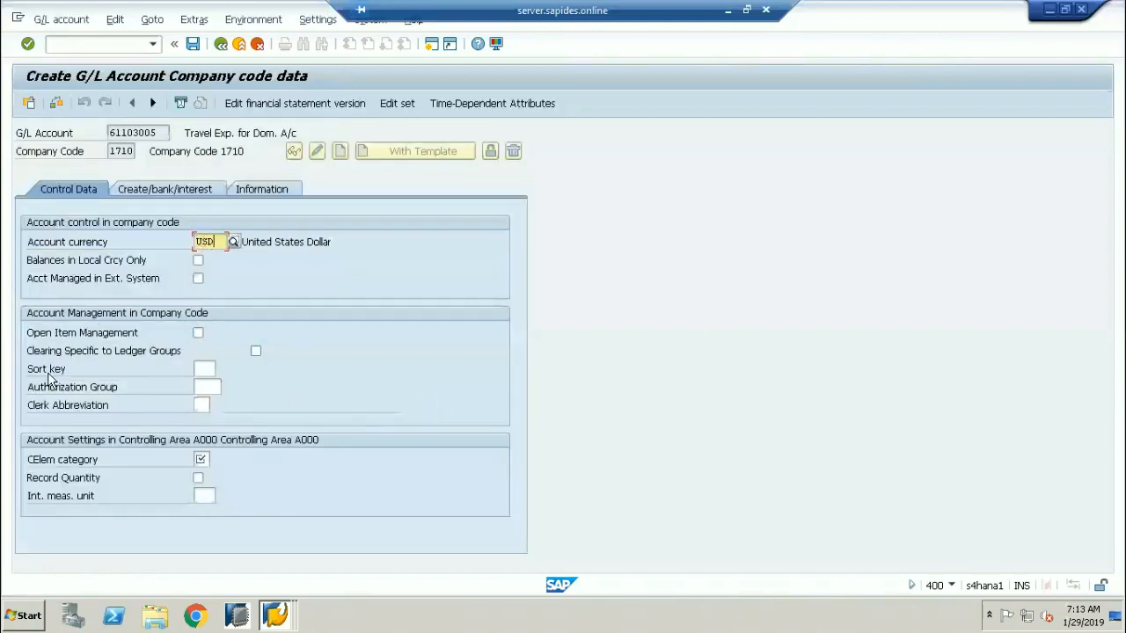
pyautogui.click(199, 372)
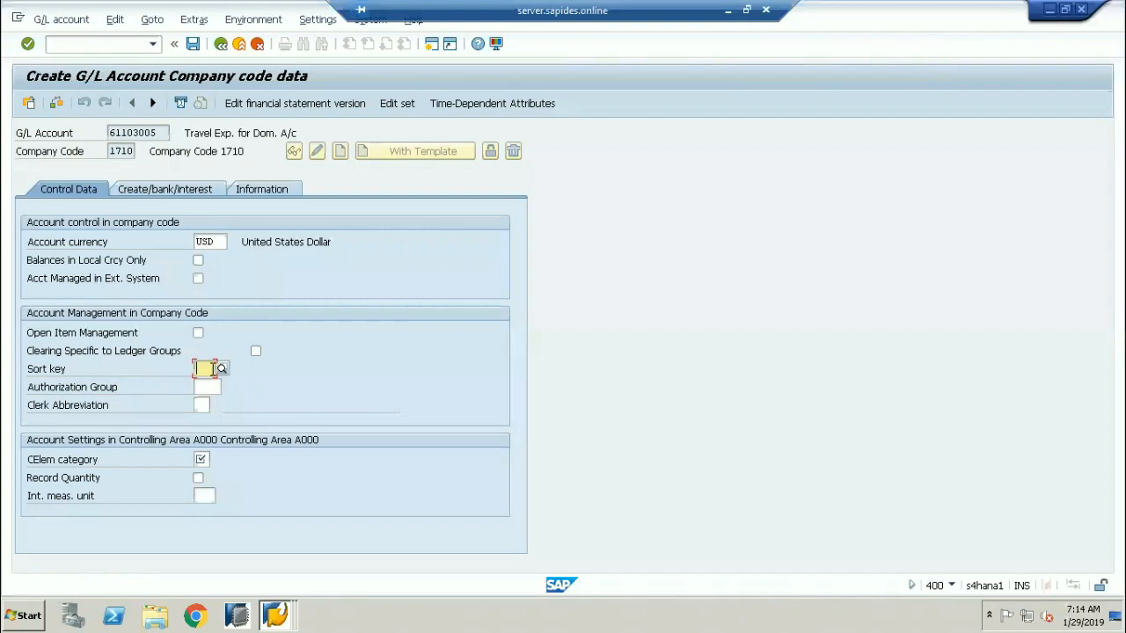
pyautogui.hotkey('alt', 'Tab')
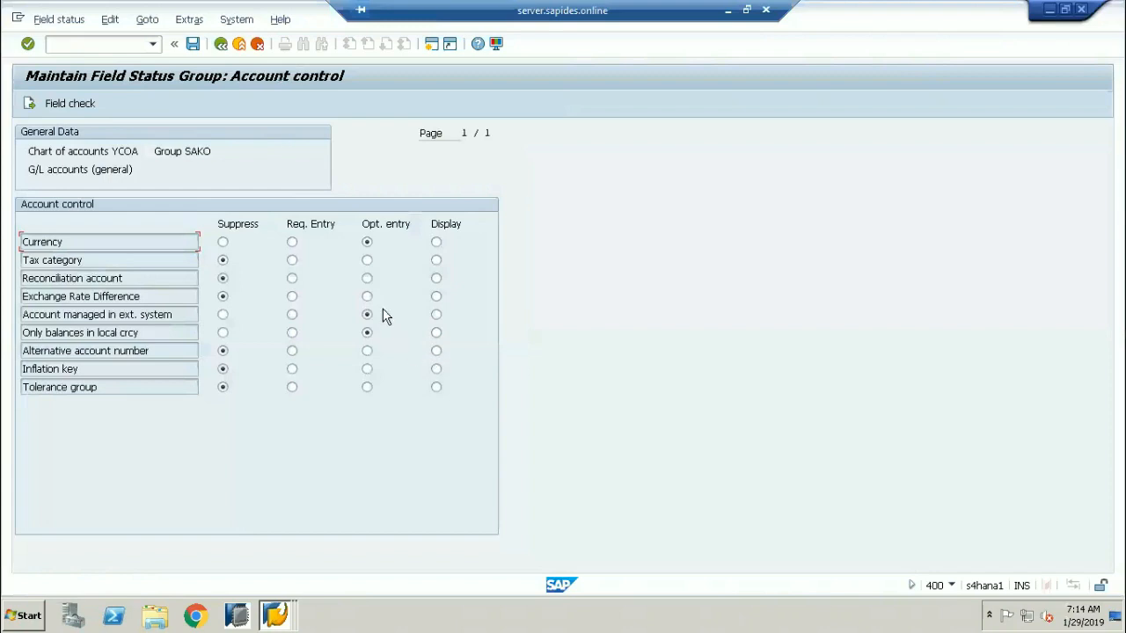
# Set Tax category, Reconciliation account, Exchange Rate Difference, Alternative account number, Inflation key and Tolerance group to Opt. entry, and save SAKO's field status.
pyautogui.click(366, 297)
pyautogui.click(366, 351)
pyautogui.click(367, 369)
pyautogui.click(367, 387)
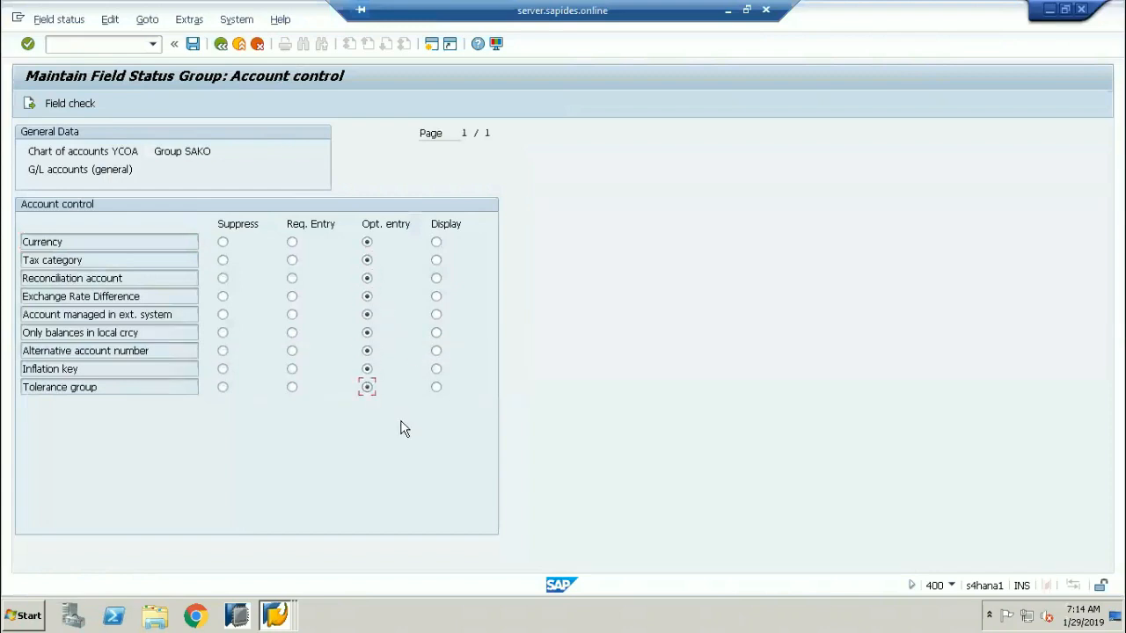
pyautogui.click(192, 44)
pyautogui.click(257, 46)
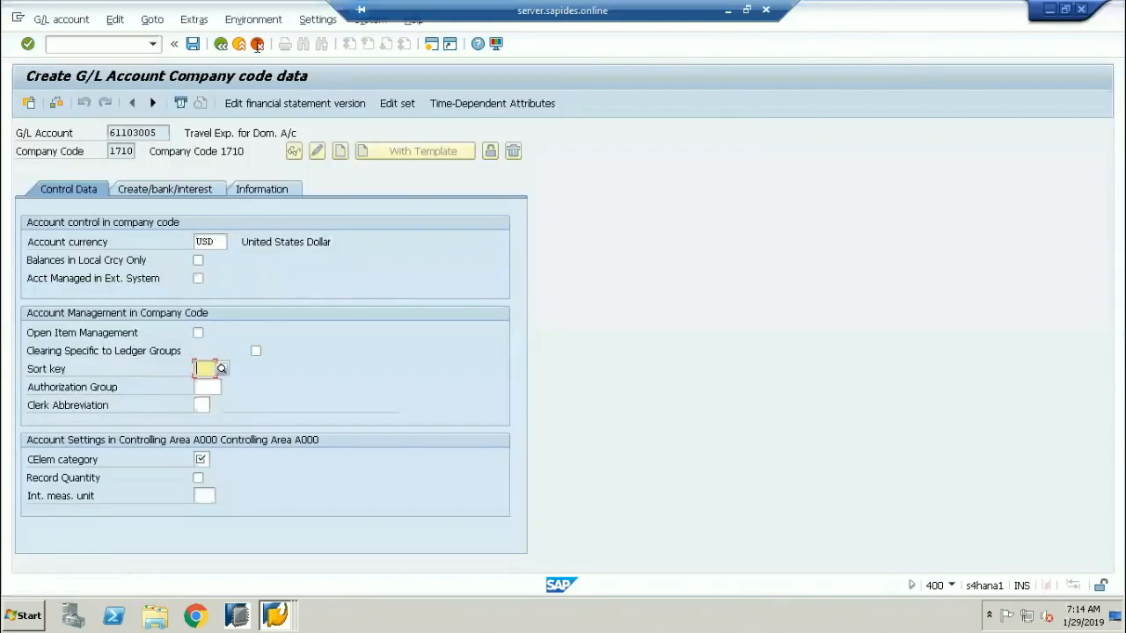
# Leave the company code data and start creating the travel expense account in company code 1710 again.
pyautogui.click(239, 44)
pyautogui.doubleClick(242, 418)
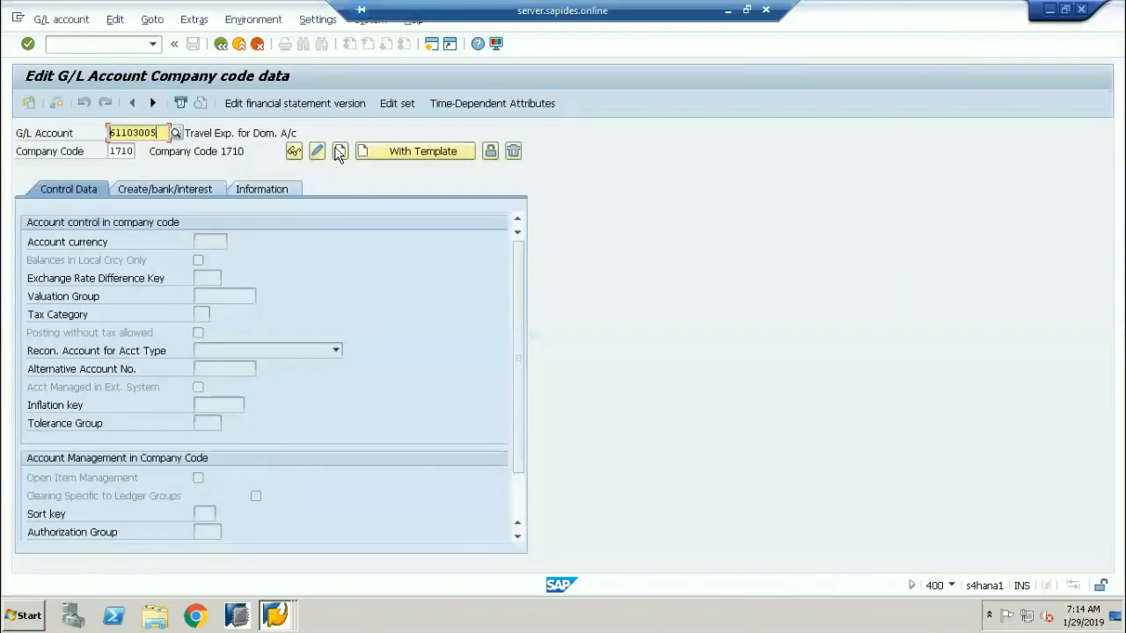
pyautogui.click(340, 152)
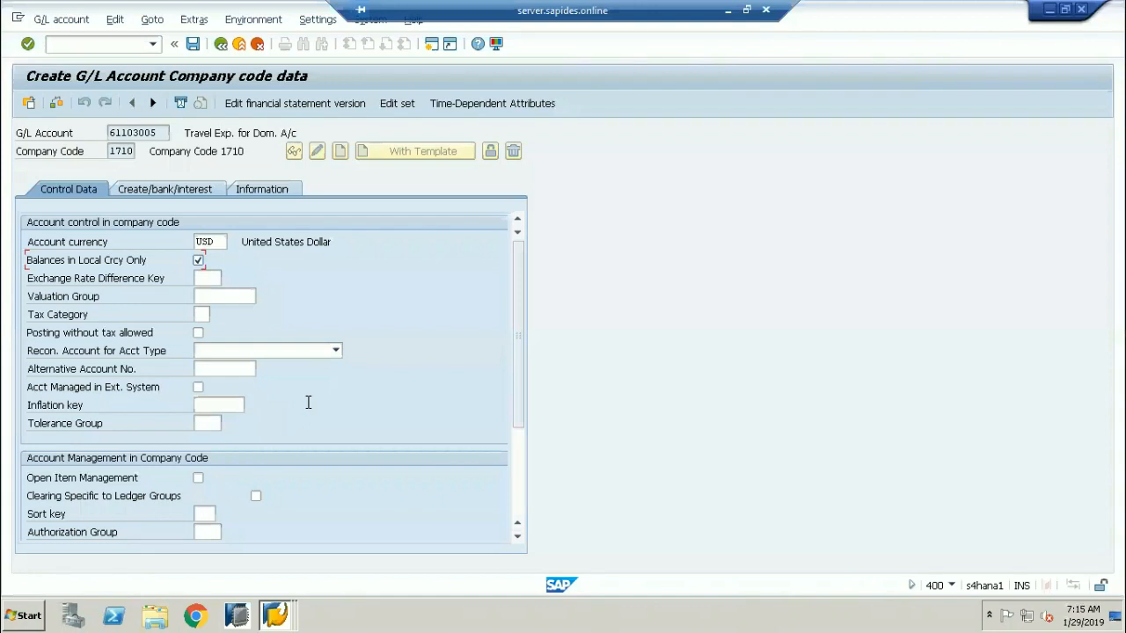
# Review the account's Control Data fields, open the value list for Sort key and move it beside the form.
pyautogui.scroll(-3, 301, 415)
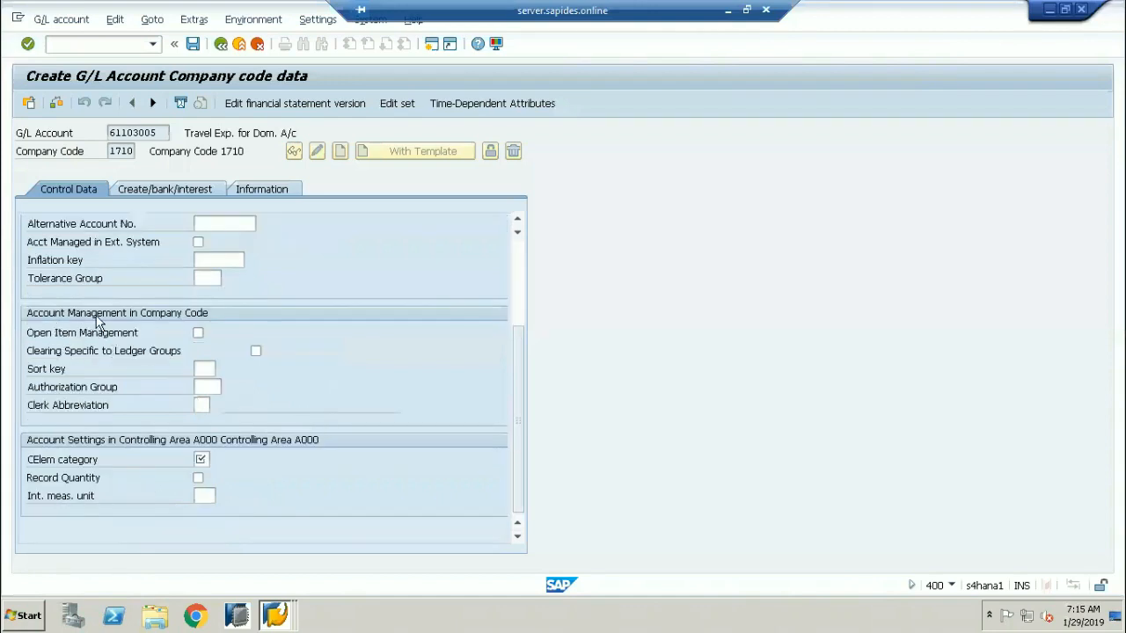
pyautogui.scroll(3, 187, 317)
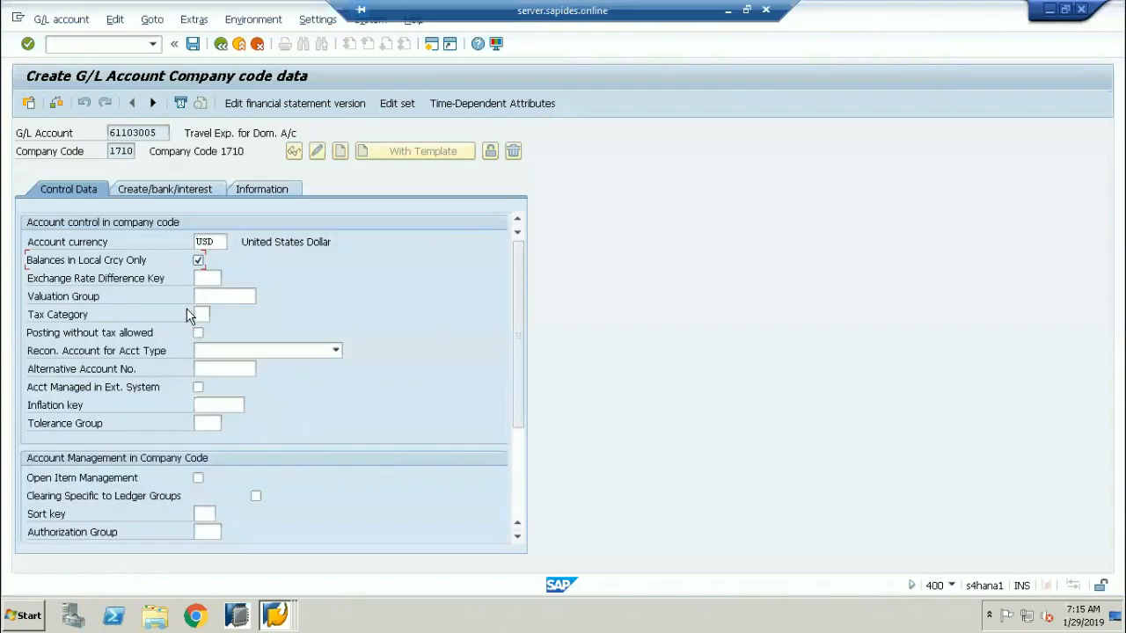
pyautogui.scroll(-3, 139, 429)
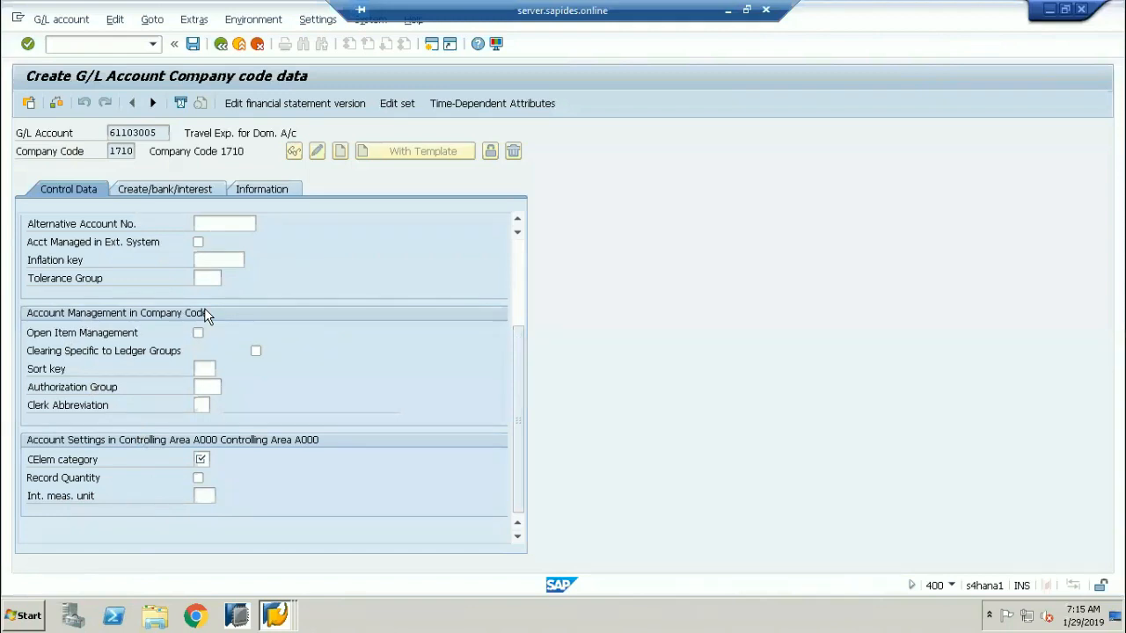
pyautogui.click(140, 133)
pyautogui.doubleClick(140, 133)
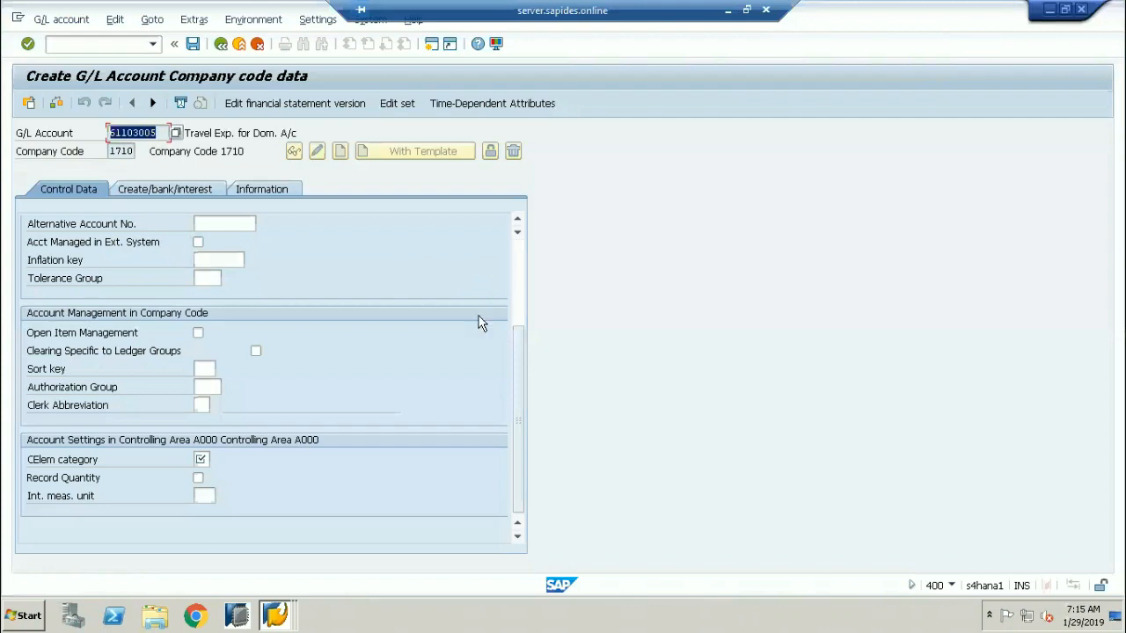
pyautogui.click(55, 370)
pyautogui.click(204, 369)
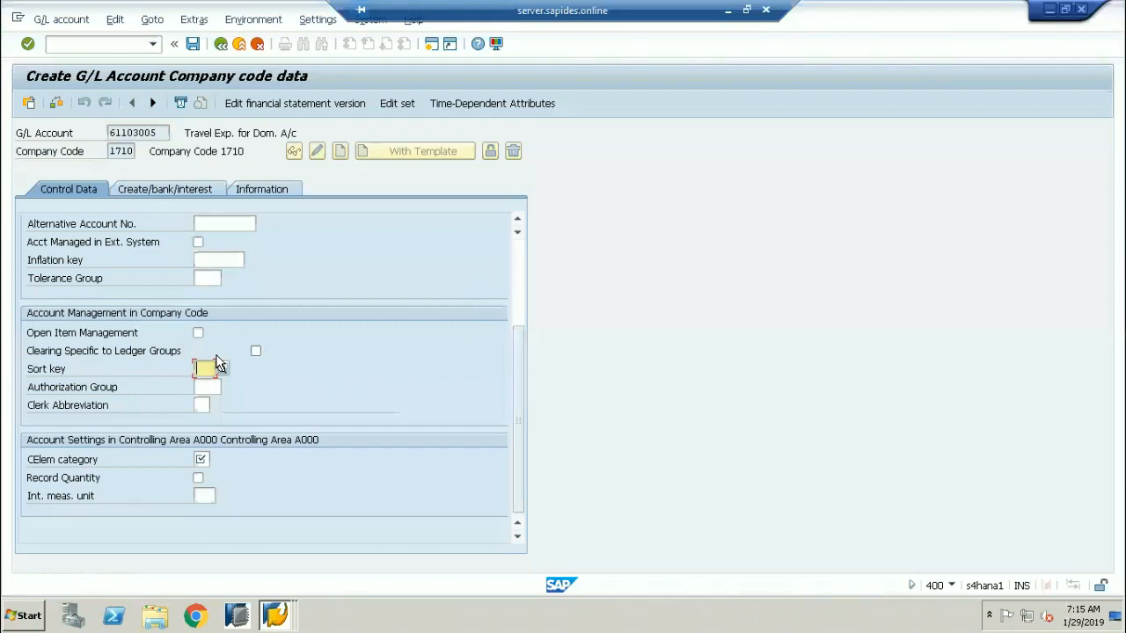
pyautogui.click(222, 371)
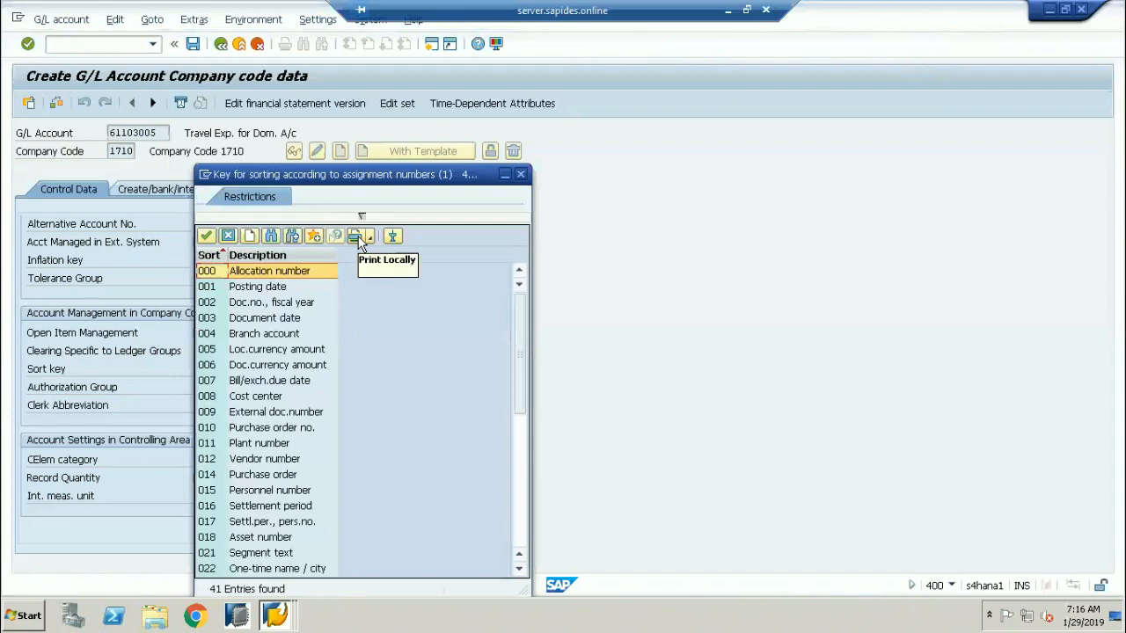
pyautogui.moveTo(347, 174); pyautogui.dragTo(710, 89)
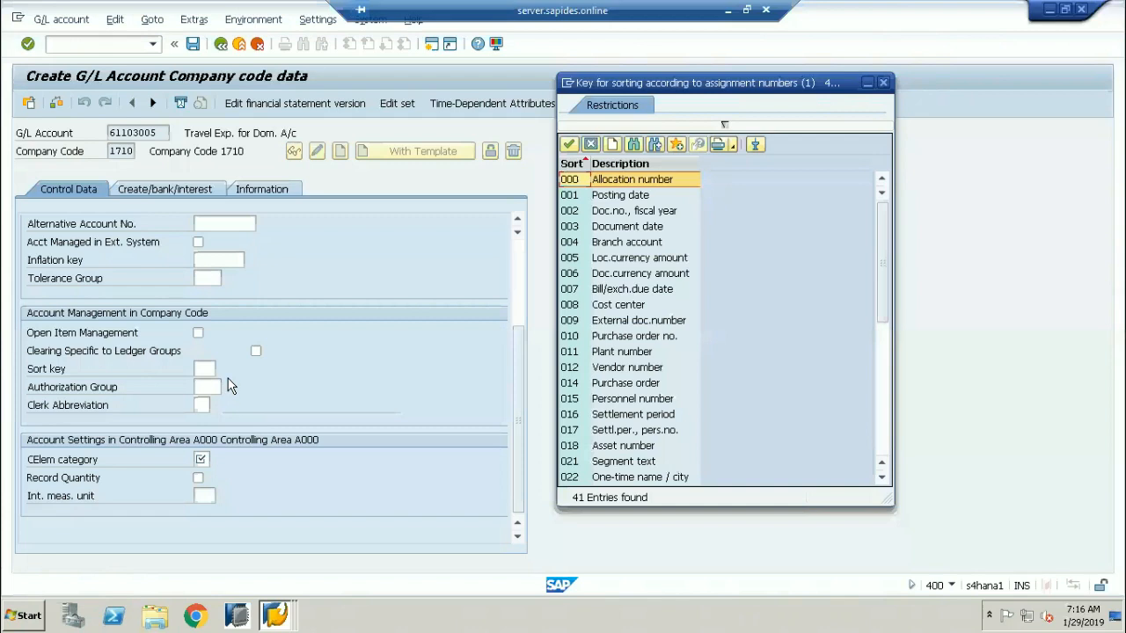
# Look through the sort key value list and set Sort key to 001, Posting date.
pyautogui.click(209, 368)
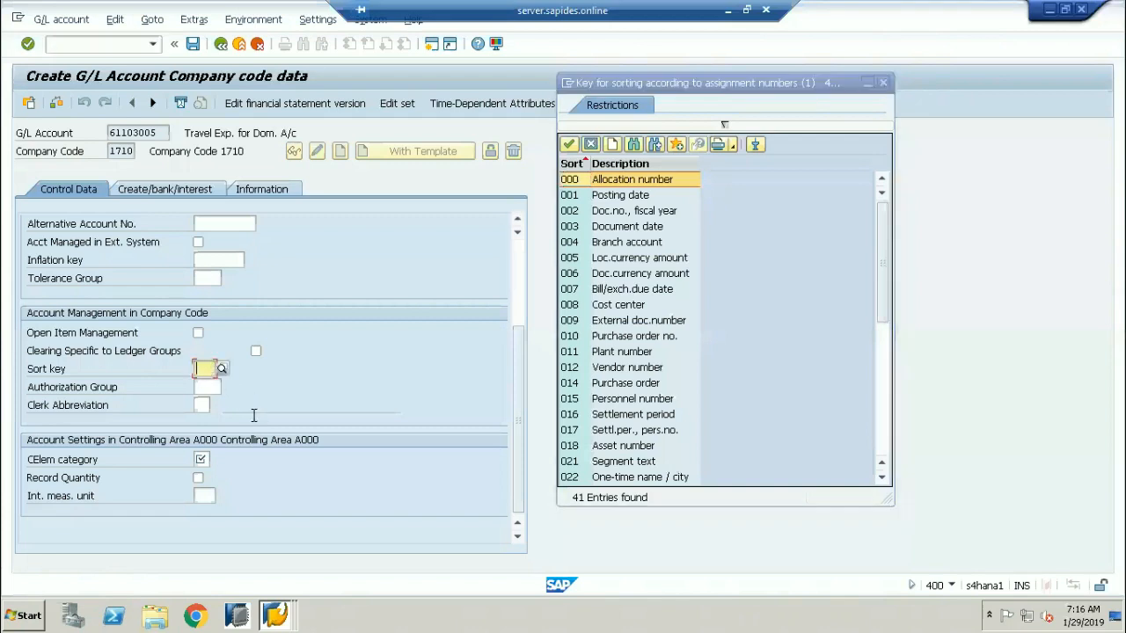
pyautogui.moveTo(164, 132); pyautogui.dragTo(74, 124)
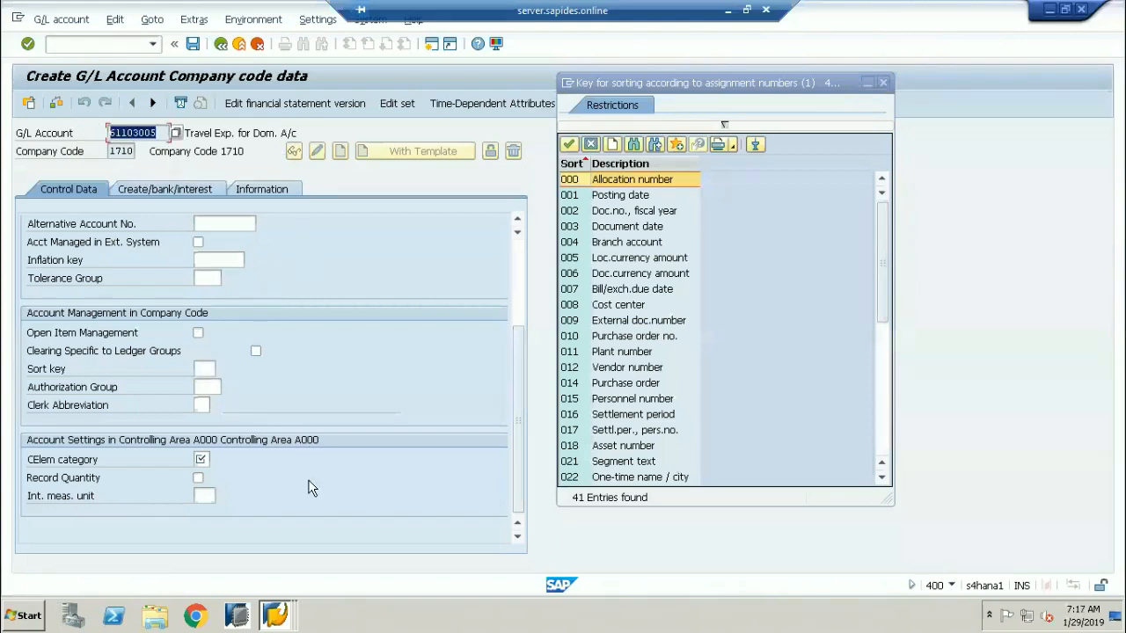
pyautogui.click(583, 202)
pyautogui.click(621, 197)
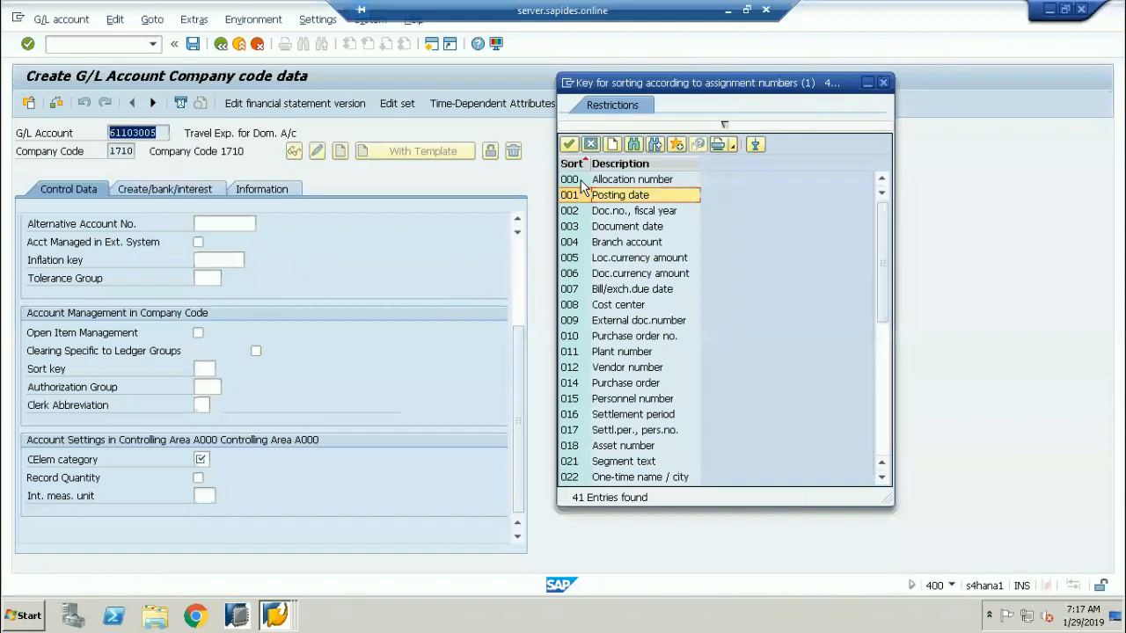
pyautogui.click(582, 183)
pyautogui.scroll(-8, 580, 304)
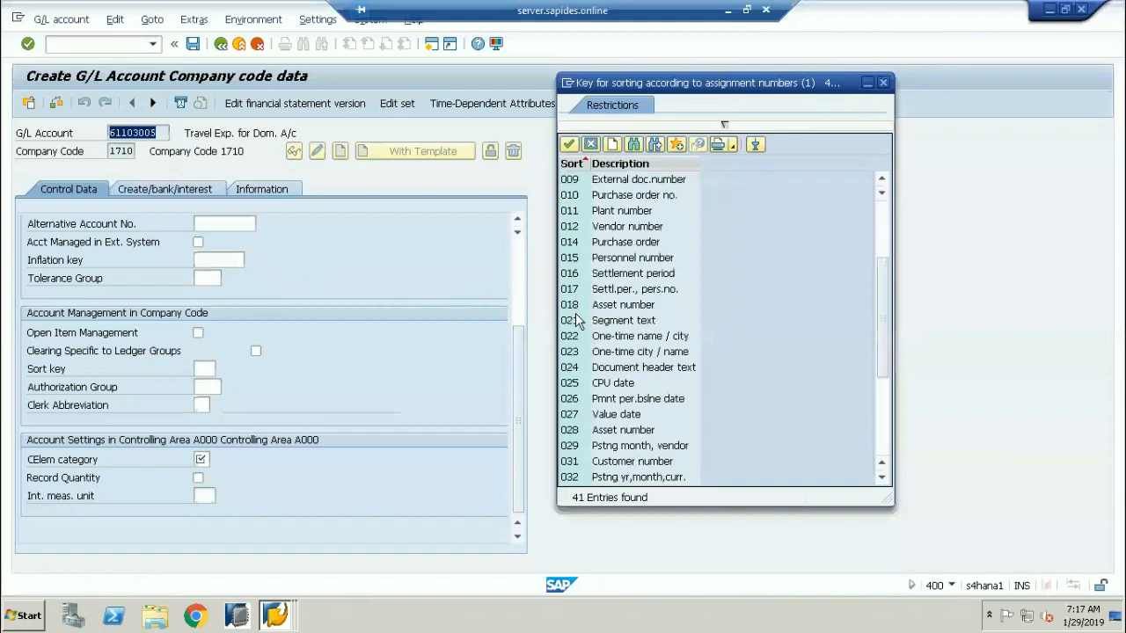
pyautogui.click(582, 306)
pyautogui.click(583, 353)
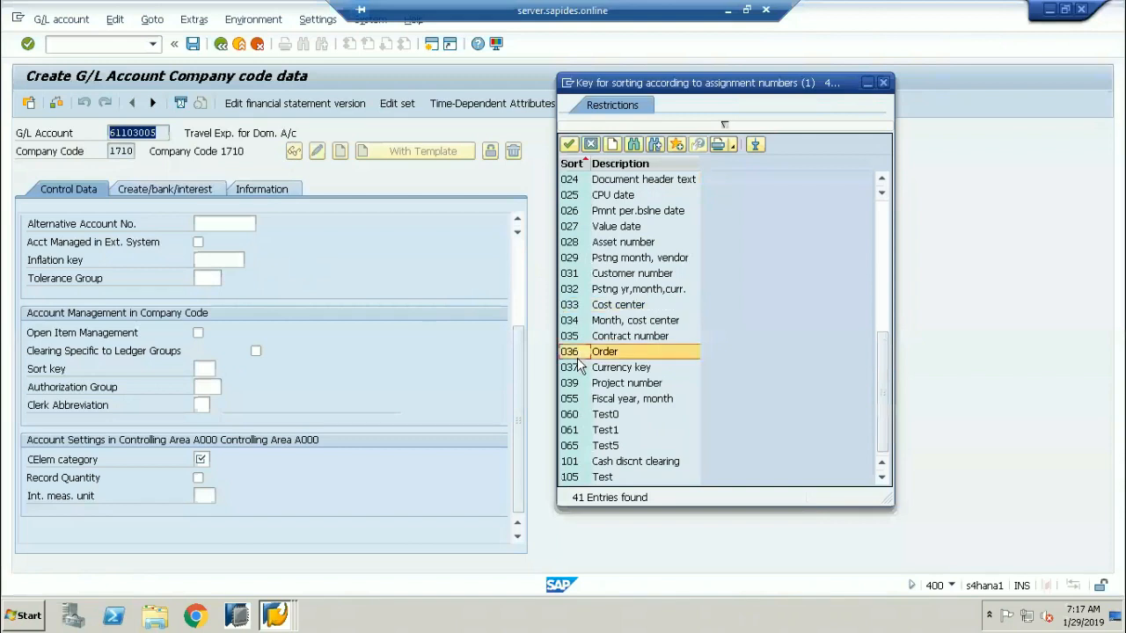
pyautogui.click(575, 369)
pyautogui.scroll(8, 574, 380)
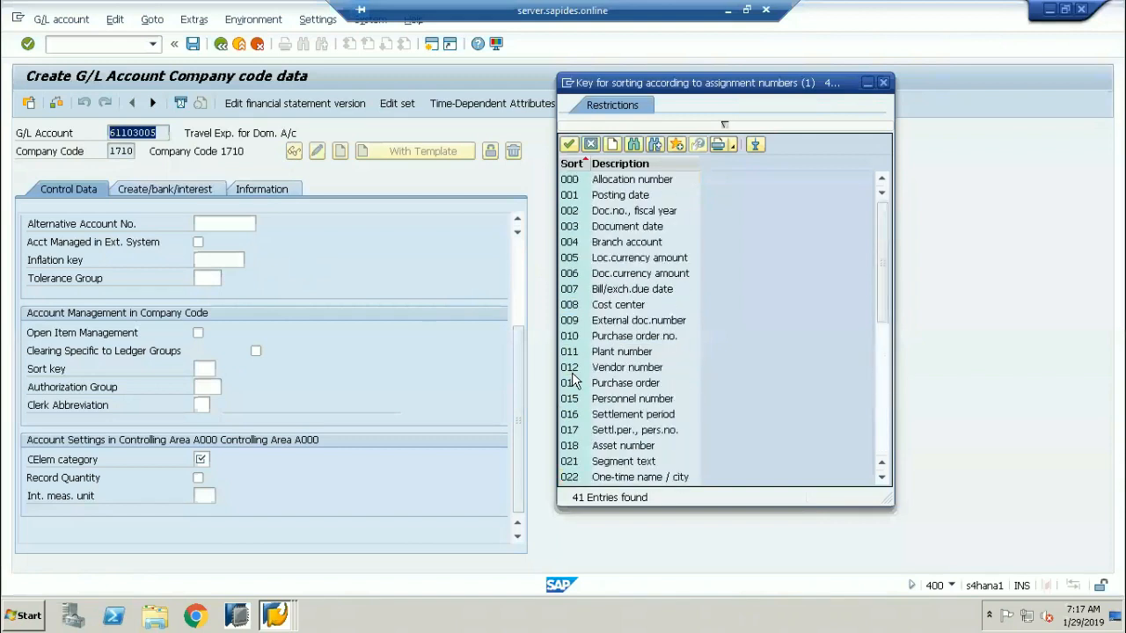
pyautogui.click(593, 199)
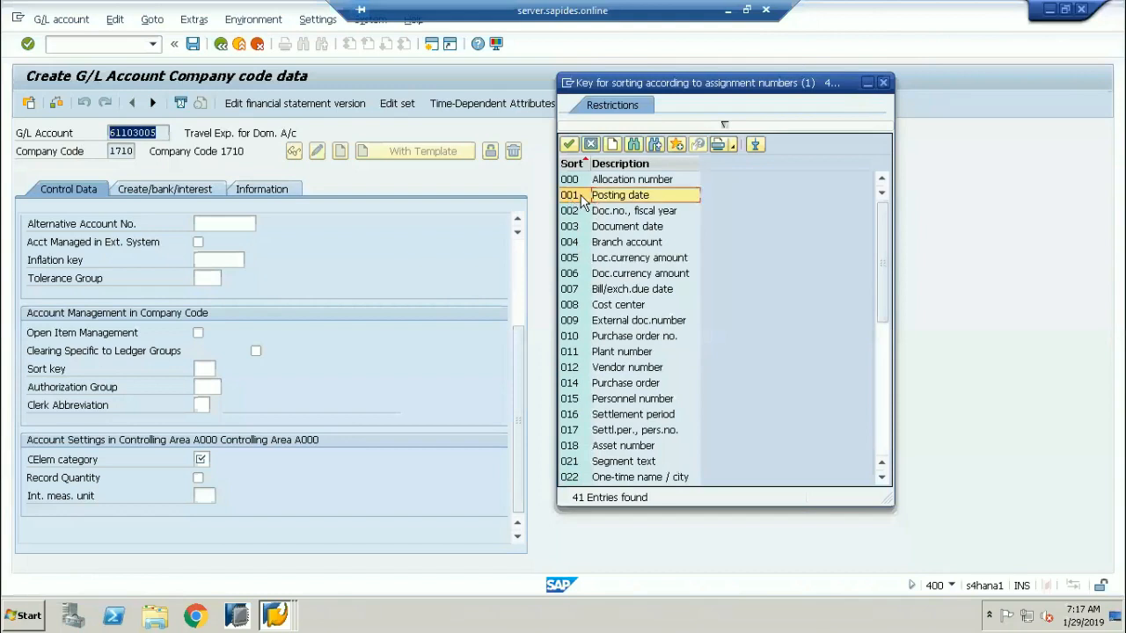
pyautogui.doubleClick(582, 200)
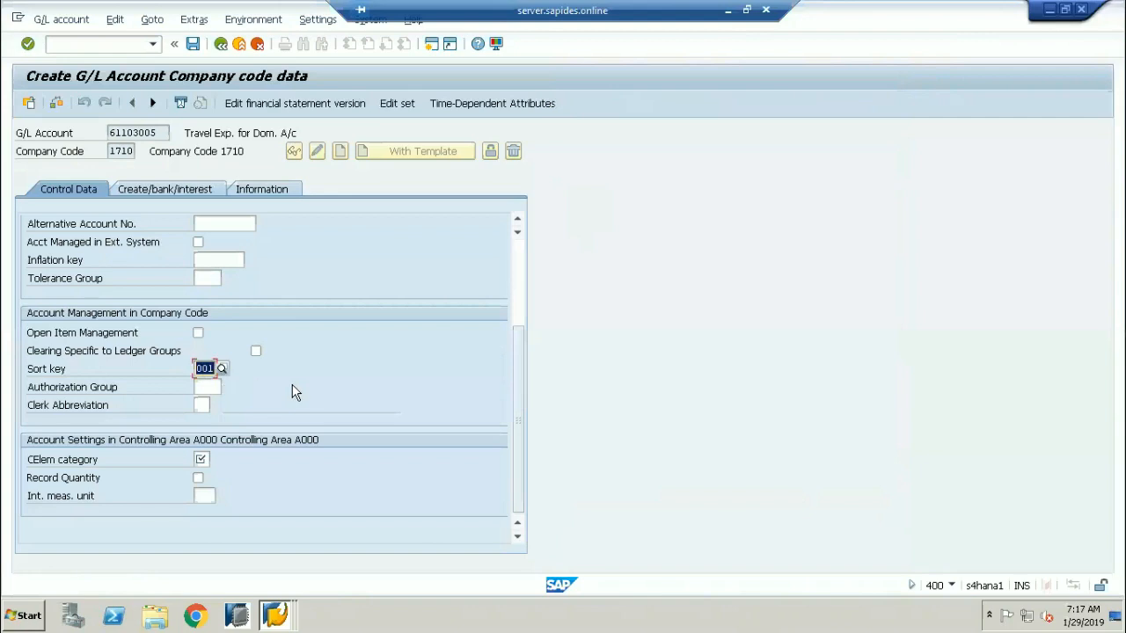
# Read the field help for Authorization Group and close it.
pyautogui.click(213, 387)
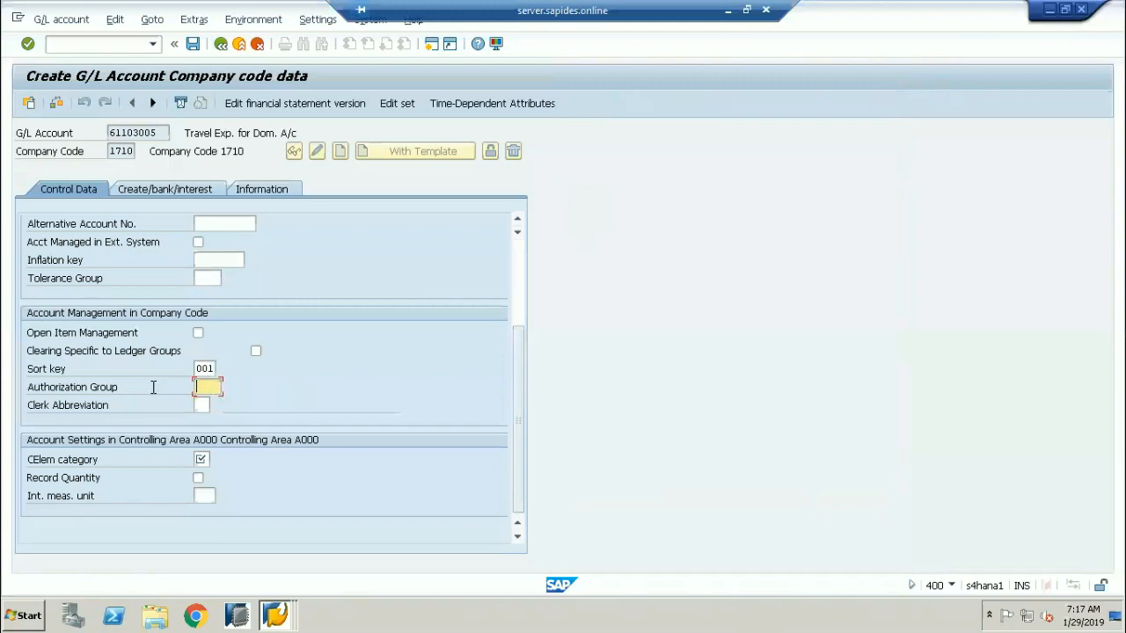
pyautogui.click(216, 389)
pyautogui.rightClick(216, 389)
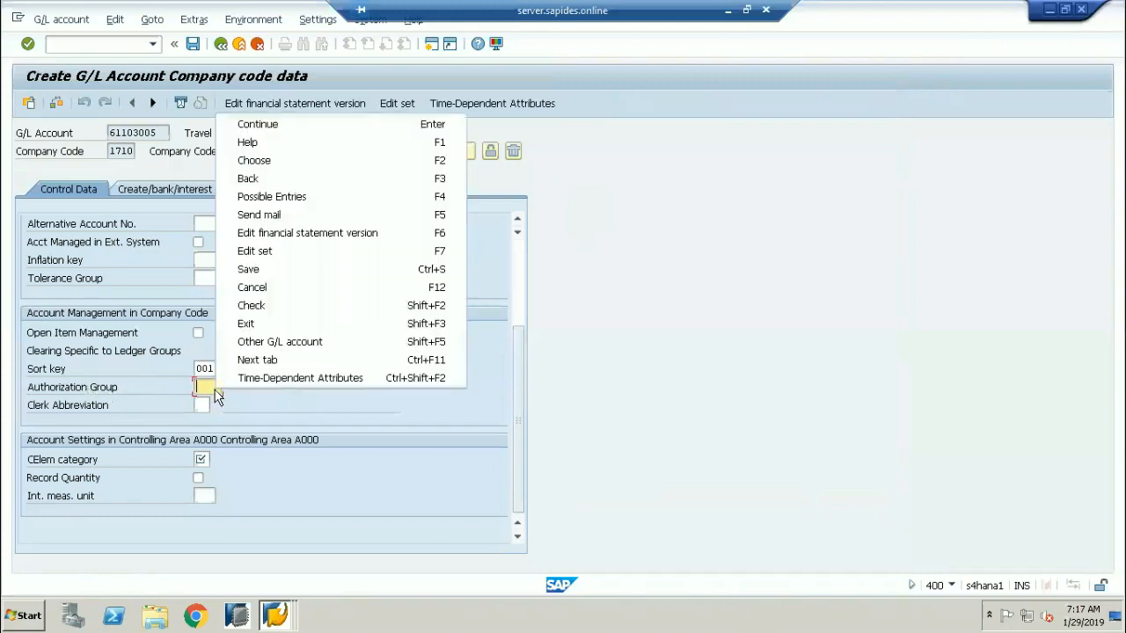
pyautogui.click(305, 141)
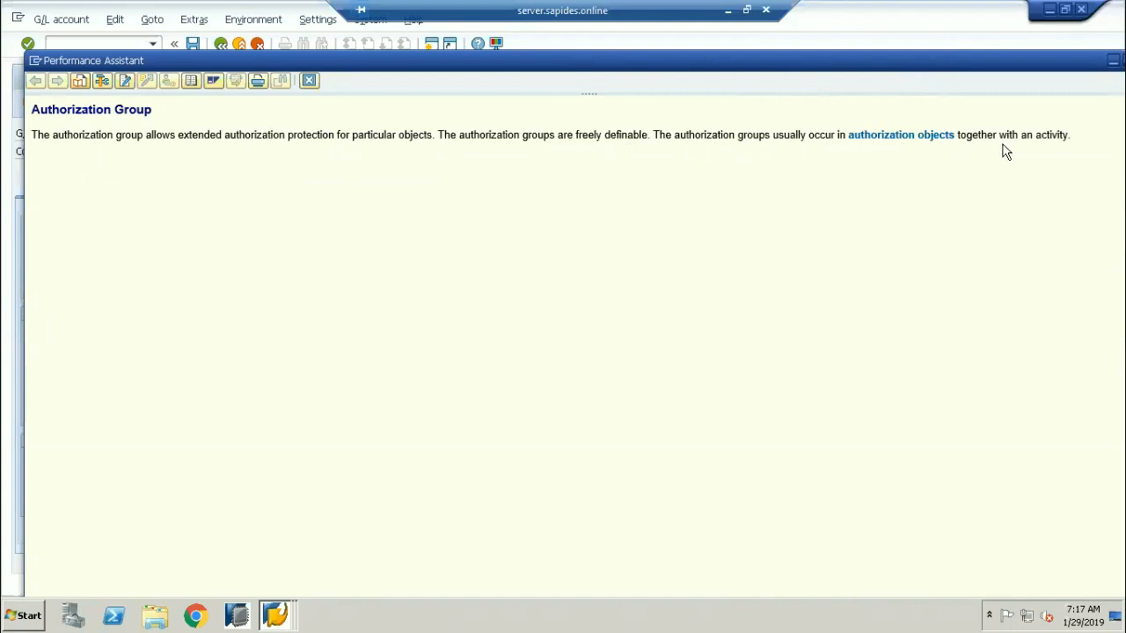
pyautogui.click(310, 81)
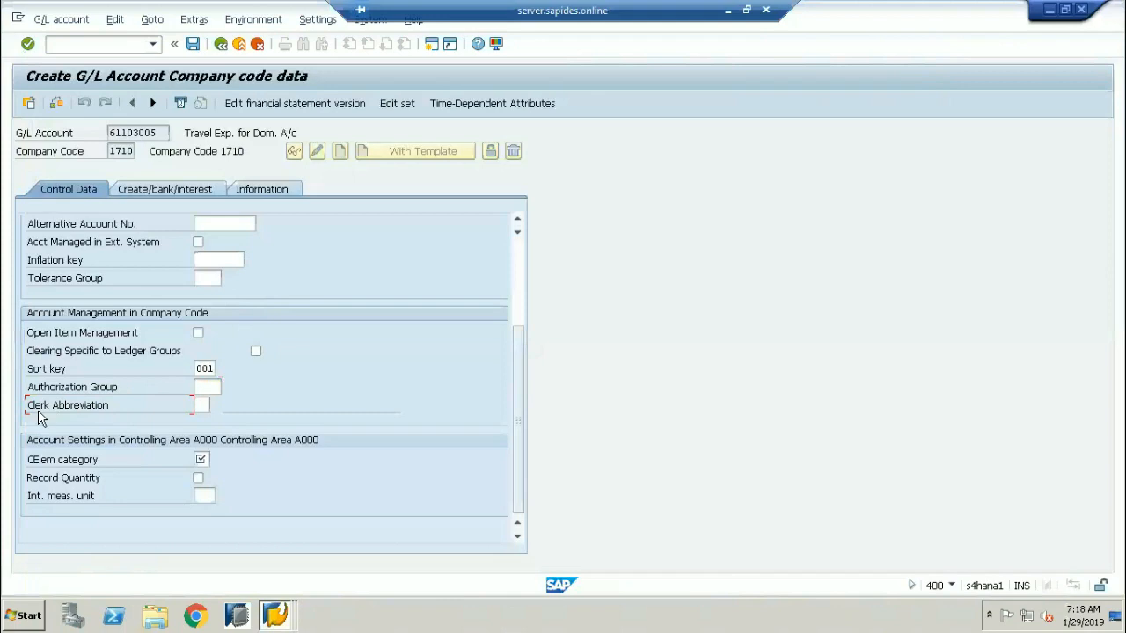
# Check the accounting clerks available for Clerk Abbreviation in company code 1710 and close the list without choosing one.
pyautogui.click(203, 404)
pyautogui.click(216, 405)
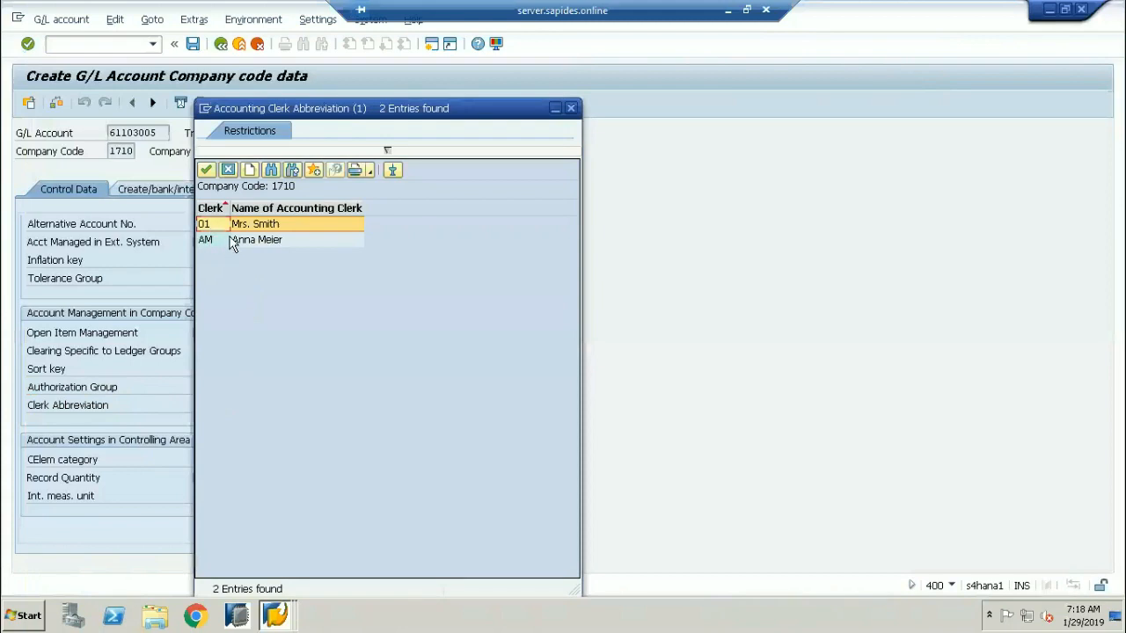
pyautogui.click(260, 240)
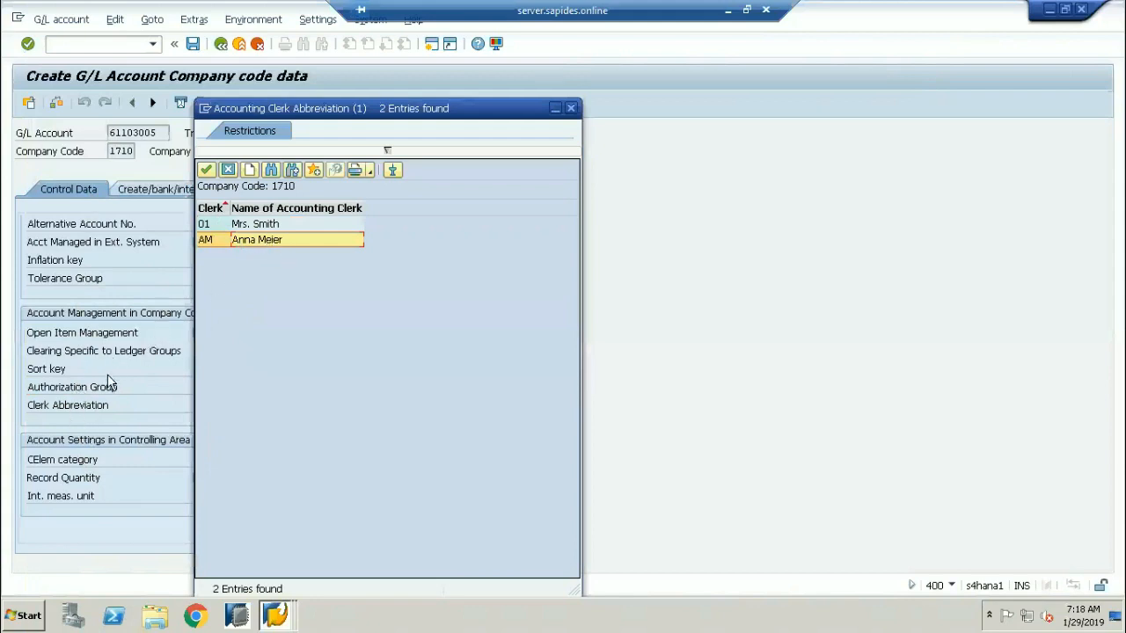
pyautogui.click(229, 171)
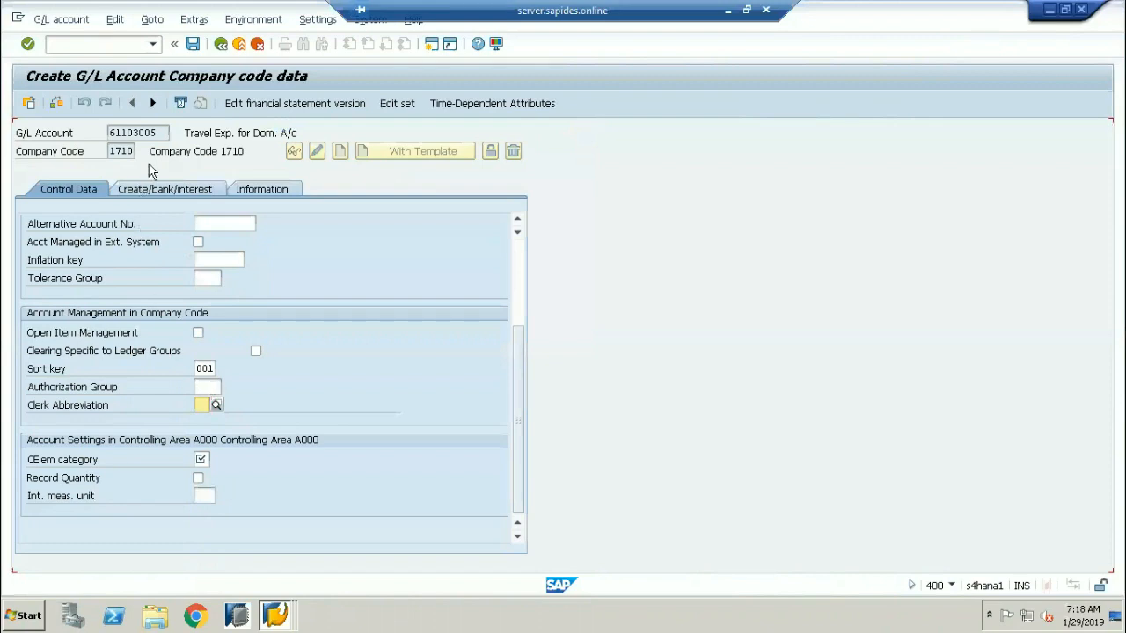
# Examine the required CElem category field in relation to the G/L account number and company code.
pyautogui.moveTo(161, 133); pyautogui.dragTo(105, 134)
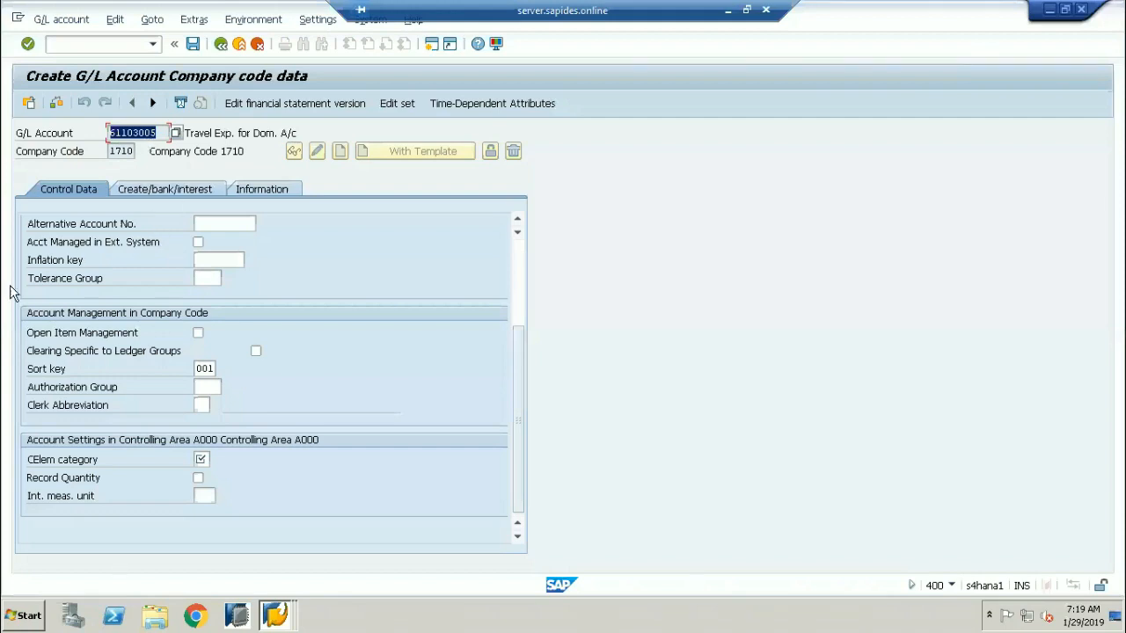
pyautogui.click(60, 467)
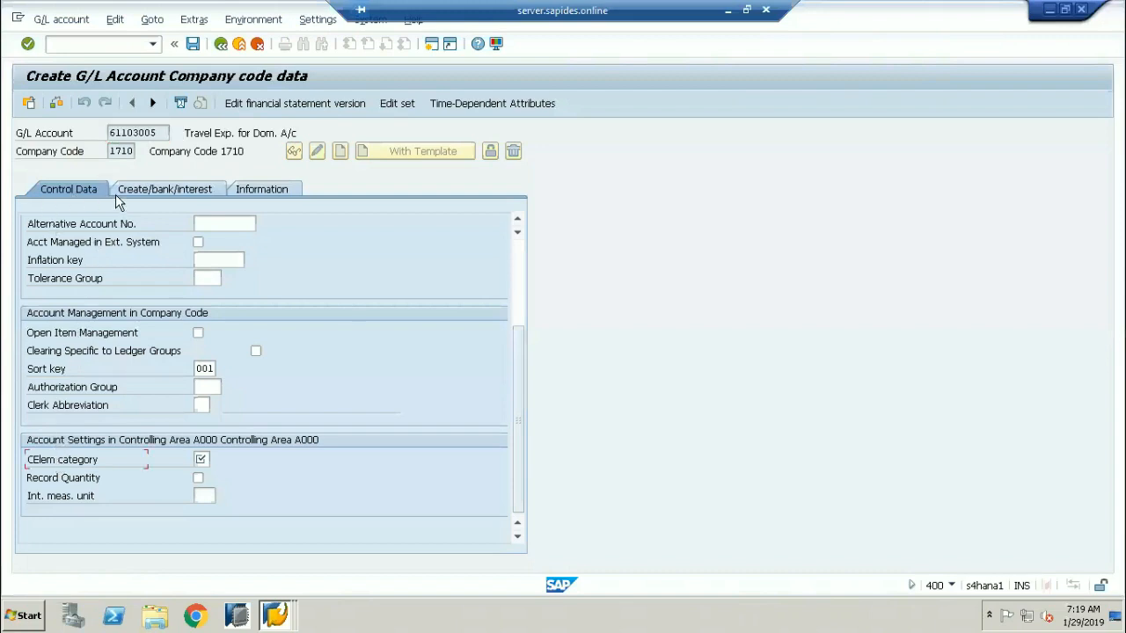
pyautogui.click(161, 132)
pyautogui.moveTo(161, 133); pyautogui.dragTo(97, 133)
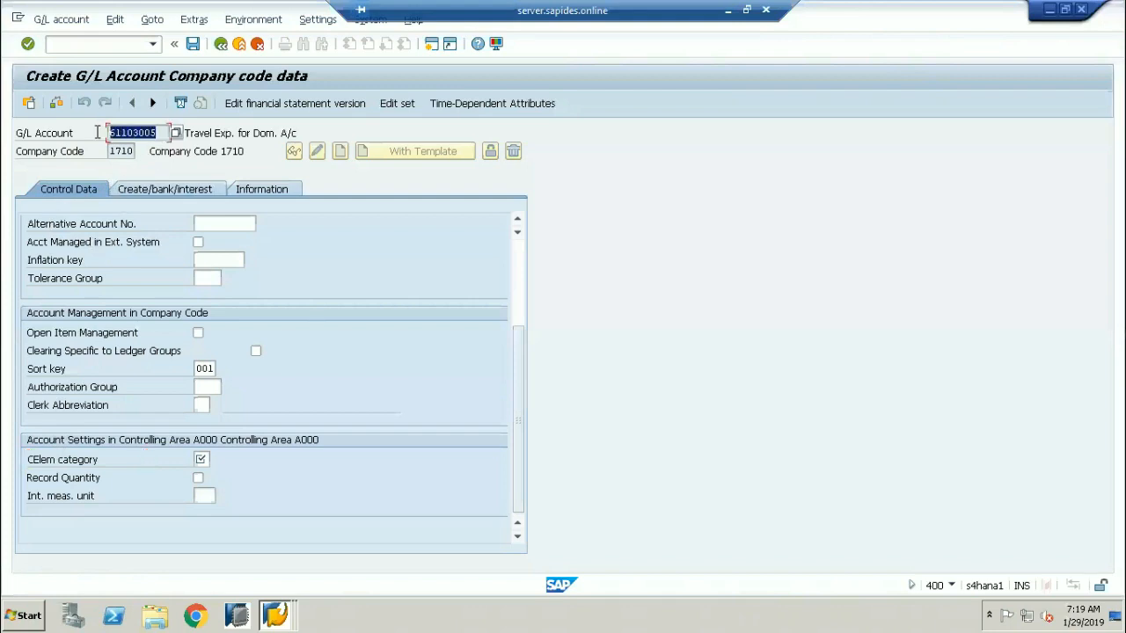
pyautogui.click(48, 466)
pyautogui.click(202, 459)
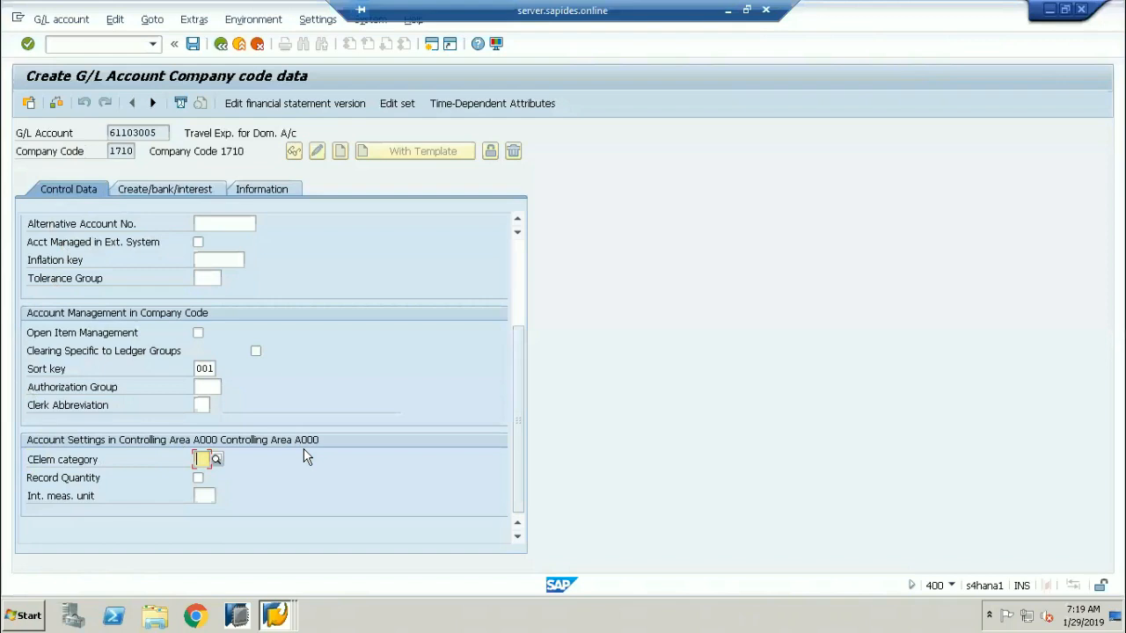
pyautogui.click(70, 463)
pyautogui.click(200, 458)
pyautogui.moveTo(162, 132); pyautogui.dragTo(90, 126)
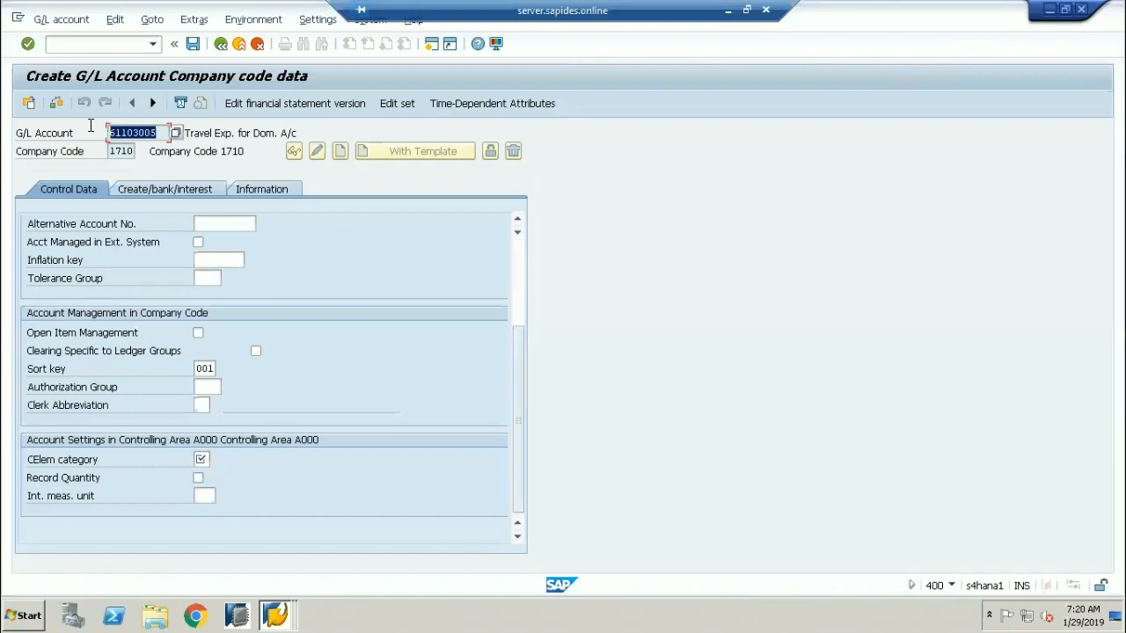
pyautogui.click(64, 467)
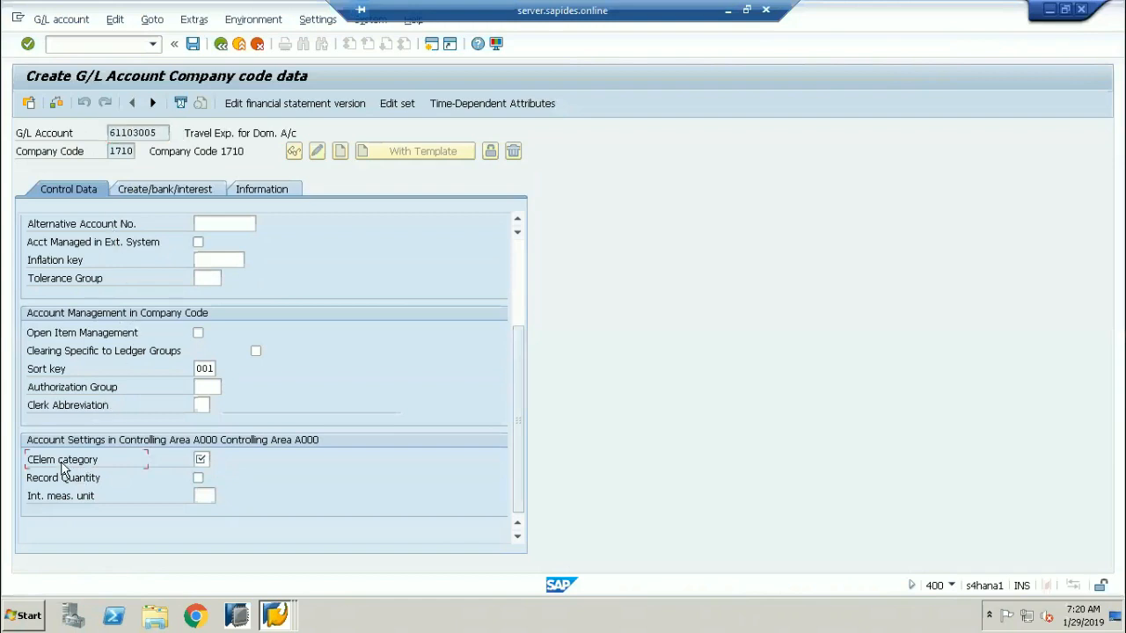
pyautogui.click(204, 461)
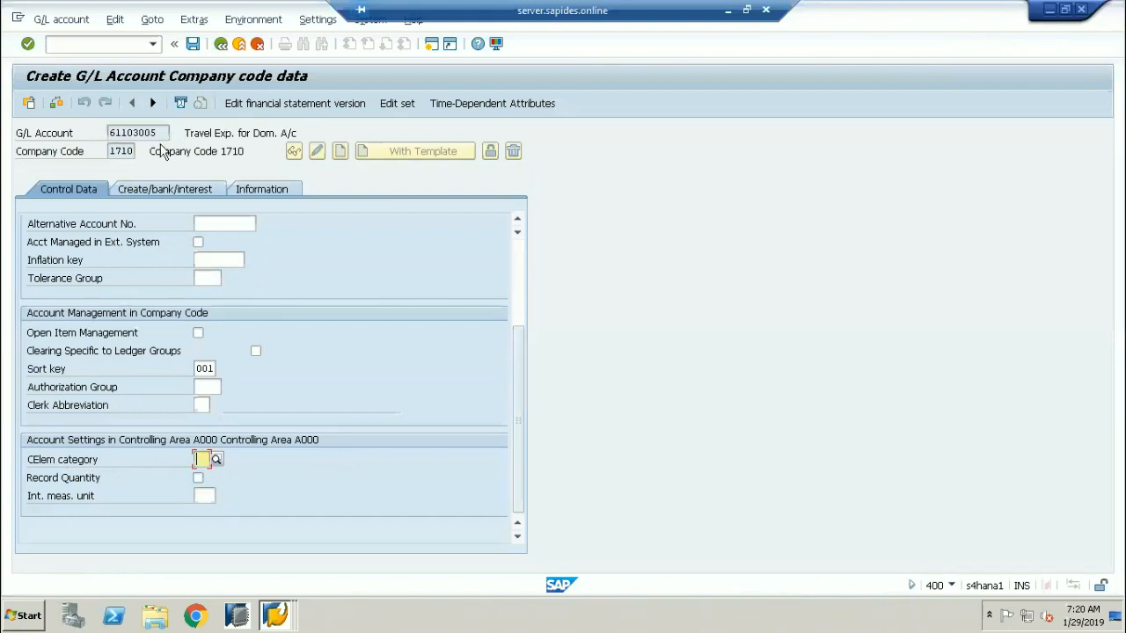
pyautogui.click(123, 130)
pyautogui.doubleClick(123, 130)
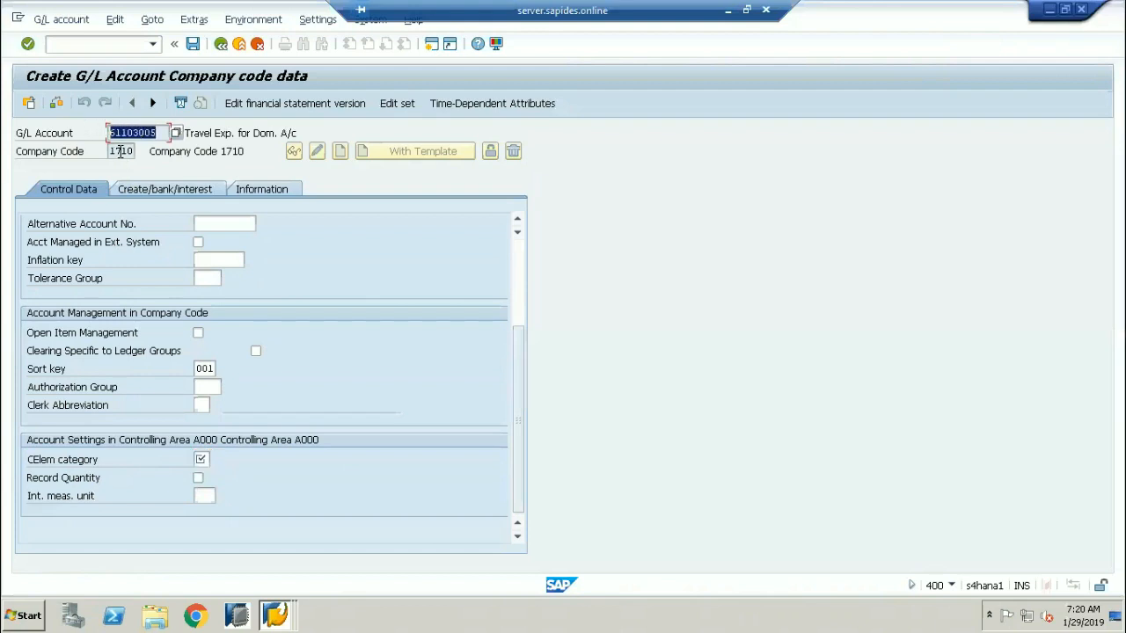
pyautogui.click(114, 152)
pyautogui.doubleClick(115, 152)
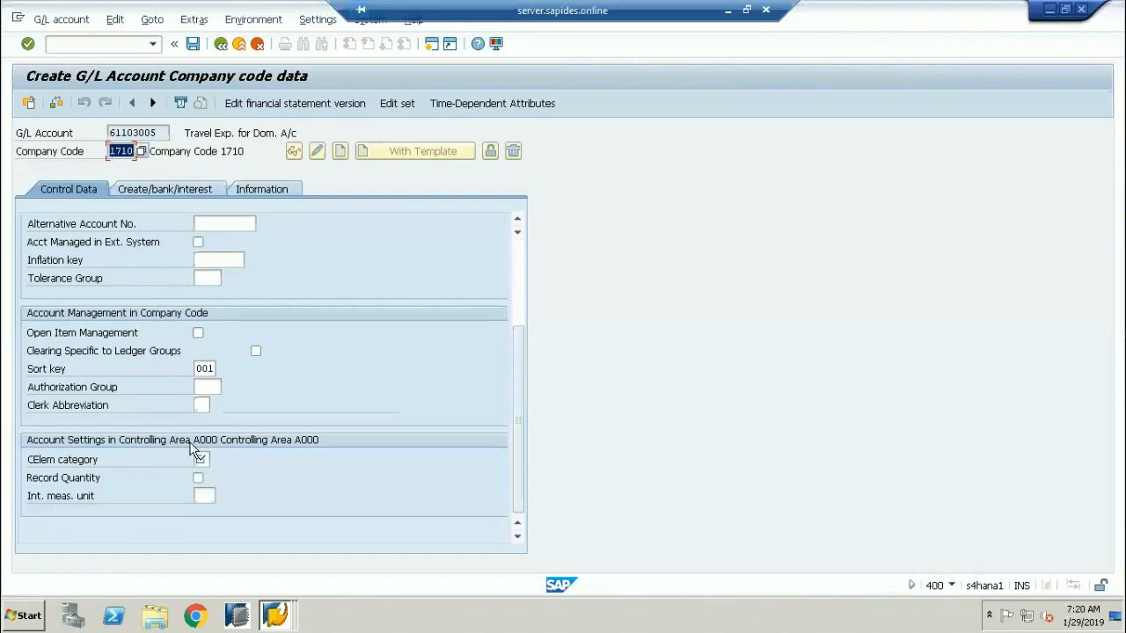
pyautogui.click(131, 133)
pyautogui.doubleClick(130, 133)
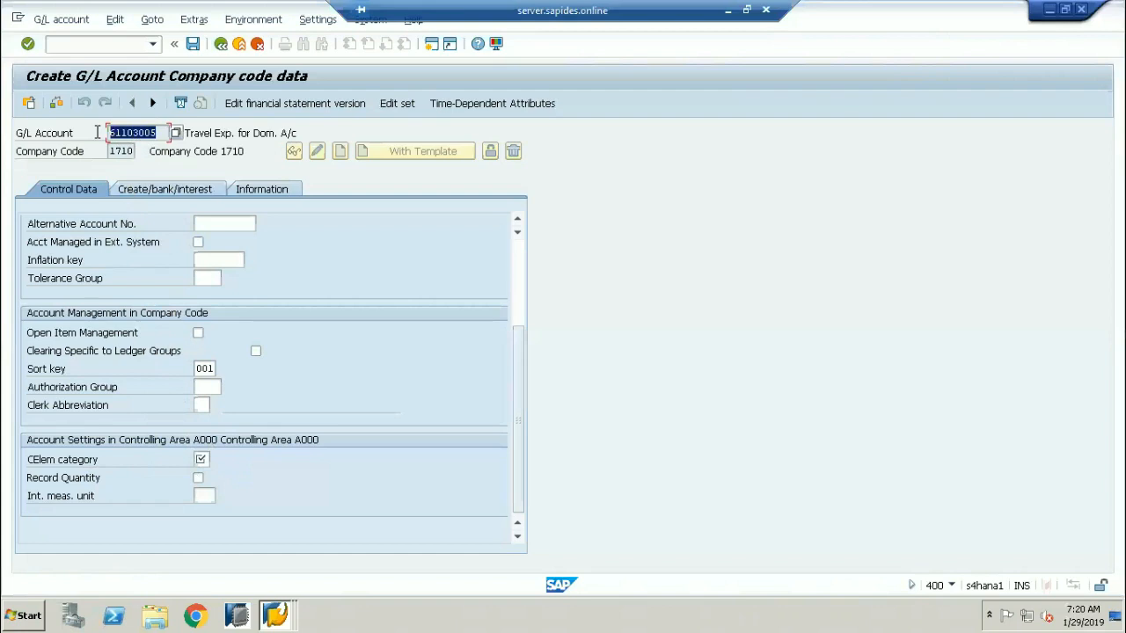
# Review the cost element category options and set CElem category to 1, Primary costs/cost-reducing revenues.
pyautogui.click(208, 459)
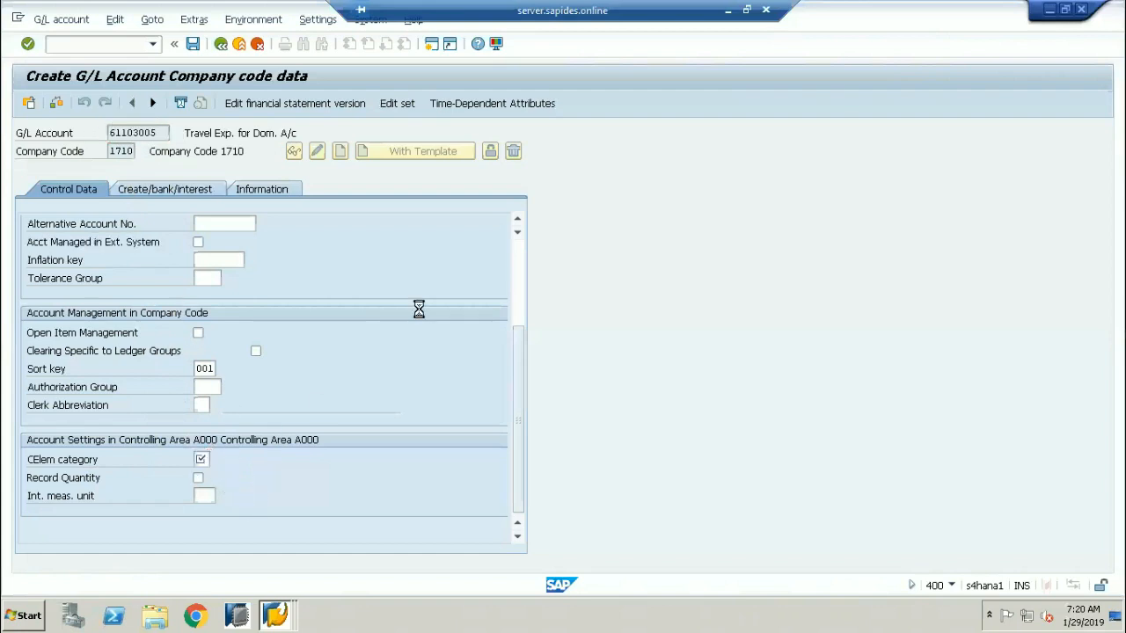
pyautogui.press('F4')
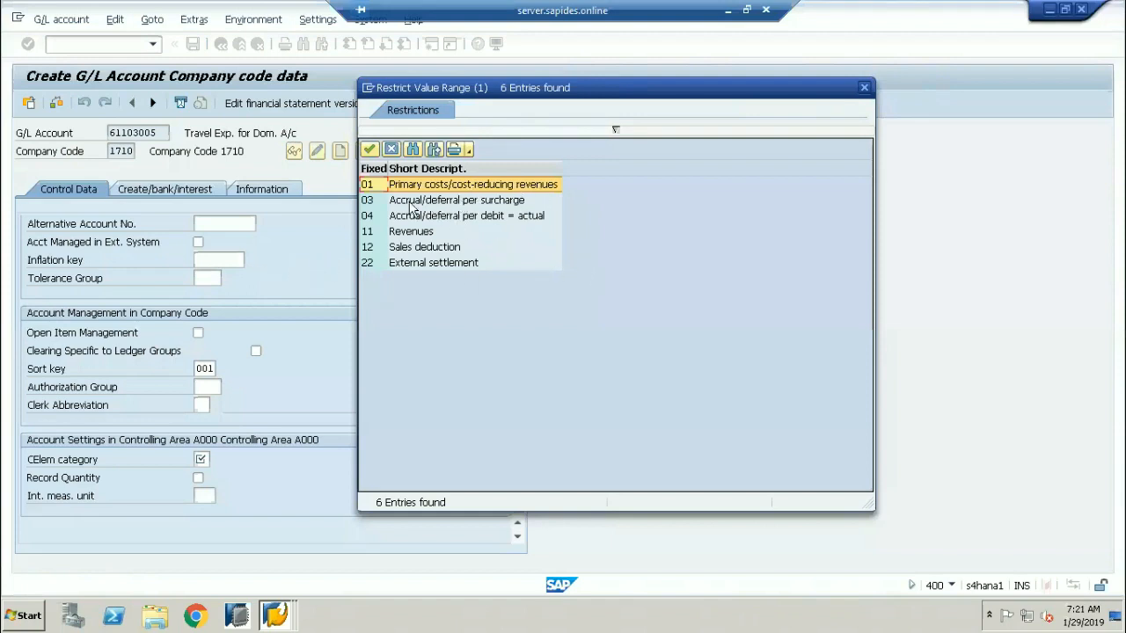
pyautogui.click(381, 202)
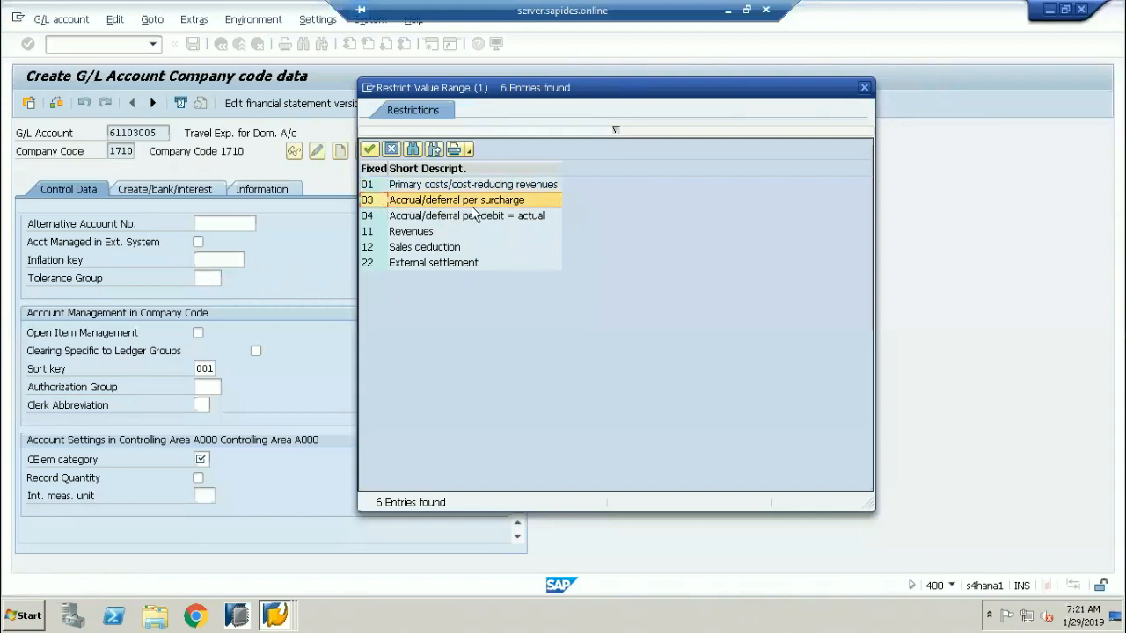
pyautogui.click(393, 217)
pyautogui.click(371, 233)
pyautogui.click(407, 248)
pyautogui.click(373, 266)
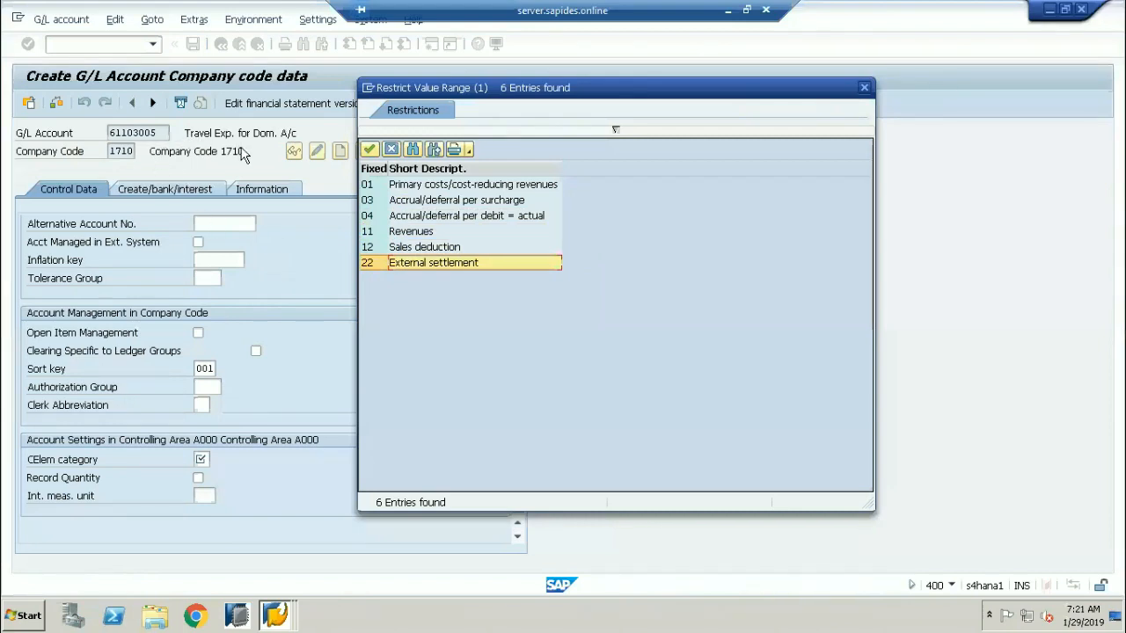
pyautogui.click(422, 232)
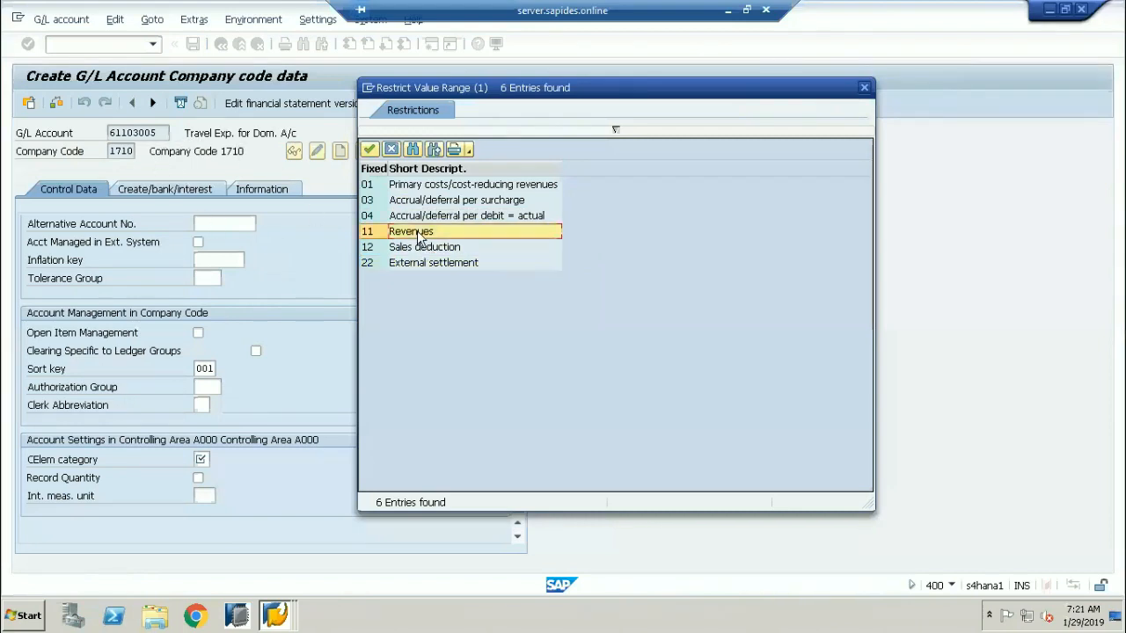
pyautogui.click(412, 250)
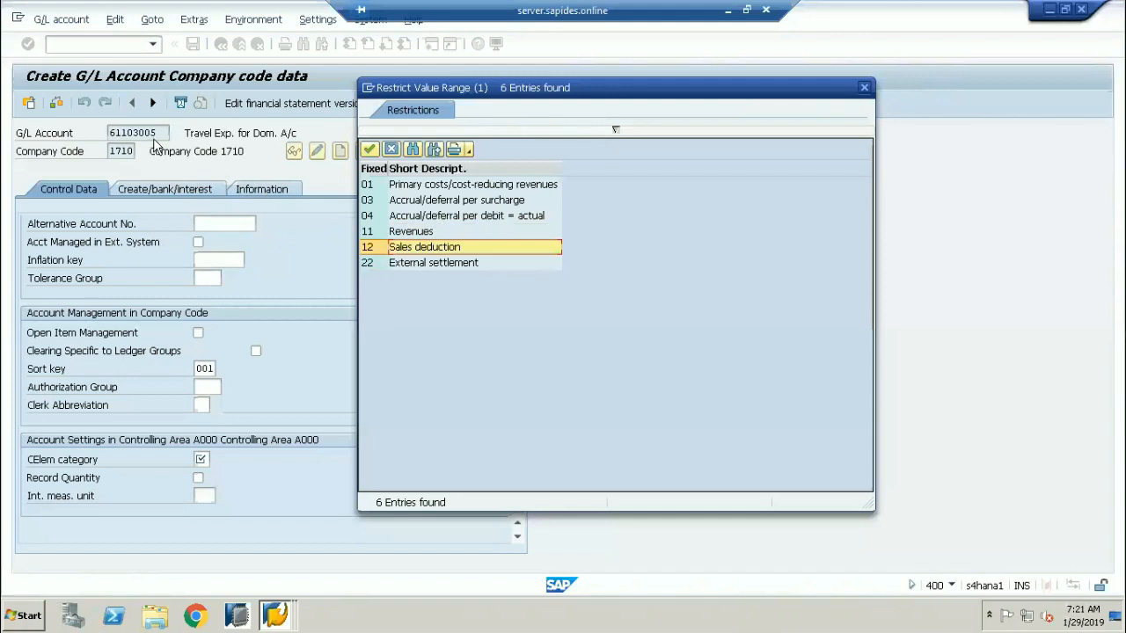
pyautogui.click(376, 186)
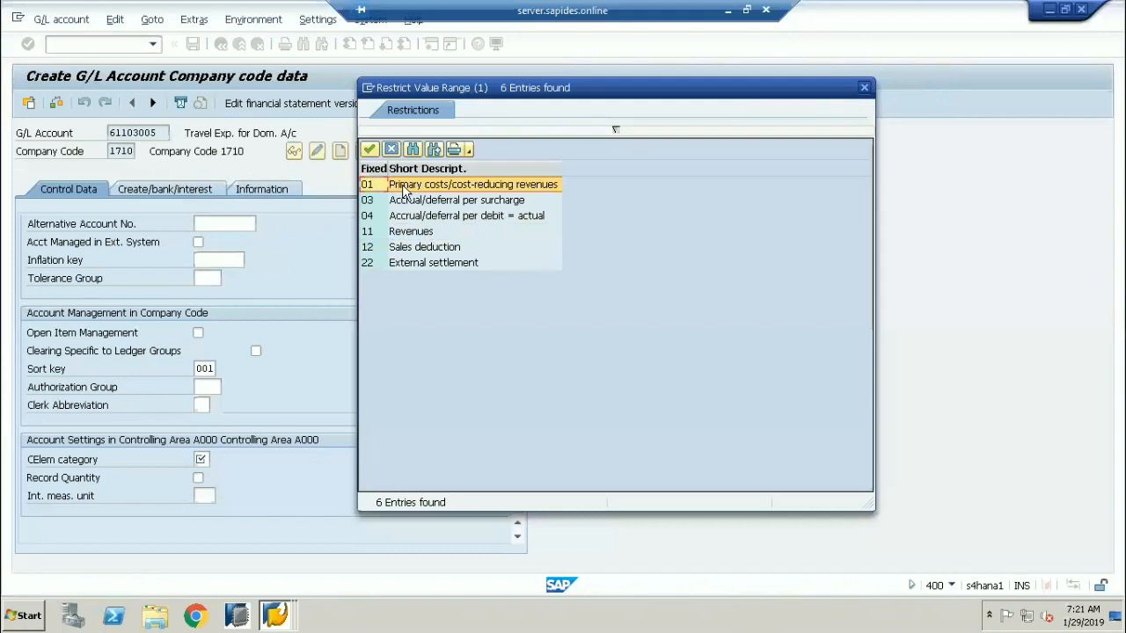
pyautogui.doubleClick(405, 187)
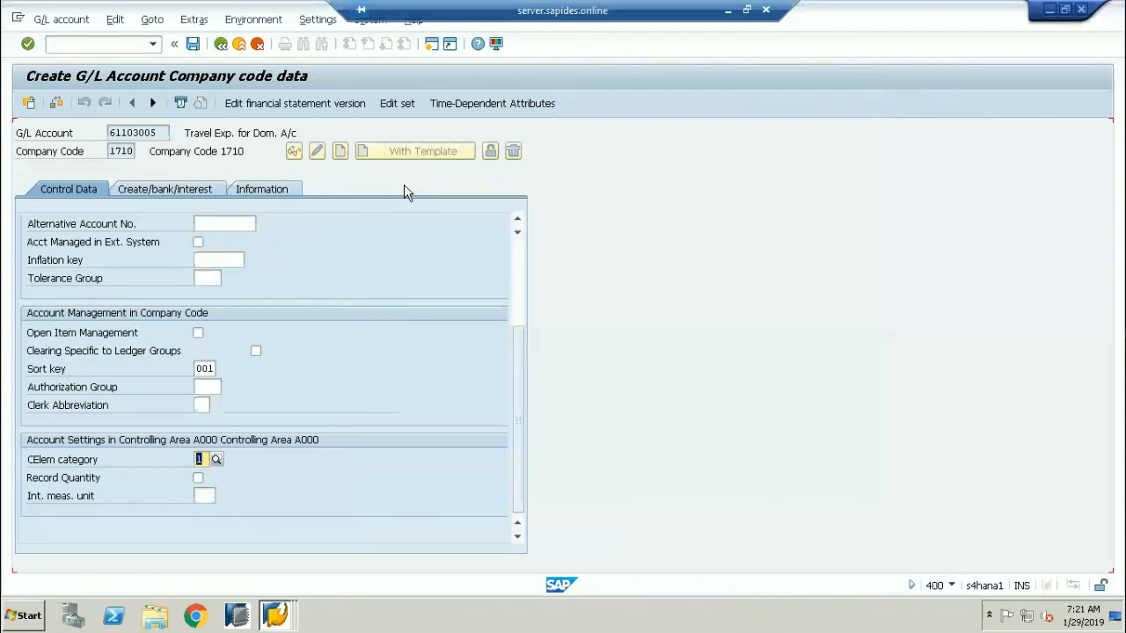
# Review the Record Quantity setting and the units available for Int. meas. unit, and close the list without choosing one.
pyautogui.click(73, 477)
pyautogui.click(197, 479)
pyautogui.click(205, 496)
pyautogui.click(221, 495)
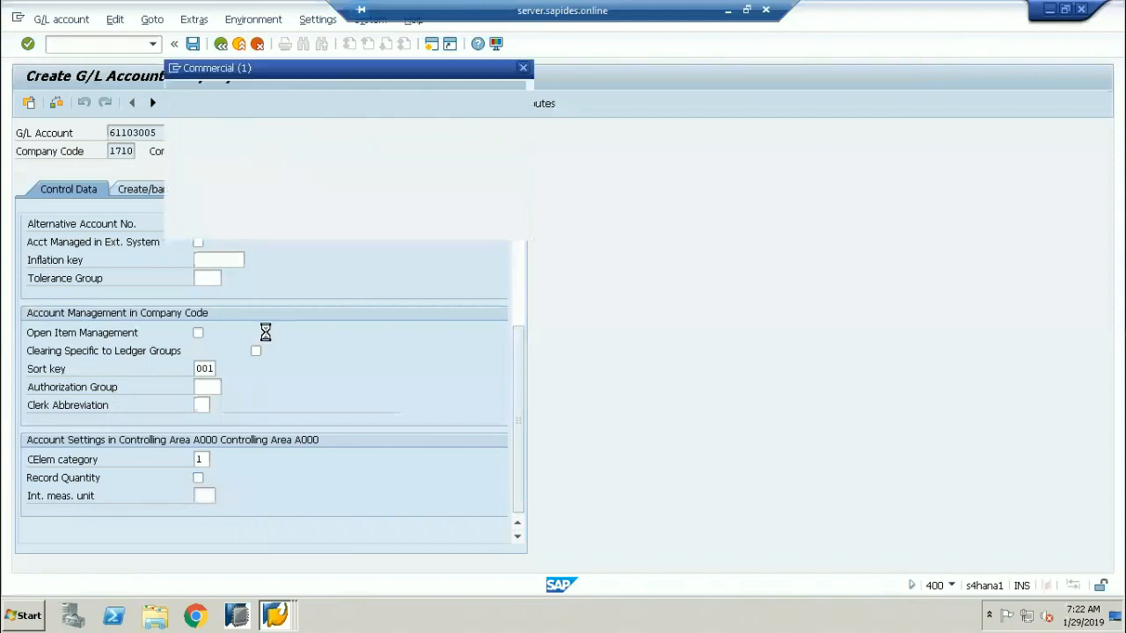
pyautogui.moveTo(287, 68); pyautogui.dragTo(610, 37)
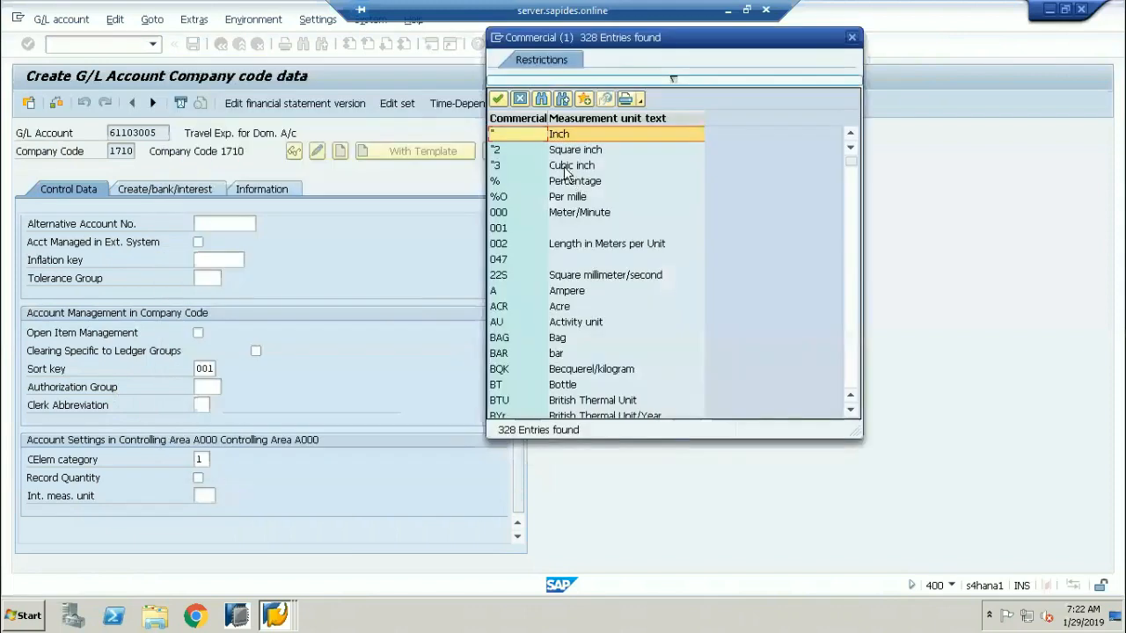
pyautogui.click(560, 305)
pyautogui.click(564, 341)
pyautogui.click(572, 354)
pyautogui.click(580, 387)
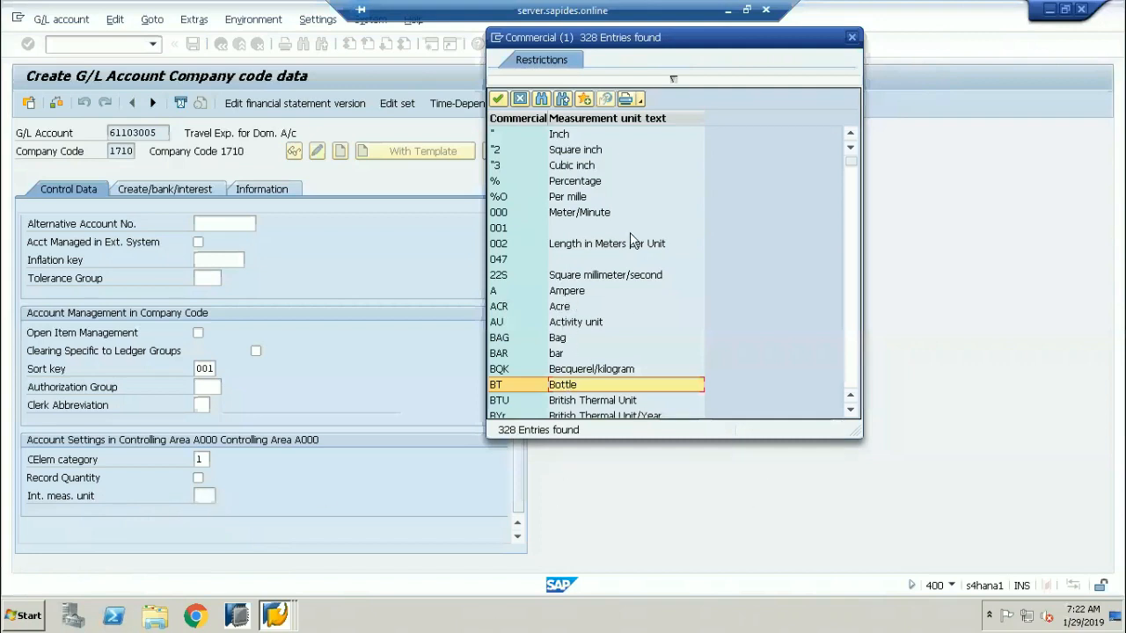
pyautogui.press('Escape')
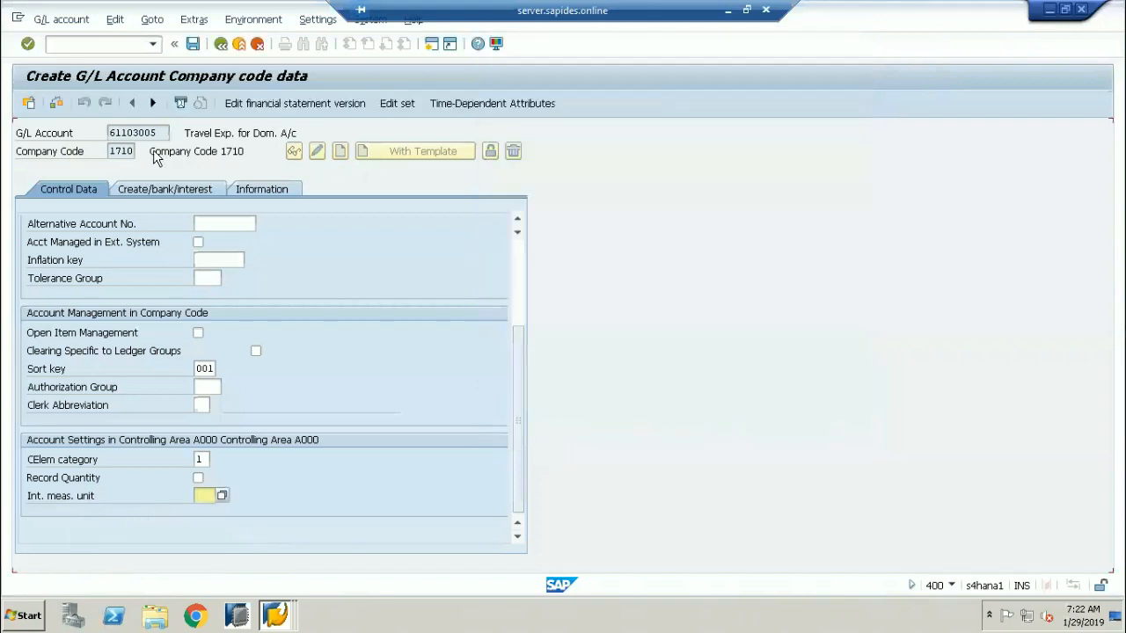
# Open the account's Create/bank/interest data for company code 1710 and examine the Field status group field.
pyautogui.moveTo(156, 132); pyautogui.dragTo(98, 125)
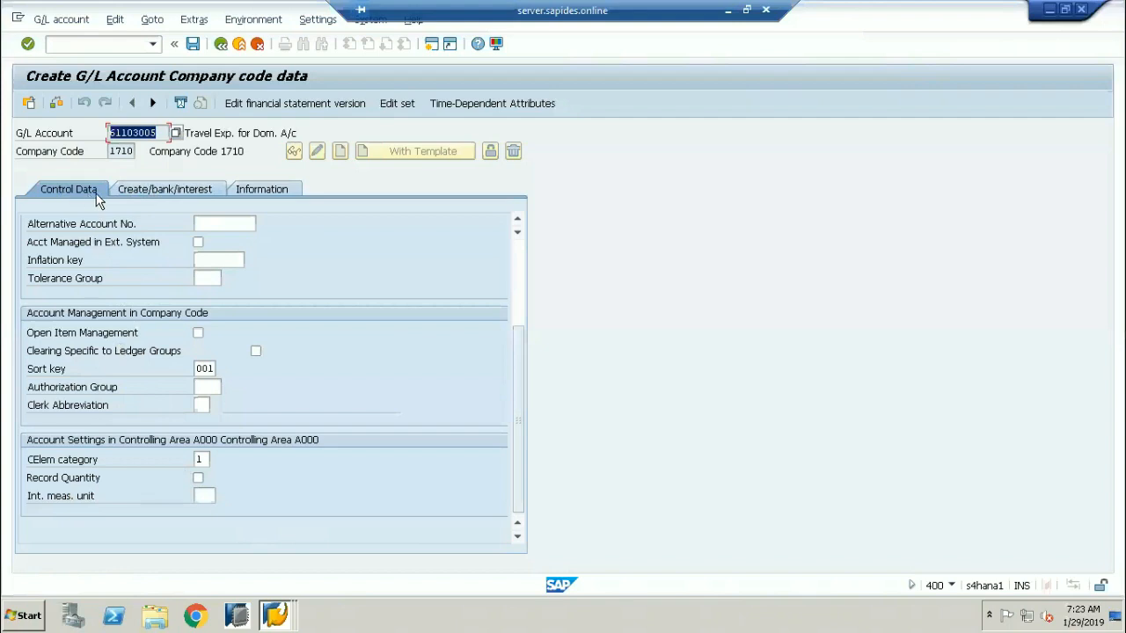
pyautogui.click(165, 192)
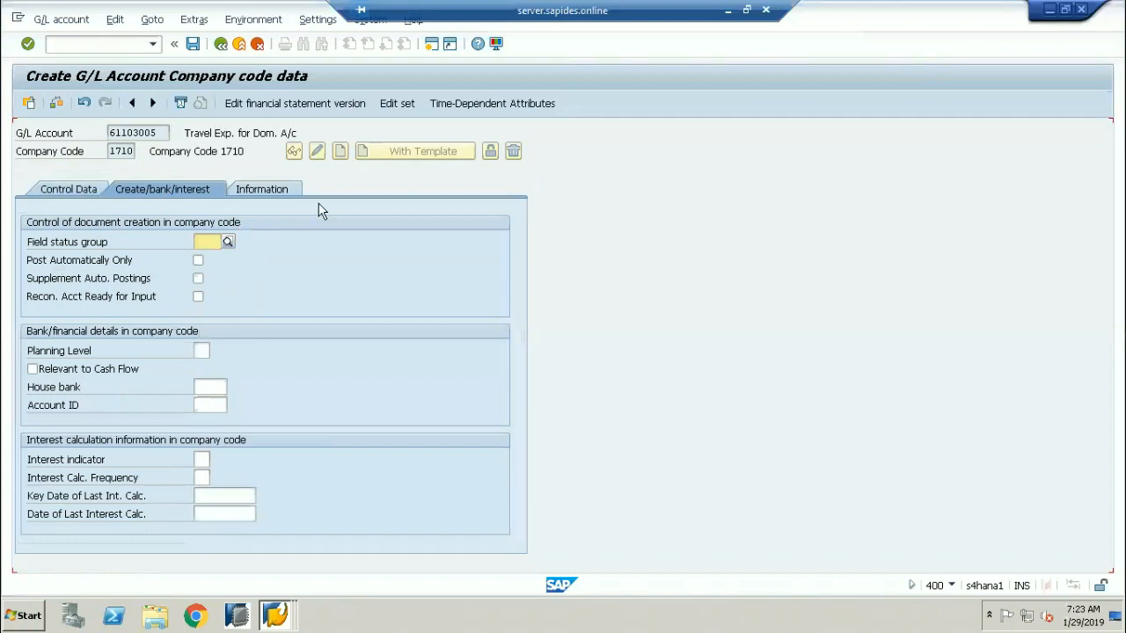
pyautogui.click(89, 243)
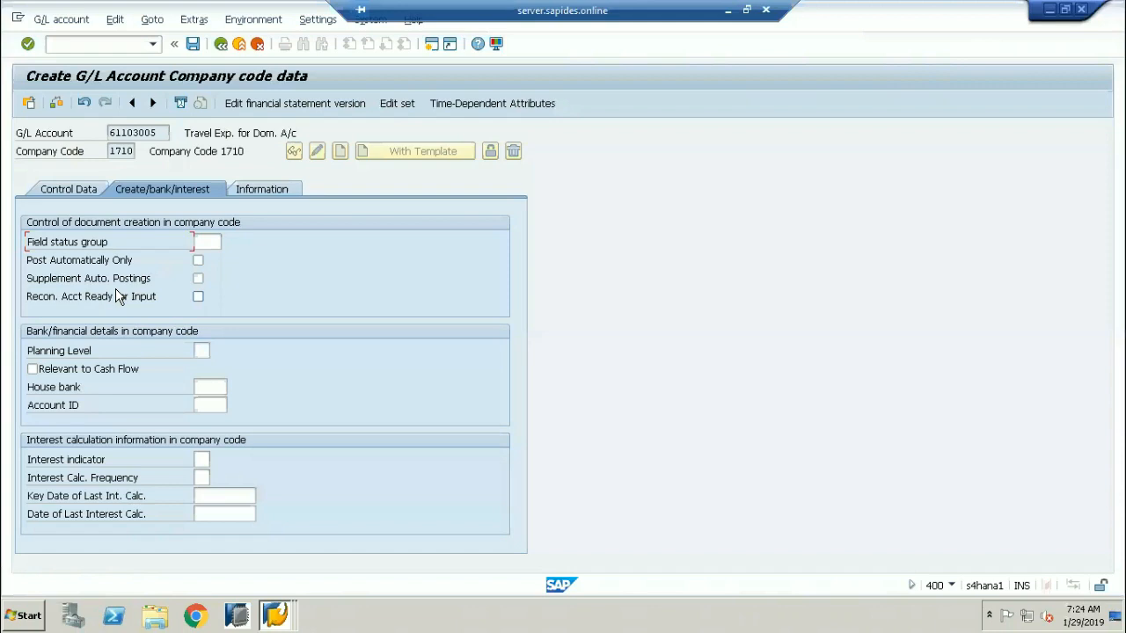
# Minimize the remote SAP session to switch to the local desktop.
pyautogui.click(730, 13)
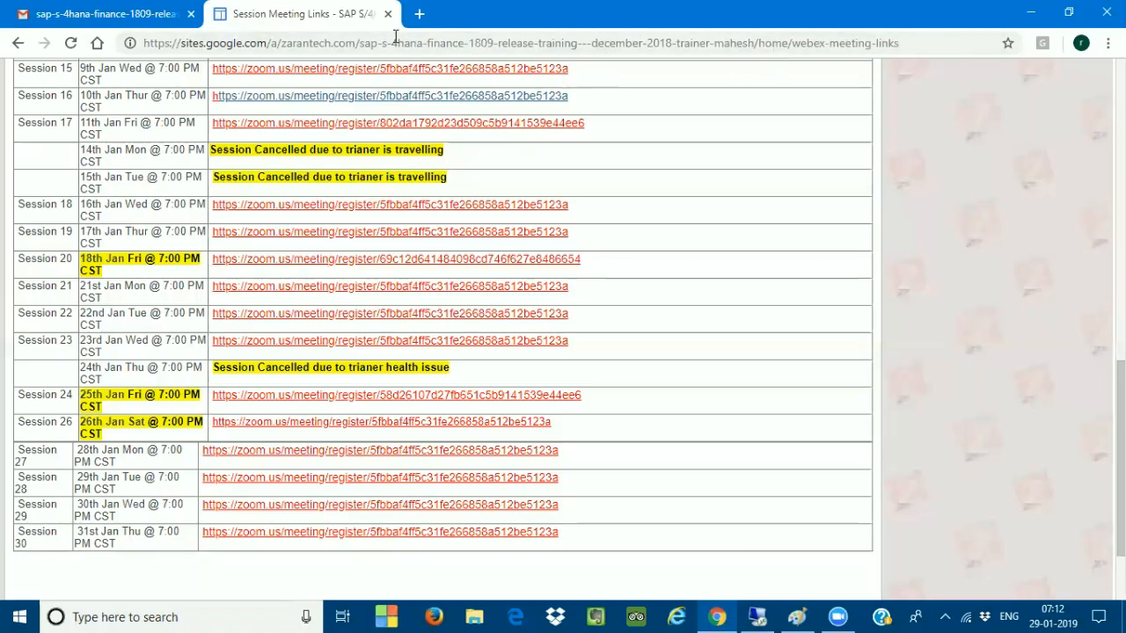